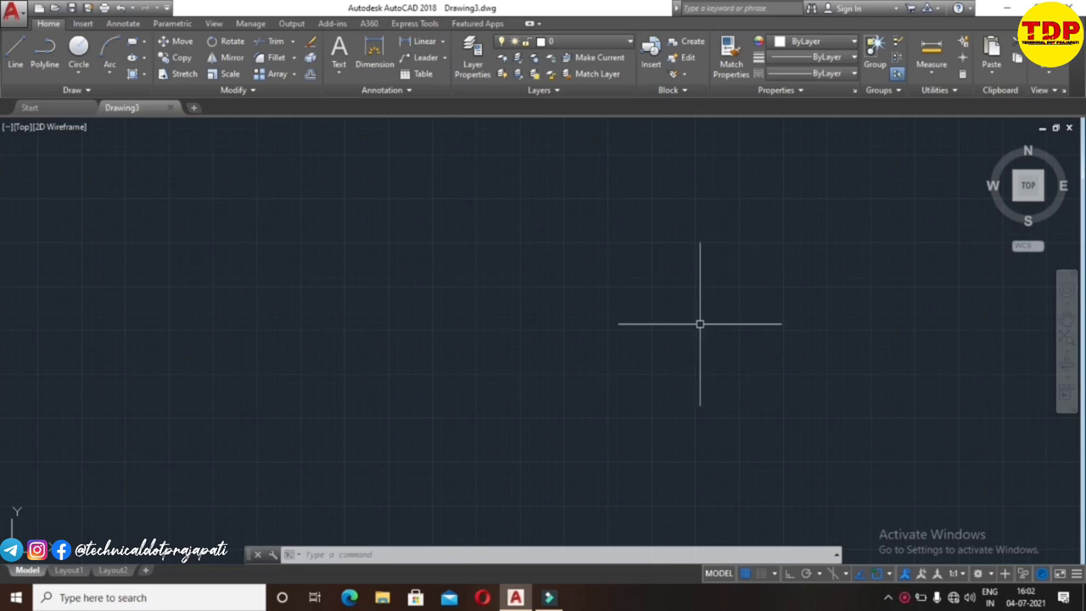
# Open the Drawing Units dialog with the UN command
pyautogui.write('UN')
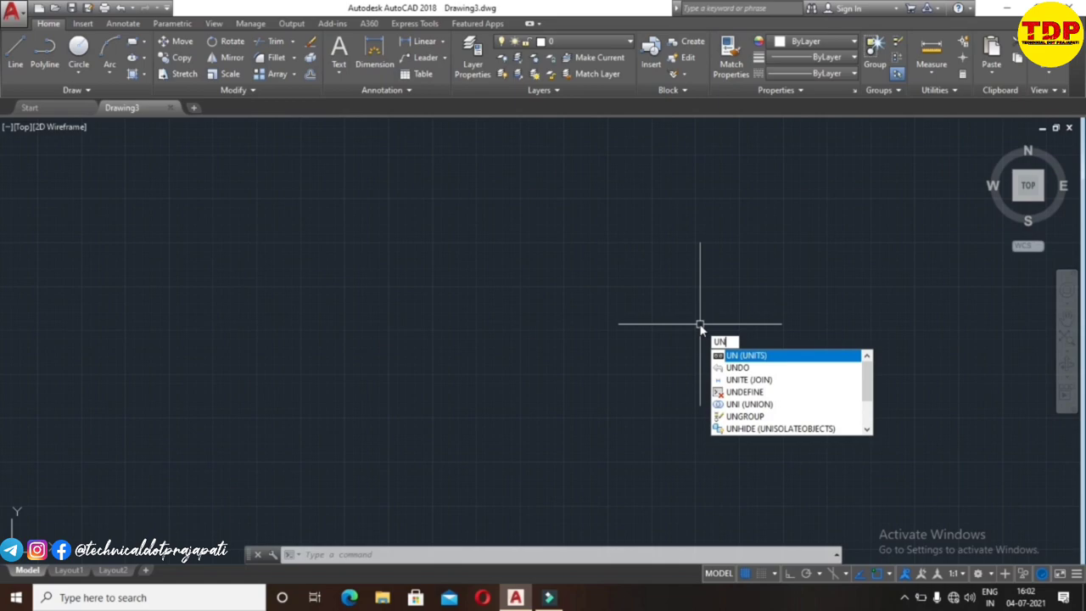
pyautogui.press('Return')
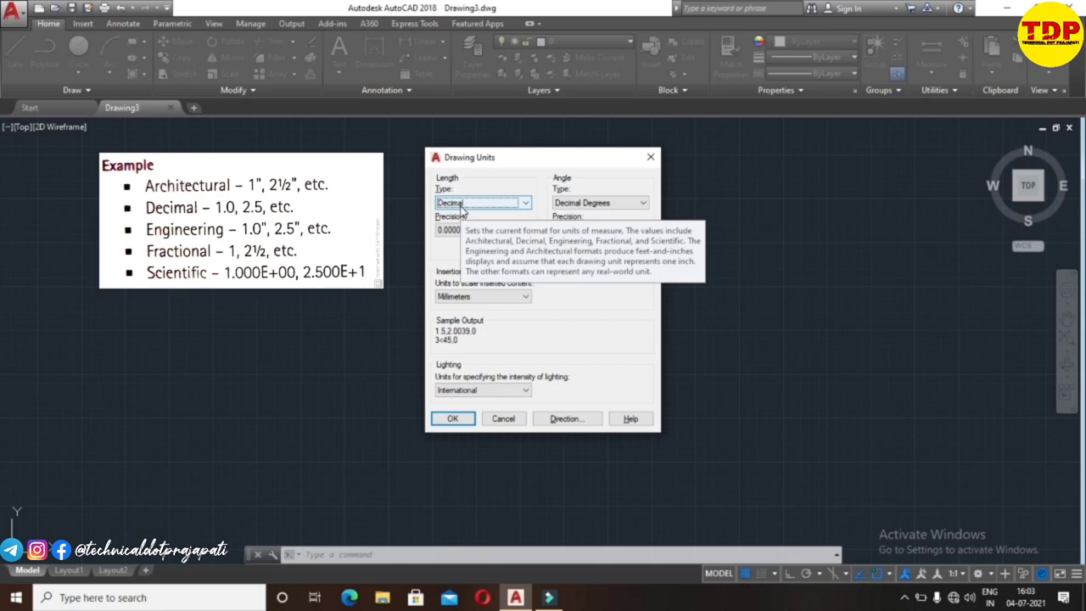
pyautogui.click(460, 206)
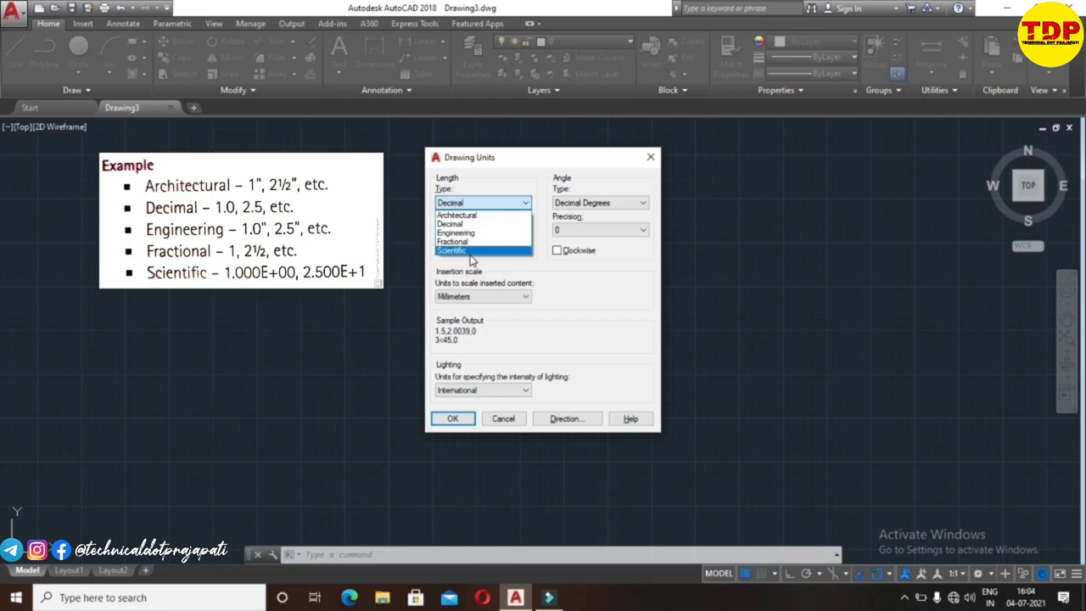
pyautogui.click(484, 204)
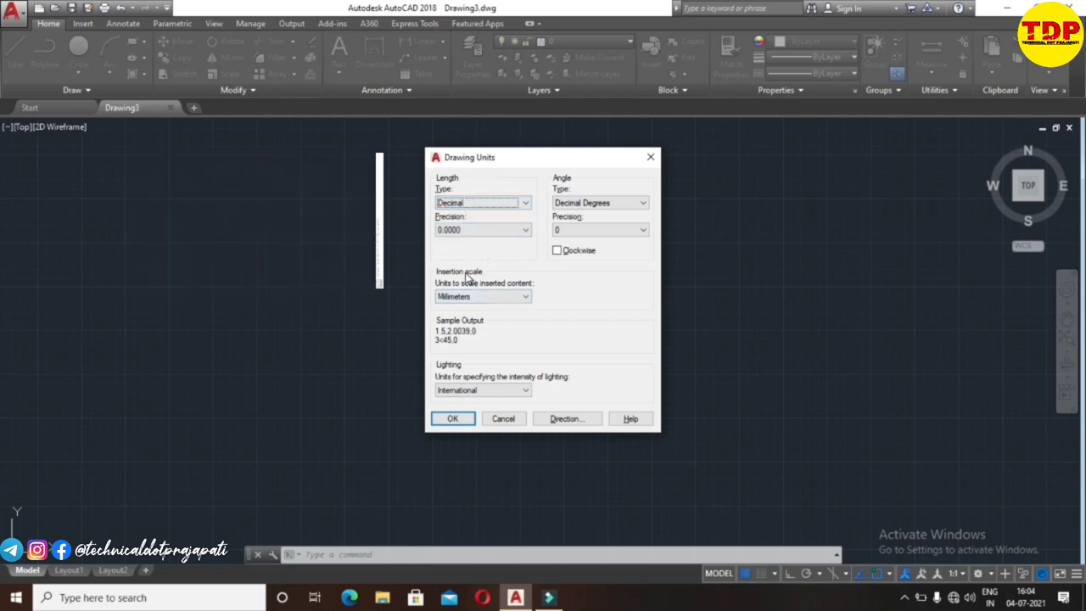
pyautogui.click(475, 231)
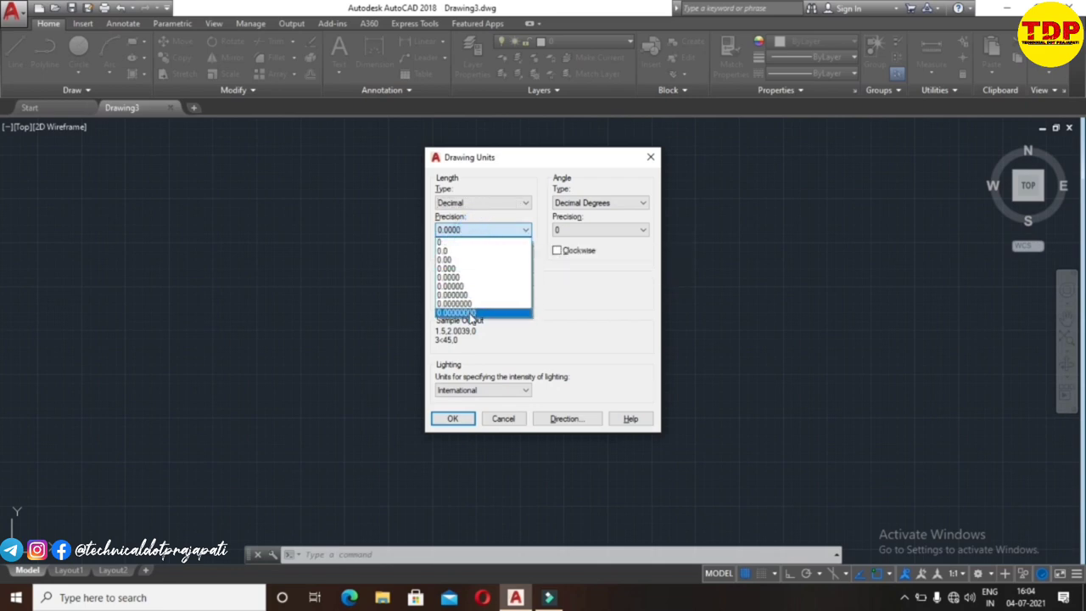
pyautogui.click(465, 231)
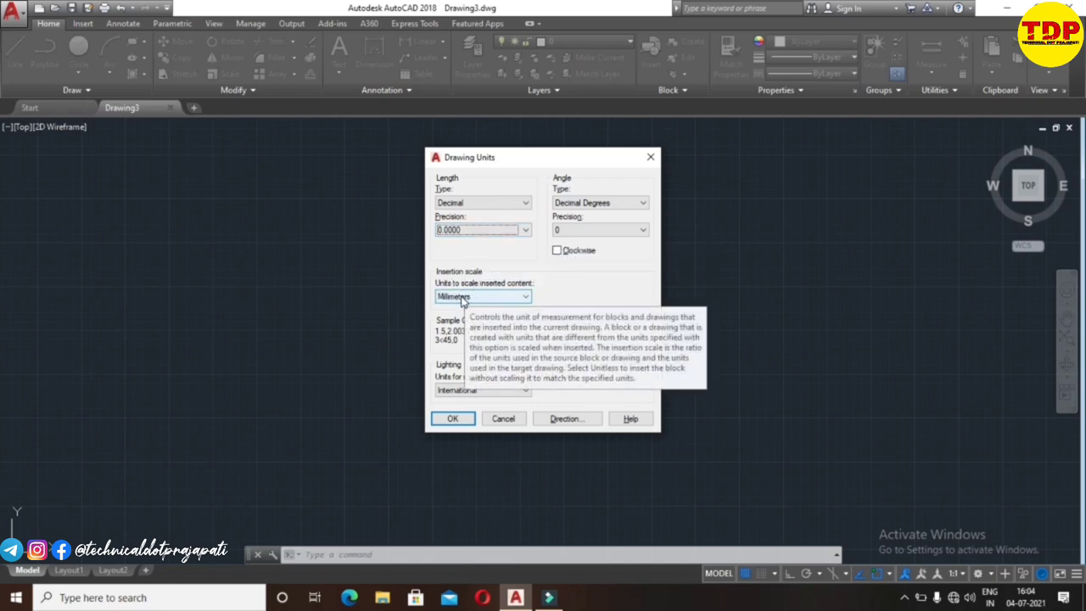
pyautogui.click(465, 299)
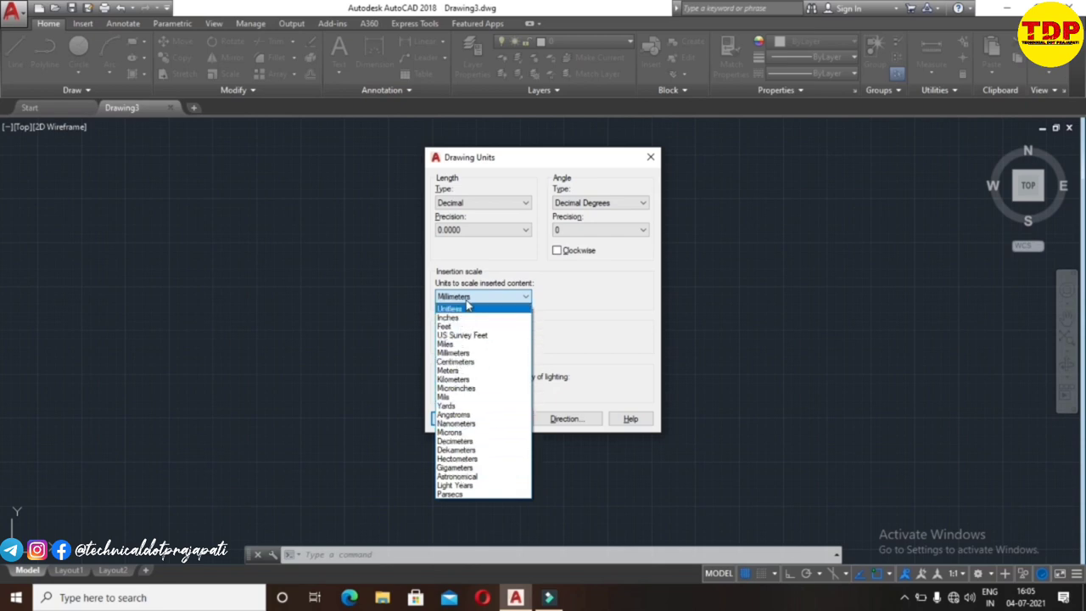
pyautogui.click(468, 296)
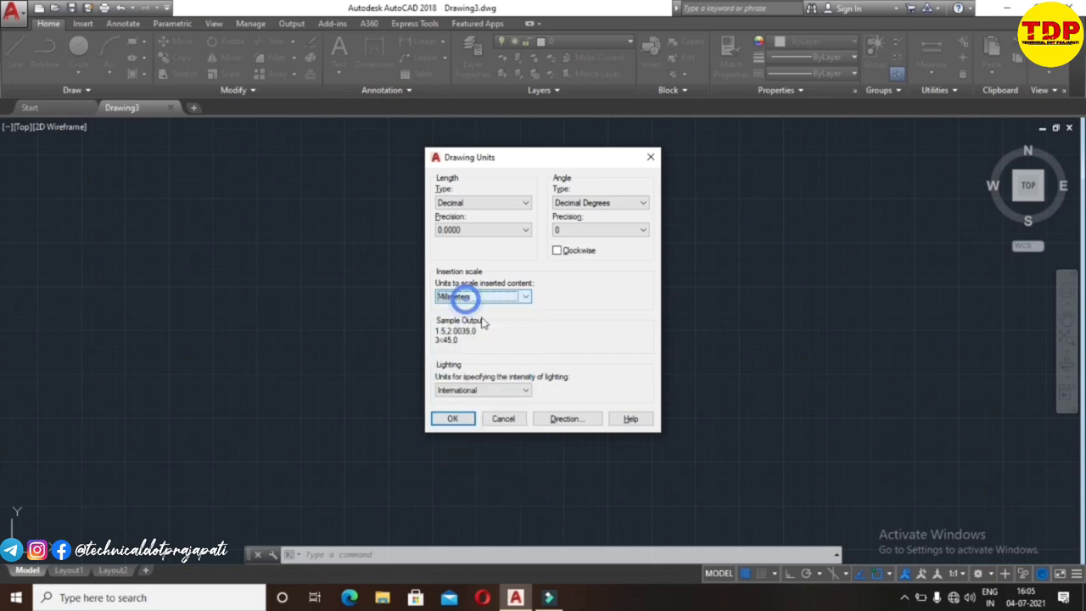
pyautogui.click(477, 392)
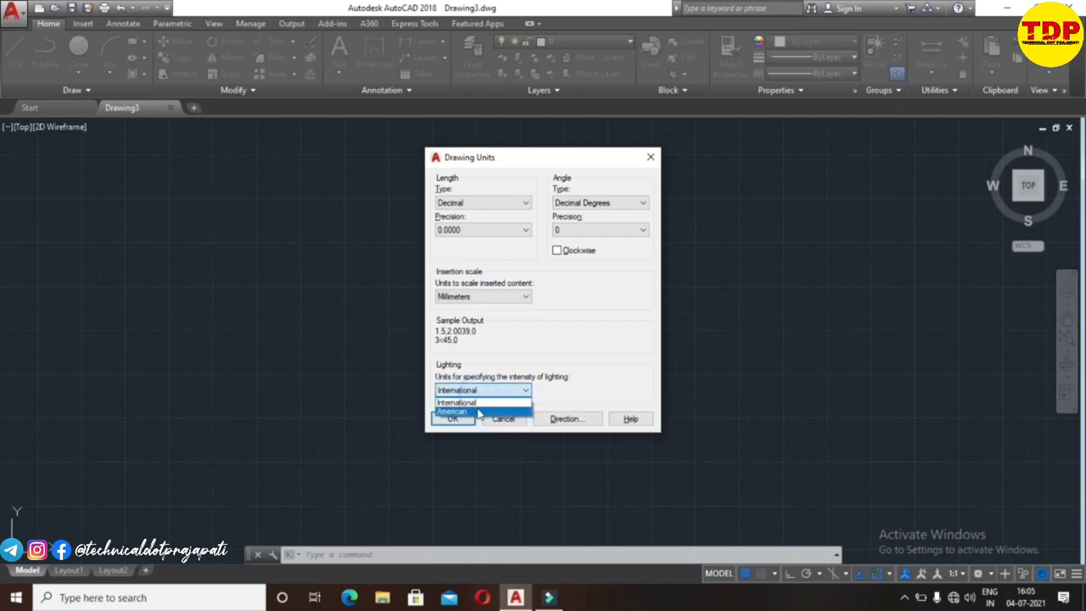
pyautogui.click(480, 392)
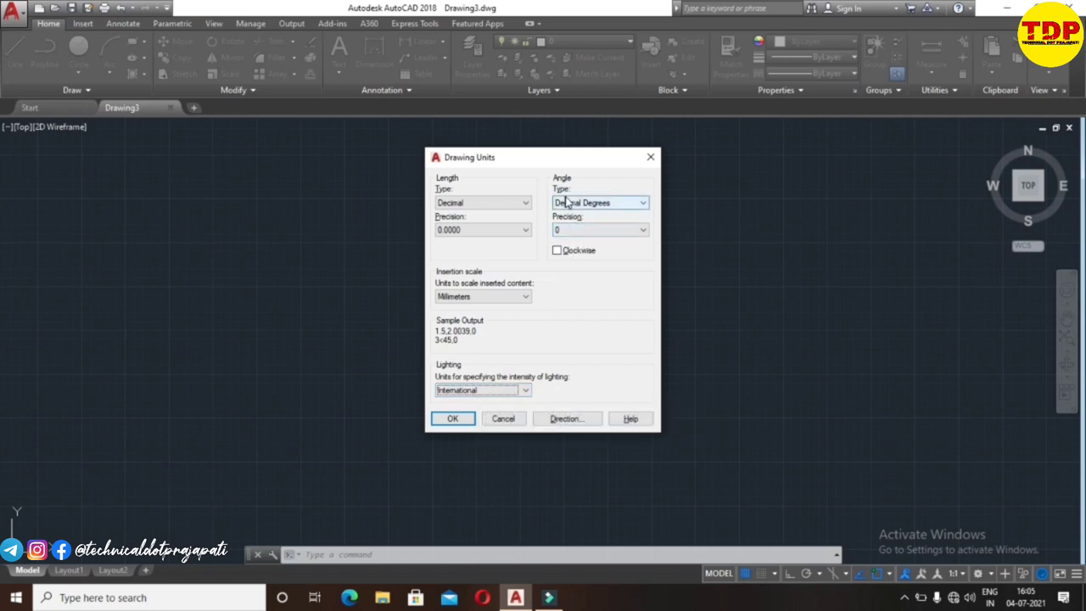
# Keep Decimal Degrees with 0 angle precision, then bring up Direction Control
pyautogui.click(603, 202)
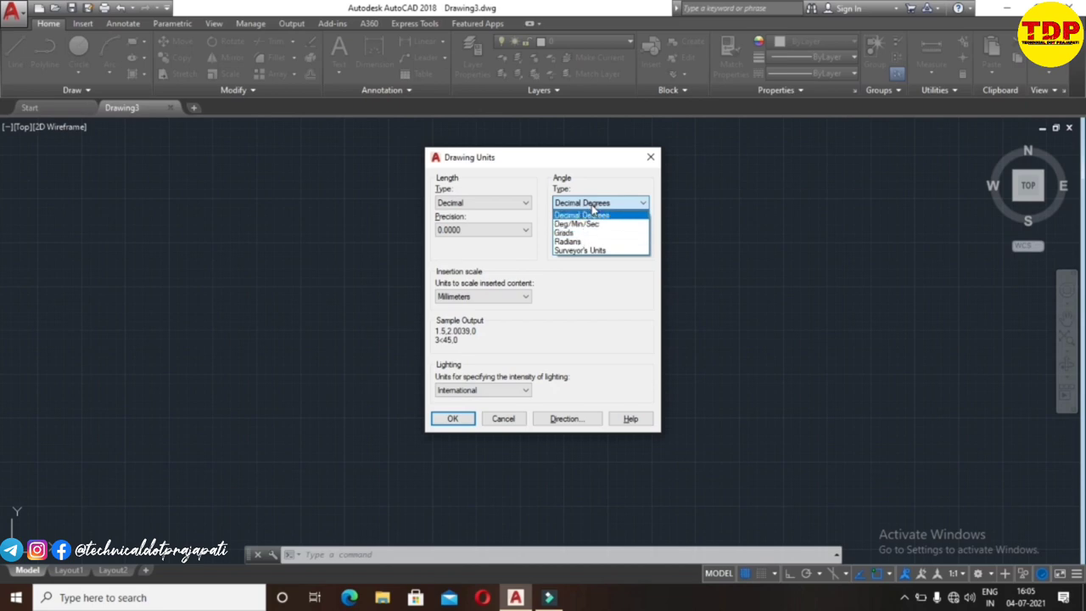
pyautogui.click(592, 209)
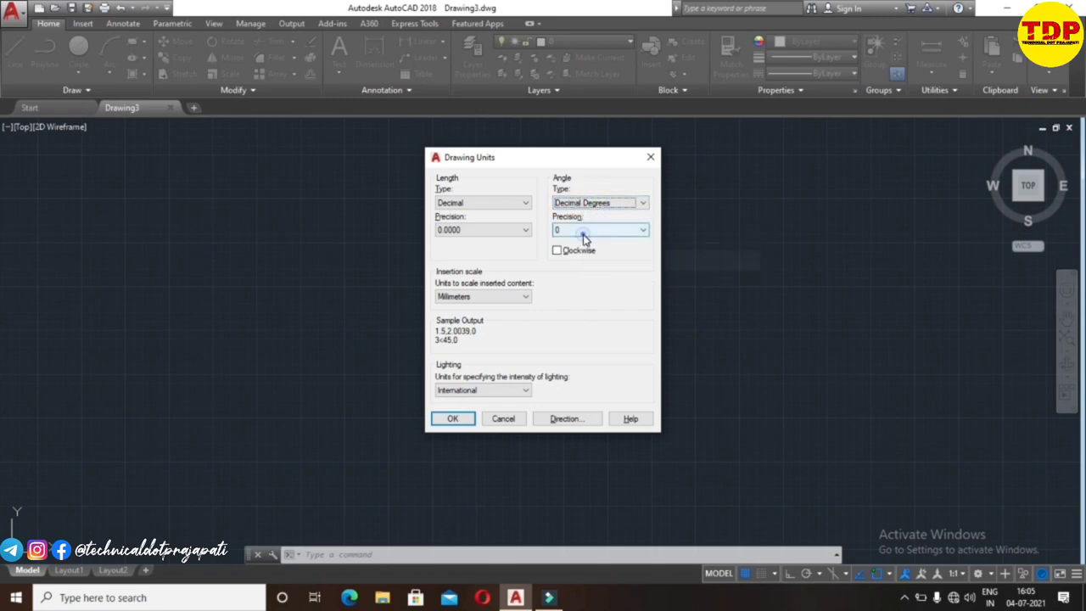
pyautogui.click(586, 241)
pyautogui.click(586, 242)
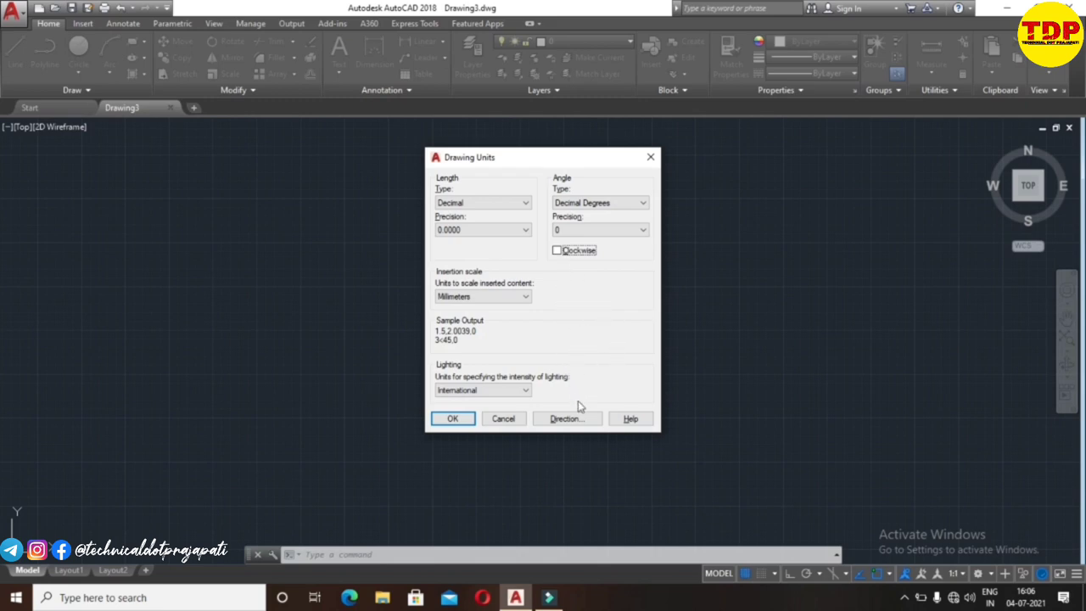
pyautogui.click(579, 424)
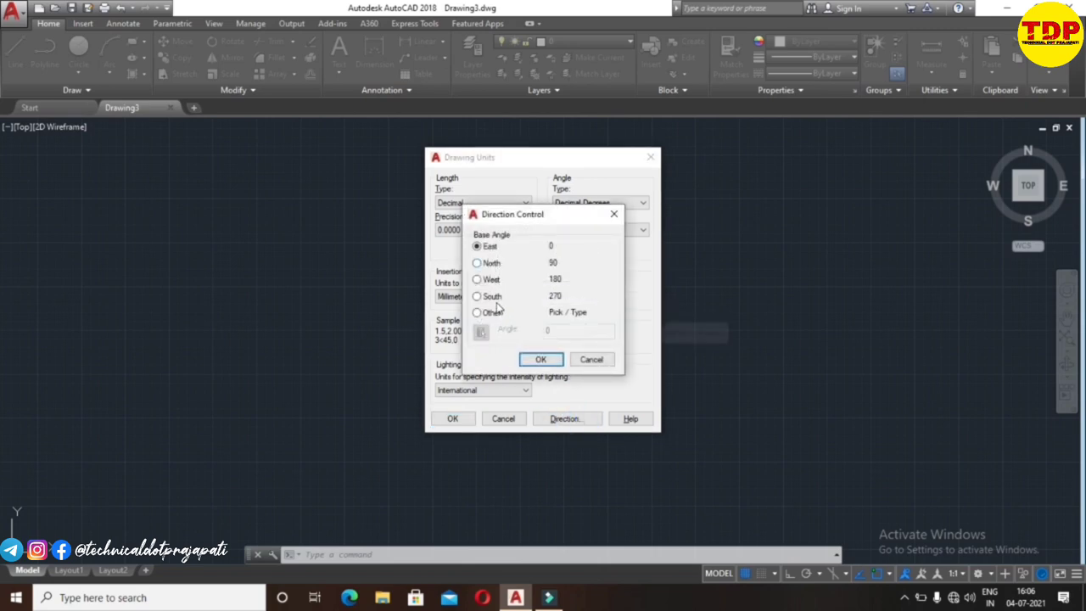
# Accept East as the 0° base angle and confirm the Drawing Units settings
pyautogui.click(541, 360)
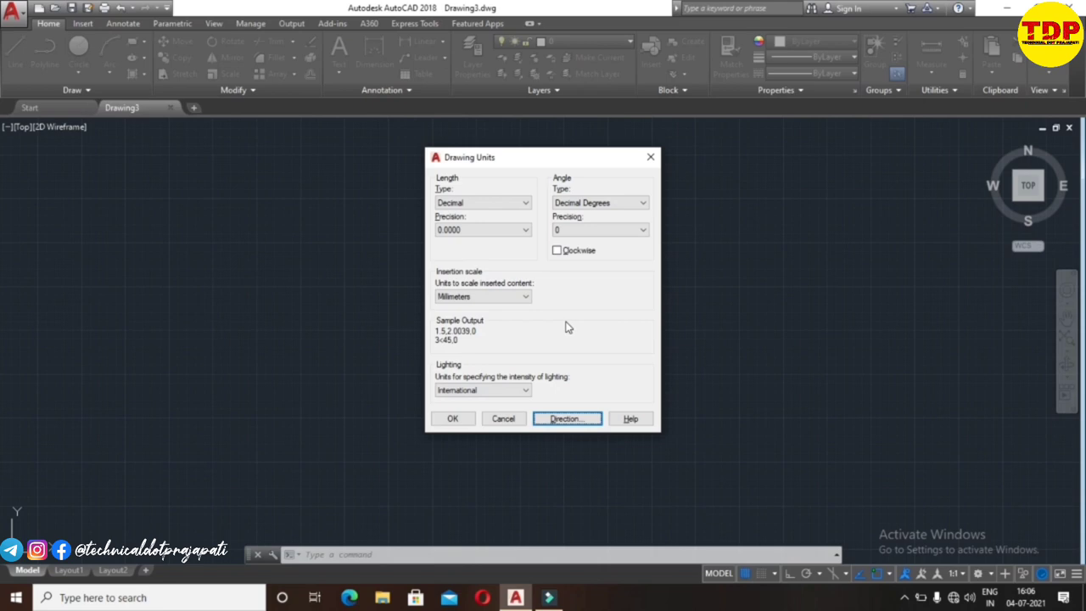
pyautogui.click(452, 419)
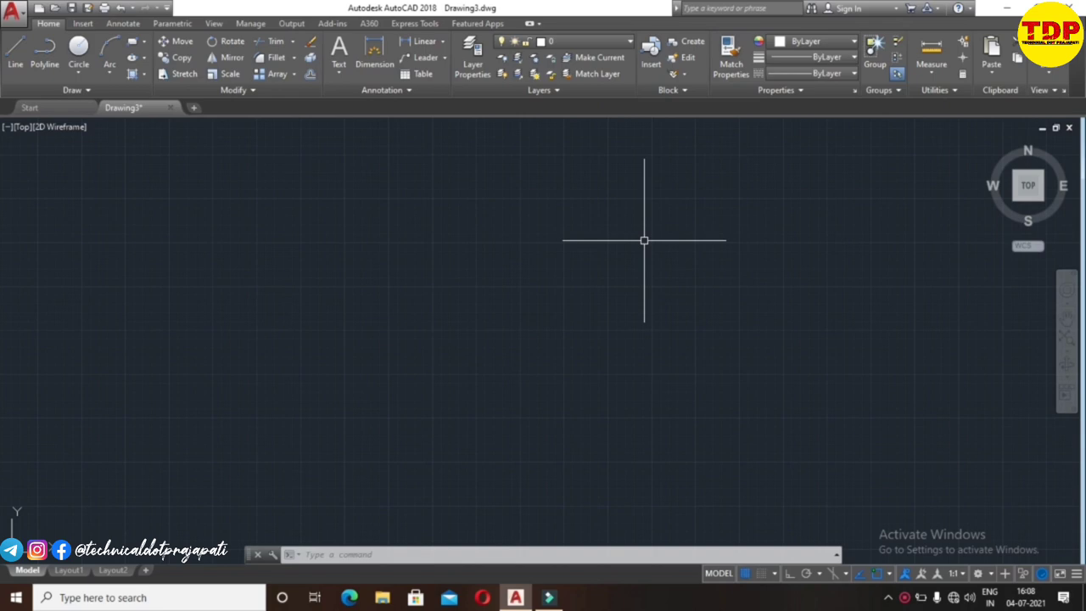
# Run LIMITS with lower-left corner 0,0 and upper-right corner 200,400
pyautogui.write('LIM')
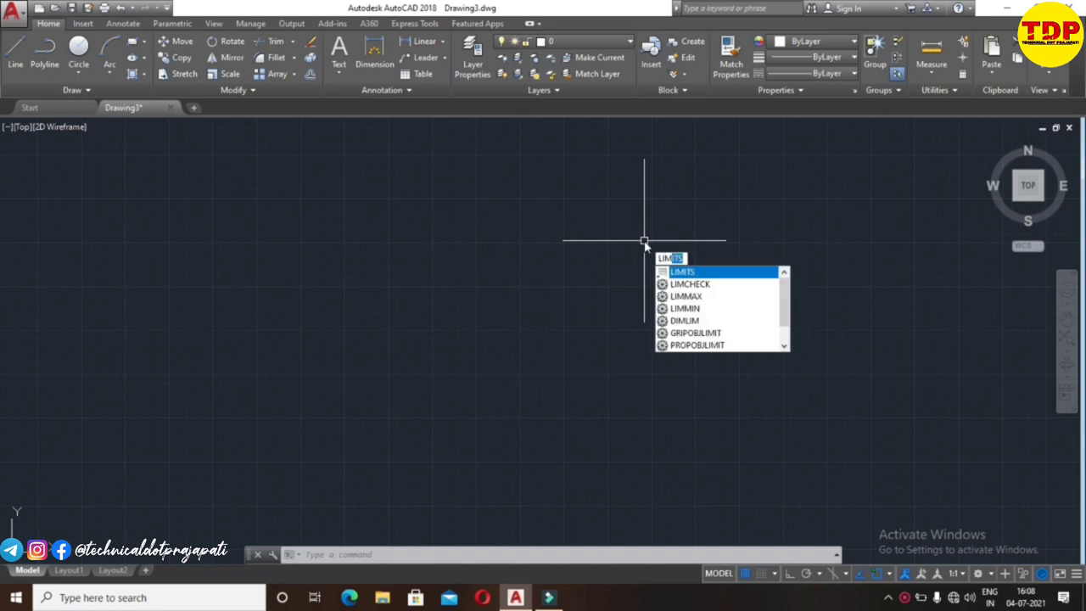
pyautogui.press('Return')
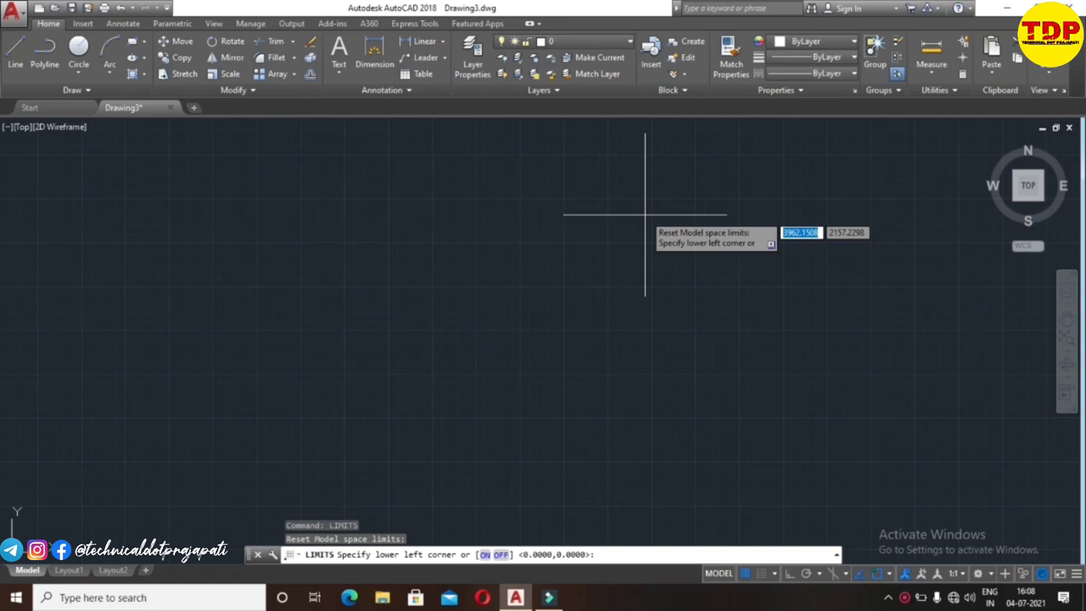
pyautogui.write('0')
pyautogui.press('Tab')
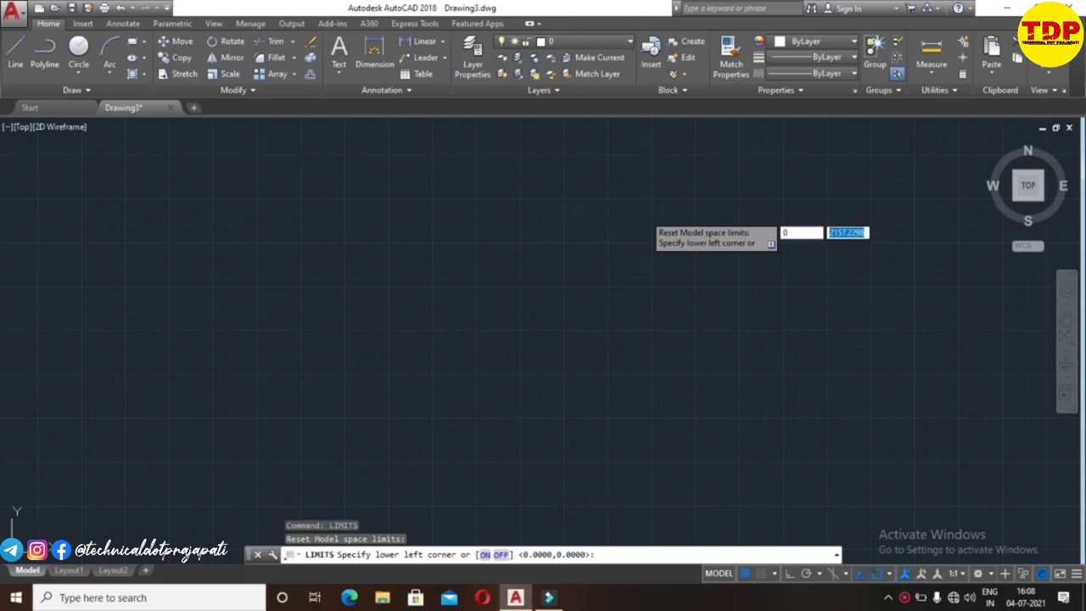
pyautogui.write('0')
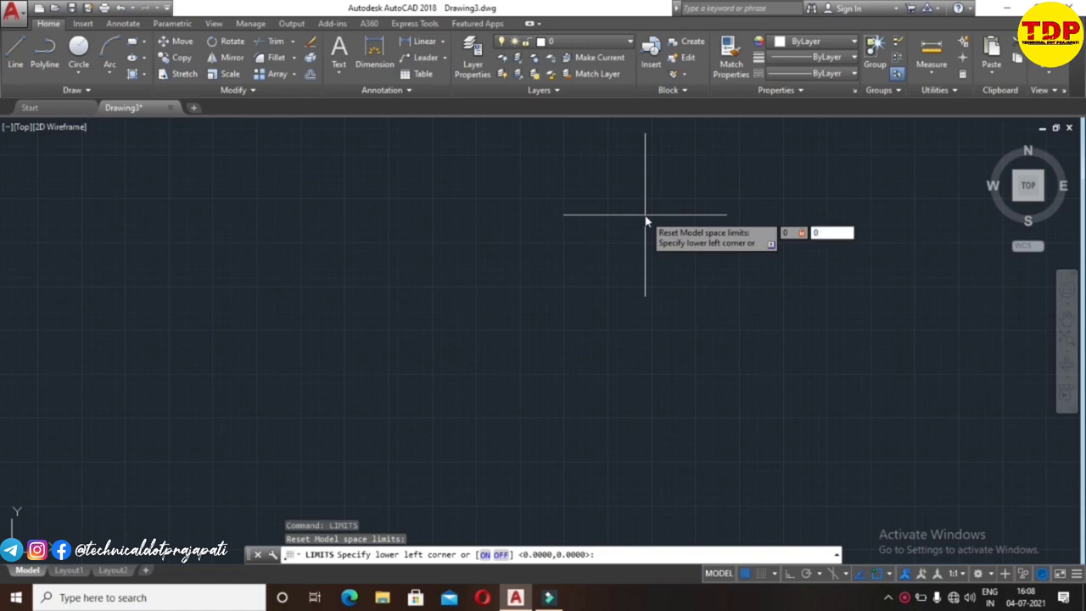
pyautogui.press('Return')
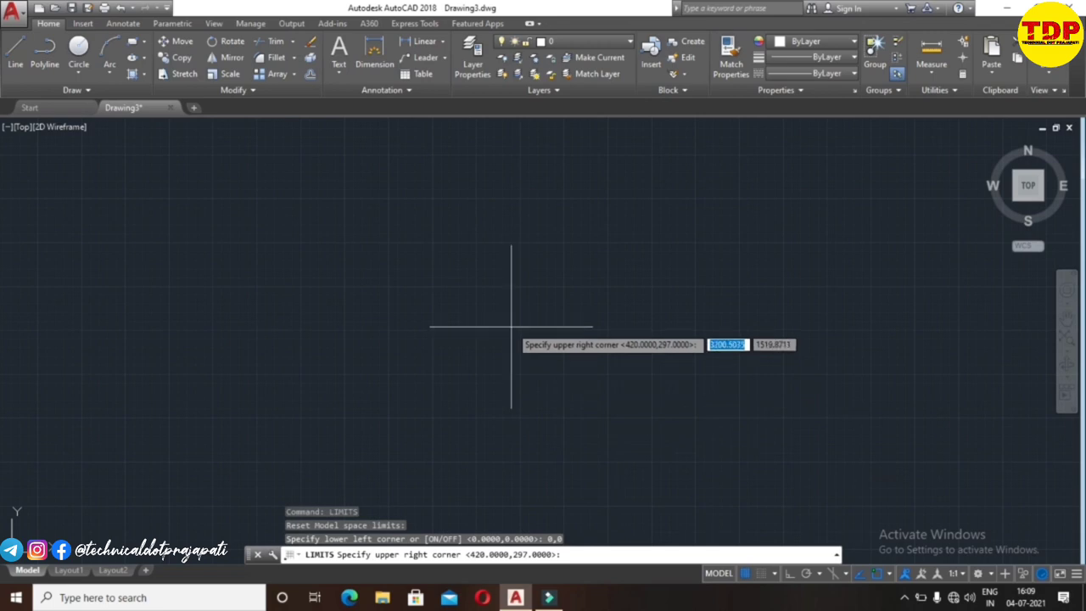
pyautogui.write('200')
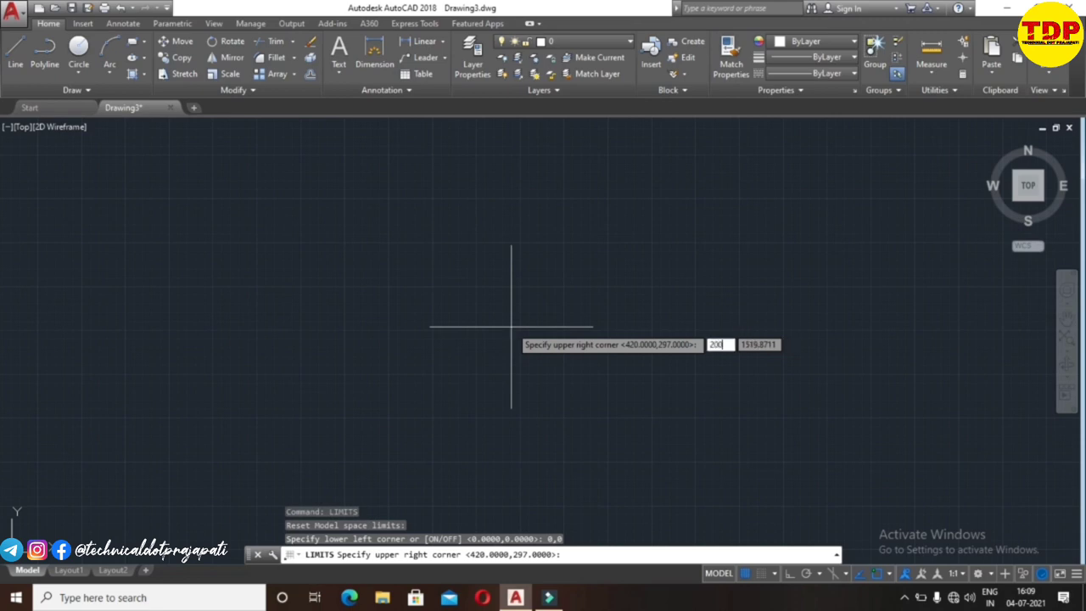
pyautogui.press('Tab')
pyautogui.write('400')
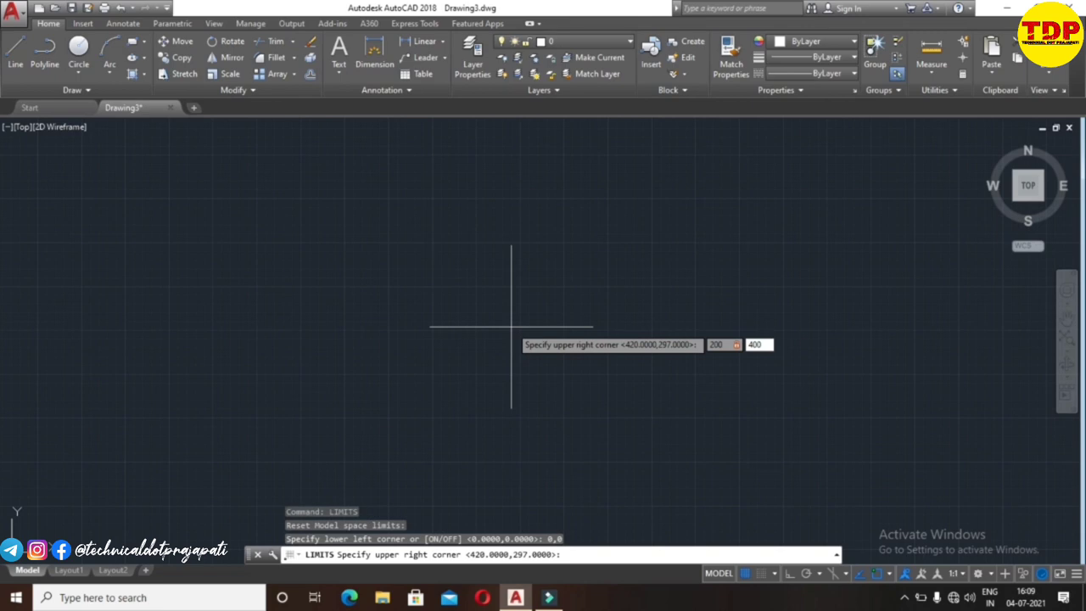
pyautogui.press('Return')
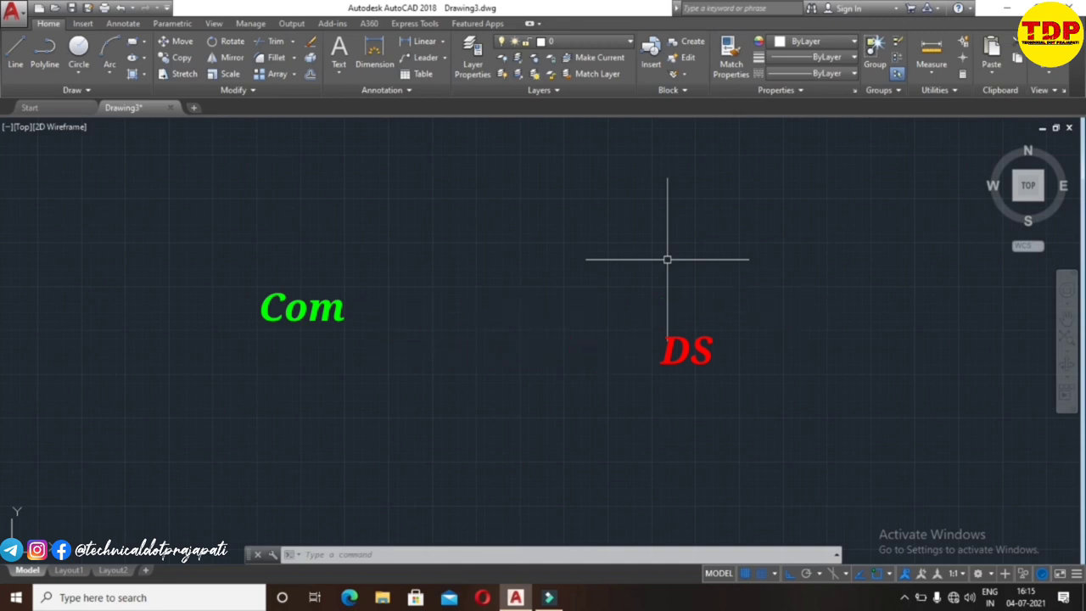
pyautogui.write('ds')
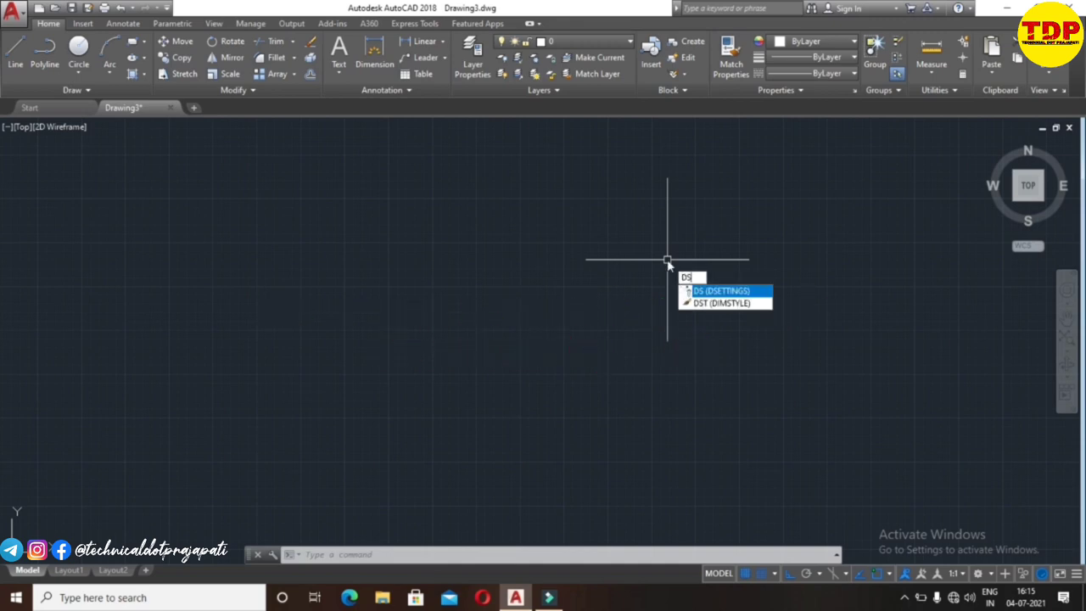
pyautogui.press('Return')
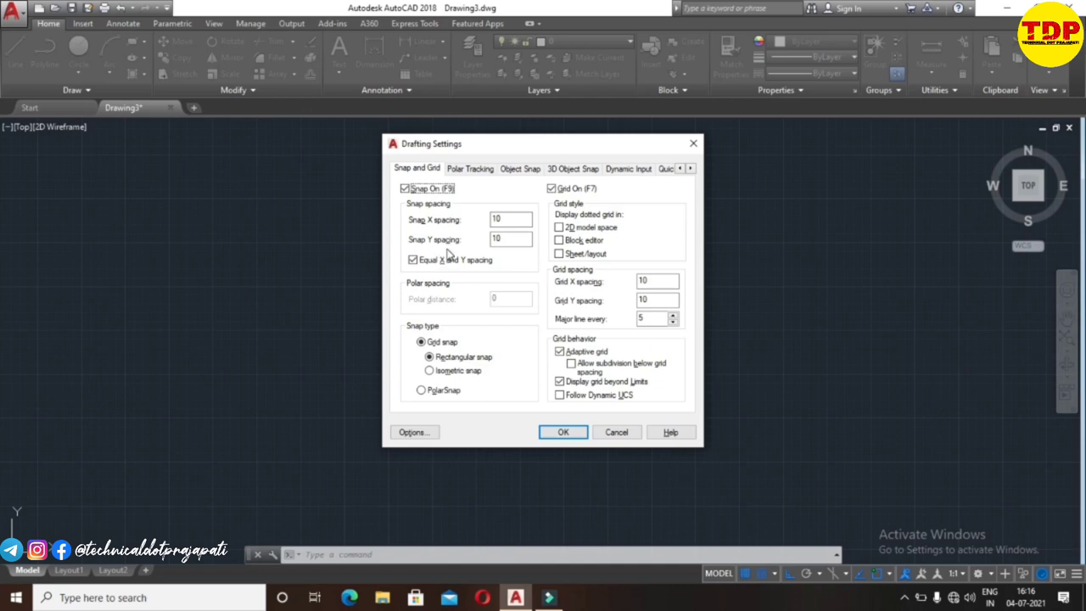
pyautogui.click(554, 433)
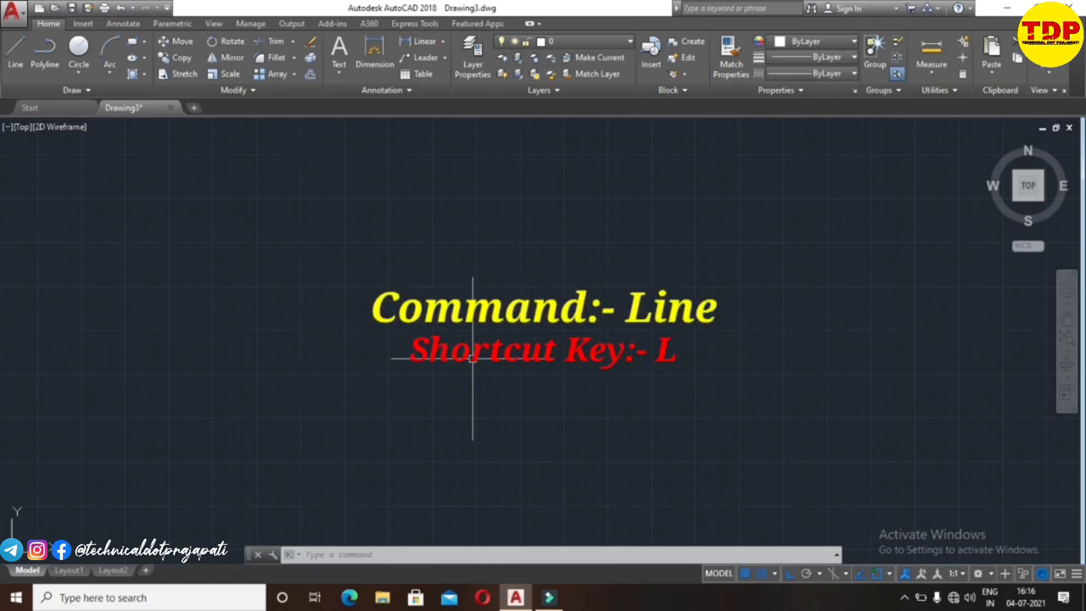
# Start a trial line, cancel it, and reopen Drafting Settings with DS
pyautogui.write('l')
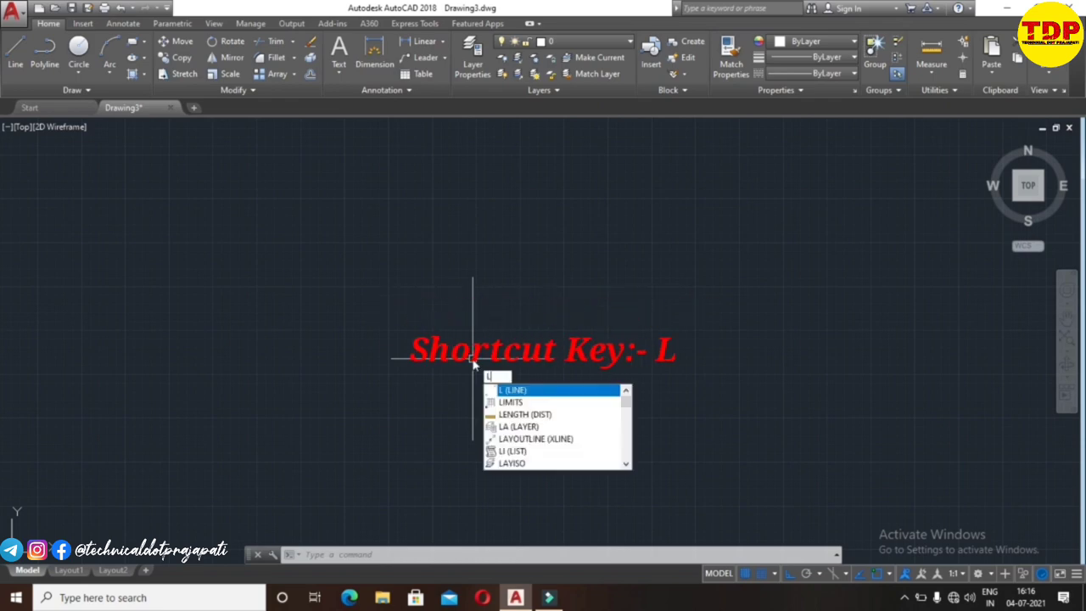
pyautogui.press('Return')
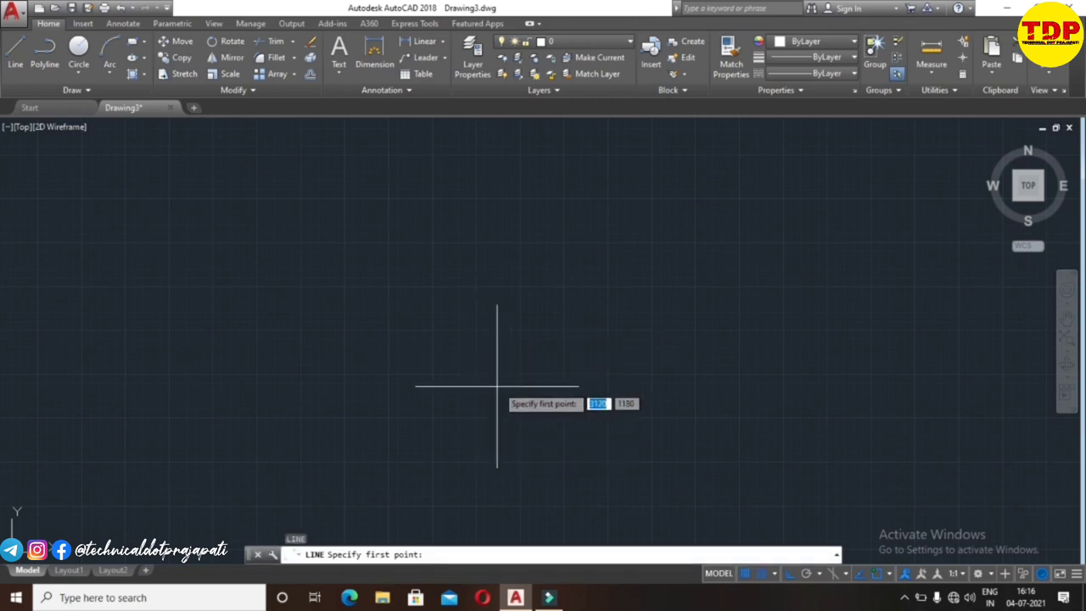
pyautogui.click(198, 326)
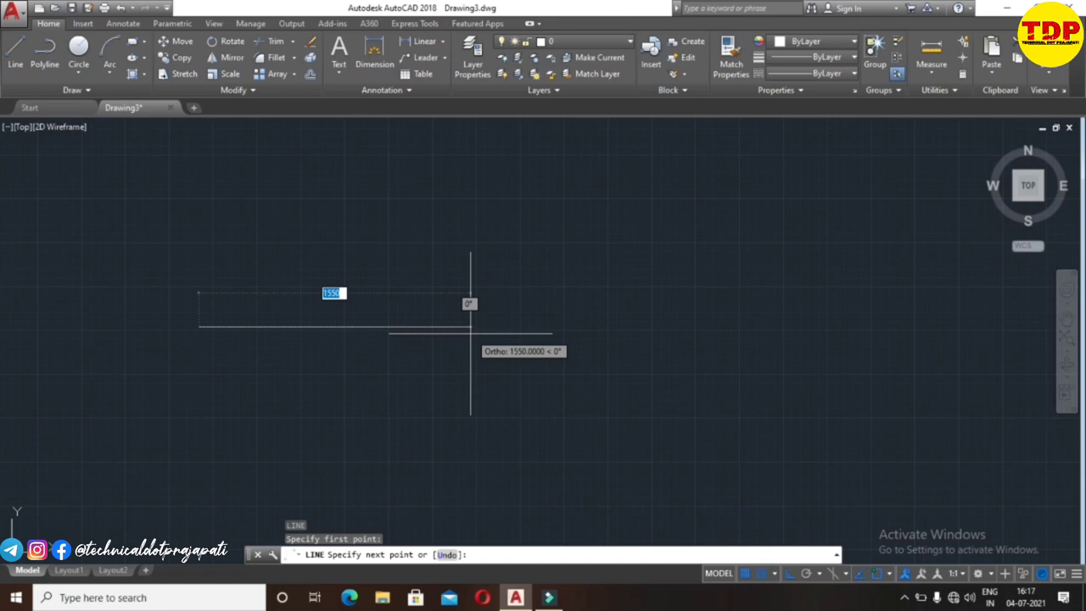
pyautogui.press('Escape')
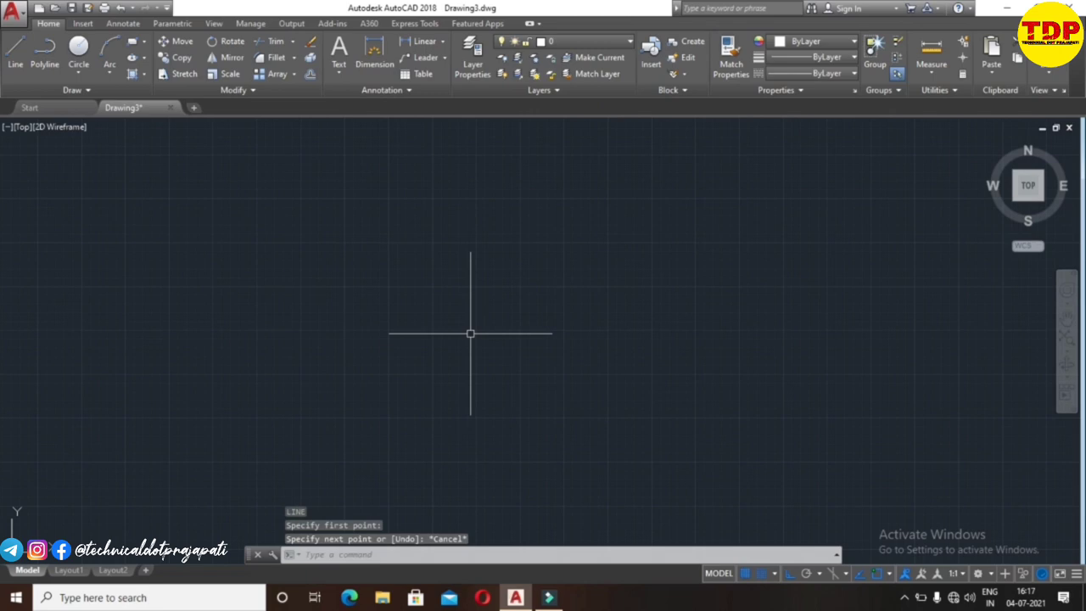
pyautogui.write('ds')
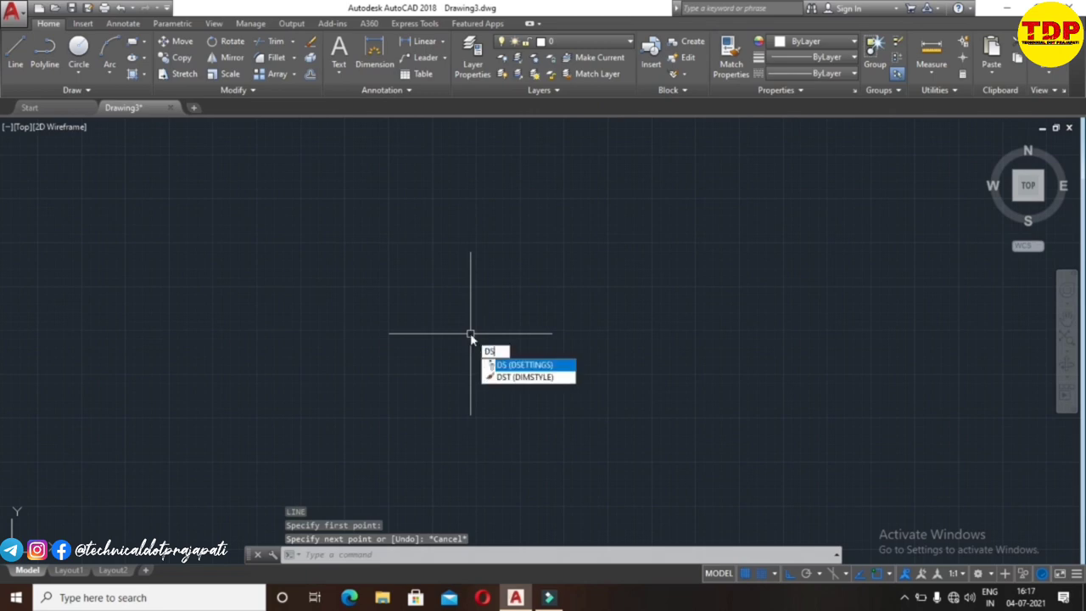
pyautogui.press('Return')
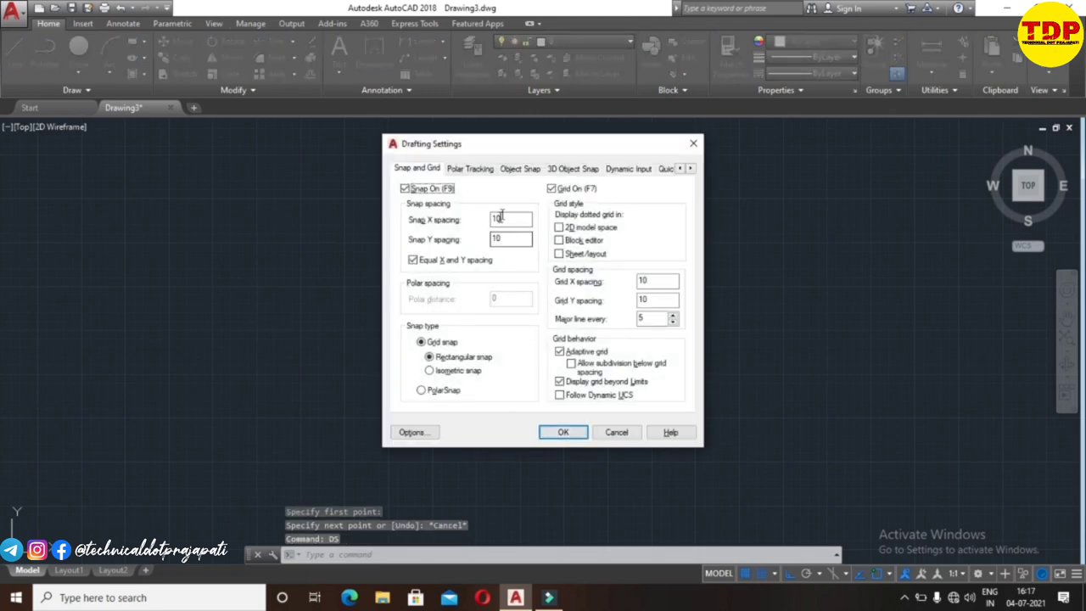
# Change the snap X spacing to 30 so Y matches, and apply
pyautogui.doubleClick(509, 219)
pyautogui.press('BackSpace')
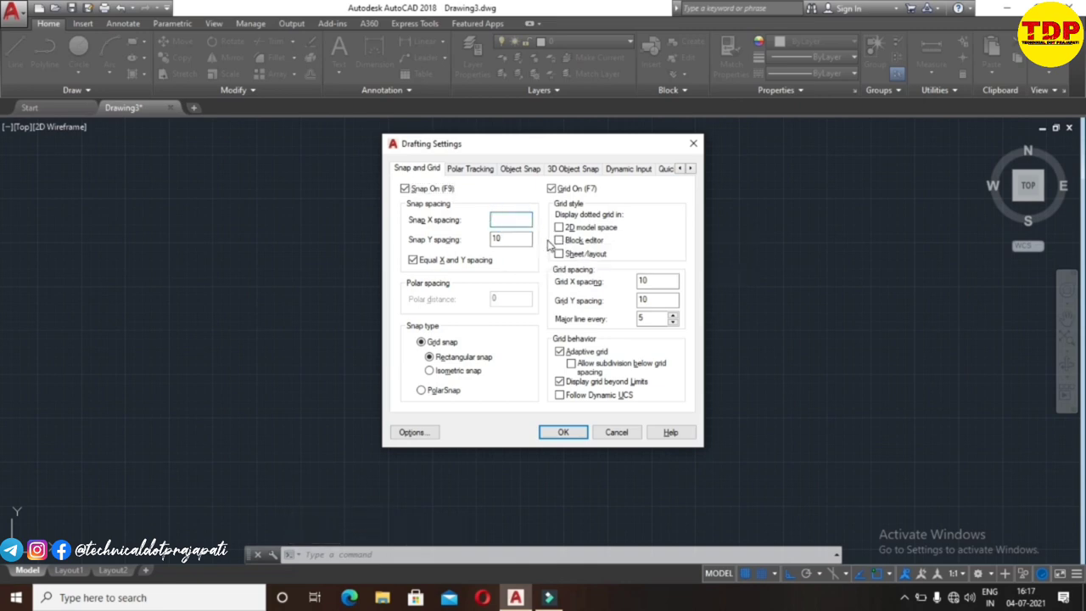
pyautogui.write('30')
pyautogui.click(515, 240)
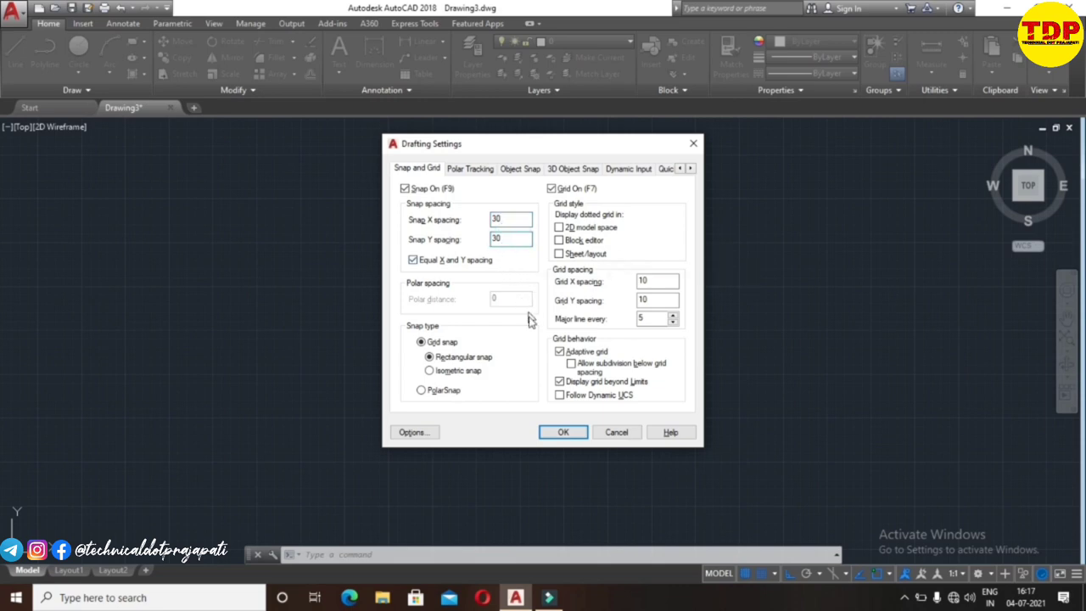
pyautogui.click(564, 435)
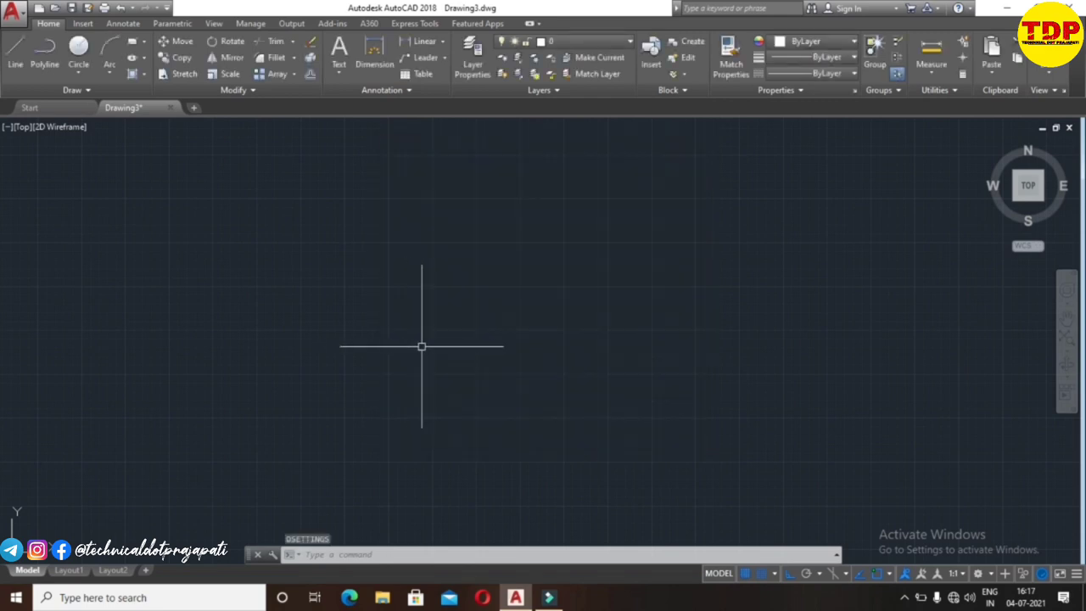
# Draw a trial 540-long horizontal line to test the 30-unit snap
pyautogui.write('l')
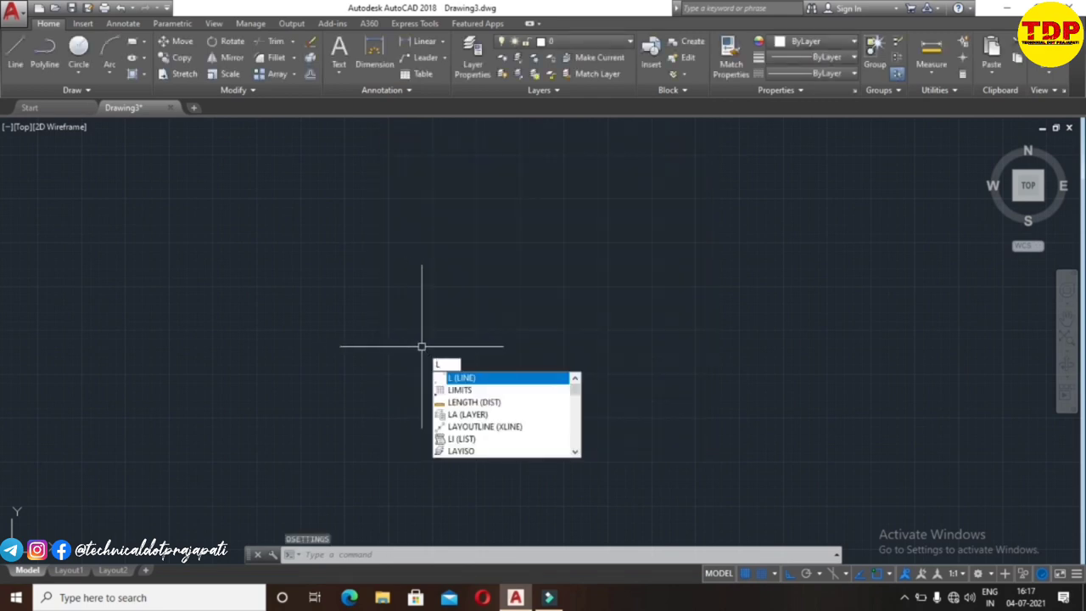
pyautogui.press('Return')
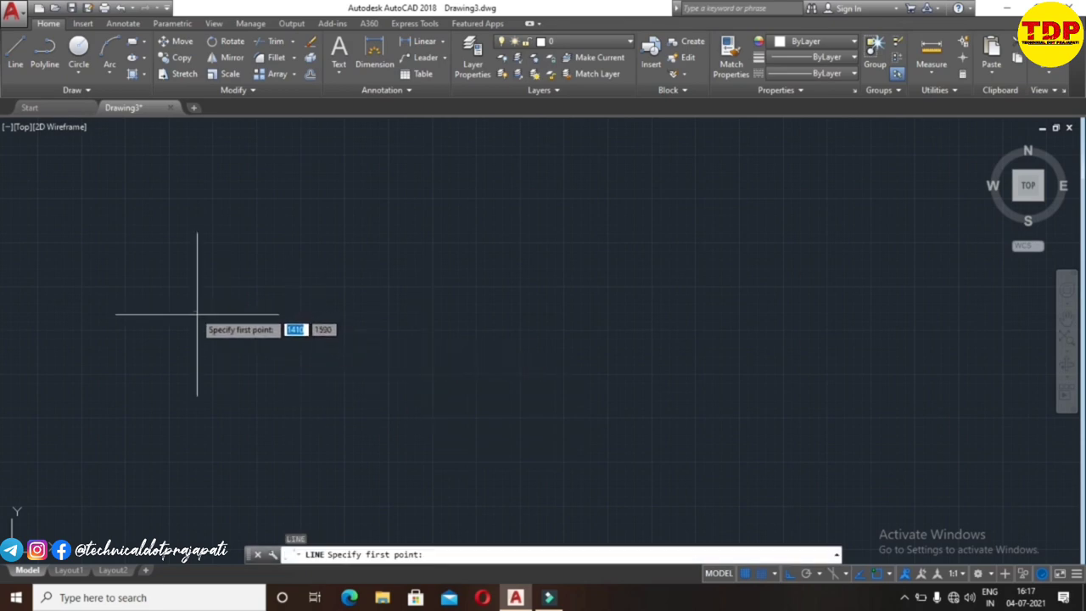
pyautogui.click(197, 312)
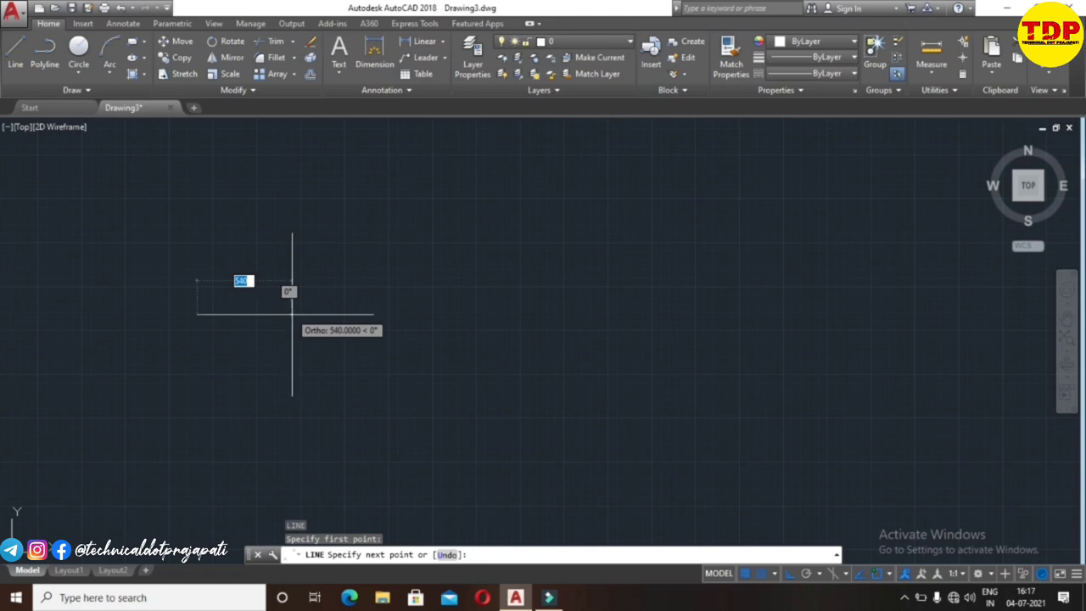
pyautogui.click(292, 314)
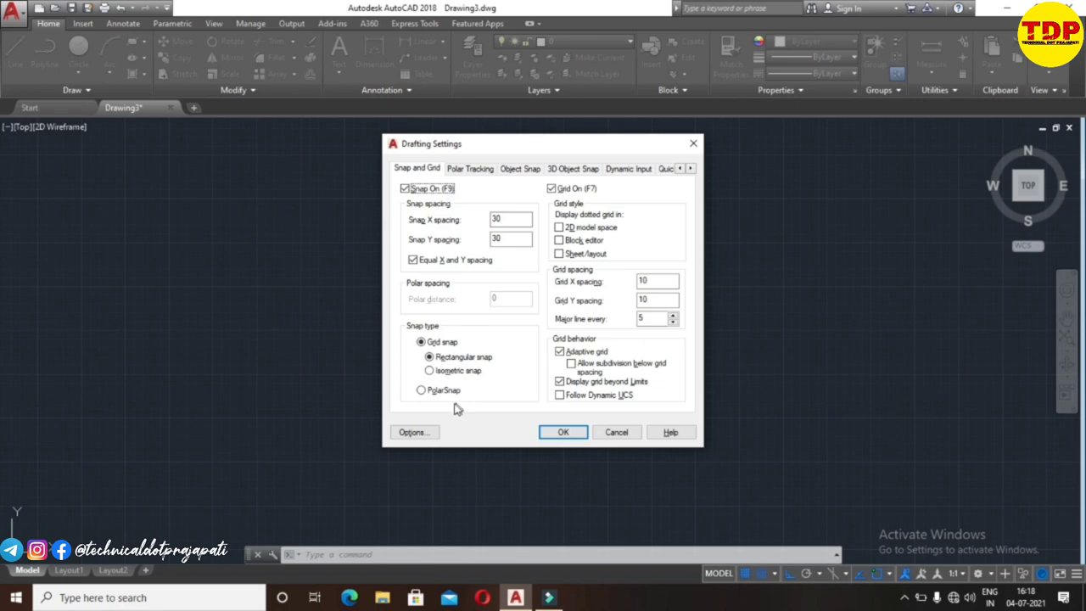
# Try PolarSnap, then revert to Grid snap and close Drafting Settings
pyautogui.click(424, 392)
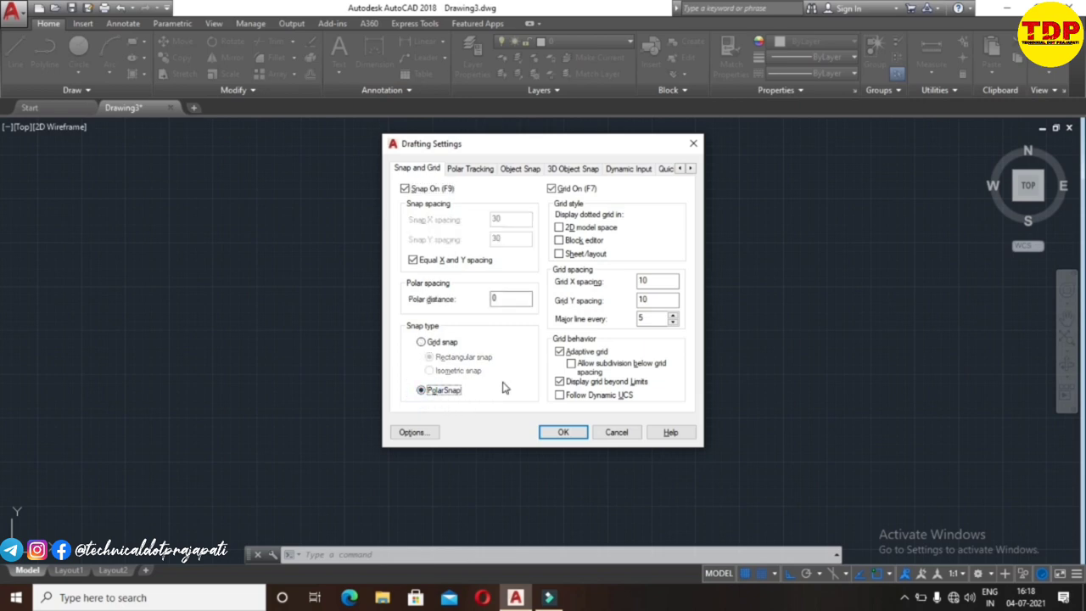
pyautogui.click(525, 298)
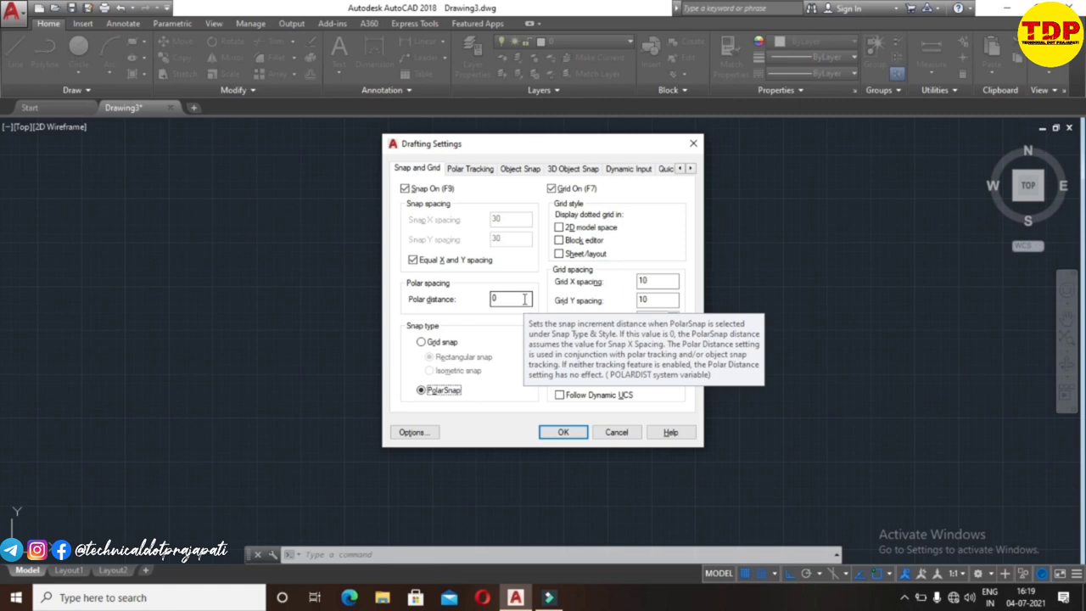
pyautogui.click(421, 342)
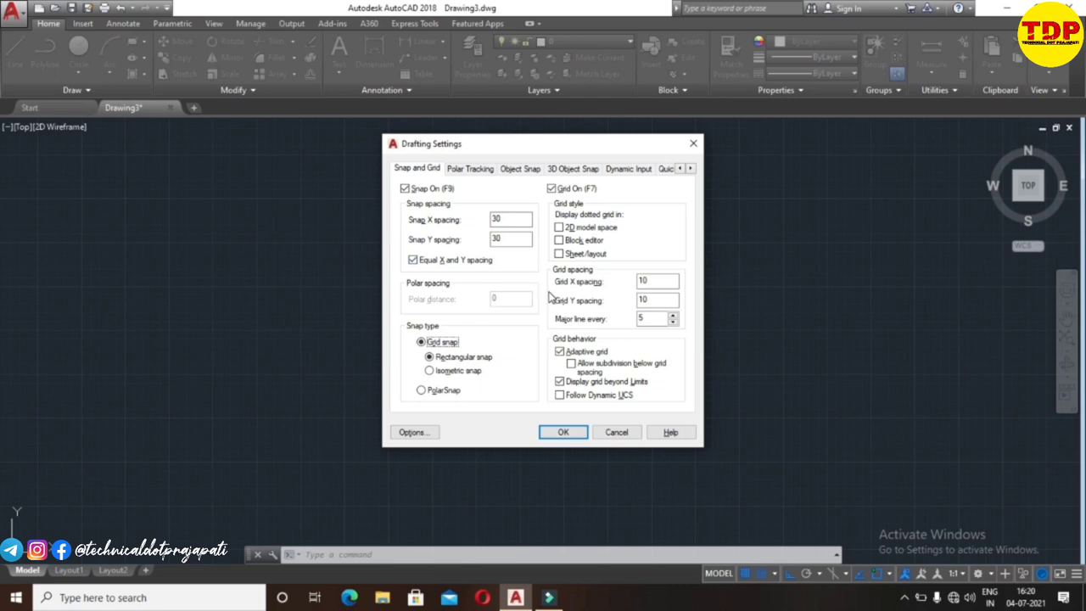
pyautogui.click(563, 432)
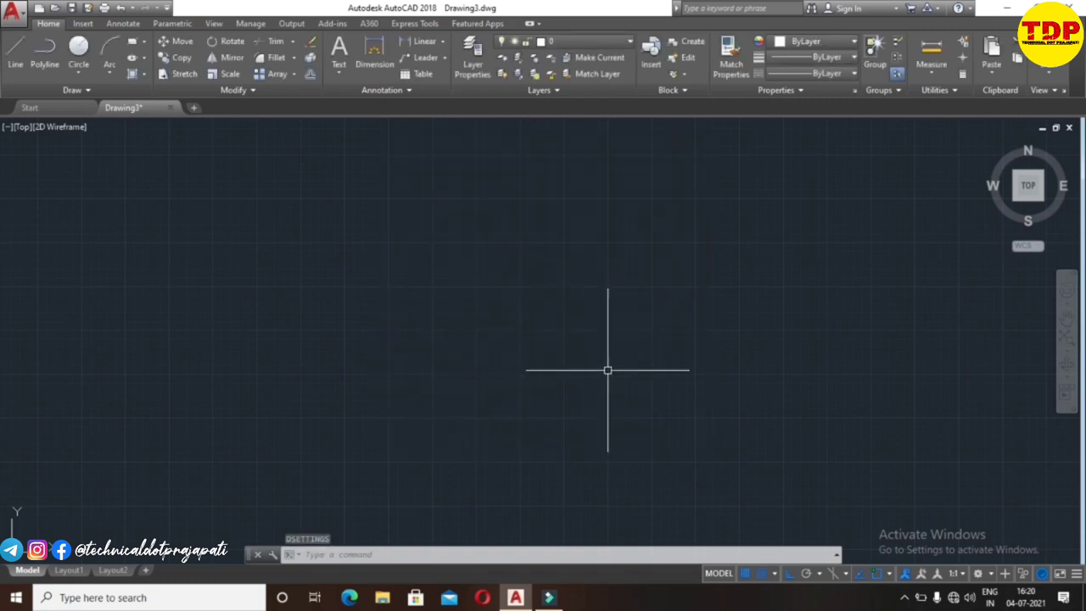
# Toggle the grid off and back on with F7, then reopen Drafting Settings
pyautogui.press('F7')
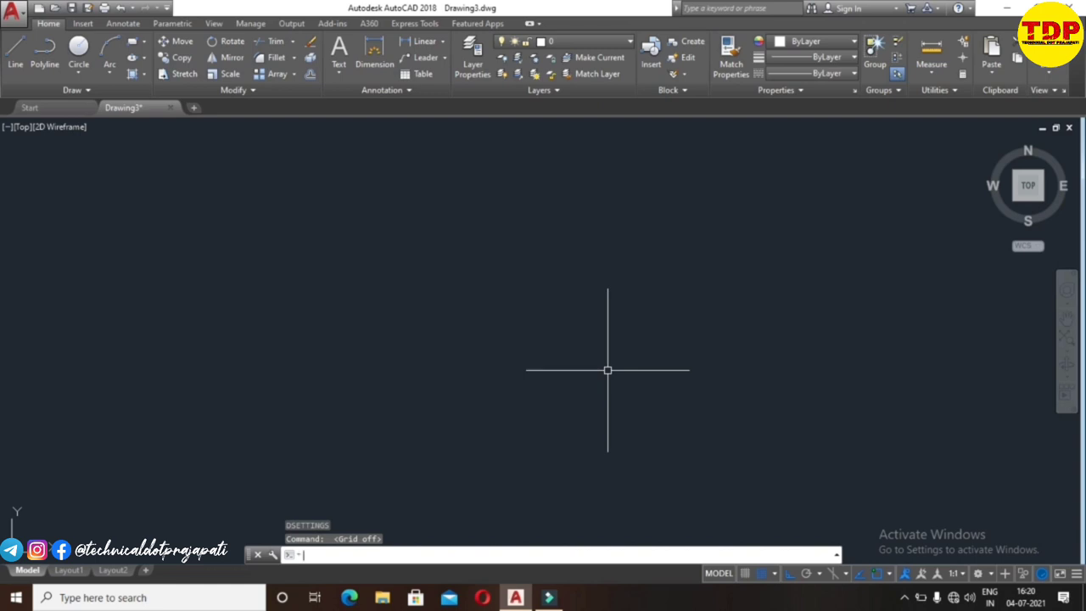
pyautogui.press('F7')
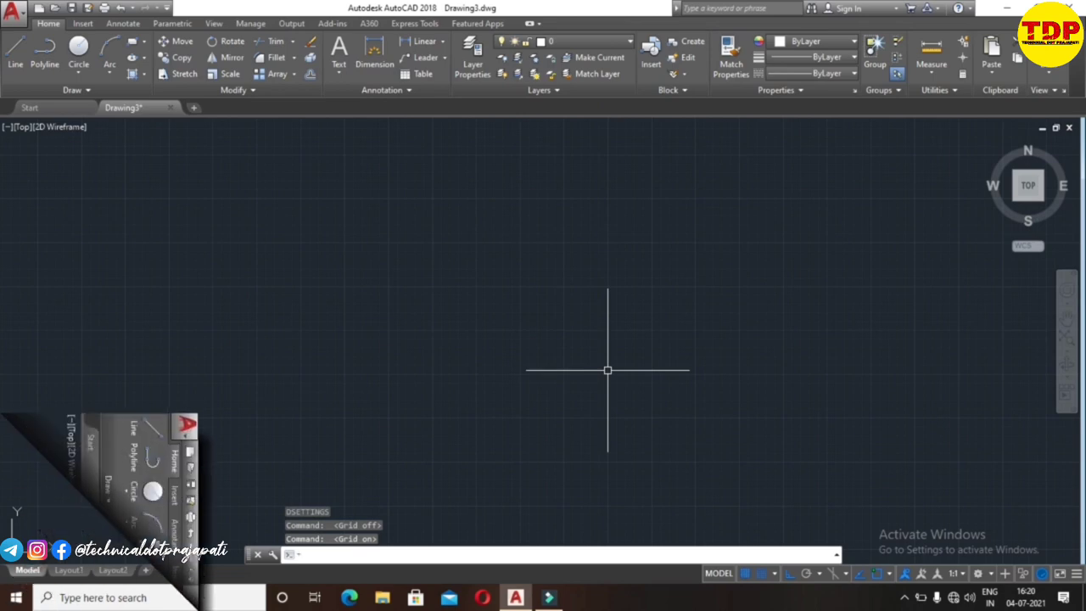
pyautogui.press('Return')
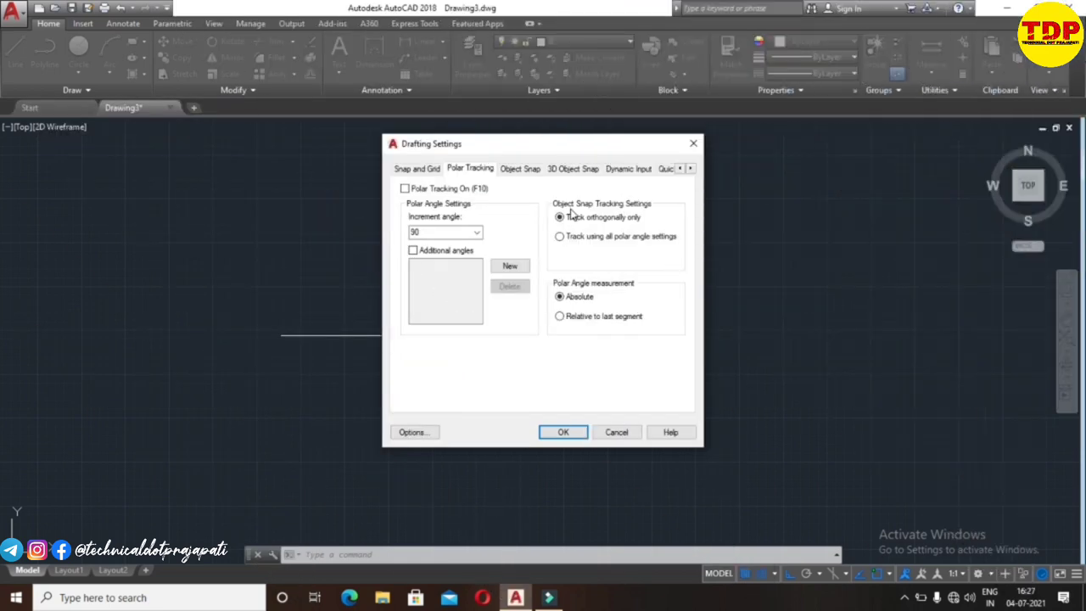
# Check that all Object Snap modes are enabled, then close the dialog
pyautogui.click(522, 169)
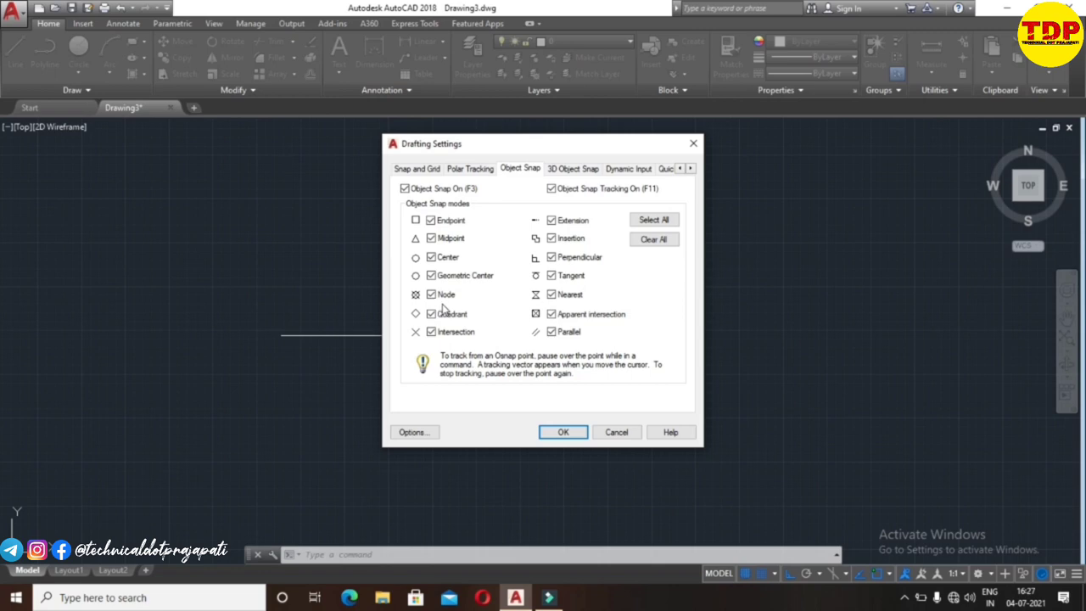
pyautogui.click(573, 436)
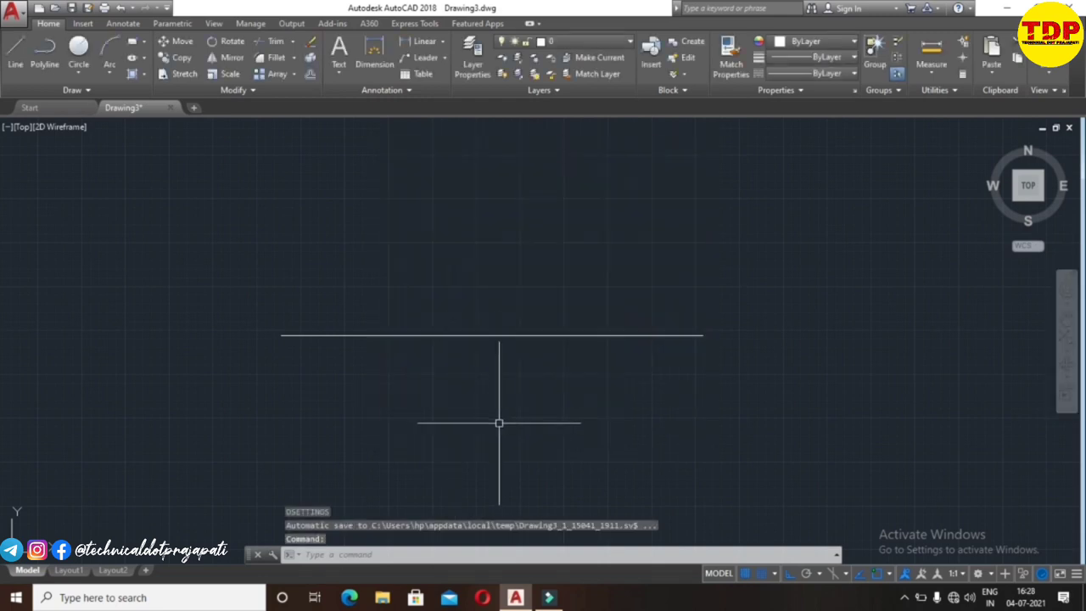
# Start a line with L and toggle object snap off and back on using F3
pyautogui.write('l')
pyautogui.press('Return')
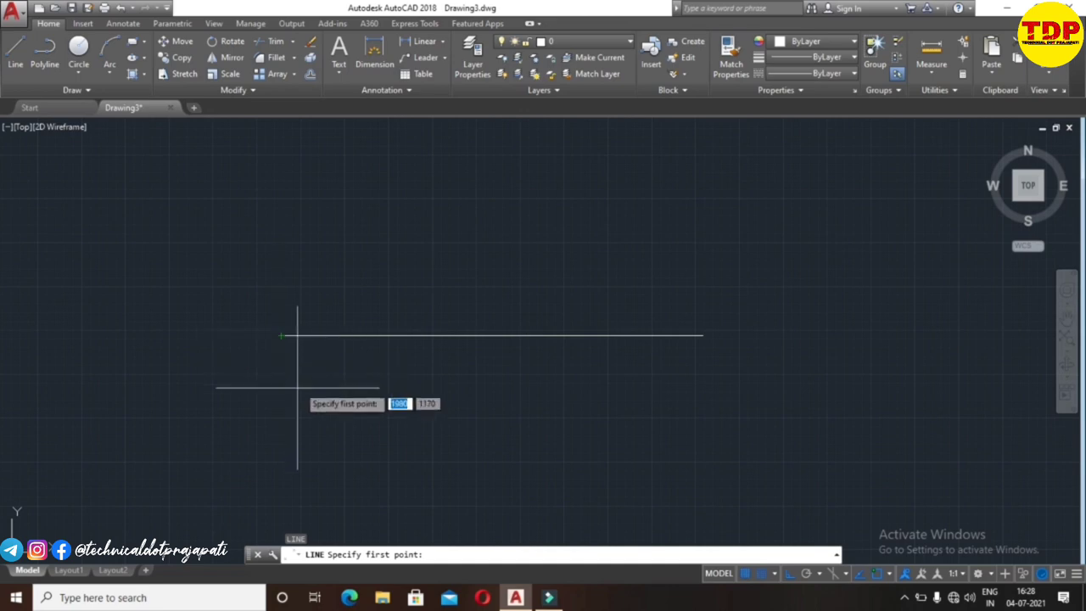
pyautogui.press('F3')
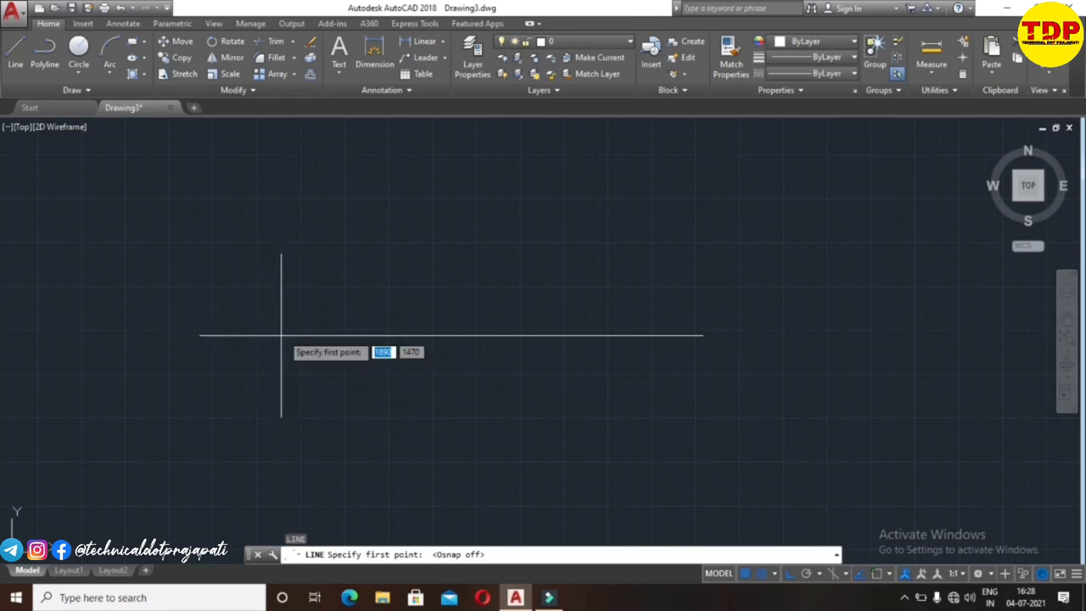
pyautogui.press('F3')
pyautogui.write('ds')
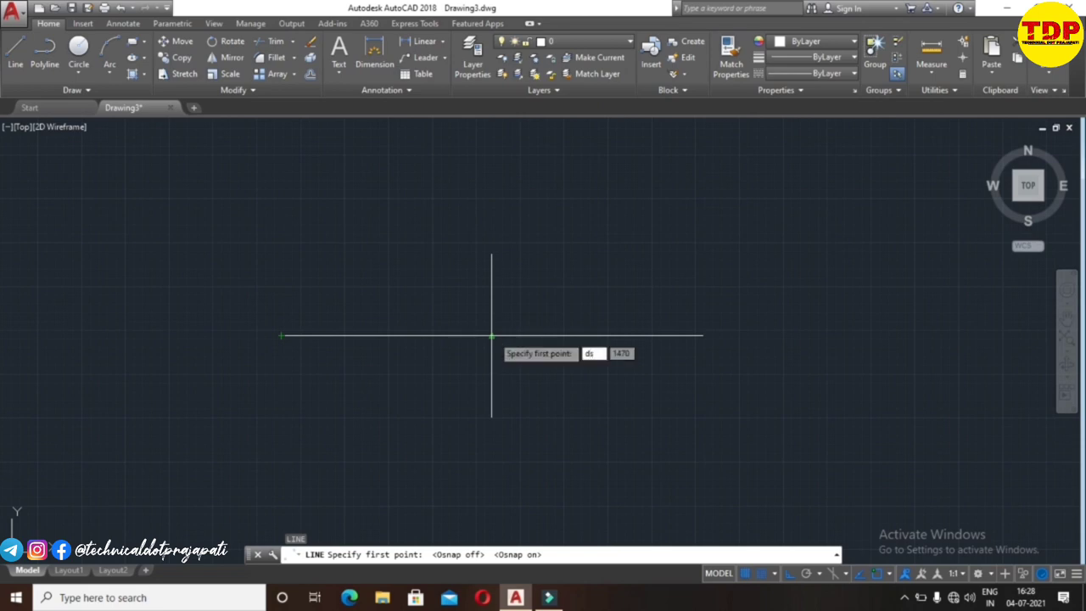
# Cancel the line and bring up the object snap settings with OS
pyautogui.press('Escape')
pyautogui.write('os')
pyautogui.press('Return')
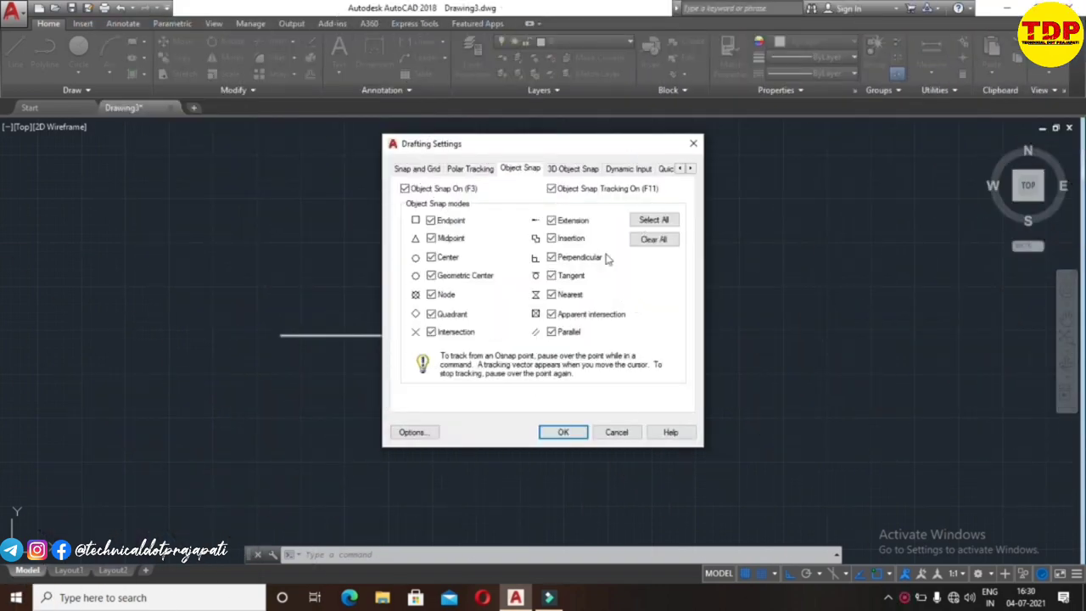
# Look over the 3D Object Snap settings on the way to Dynamic Input
pyautogui.click(585, 169)
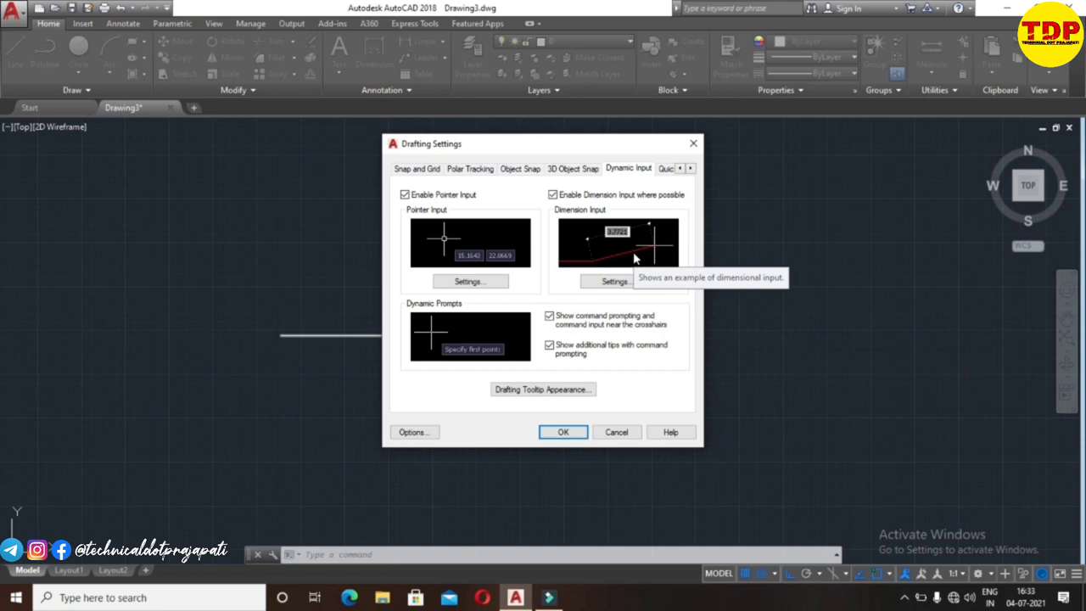
# Review the pointer input and dimension input settings, closing each with OK
pyautogui.click(486, 282)
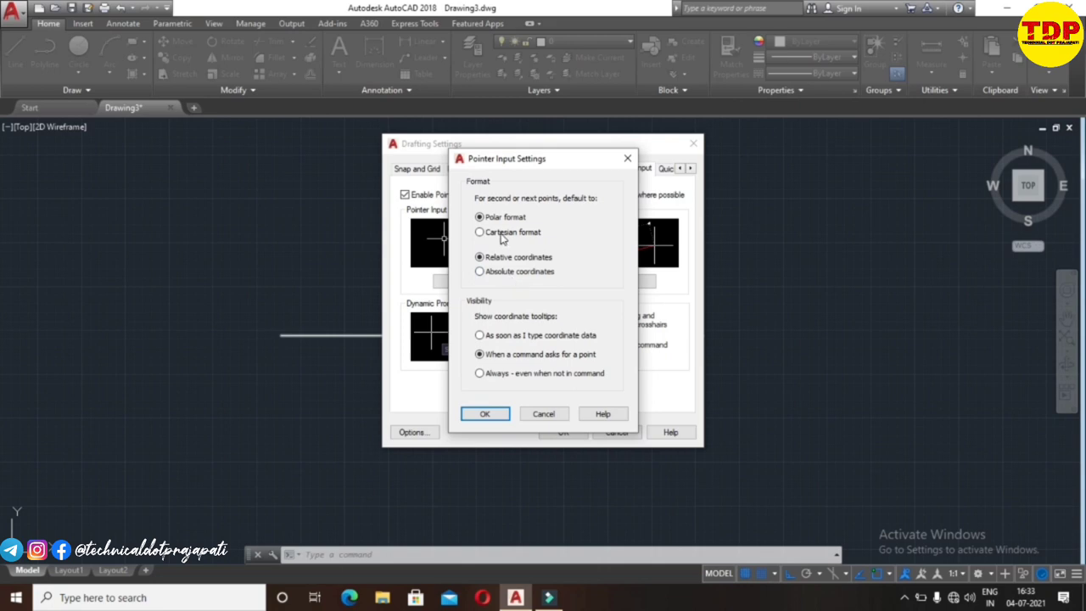
pyautogui.click(485, 414)
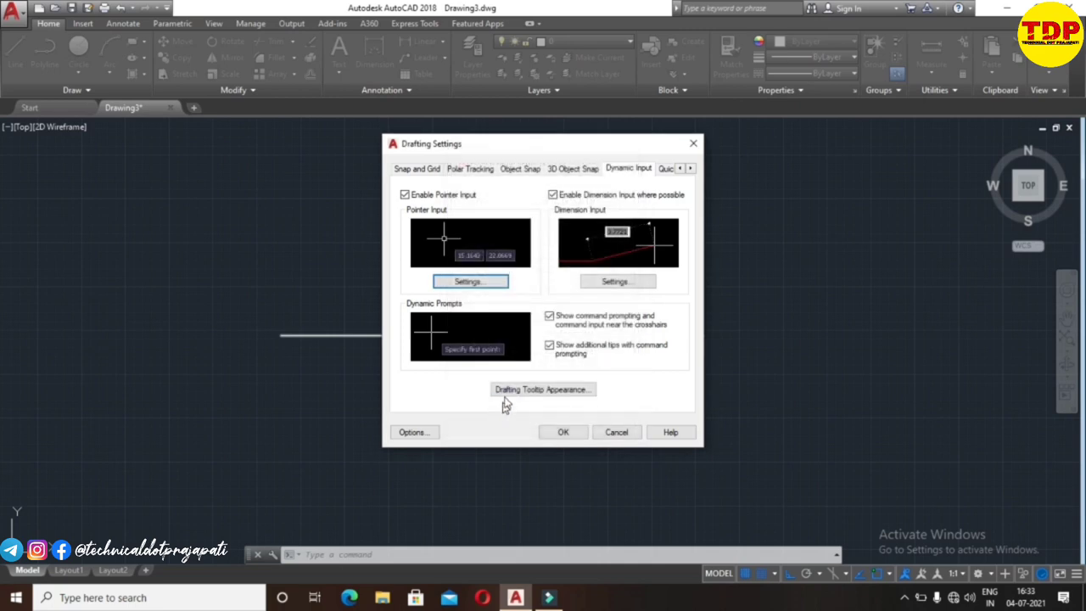
pyautogui.click(598, 285)
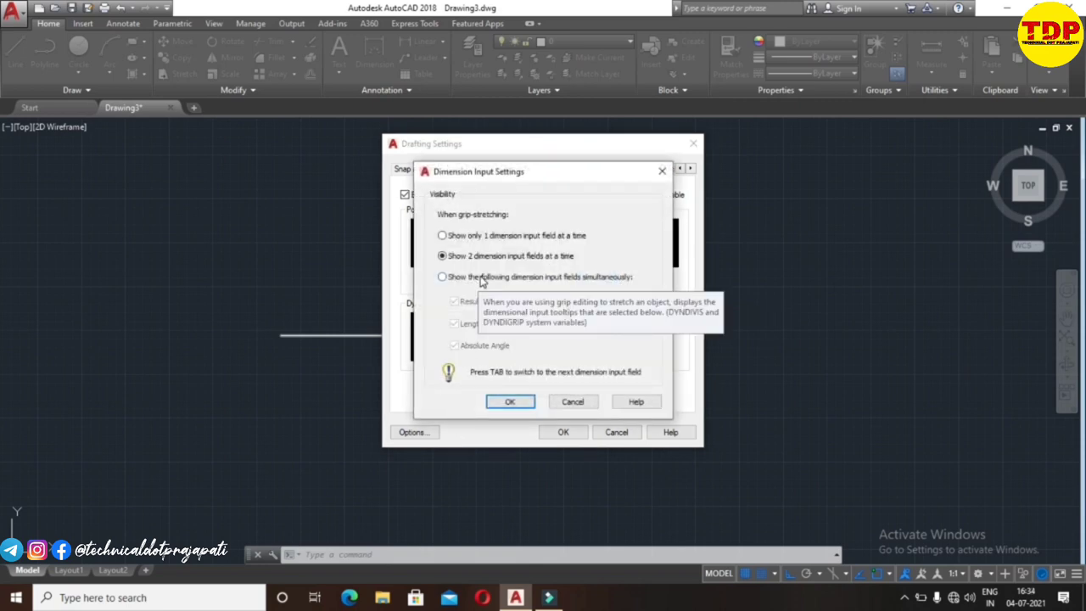
pyautogui.click(510, 402)
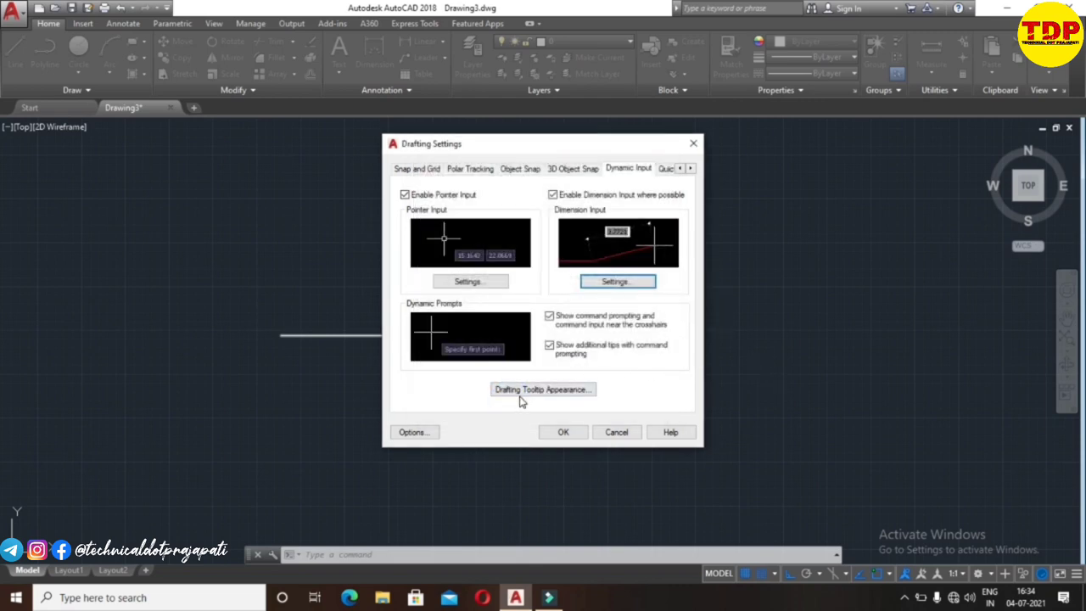
# Bring up the Drafting Tooltip Appearance options
pyautogui.click(535, 393)
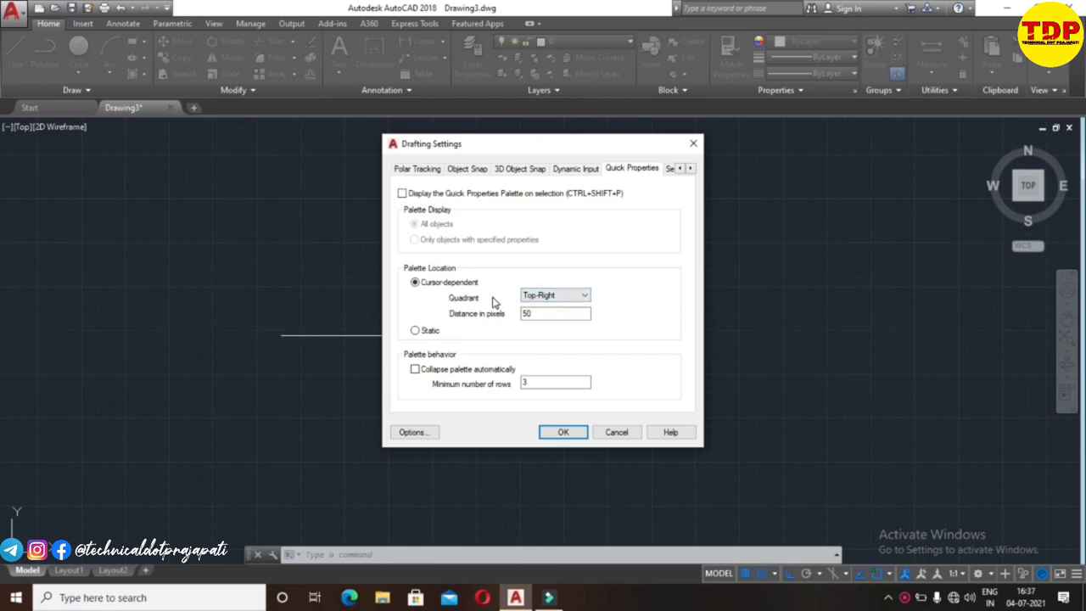
# List the Quick Properties palette quadrant choices and leave it at Top-Right
pyautogui.click(555, 297)
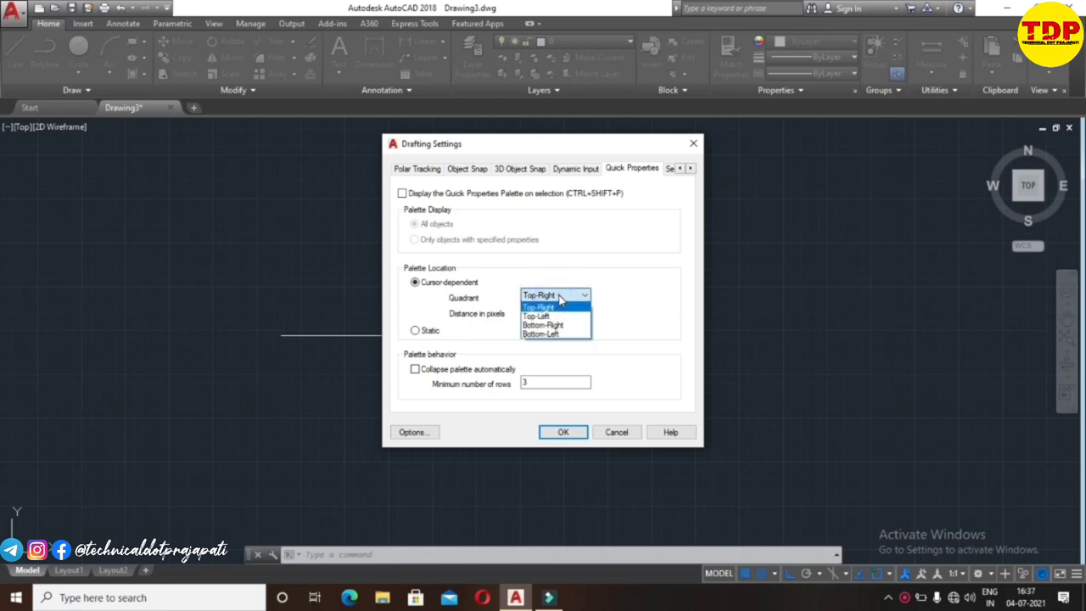
pyautogui.click(552, 299)
pyautogui.click(551, 299)
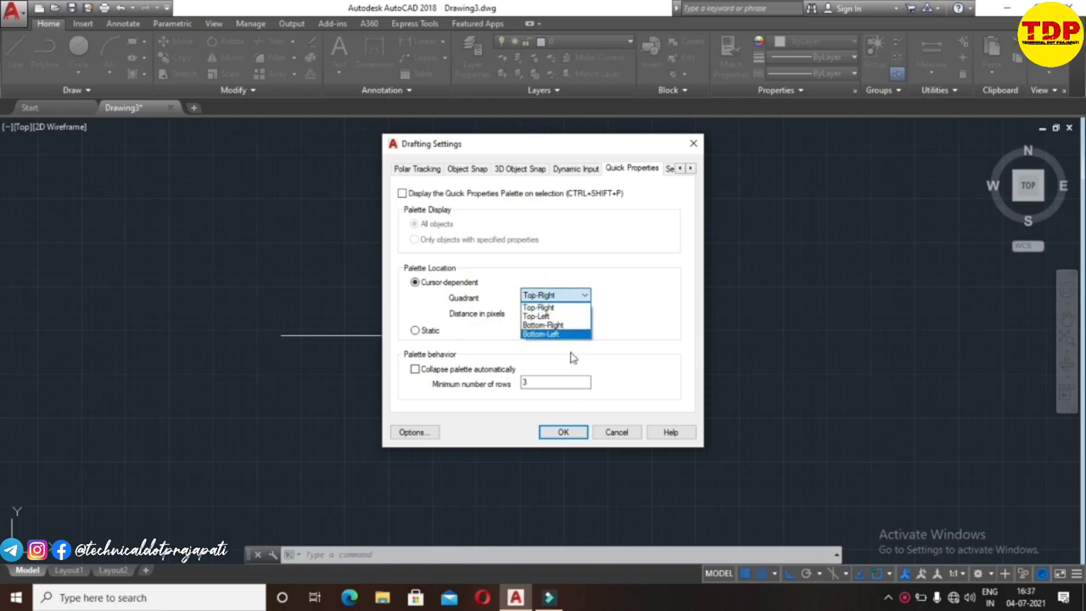
pyautogui.click(558, 297)
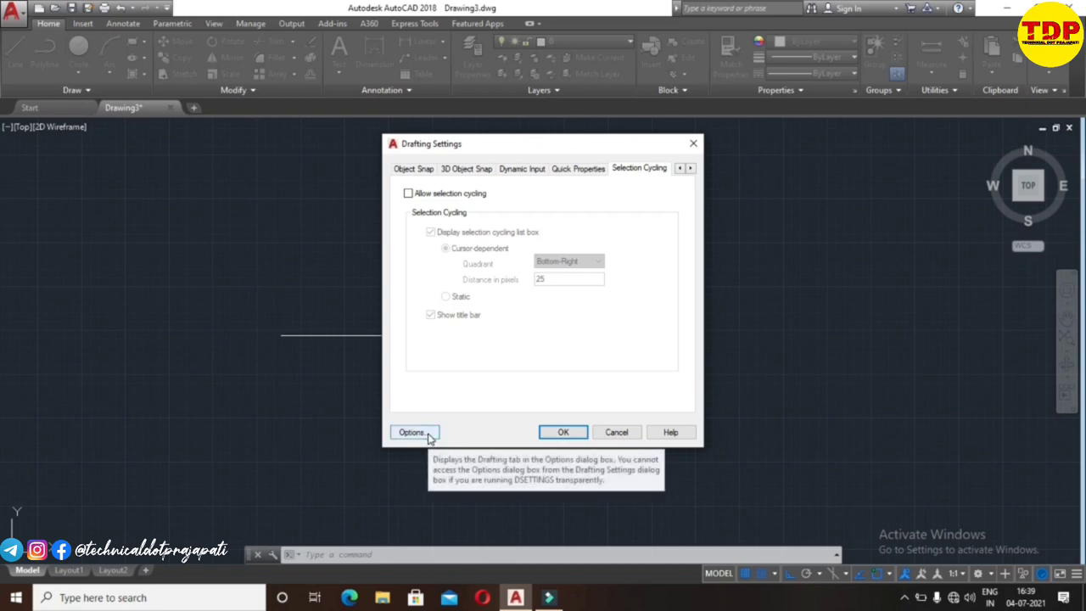
# Open the Options dialog from Drafting Settings
pyautogui.click(415, 433)
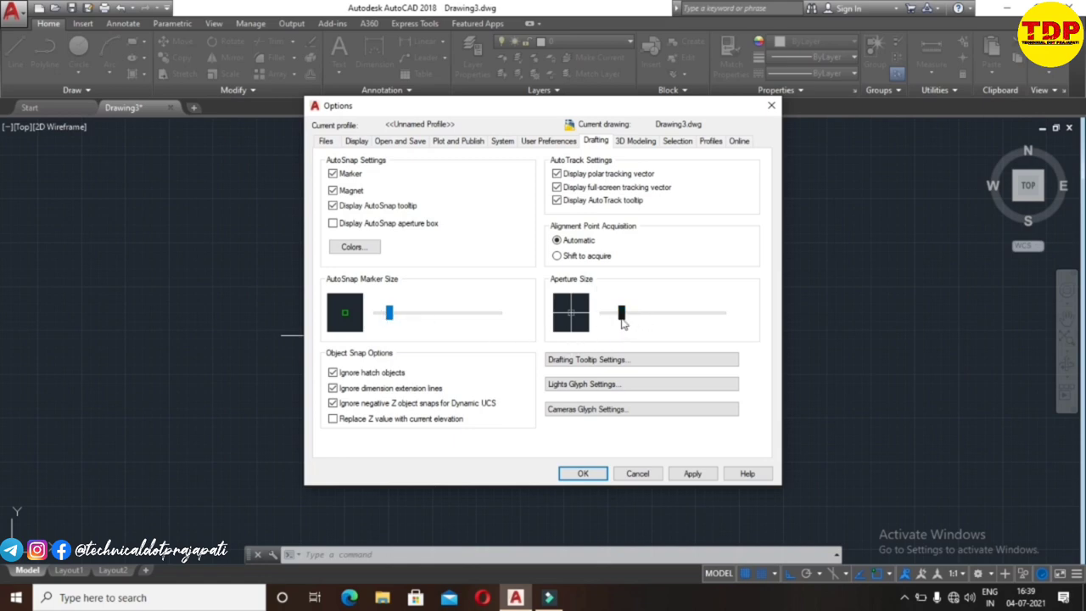
# Enlarge the aperture, AutoSnap marker, pickbox and grip sizes, then apply and confirm the Options
pyautogui.moveTo(622, 313)
pyautogui.mouseDown()
pyautogui.moveTo(655, 327)
pyautogui.moveTo(623, 337)
pyautogui.mouseUp()
pyautogui.moveTo(390, 313)
pyautogui.mouseDown()
pyautogui.moveTo(464, 327)
pyautogui.moveTo(390, 330)
pyautogui.mouseUp()
pyautogui.click(631, 144)
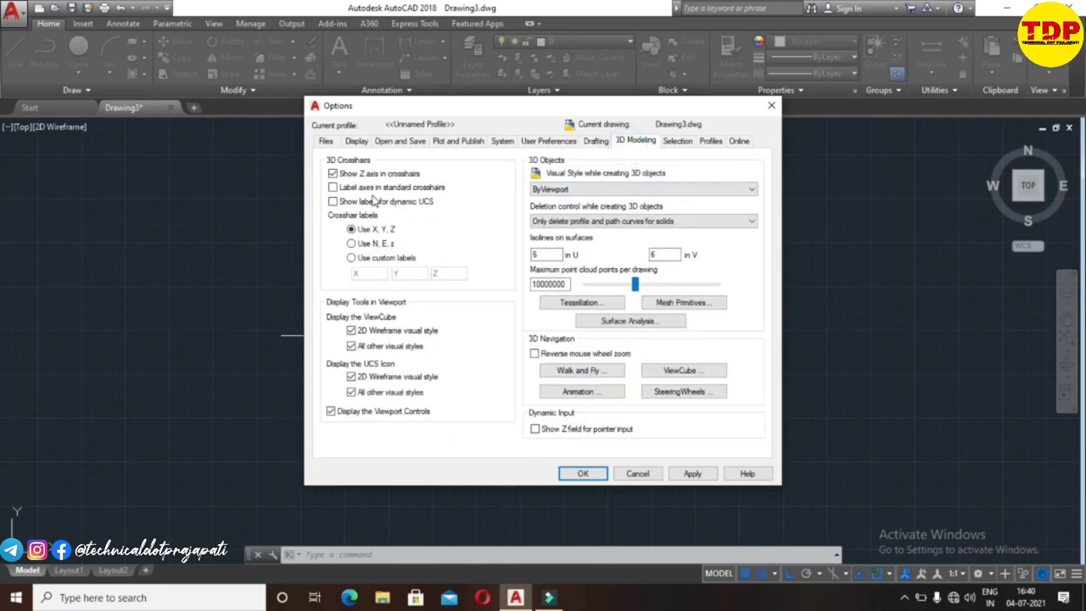
pyautogui.click(678, 141)
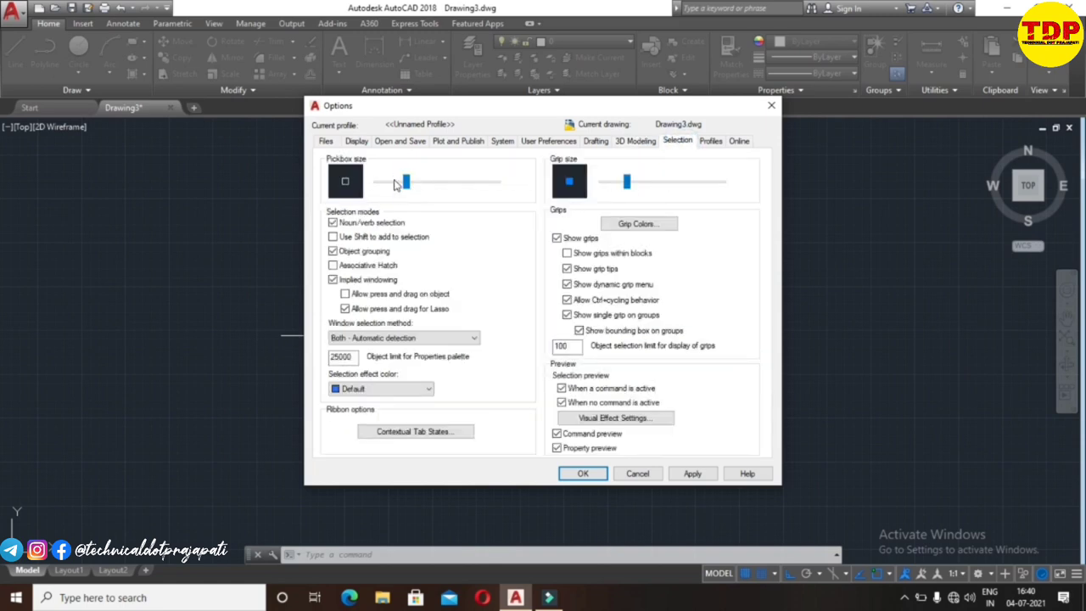
pyautogui.moveTo(405, 186); pyautogui.dragTo(418, 191)
pyautogui.moveTo(630, 181)
pyautogui.mouseDown()
pyautogui.moveTo(668, 190)
pyautogui.moveTo(629, 184)
pyautogui.mouseUp()
pyautogui.click(689, 473)
pyautogui.click(583, 474)
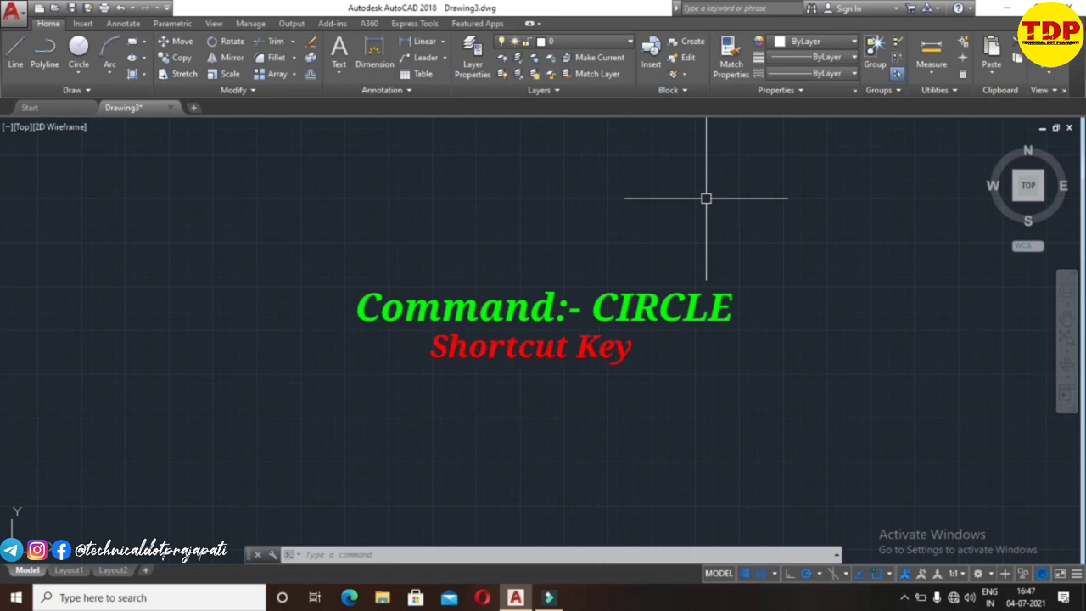
# Start the CIRCLE command with the C alias
pyautogui.write('c')
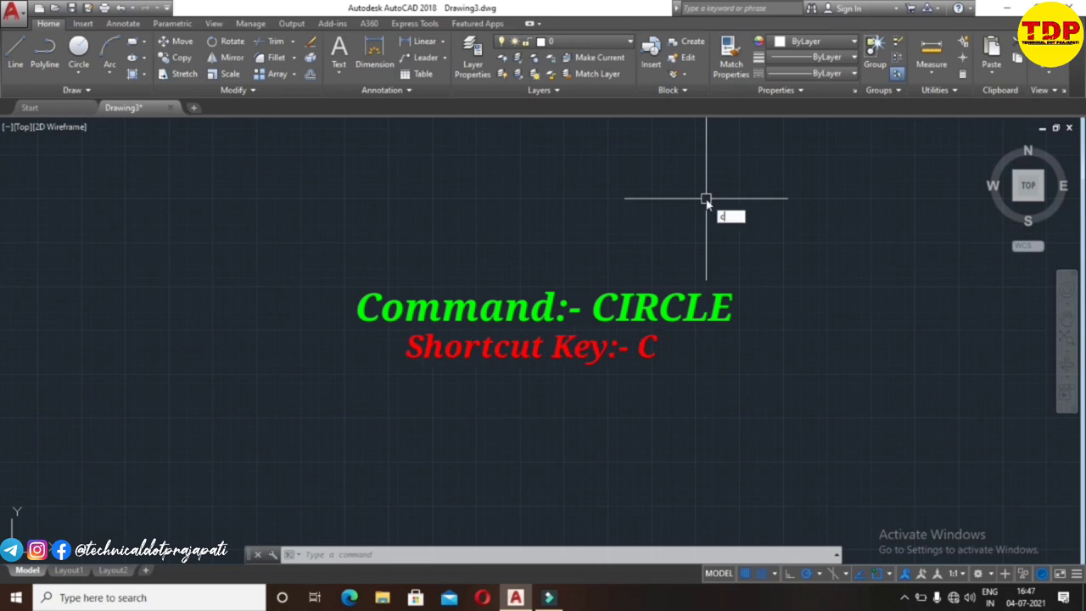
pyautogui.press('Return')
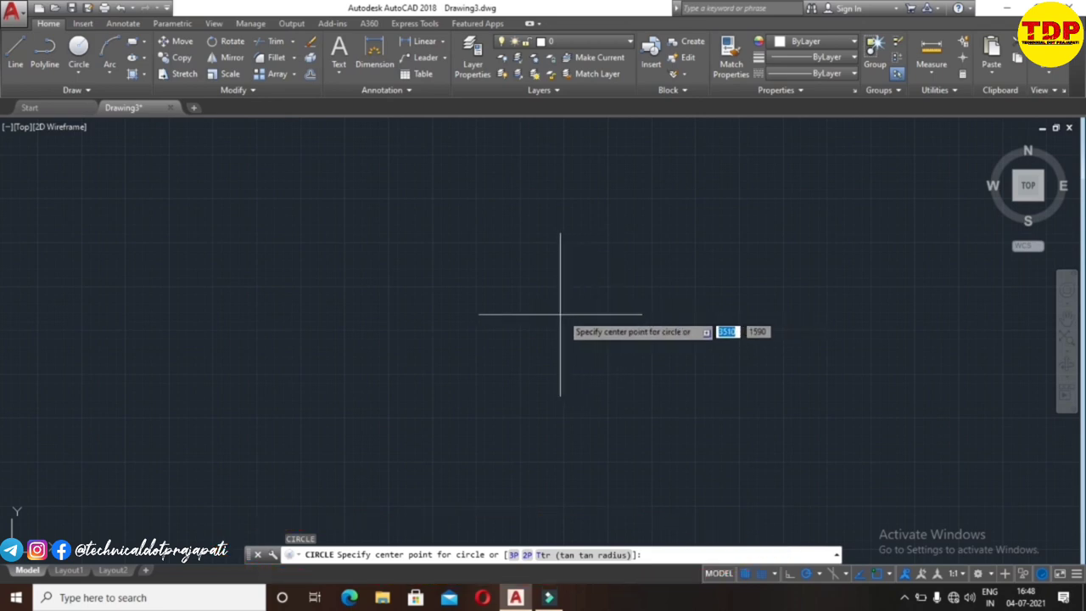
# Draw a circle of radius 800 at a picked centre
pyautogui.click(476, 288)
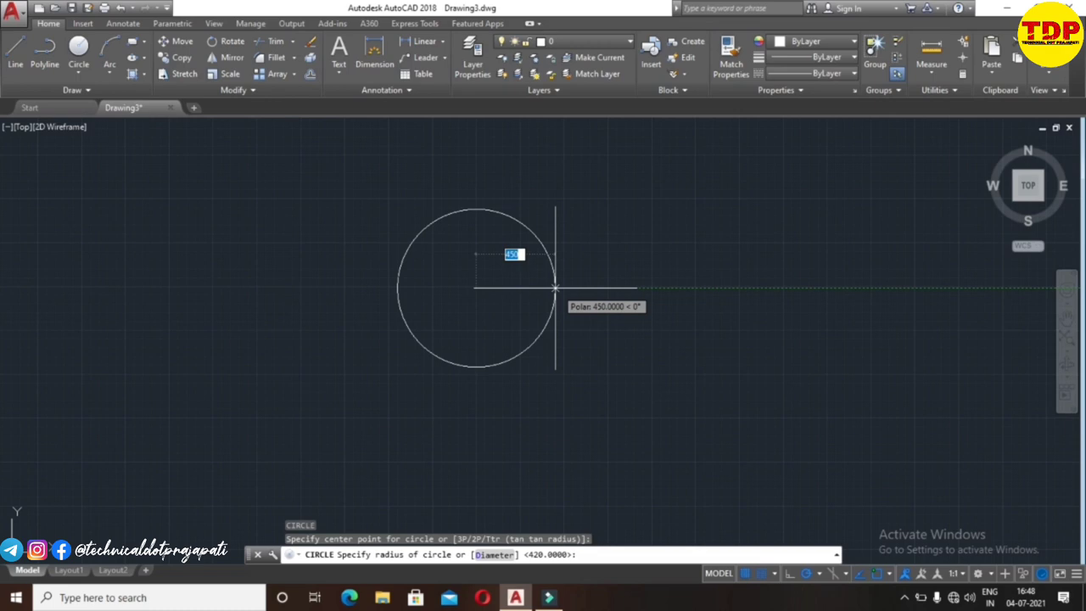
pyautogui.write('800')
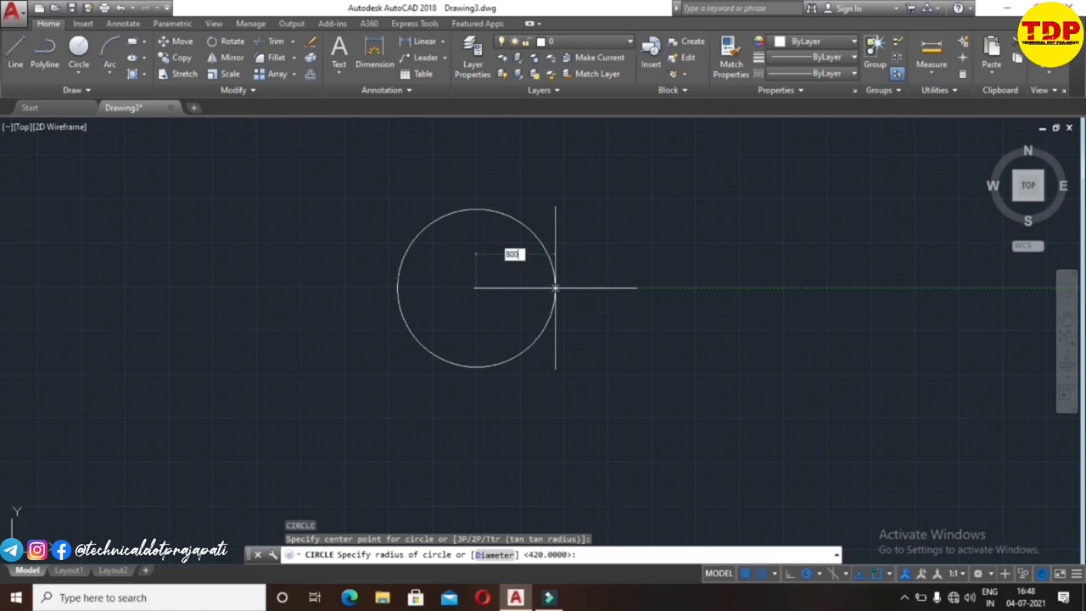
pyautogui.press('Return')
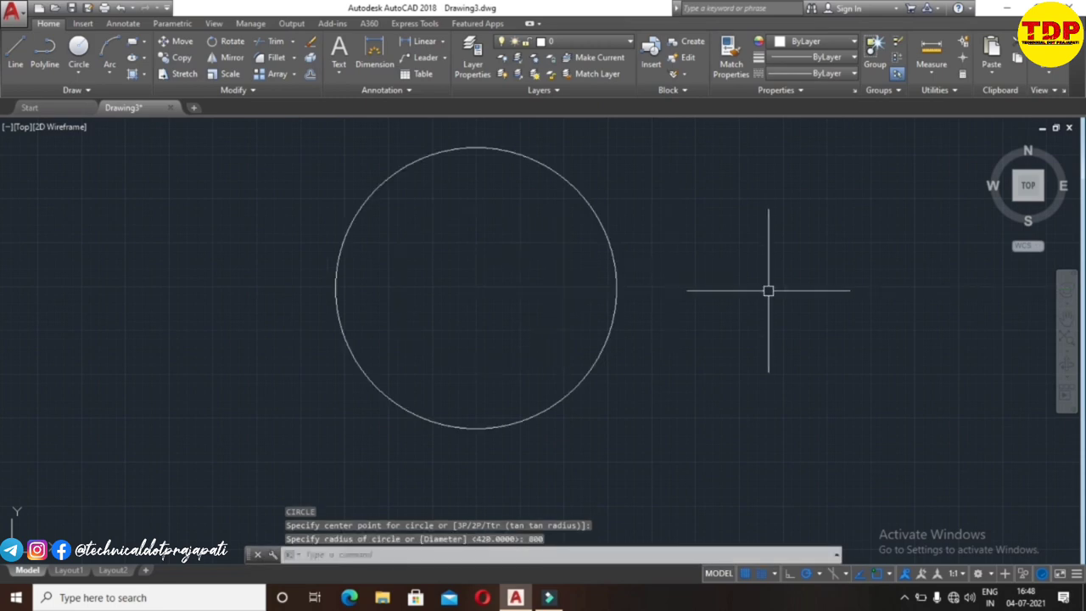
# Draw a second circle to the right, picking its centre and radius
pyautogui.write('c')
pyautogui.press('Return')
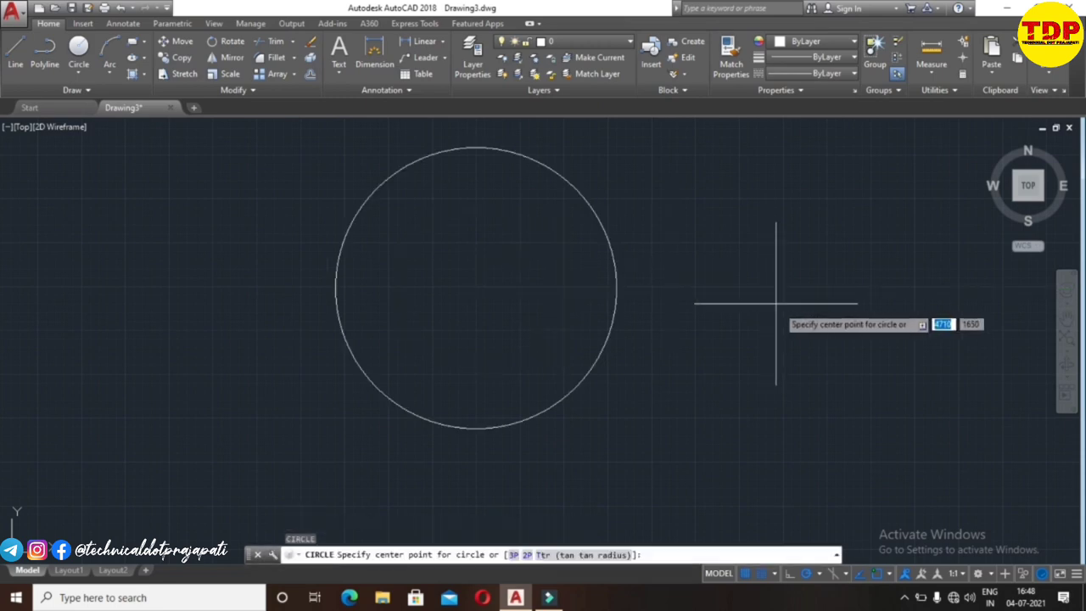
pyautogui.click(793, 315)
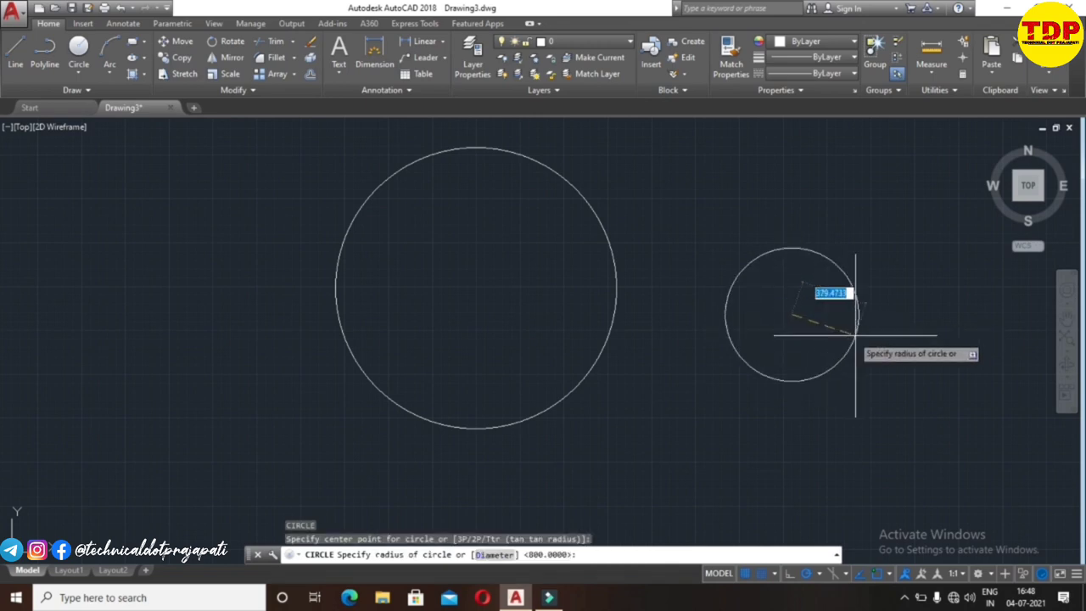
pyautogui.click(913, 304)
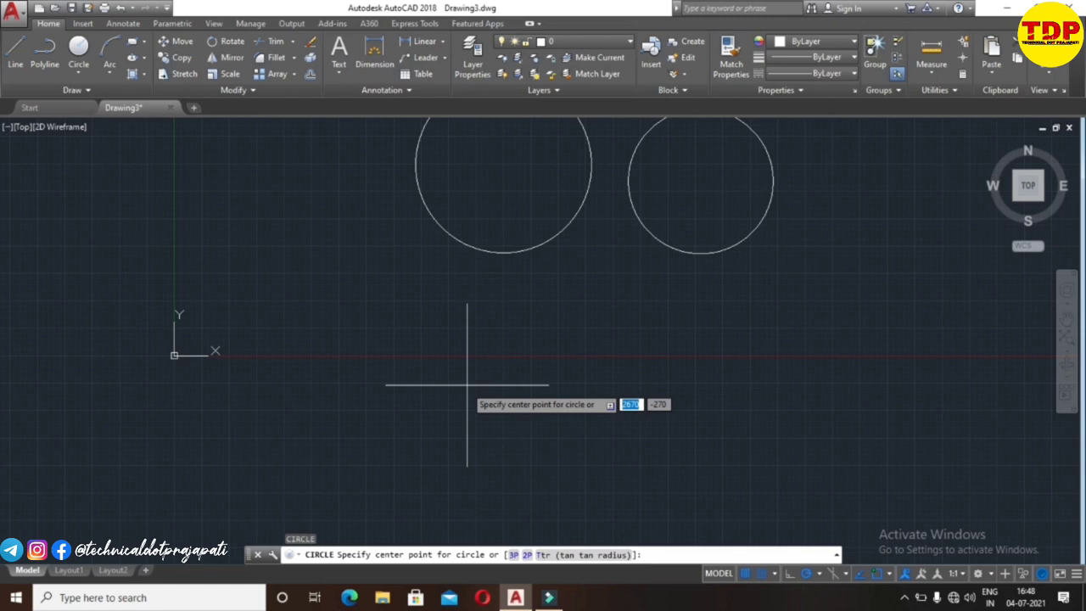
# Draw a 3P circle through three picked points below the first two circles
pyautogui.click(512, 556)
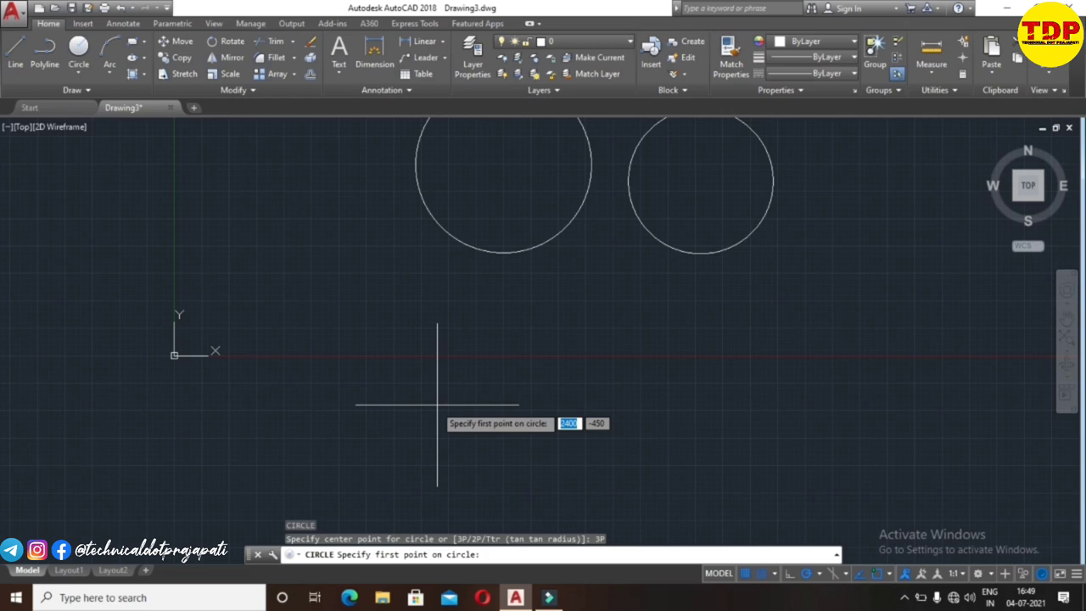
pyautogui.click(437, 405)
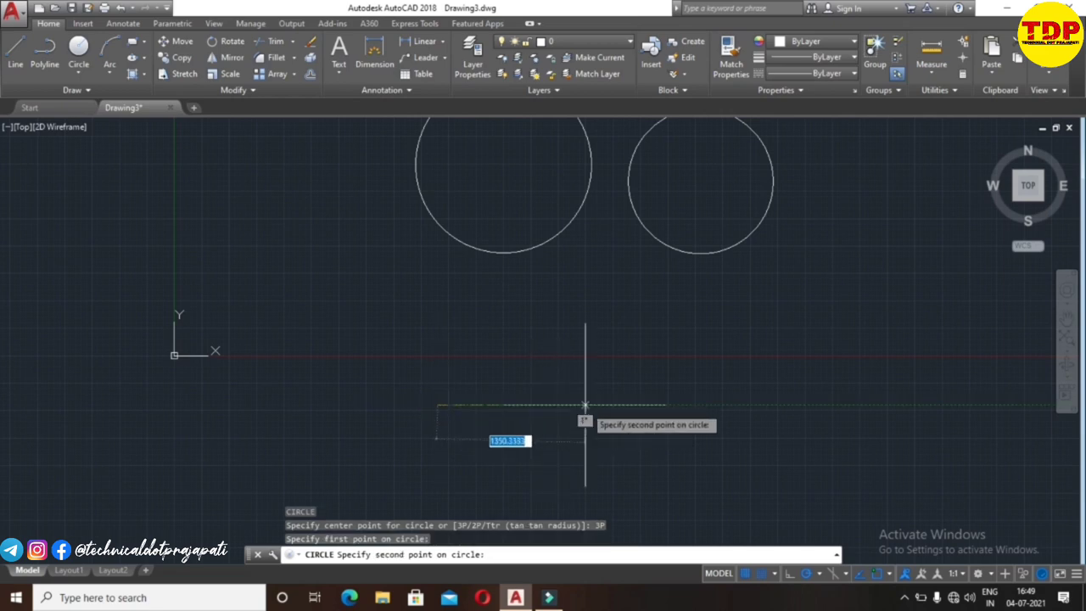
pyautogui.click(585, 402)
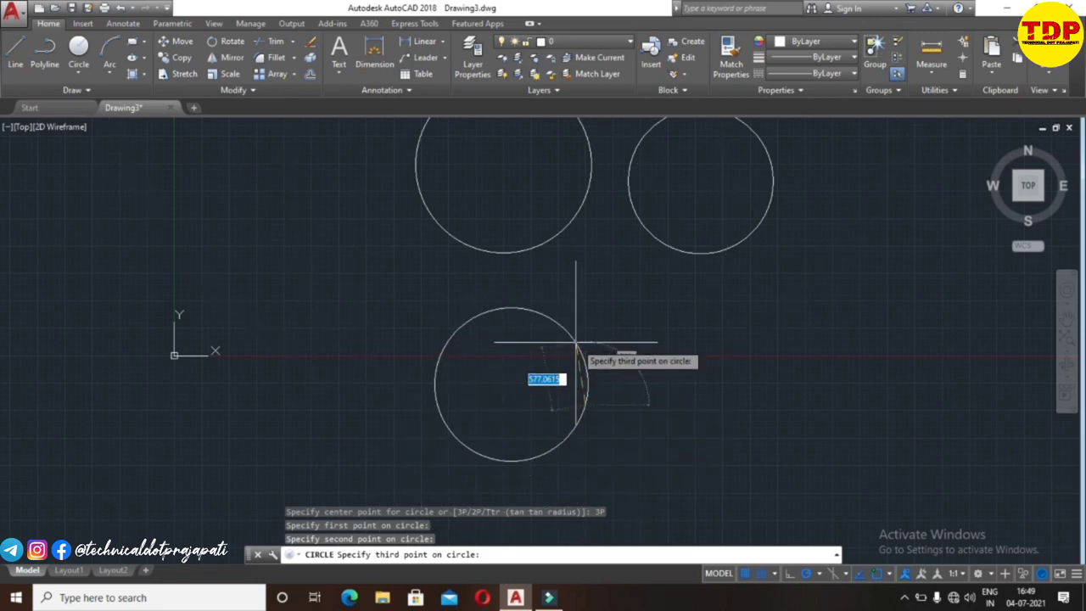
pyautogui.click(572, 346)
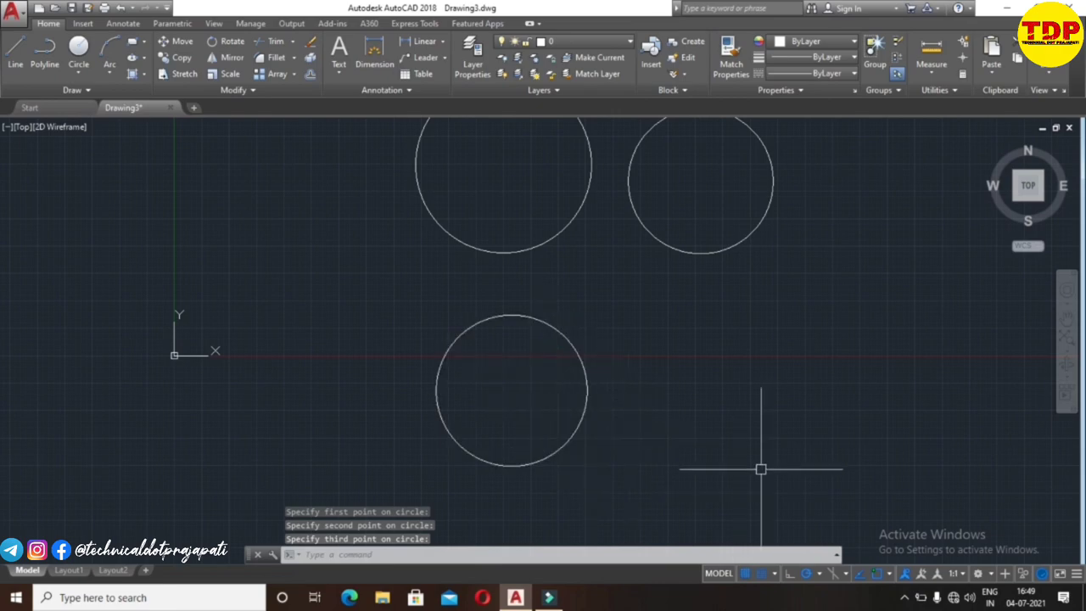
# Draw a fourth circle with the 2P option from two diameter endpoints, right of the lower circle
pyautogui.write('c')
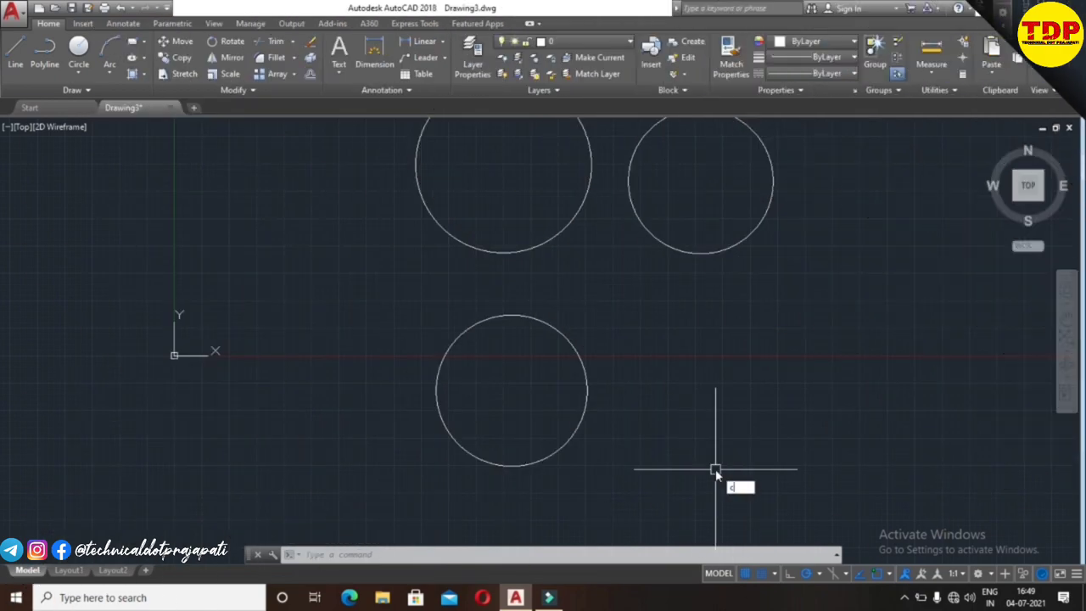
pyautogui.press('Return')
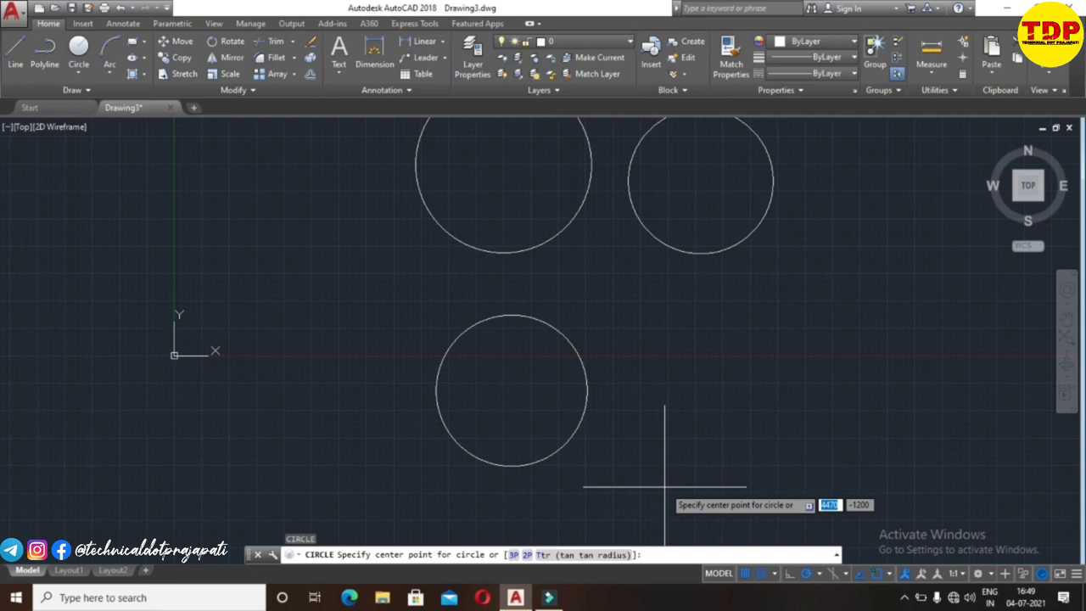
pyautogui.click(526, 555)
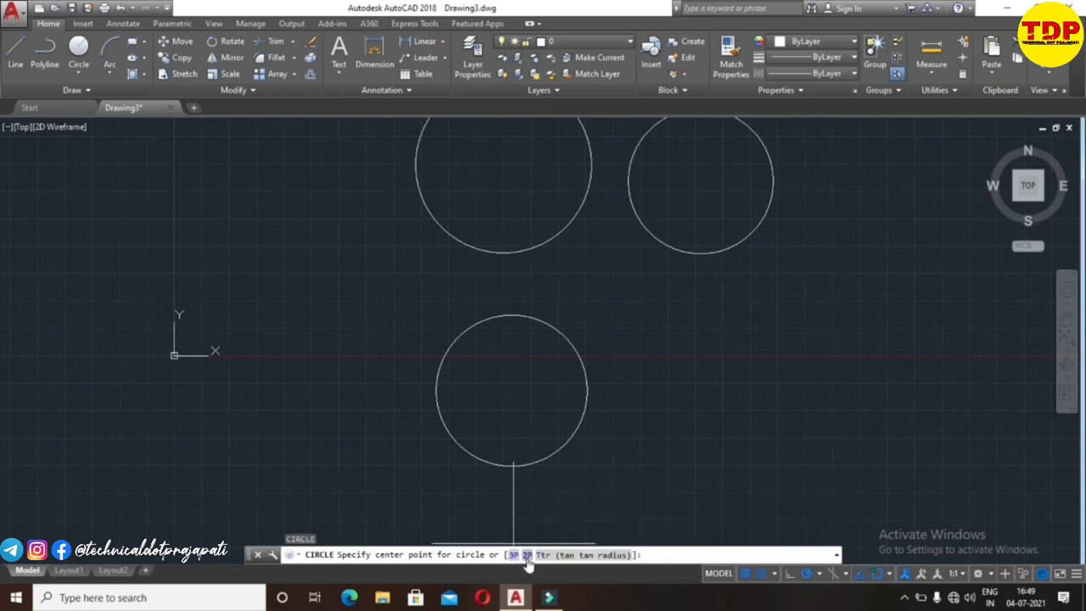
pyautogui.click(695, 388)
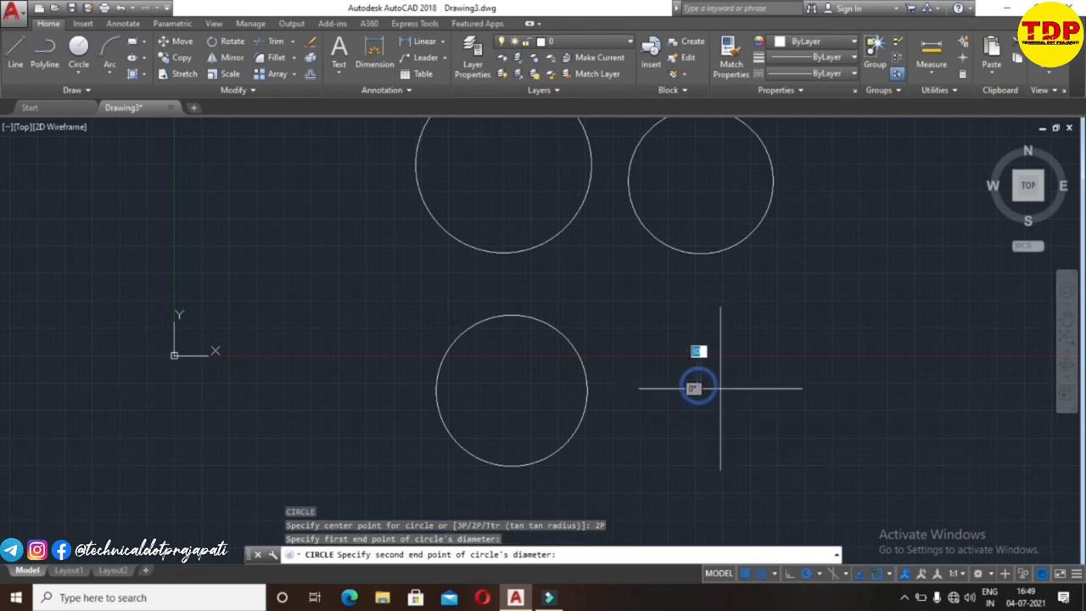
pyautogui.click(817, 384)
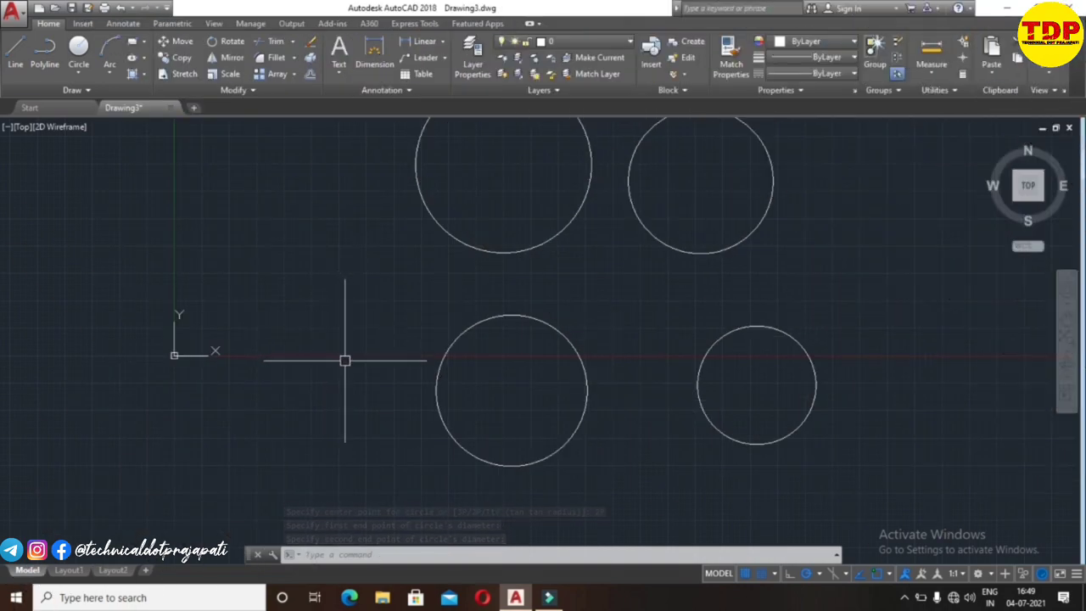
pyautogui.write('c')
pyautogui.press('Return')
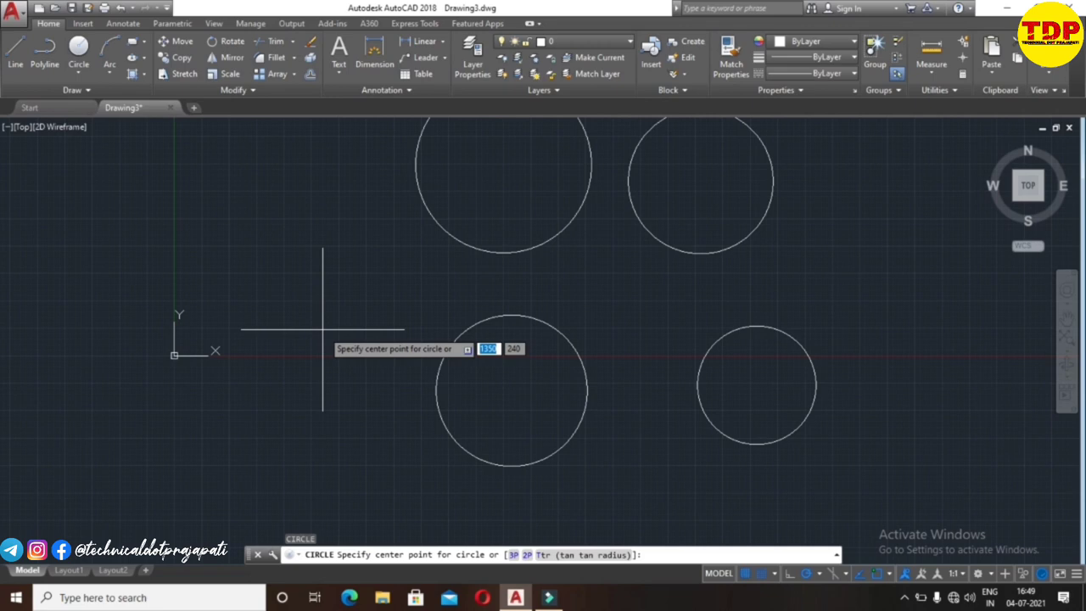
# Draw a small circle of radius 70 at a picked centre
pyautogui.click(280, 303)
pyautogui.write('450')
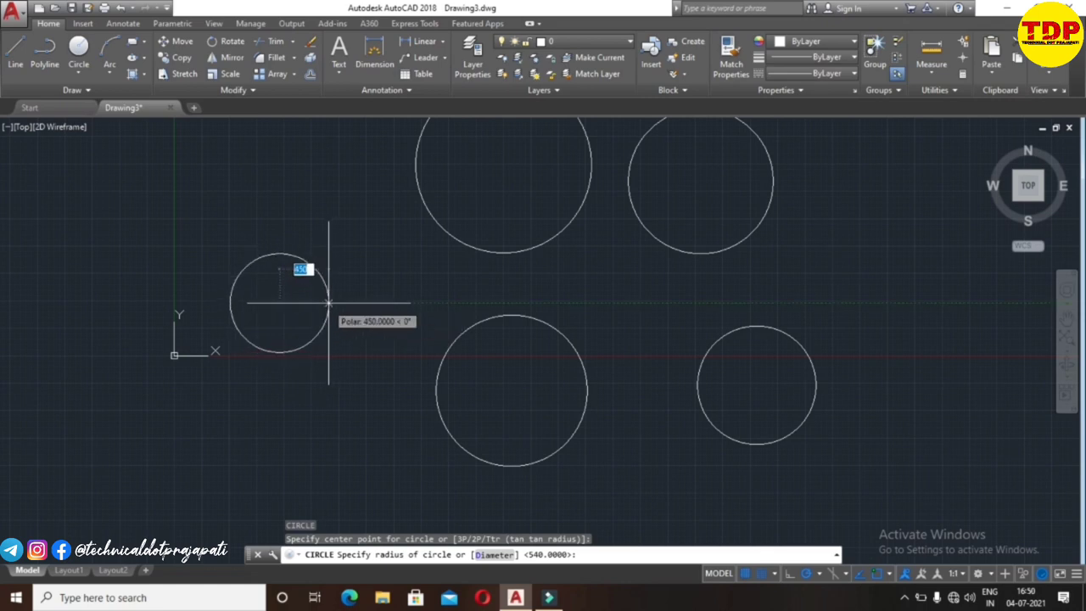
pyautogui.write('70')
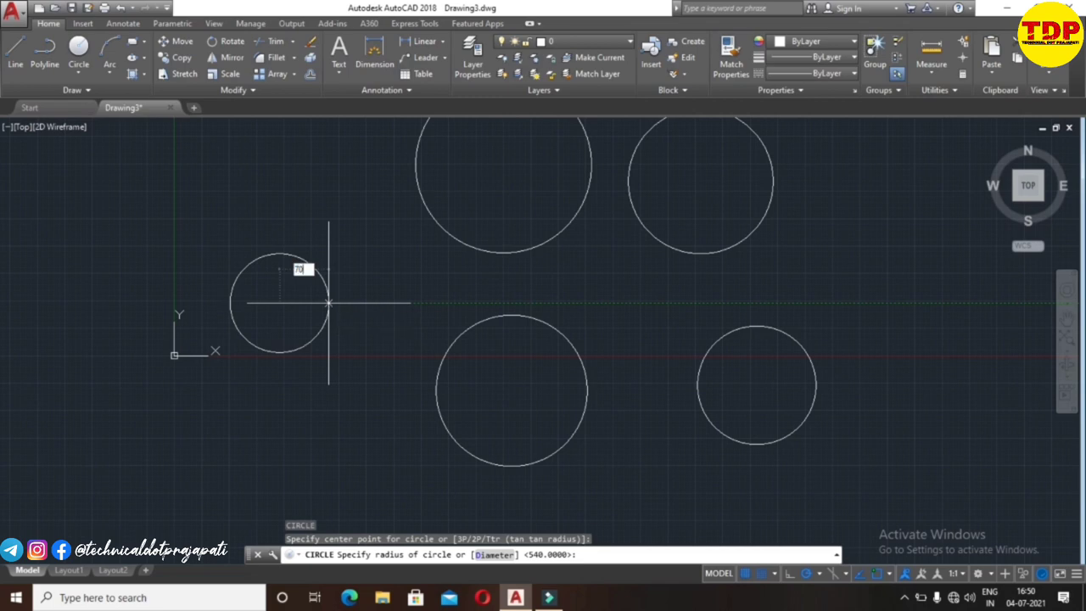
pyautogui.press('Return')
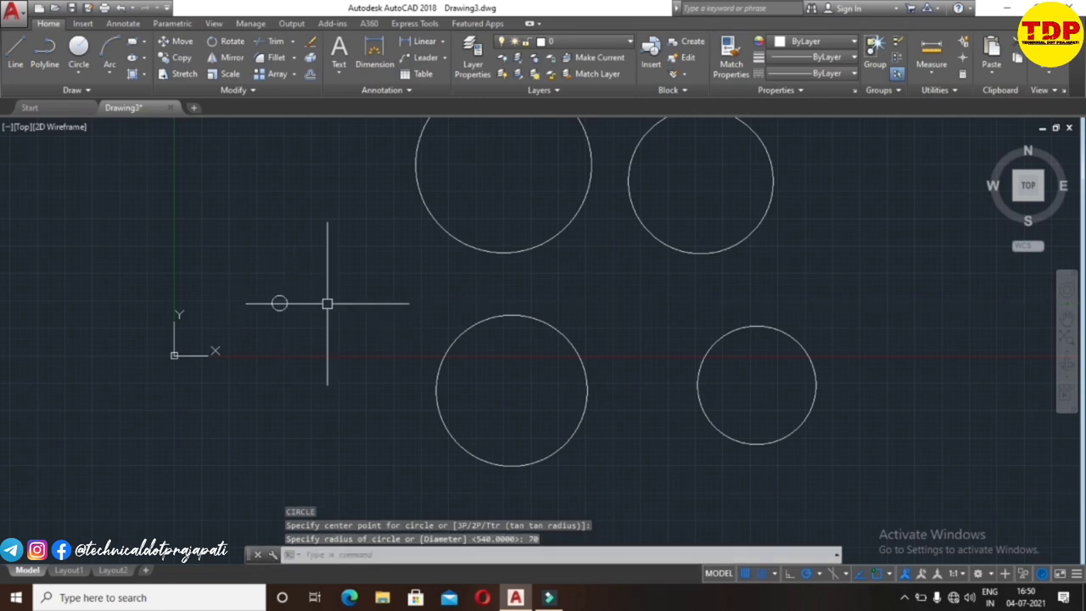
# Window-select all the circles and erase them, leaving the drawing empty
pyautogui.scroll(8, 290, 306)
pyautogui.scroll(4, 290, 305)
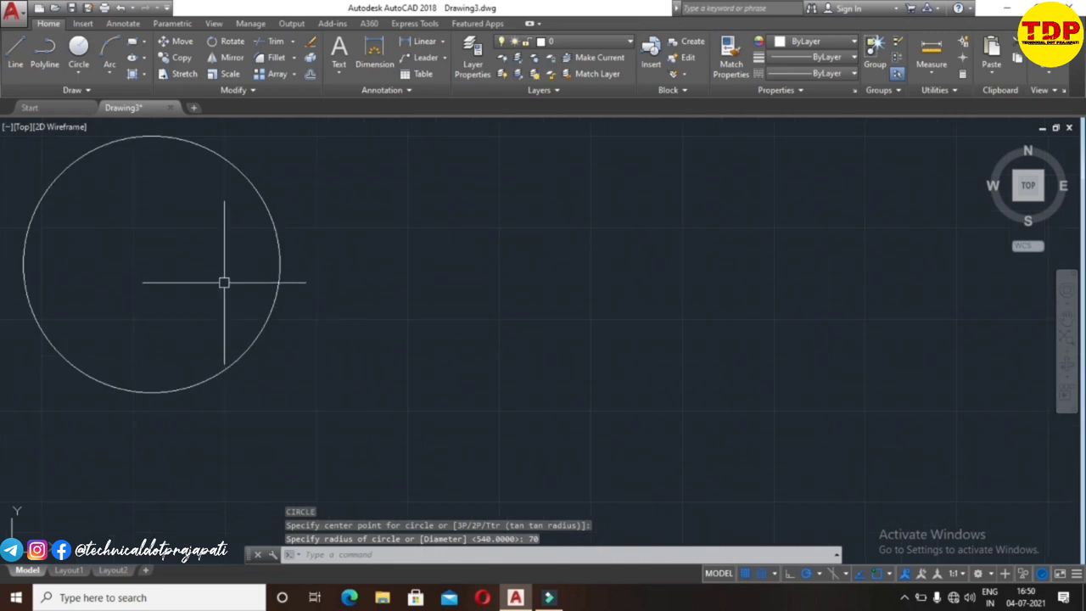
pyautogui.scroll(-5, 220, 280)
pyautogui.scroll(2, 213, 279)
pyautogui.moveTo(213, 280); pyautogui.dragTo(329, 273, button='middle')
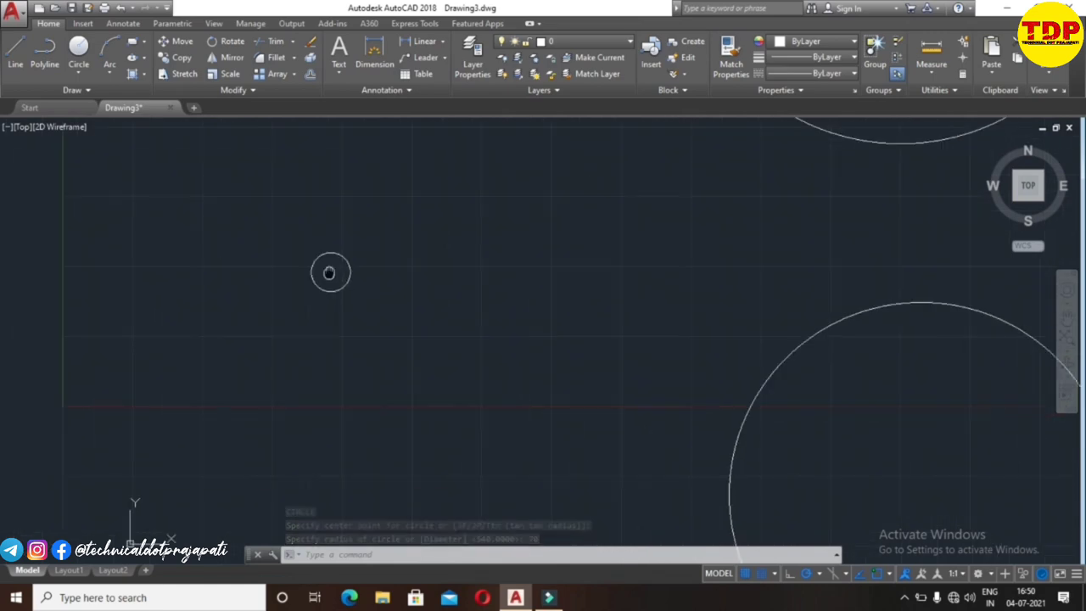
pyautogui.scroll(-3, 329, 272)
pyautogui.scroll(-3, 317, 277)
pyautogui.click(176, 209)
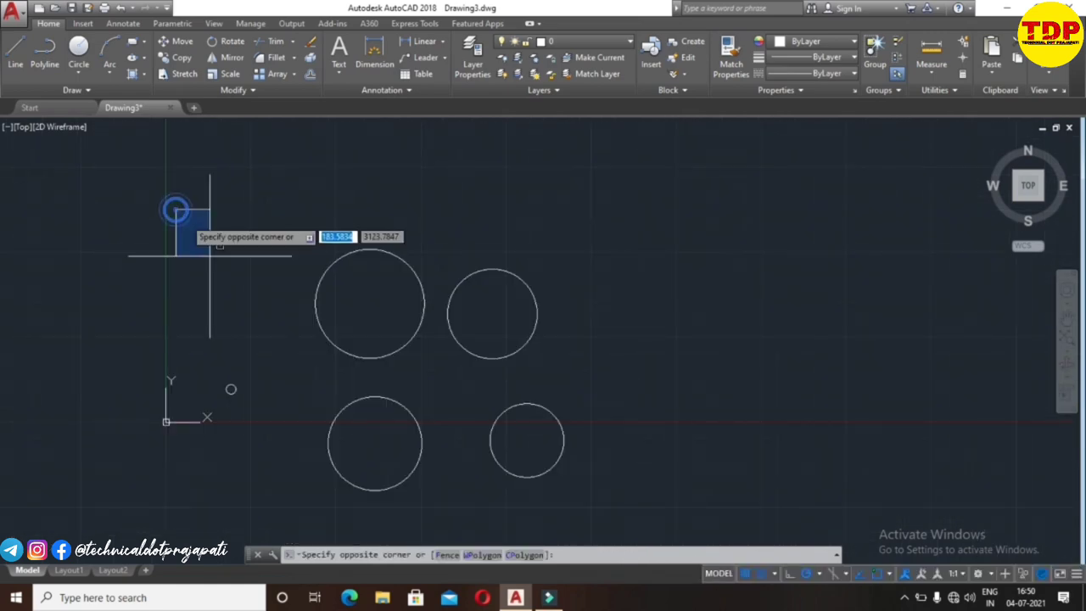
pyautogui.click(696, 463)
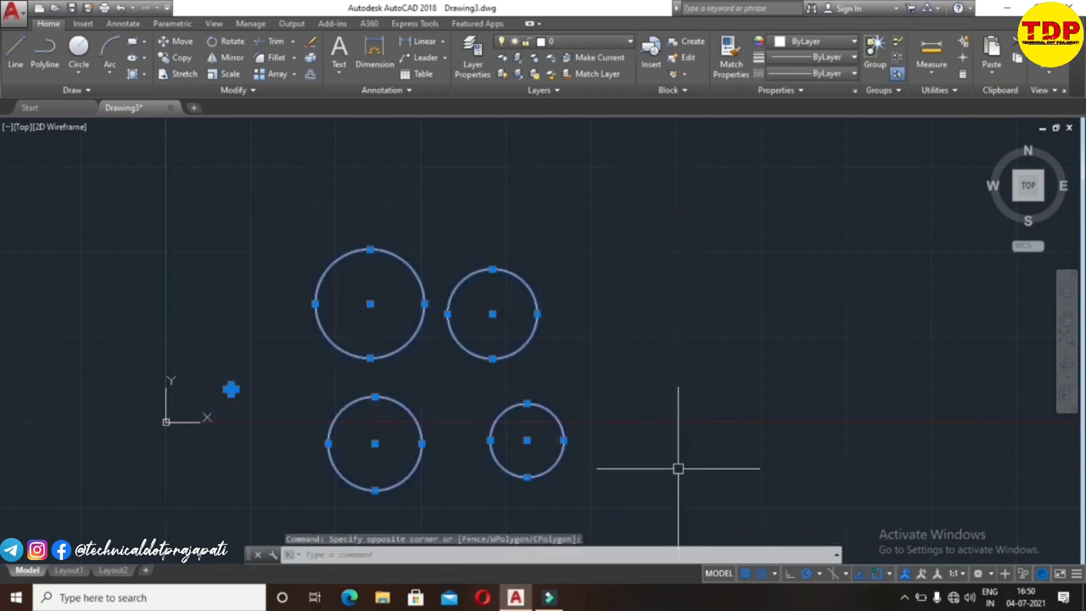
pyautogui.press('Delete')
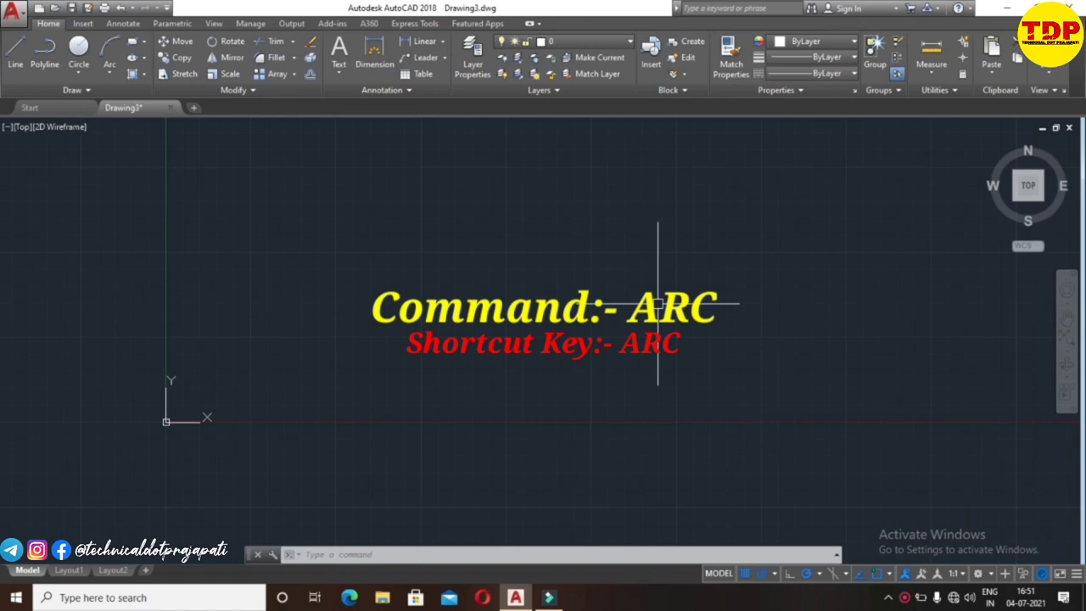
# Draw a three-point arc using the ARC command
pyautogui.write('A')
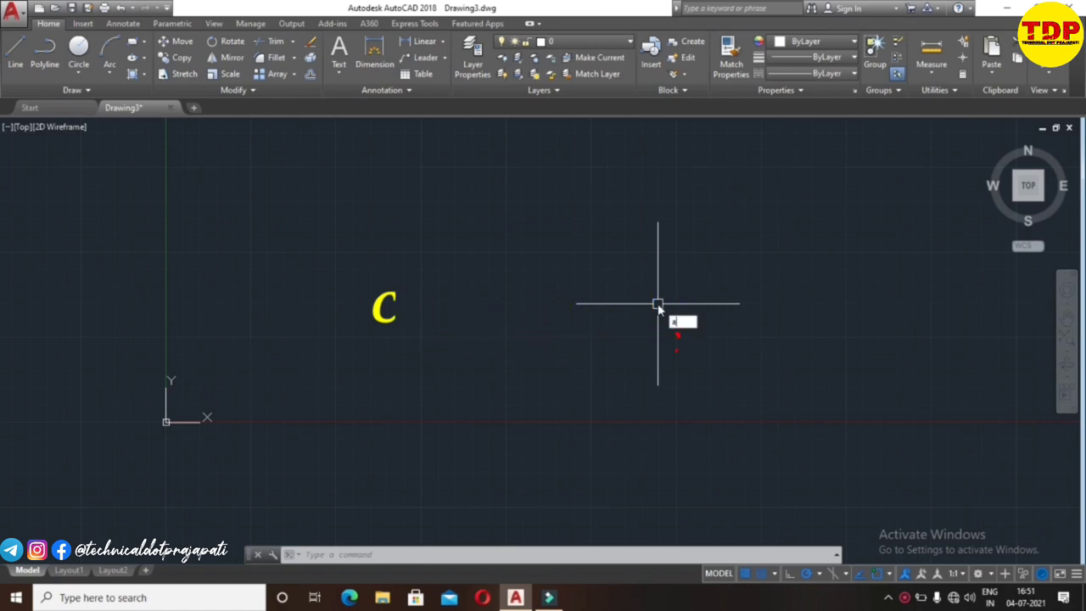
pyautogui.write('rc')
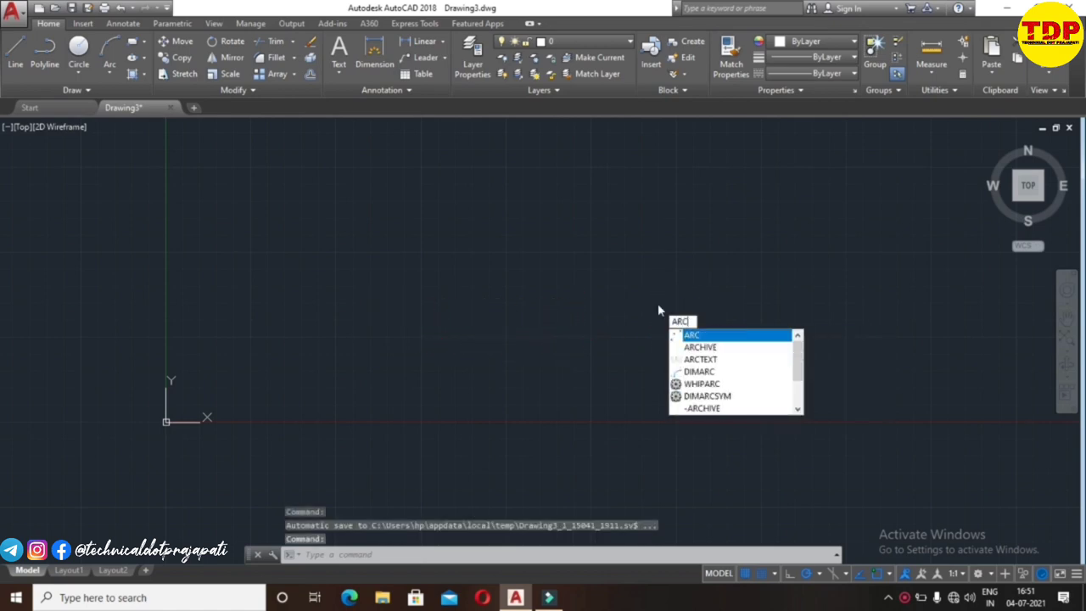
pyautogui.press('Return')
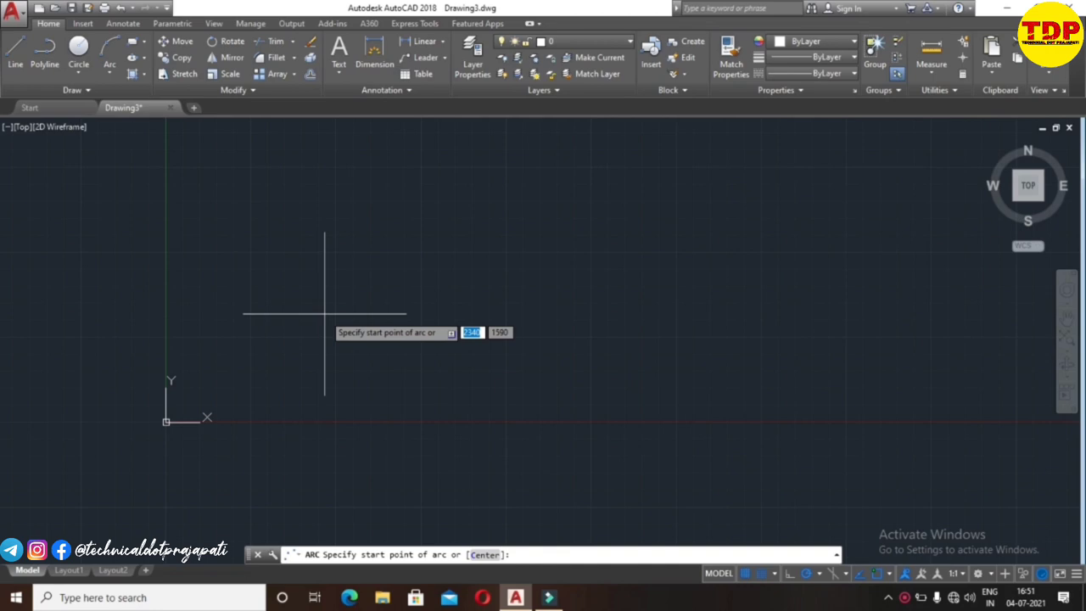
pyautogui.click(324, 313)
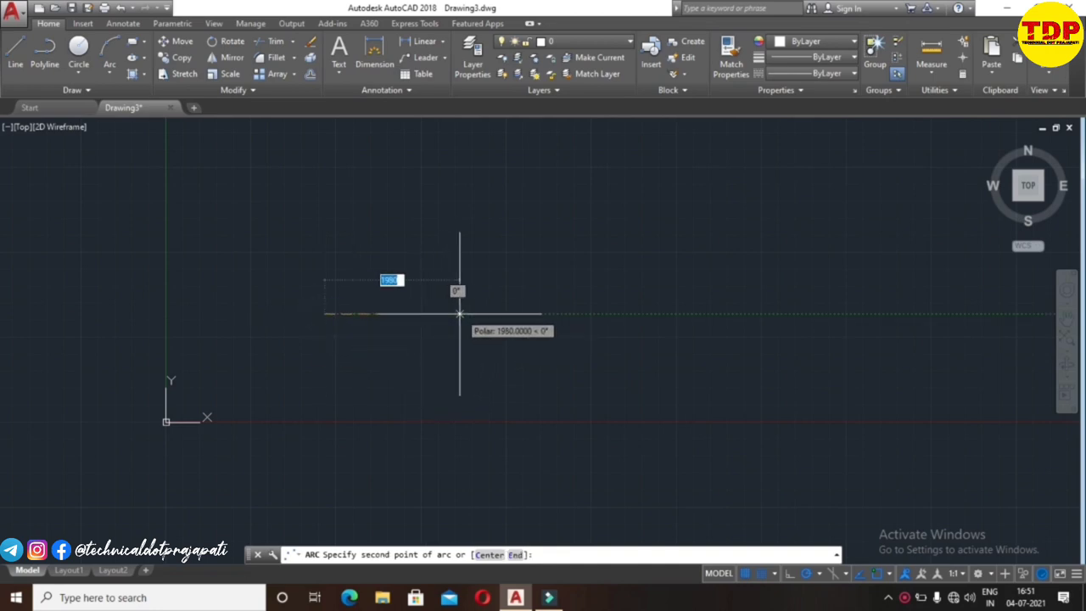
pyautogui.click(459, 313)
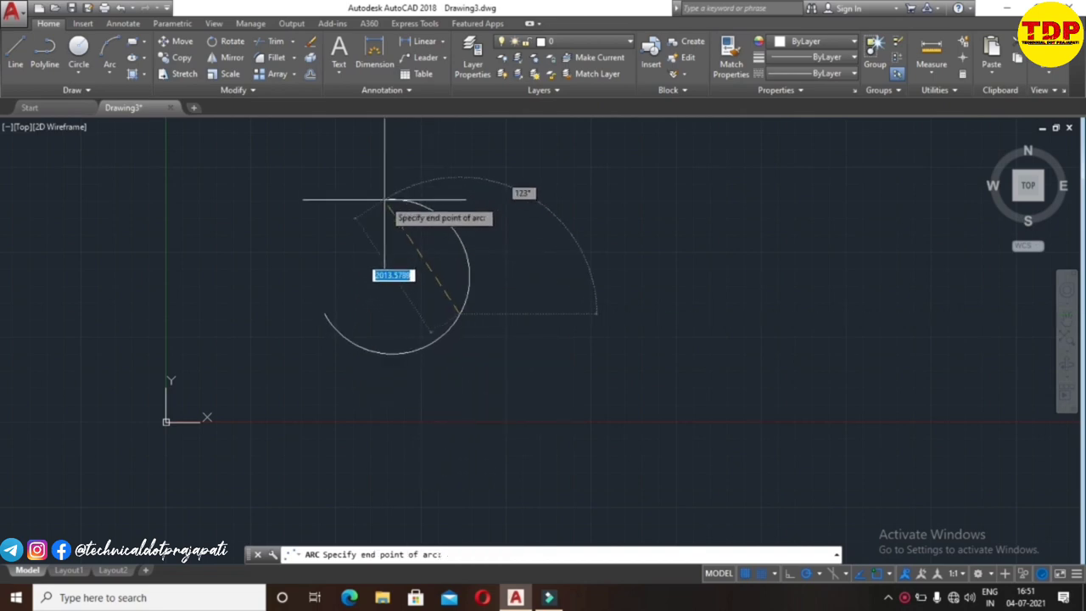
pyautogui.click(486, 393)
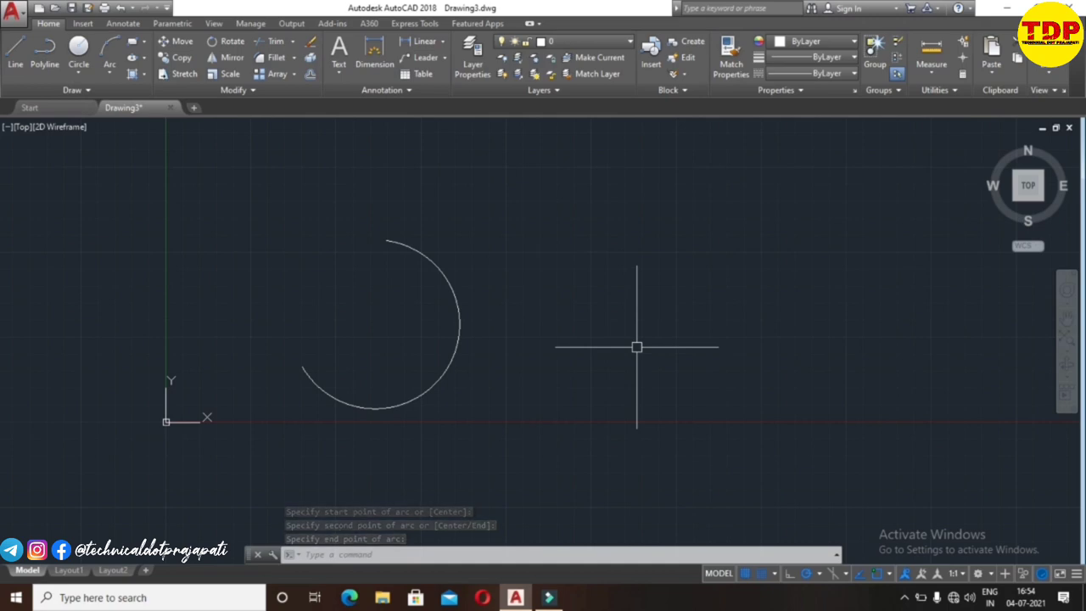
# Draw a second three-point arc to the right of the first
pyautogui.write('arc')
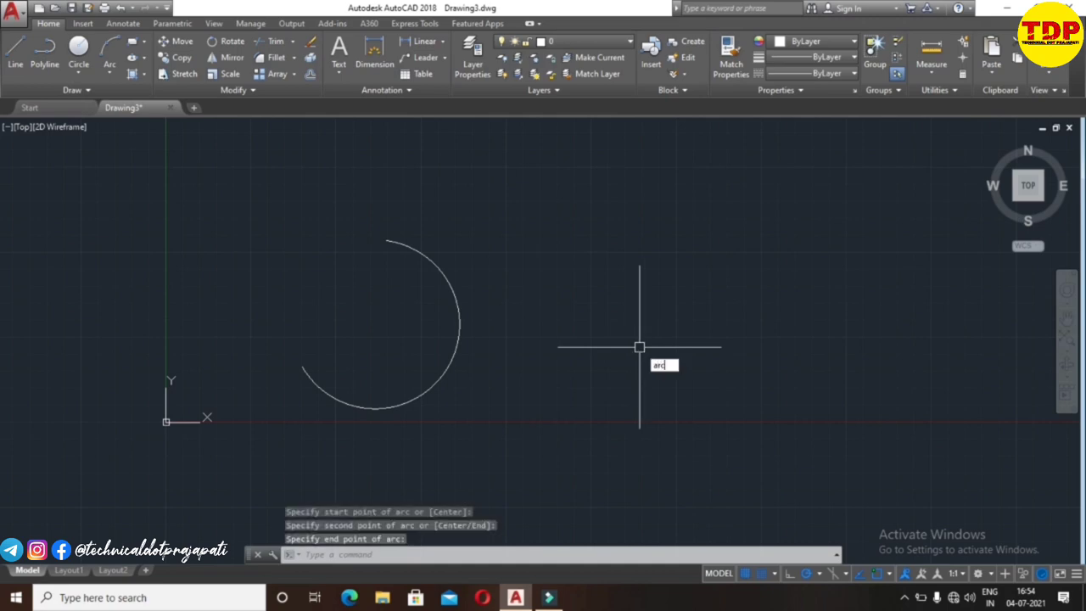
pyautogui.press('Return')
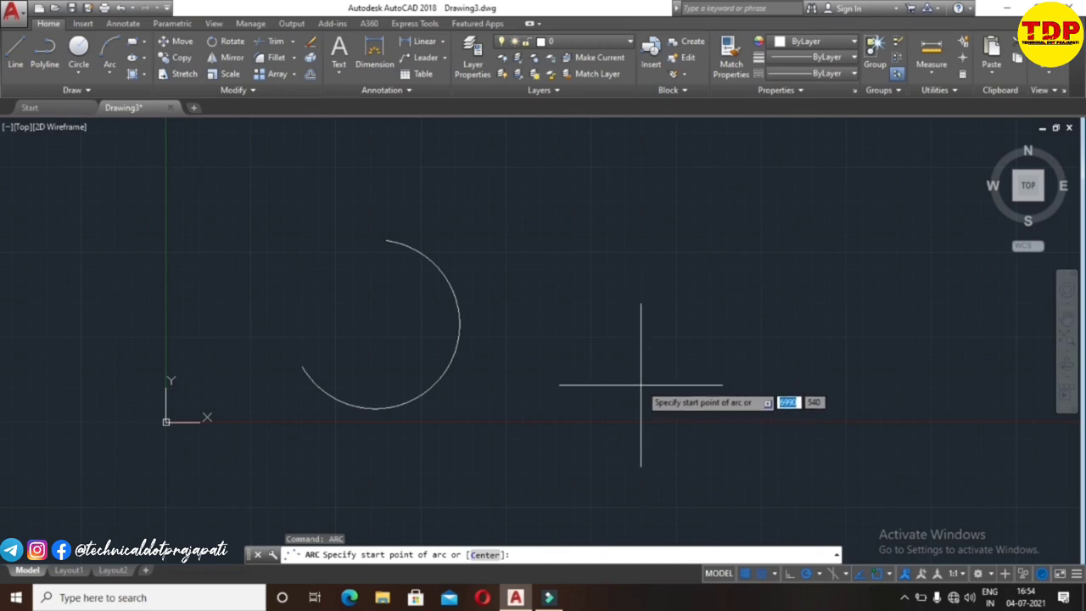
pyautogui.click(641, 385)
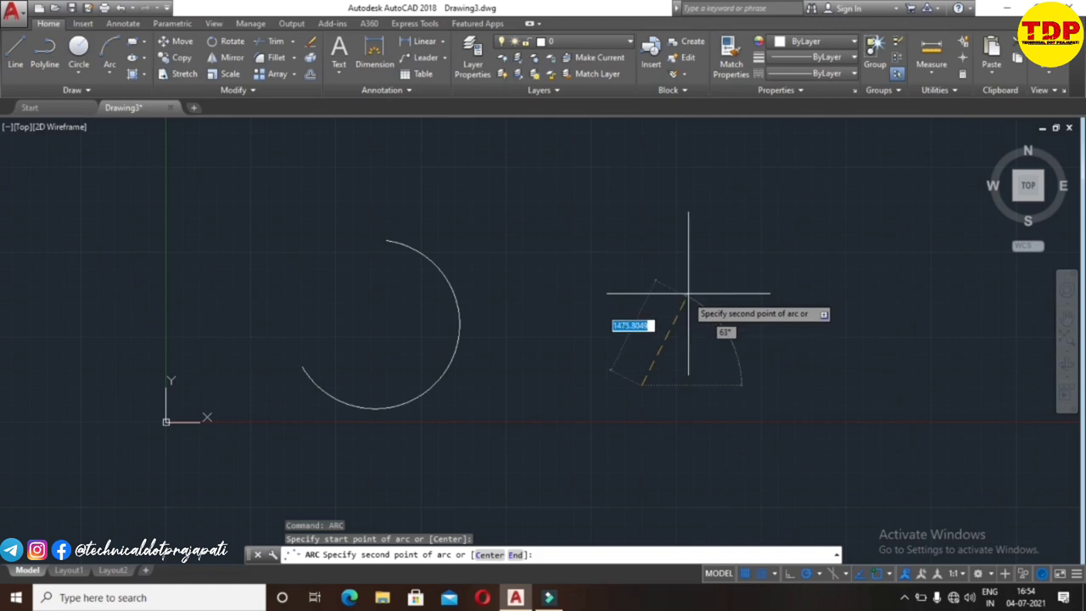
pyautogui.click(711, 303)
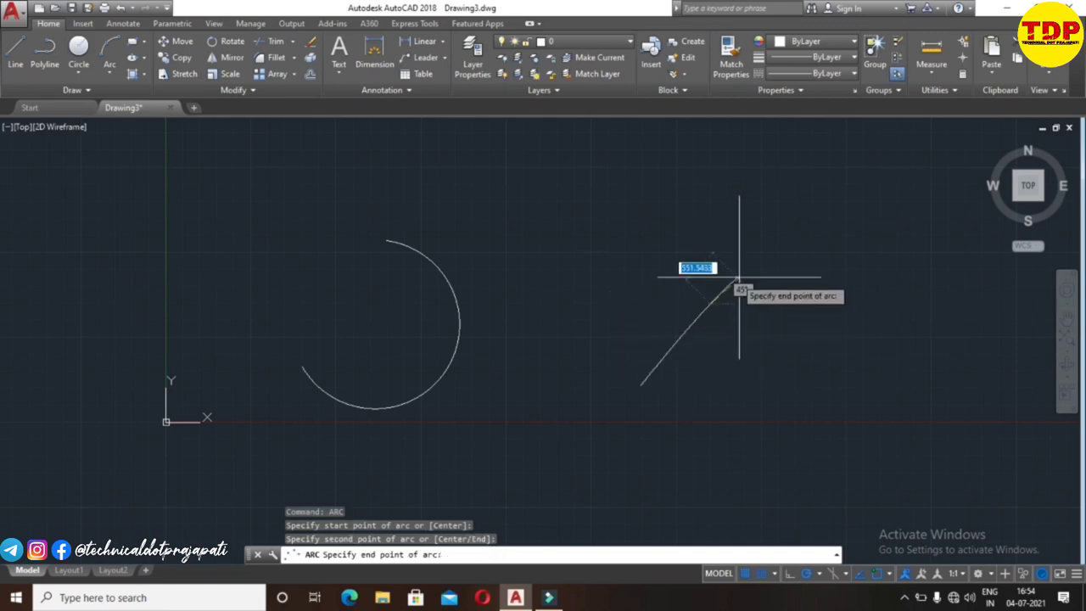
pyautogui.click(866, 346)
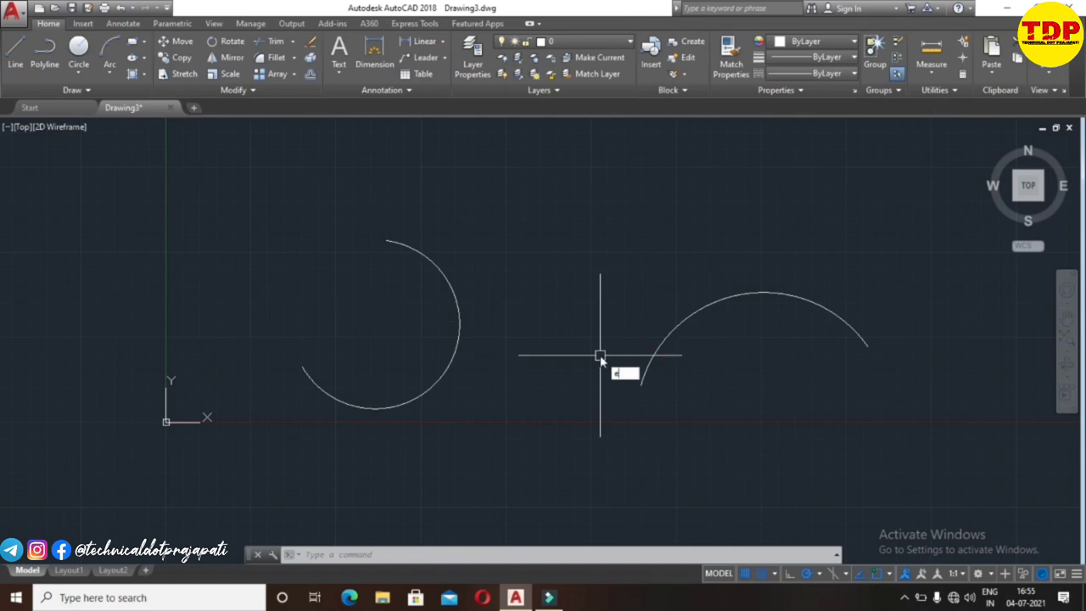
# Draw a horizontal ellipse from two axis endpoints and a height point, right of the arcs
pyautogui.write('l')
pyautogui.press('Return')
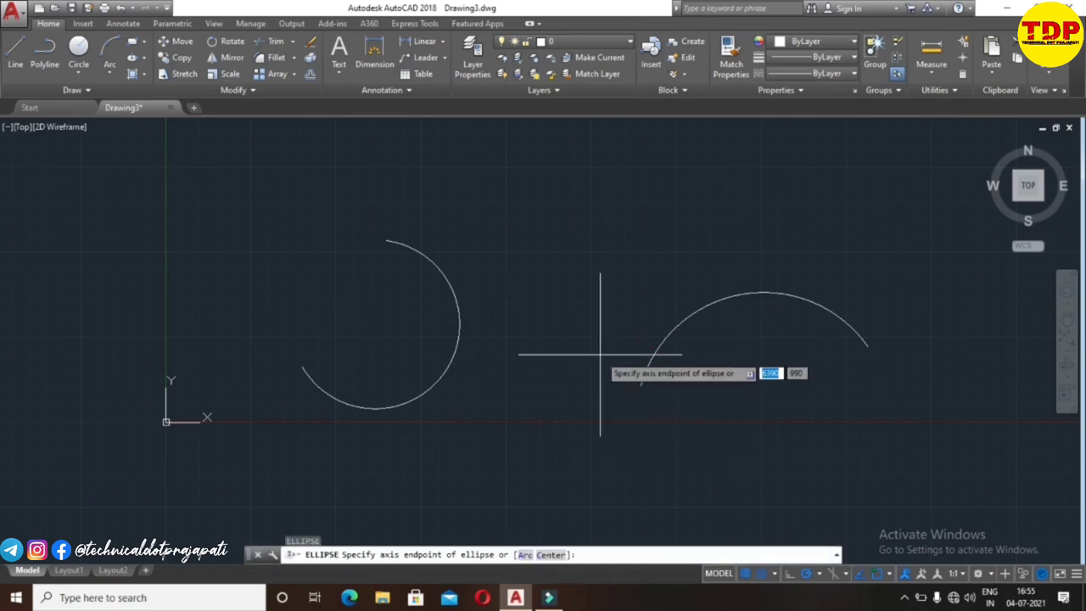
pyautogui.moveTo(602, 292); pyautogui.dragTo(594, 243, button='middle')
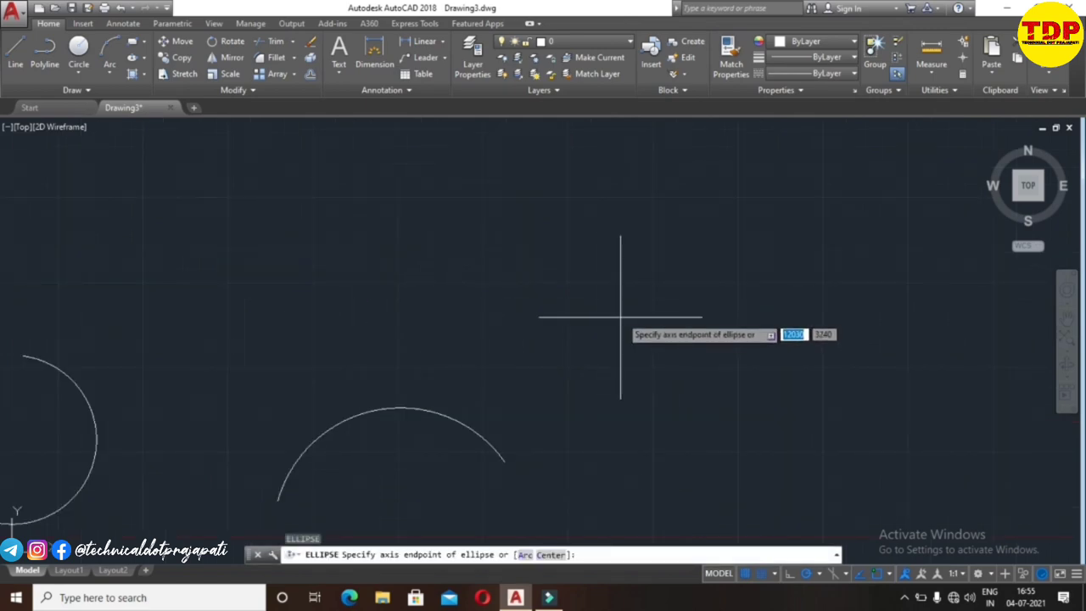
pyautogui.click(619, 303)
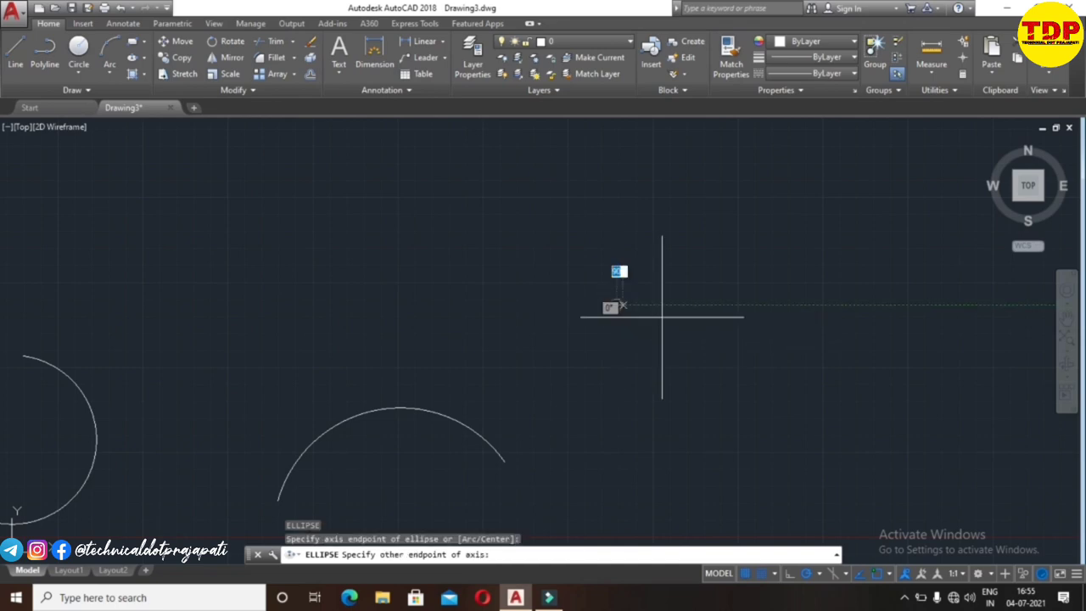
pyautogui.click(827, 304)
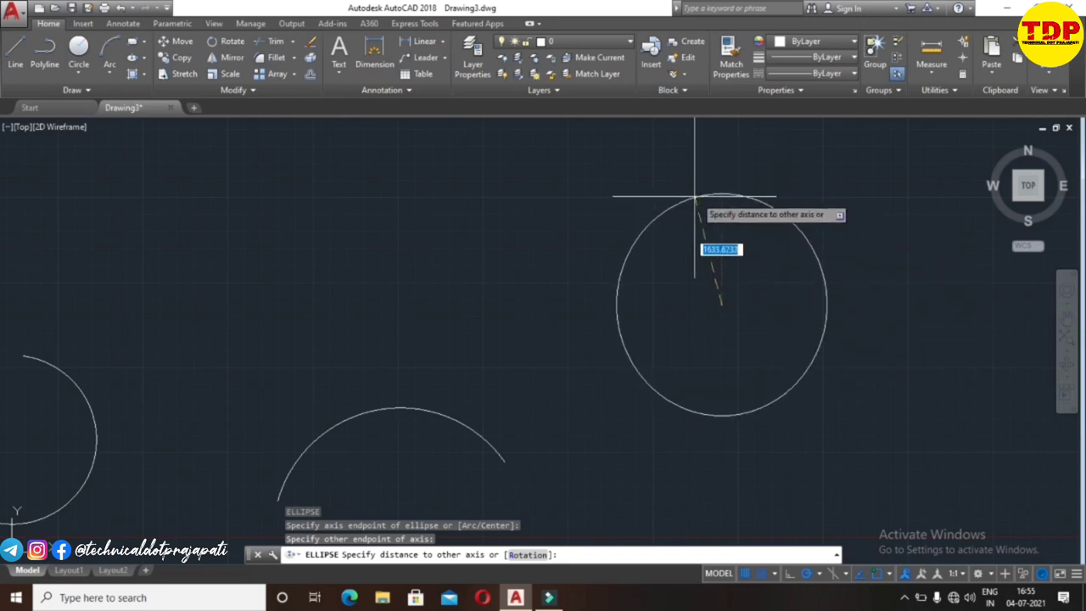
pyautogui.click(691, 283)
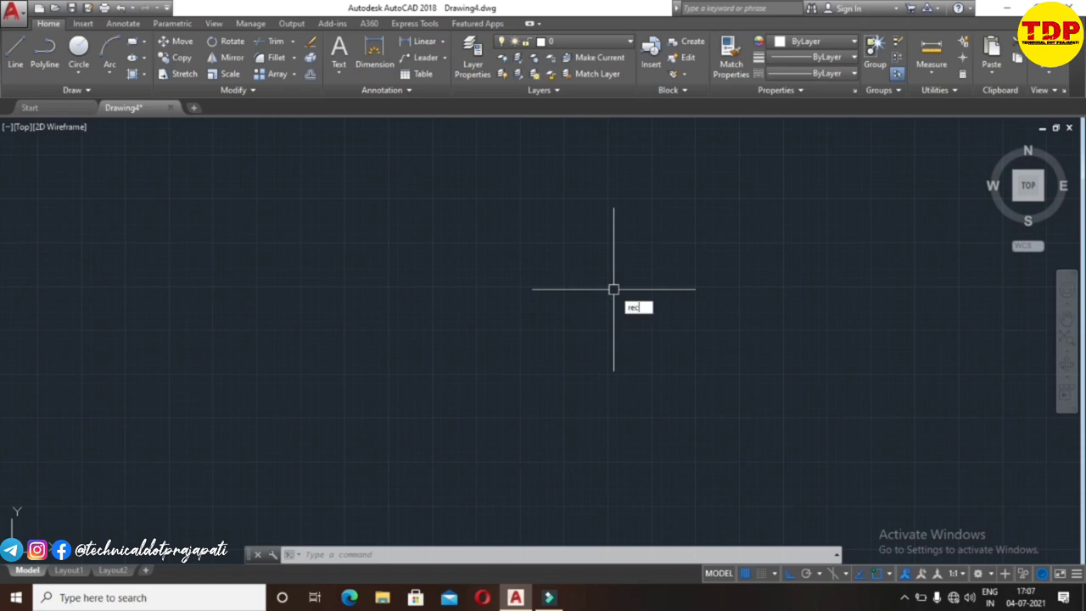
# Draw a plain rectangle from two corners and pan to clear space beside it
pyautogui.press('Return')
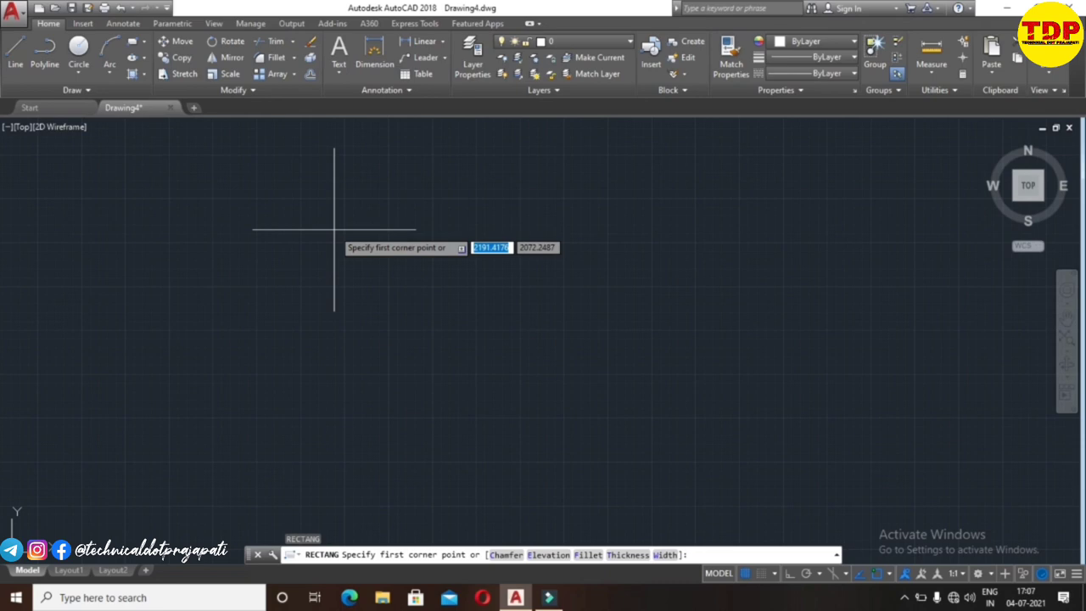
pyautogui.click(212, 233)
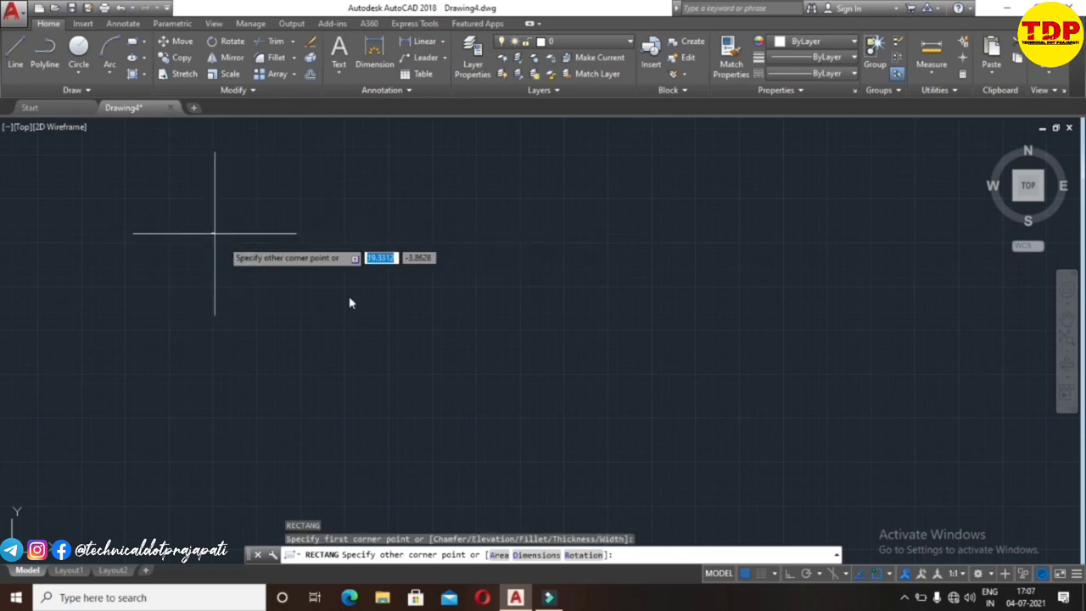
pyautogui.click(653, 429)
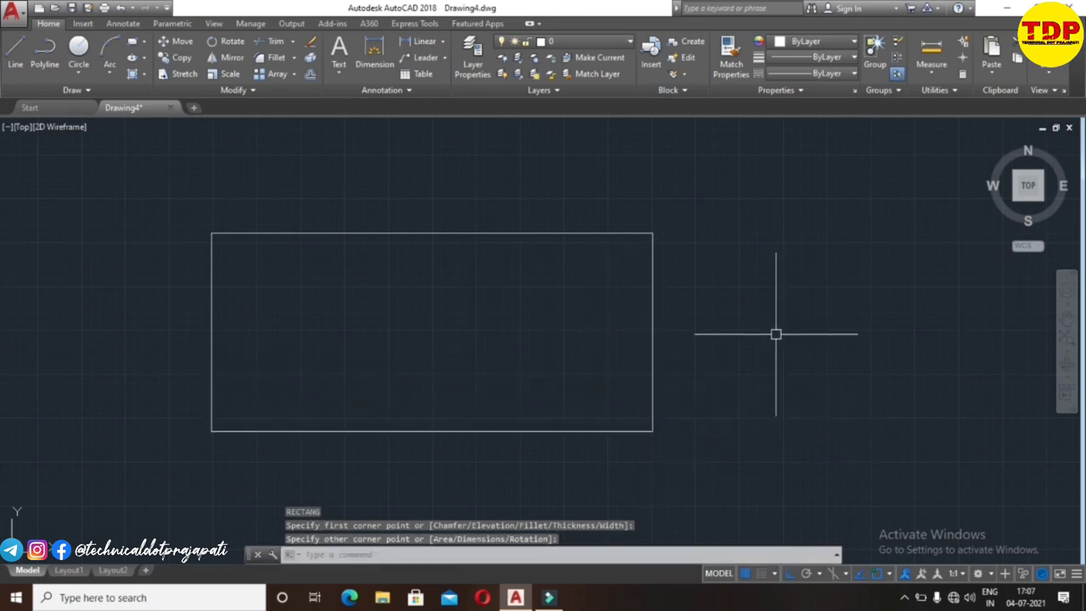
pyautogui.moveTo(732, 311); pyautogui.dragTo(501, 298, button='middle')
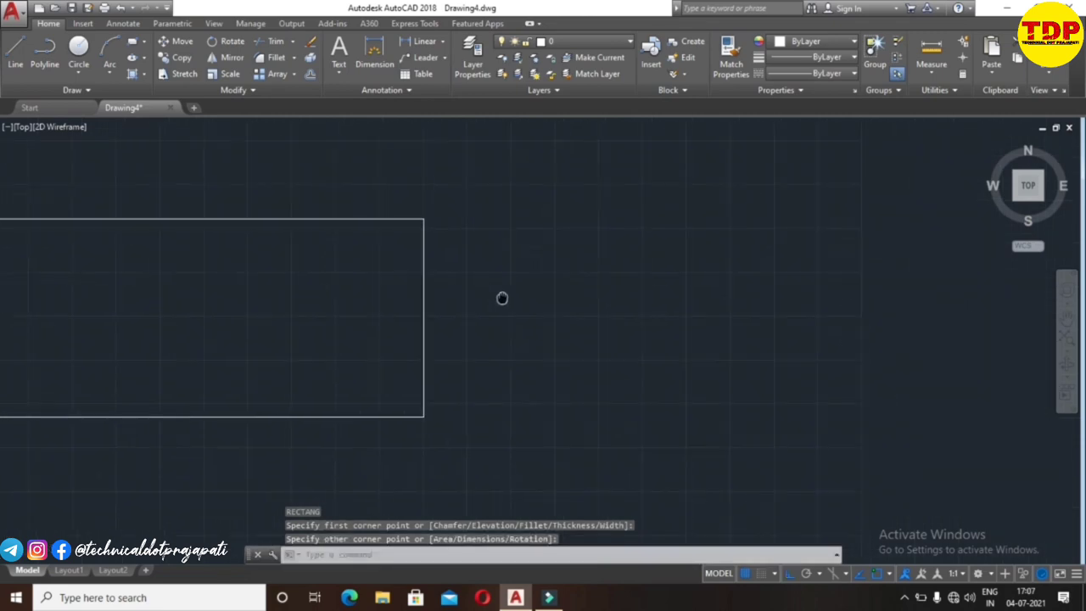
pyautogui.press('Return')
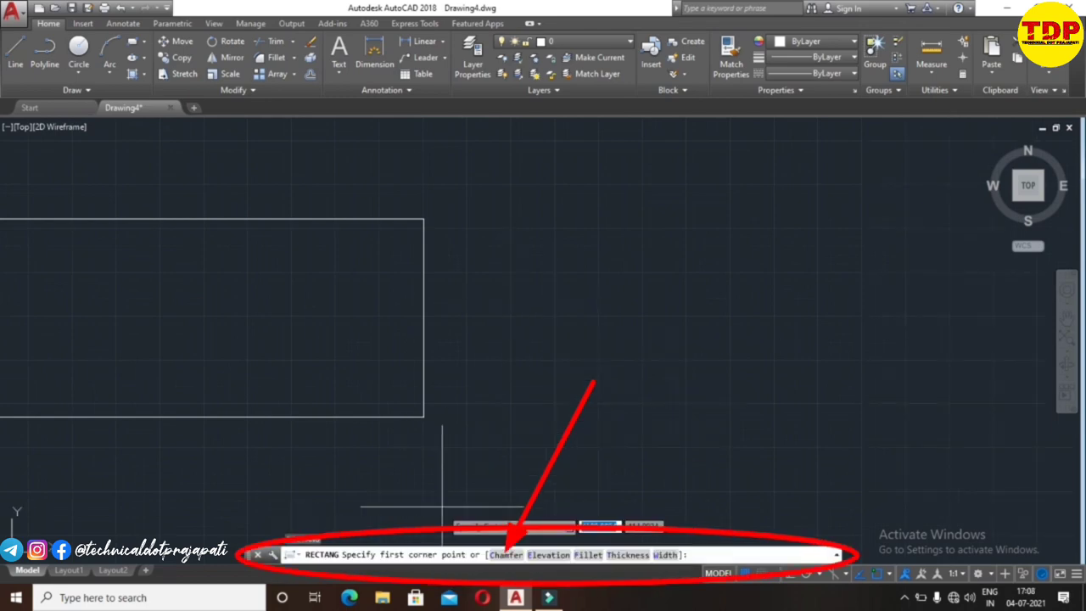
# Set chamfer distances 70 and 80 and draw a chamfered rectangle beside the plain one
pyautogui.click(506, 555)
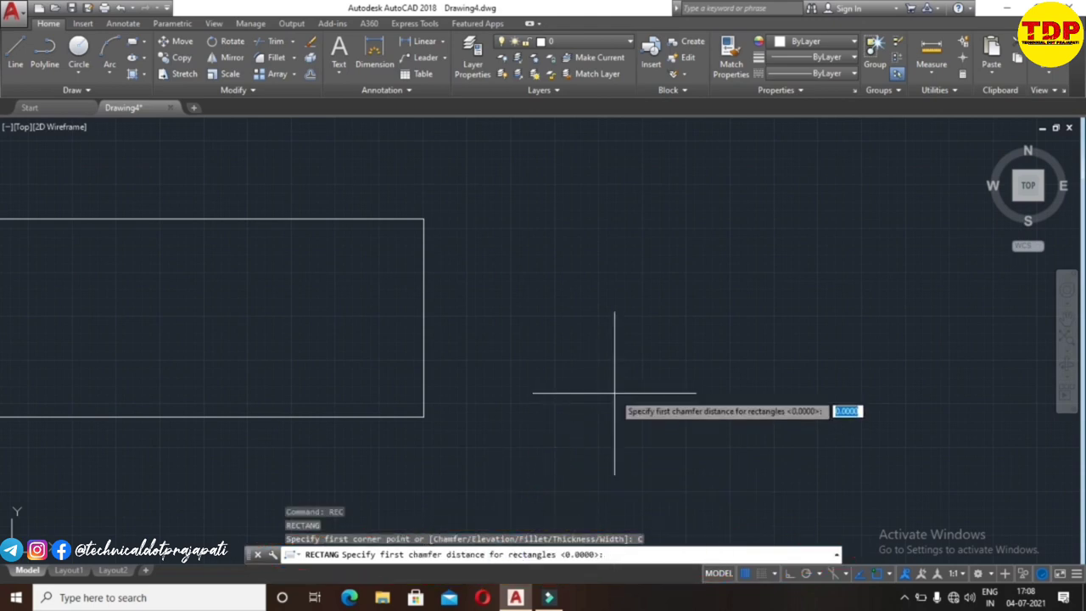
pyautogui.write('70')
pyautogui.press('Return')
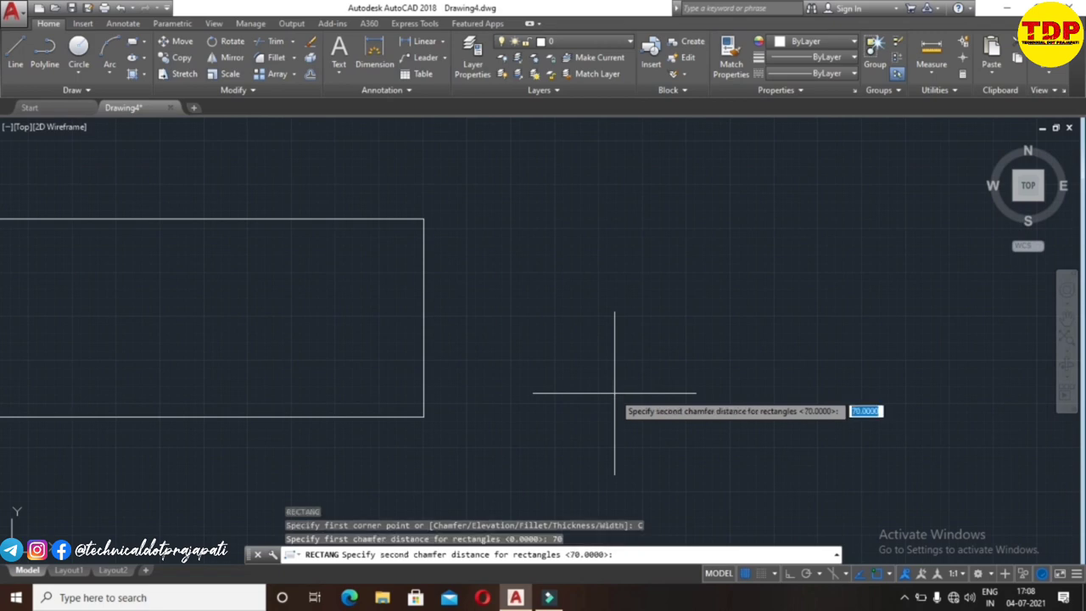
pyautogui.write('80')
pyautogui.press('Return')
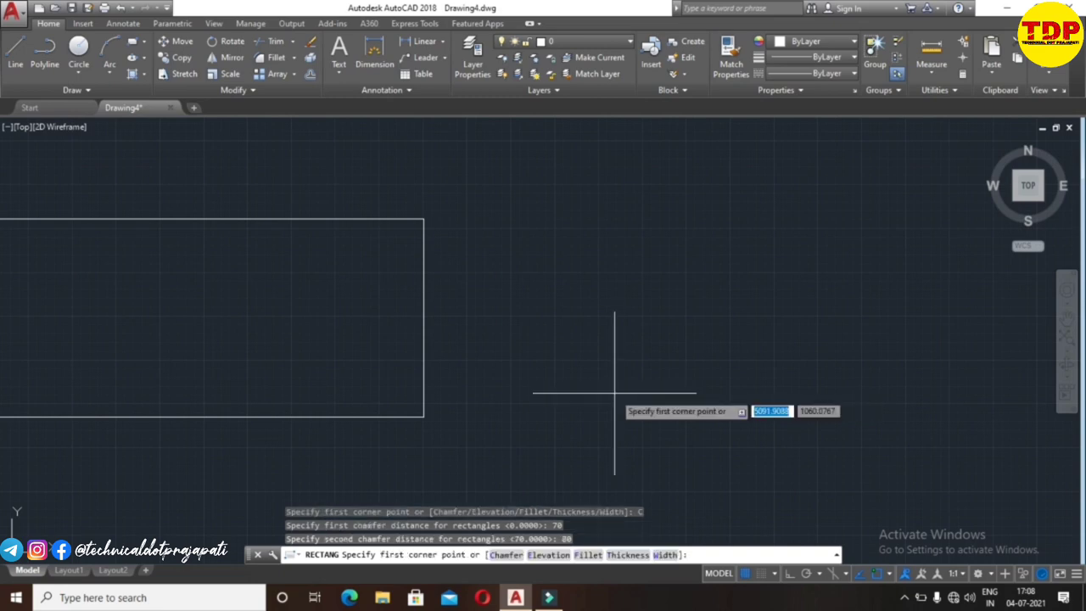
pyautogui.click(574, 239)
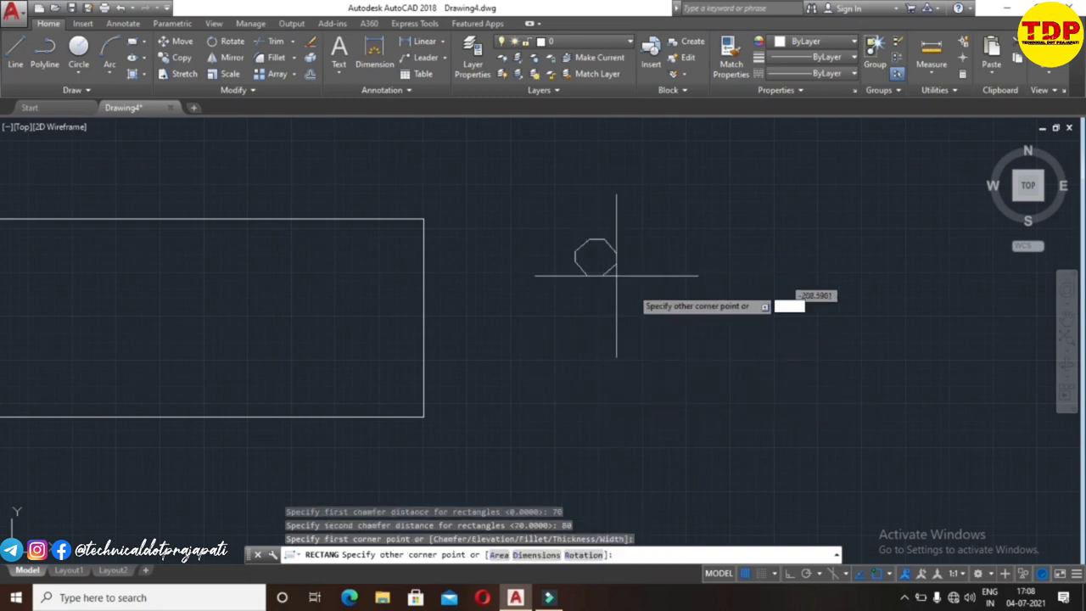
pyautogui.click(963, 451)
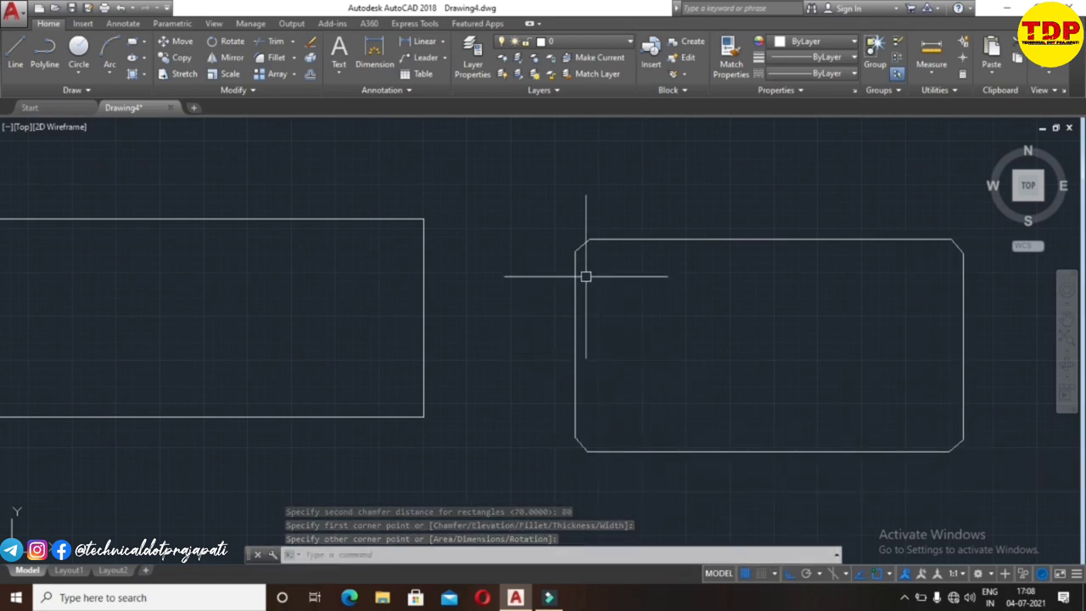
pyautogui.scroll(2, 584, 248)
pyautogui.scroll(3, 583, 250)
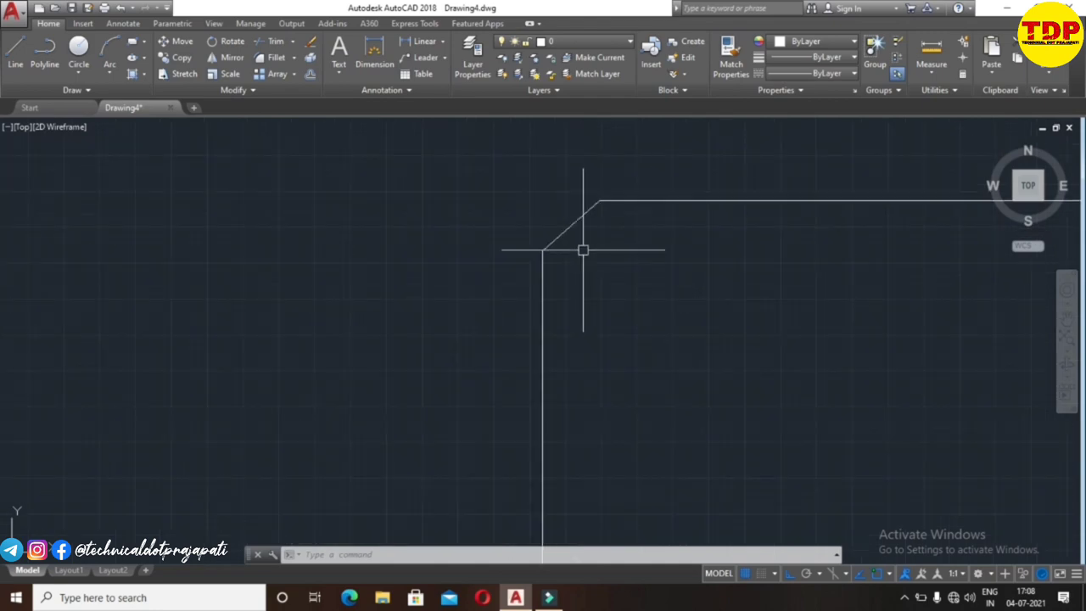
pyautogui.scroll(-5, 585, 252)
pyautogui.moveTo(718, 280); pyautogui.dragTo(404, 257, button='middle')
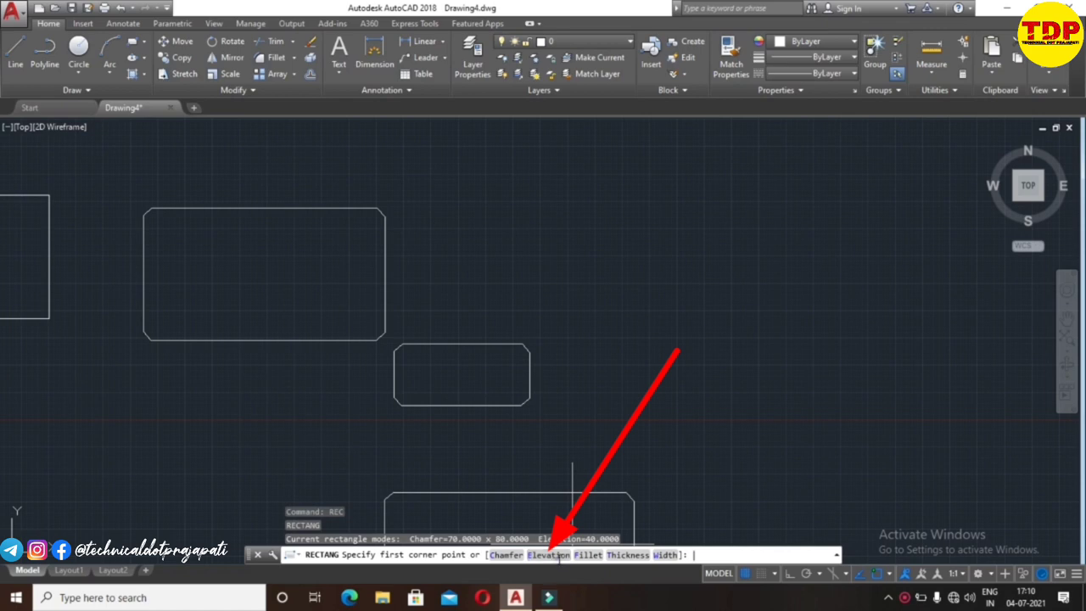
# Set rectangle elevation to 50 and draw a large chamfered rectangle at the far right
pyautogui.click(549, 555)
pyautogui.write('50')
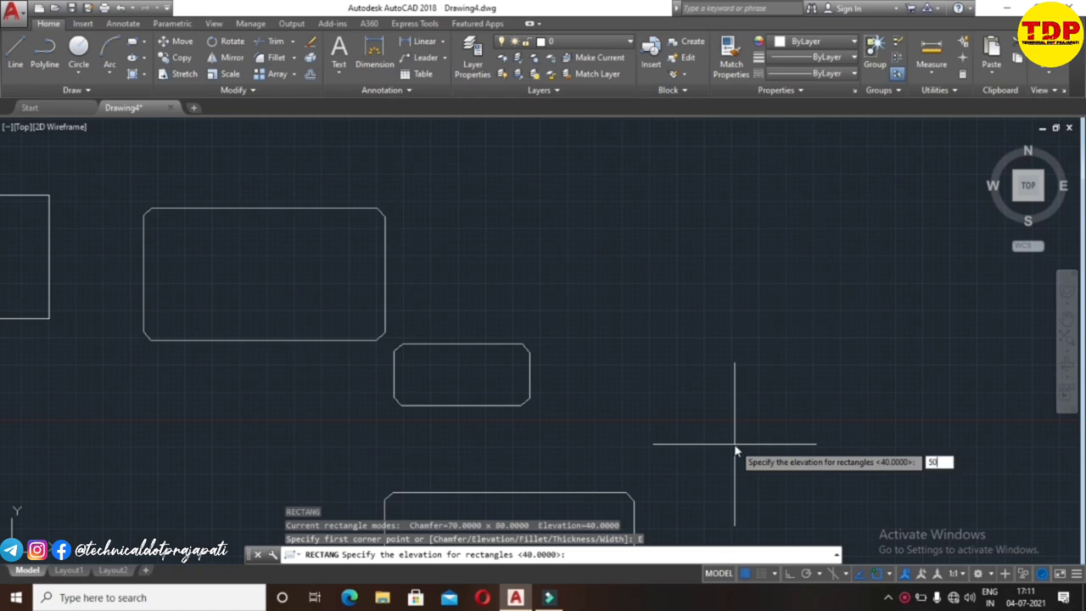
pyautogui.press('Return')
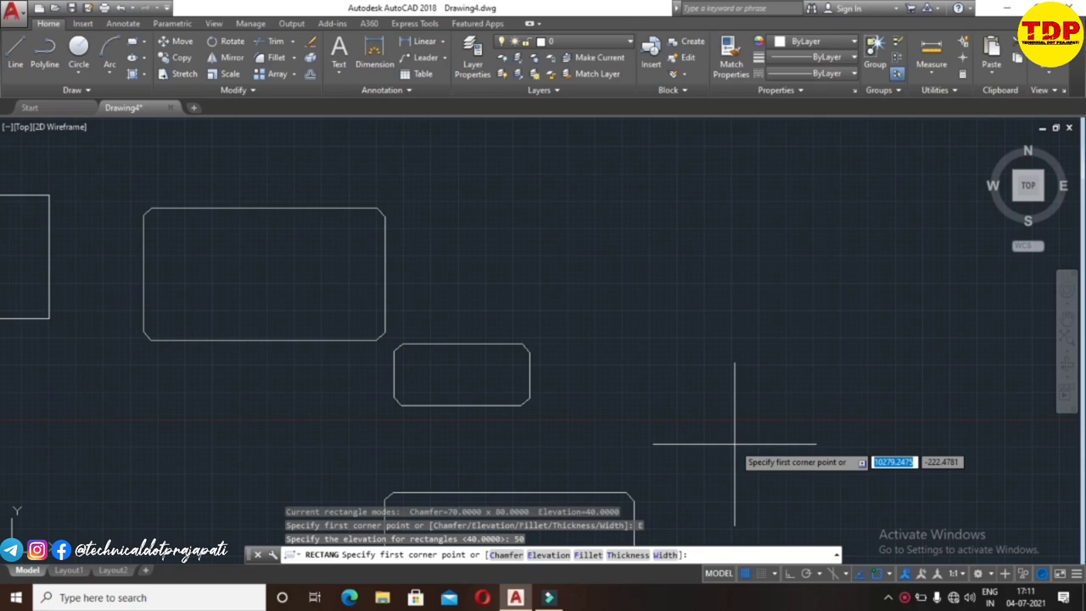
pyautogui.write('70')
pyautogui.press('Return')
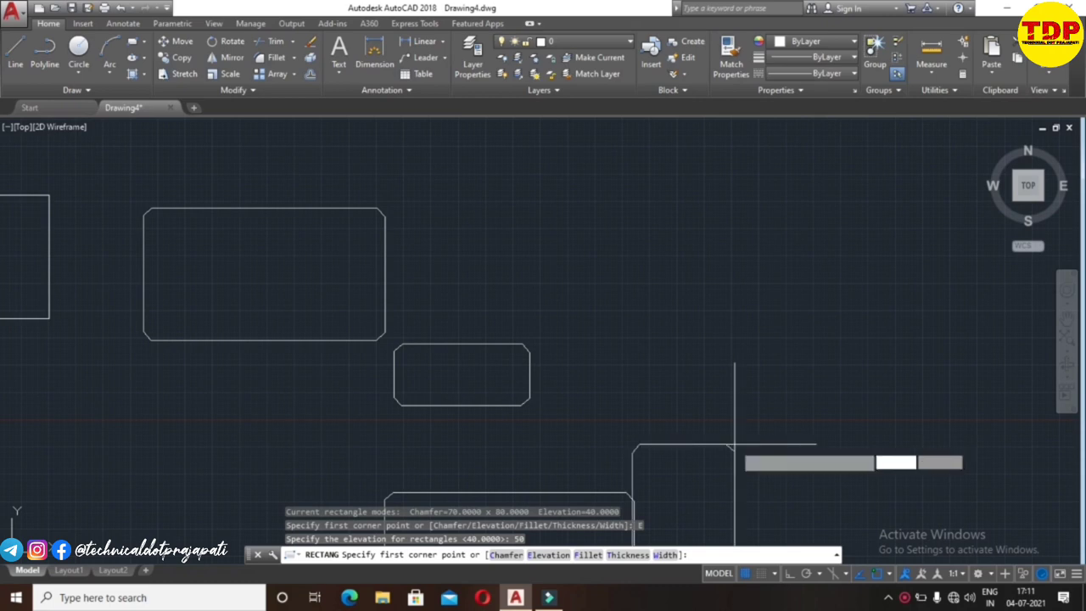
pyautogui.moveTo(734, 445)
pyautogui.mouseDown(button='middle')
pyautogui.moveTo(707, 413)
pyautogui.moveTo(660, 275)
pyautogui.mouseUp(button='middle')
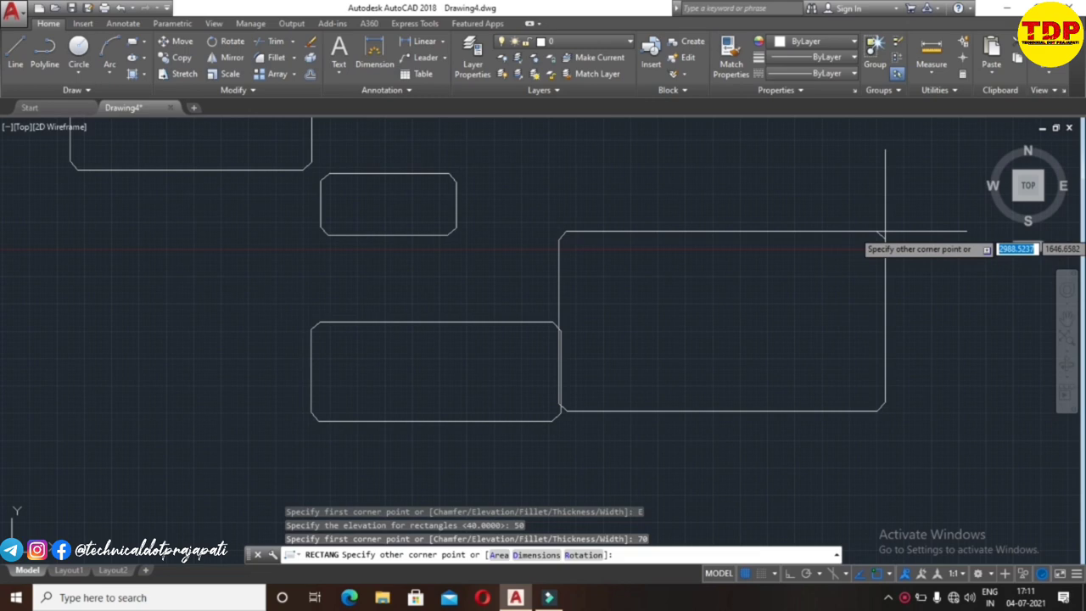
pyautogui.click(908, 193)
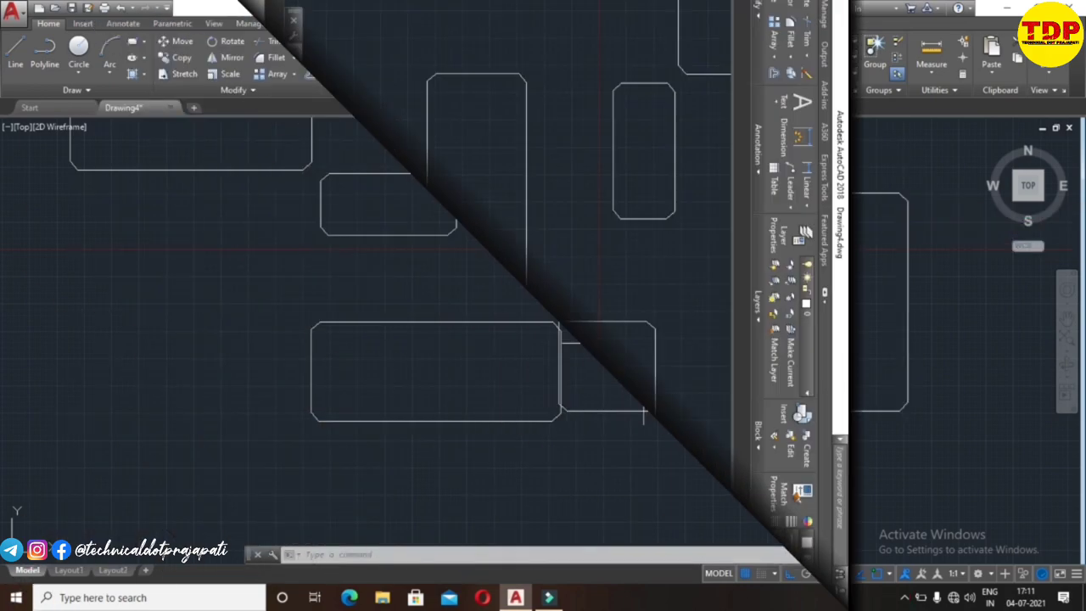
pyautogui.write('REc')
pyautogui.press('Return')
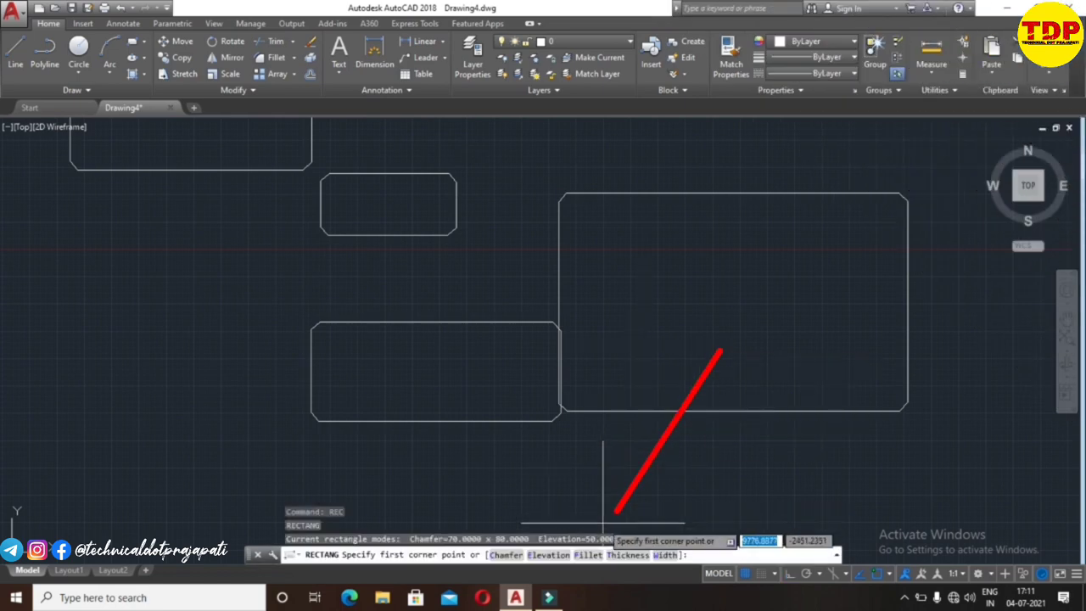
# Set the rectangle fillet radius to 30 for rounded corners
pyautogui.click(590, 557)
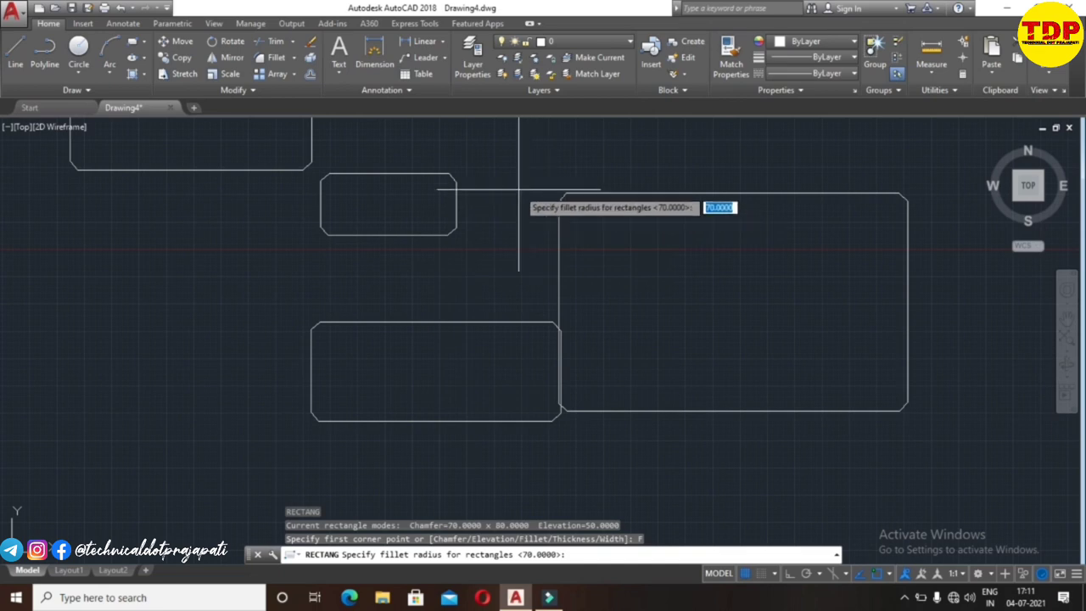
pyautogui.moveTo(514, 196); pyautogui.dragTo(467, 379, button='middle')
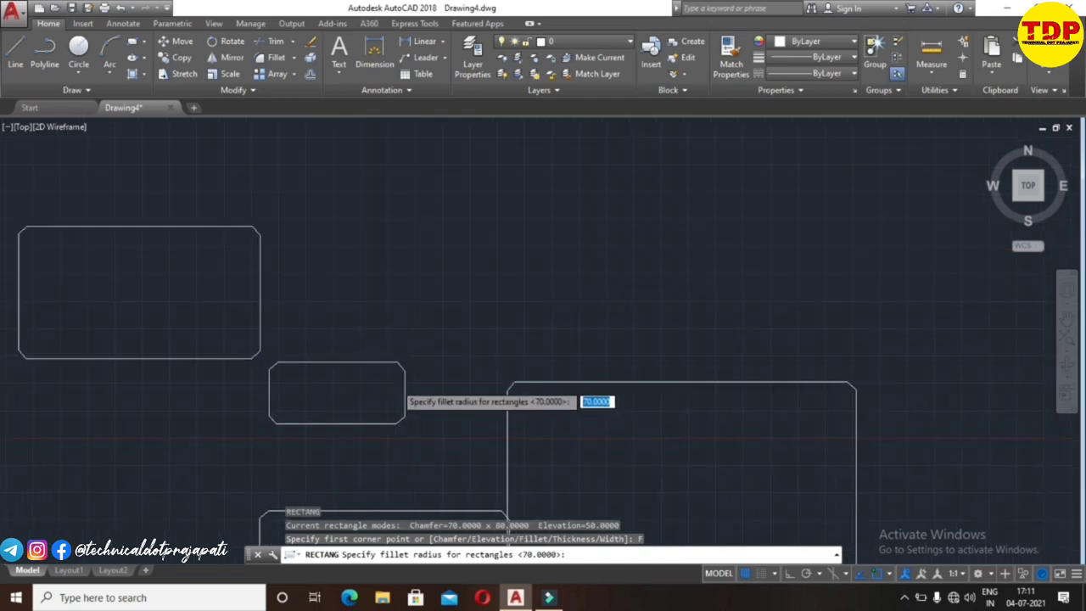
pyautogui.scroll(5, 399, 378)
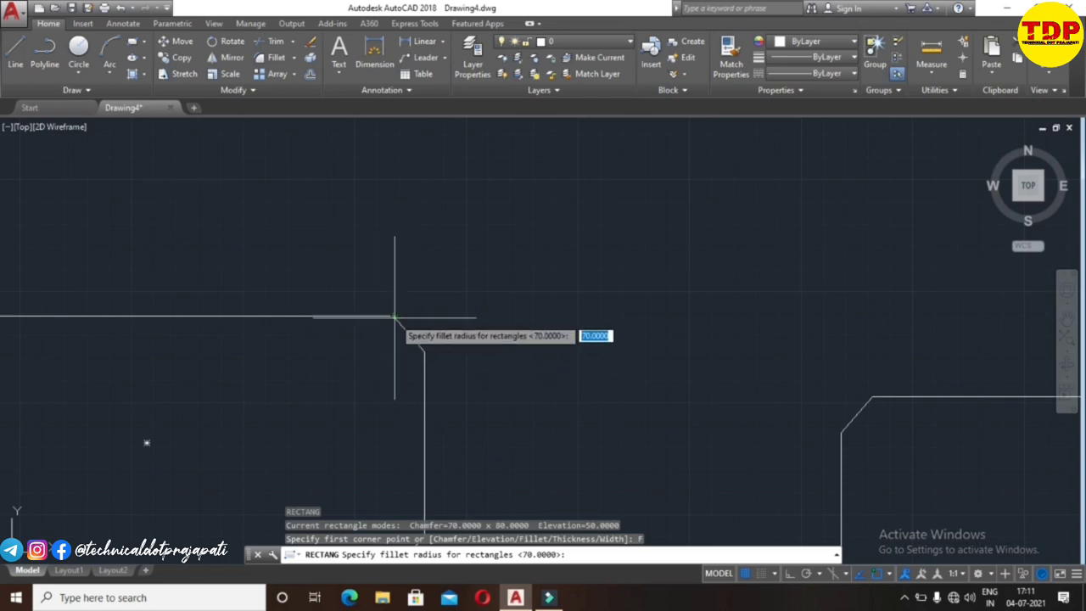
pyautogui.moveTo(590, 243); pyautogui.dragTo(441, 353, button='middle')
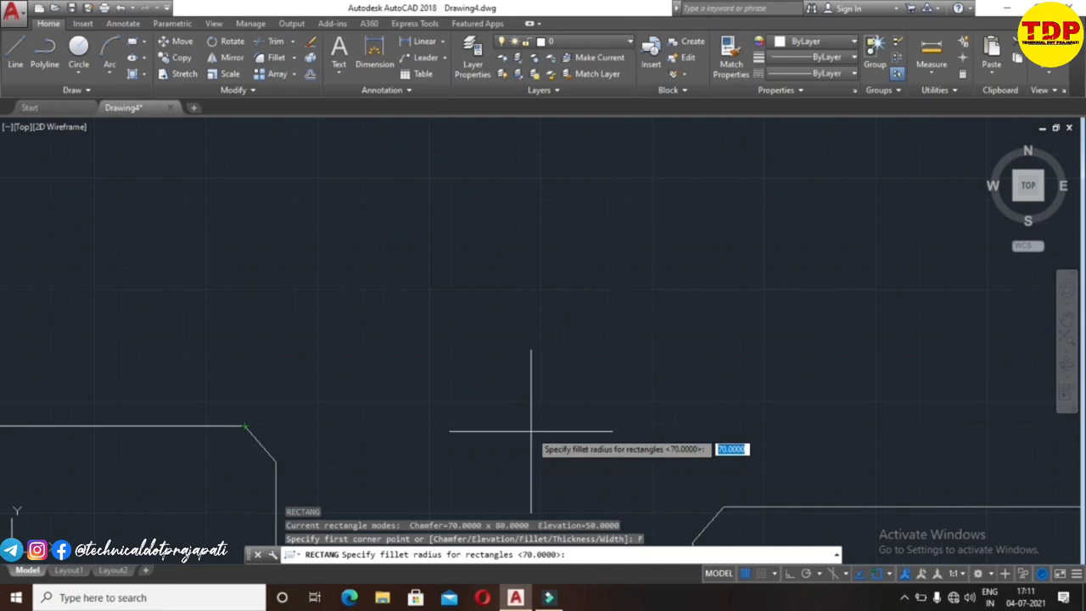
pyautogui.write('3')
pyautogui.write('0')
pyautogui.press('Return')
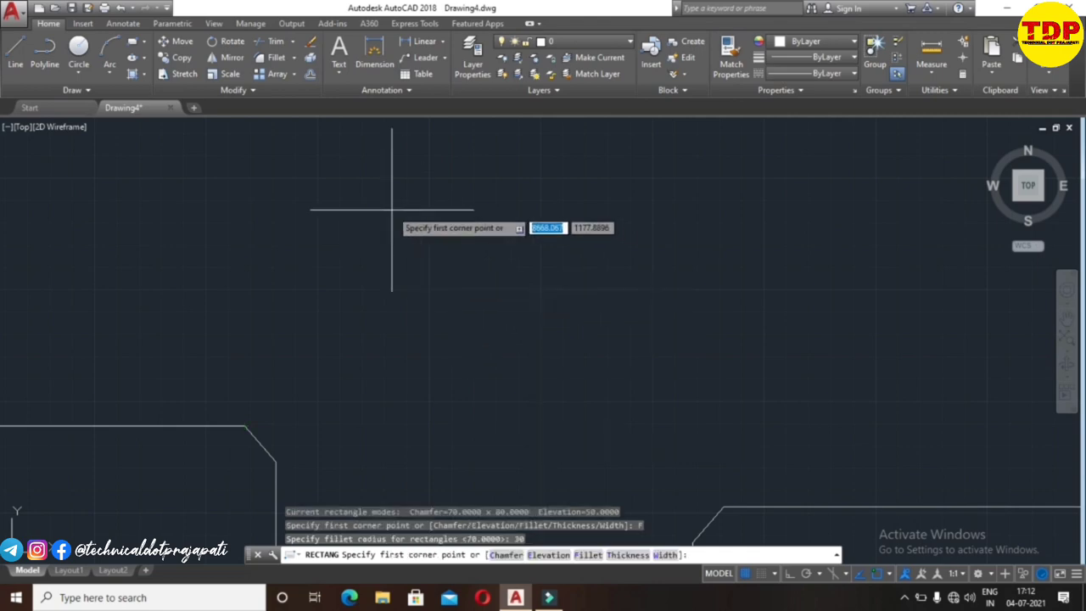
# Draw the rounded rectangle from two corners, then bring all rectangles into view
pyautogui.click(367, 201)
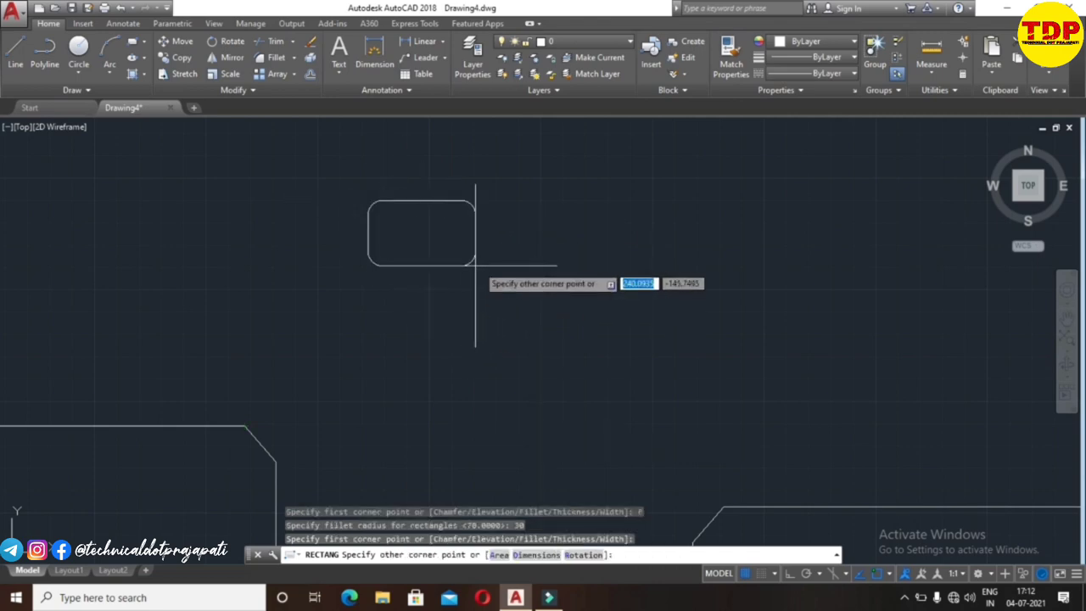
pyautogui.click(607, 317)
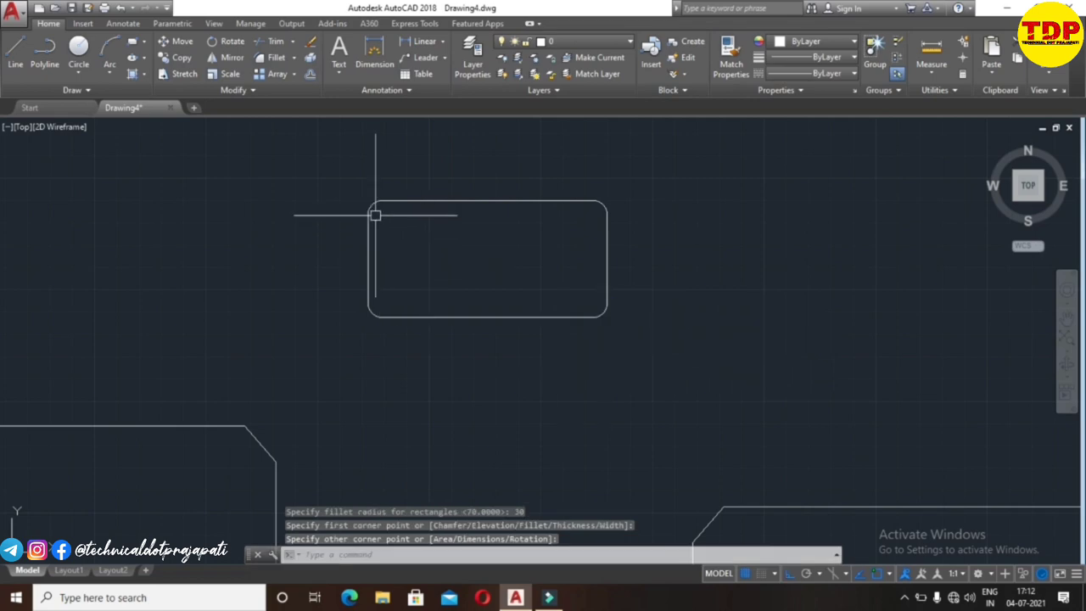
pyautogui.scroll(4, 376, 213)
pyautogui.scroll(3, 376, 213)
pyautogui.scroll(1, 344, 257)
pyautogui.scroll(2, 458, 189)
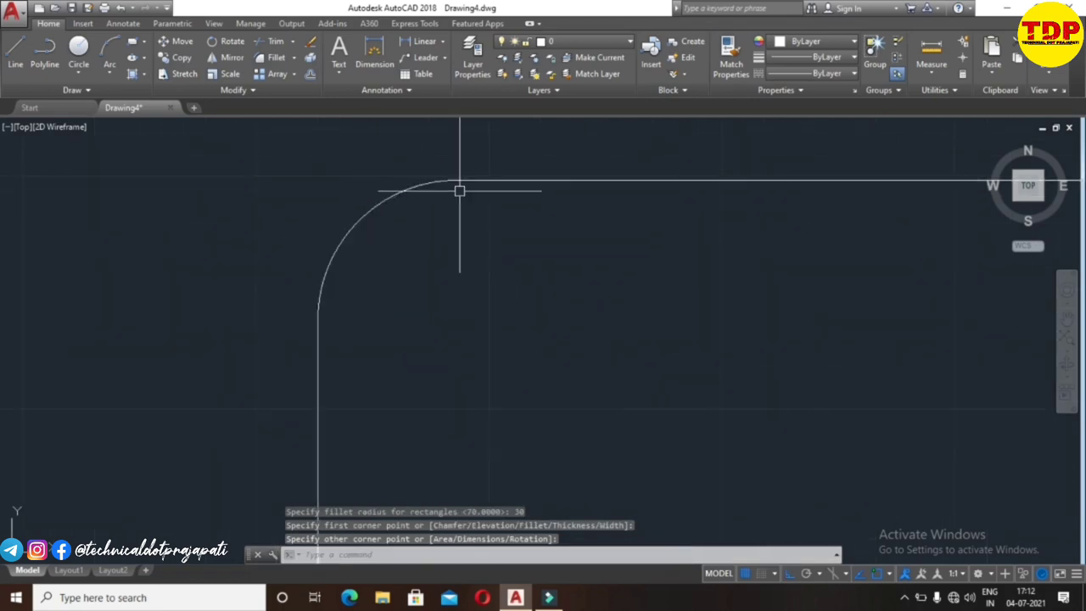
pyautogui.scroll(1, 400, 225)
pyautogui.scroll(1, 432, 189)
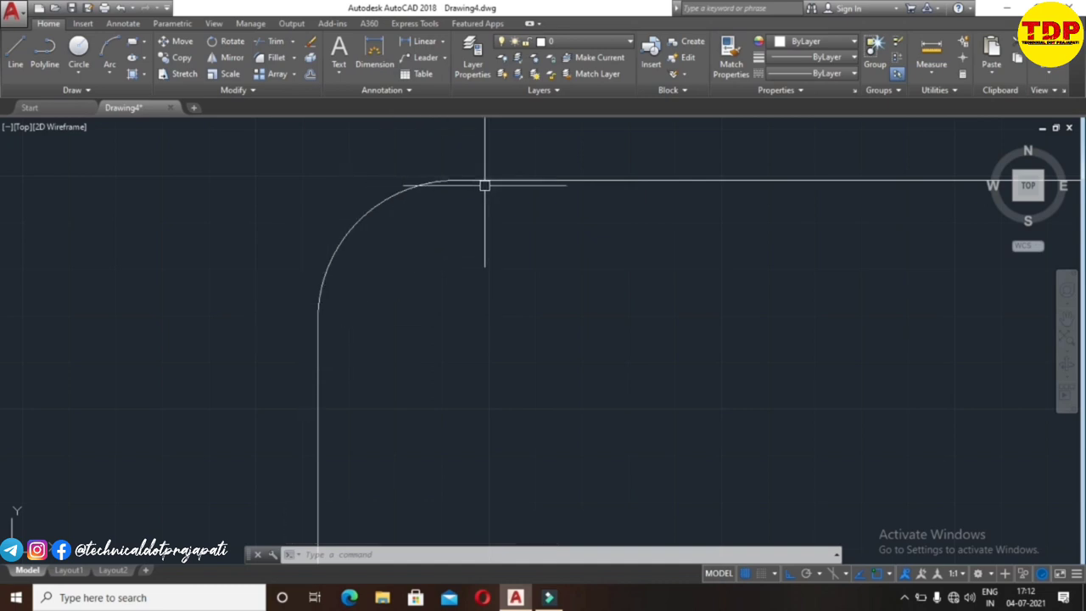
pyautogui.scroll(-8, 472, 217)
pyautogui.scroll(-2, 476, 216)
pyautogui.moveTo(534, 259); pyautogui.dragTo(390, 258, button='middle')
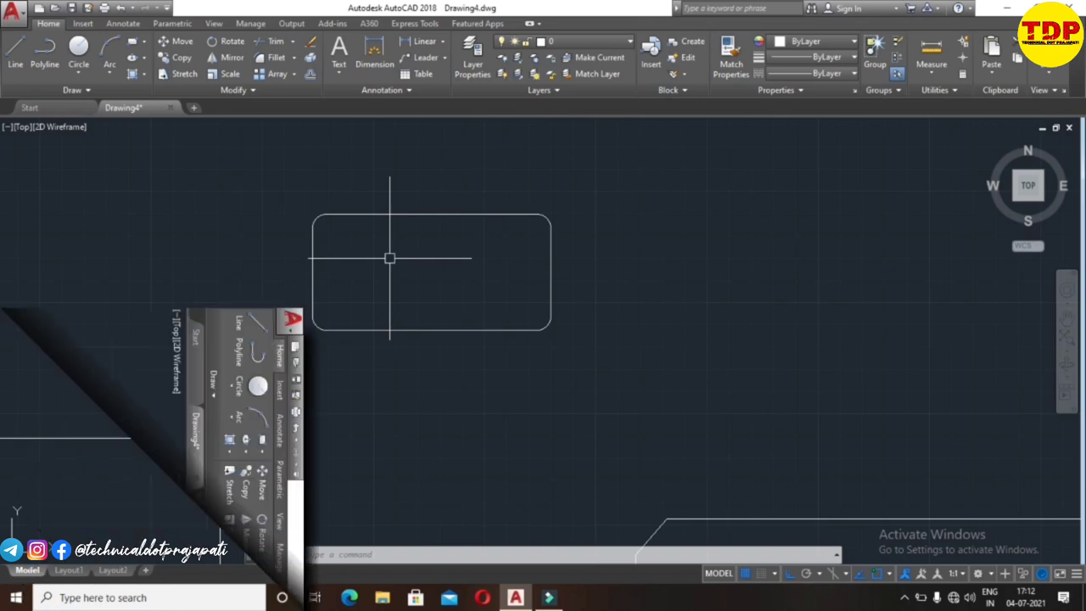
# Set rectangle thickness to 30 and draw a tall, narrow rectangle right of the rounded one
pyautogui.write('tec')
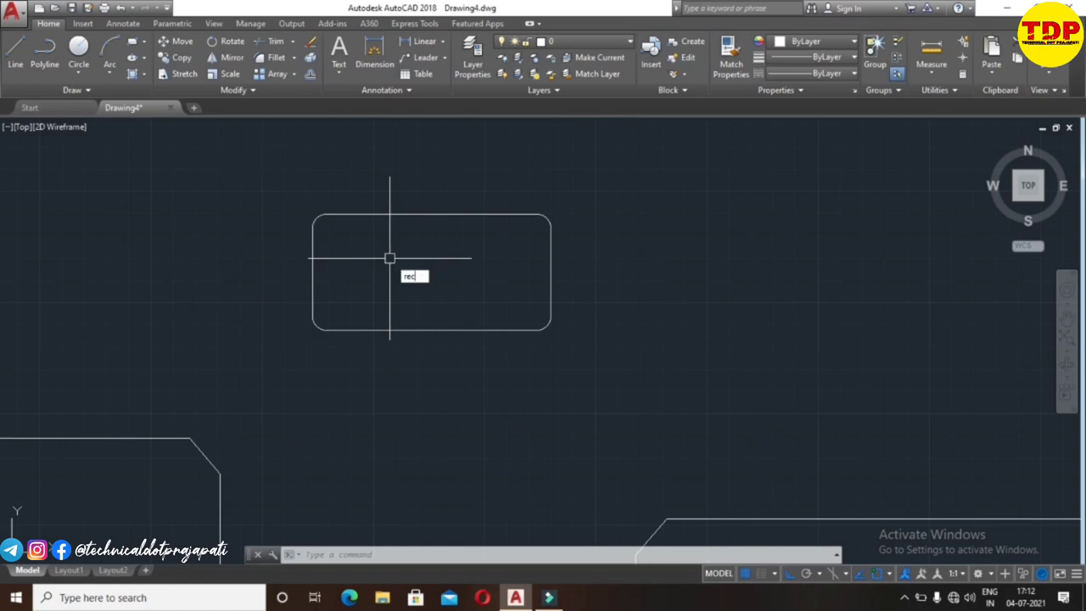
pyautogui.press('Return')
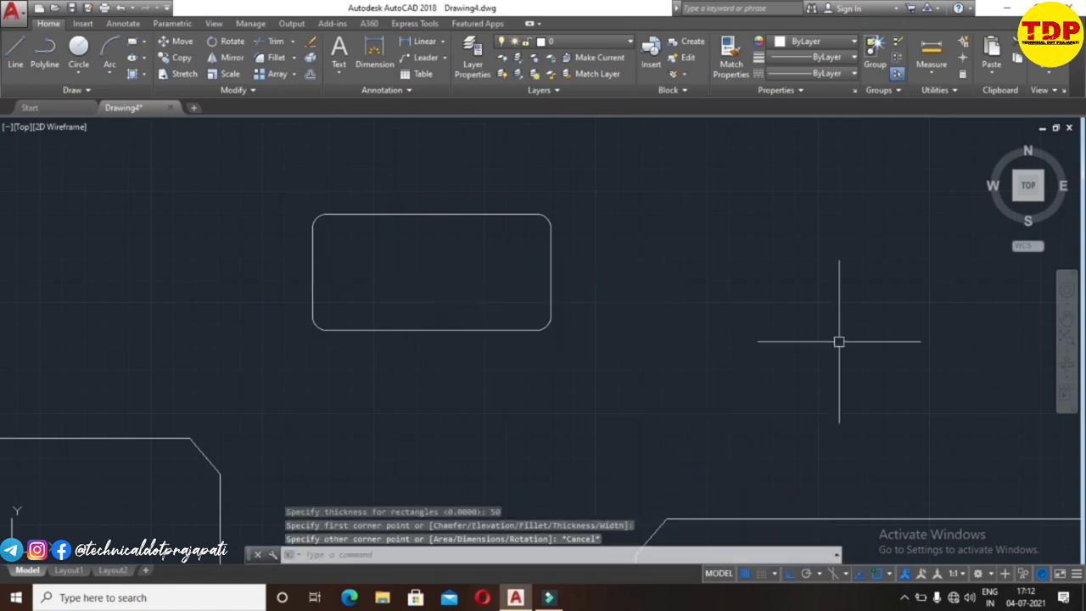
pyautogui.write('rec')
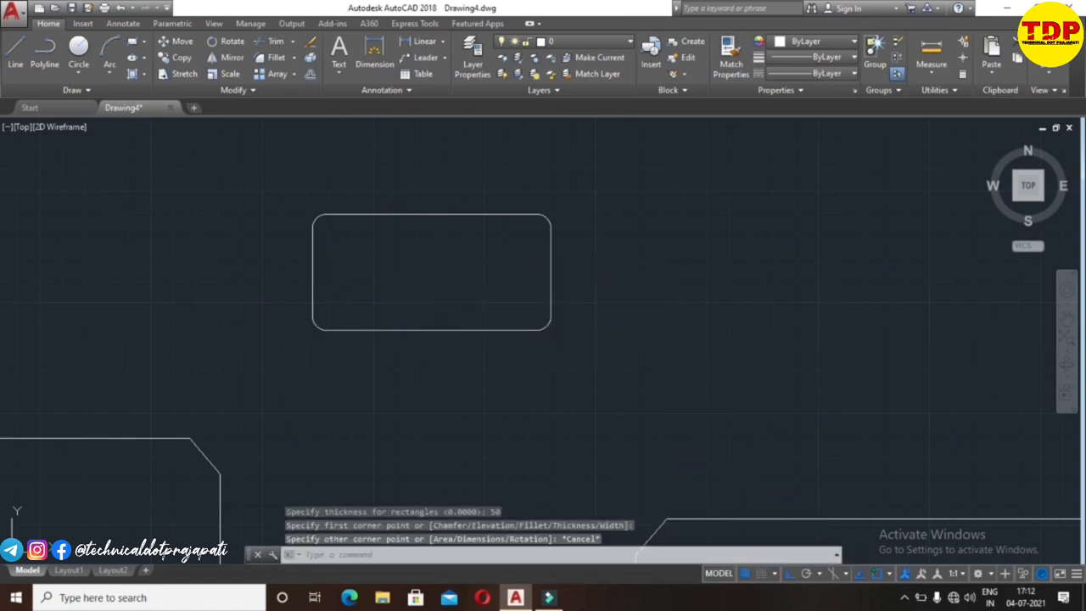
pyautogui.press('Return')
pyautogui.click(626, 555)
pyautogui.write('T')
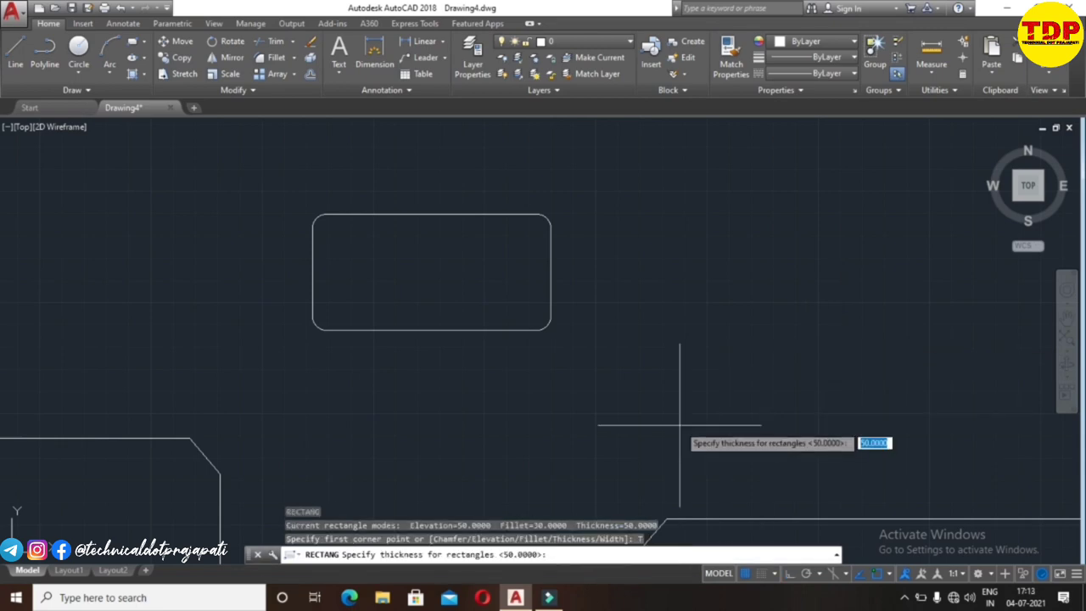
pyautogui.write('30')
pyautogui.press('Return')
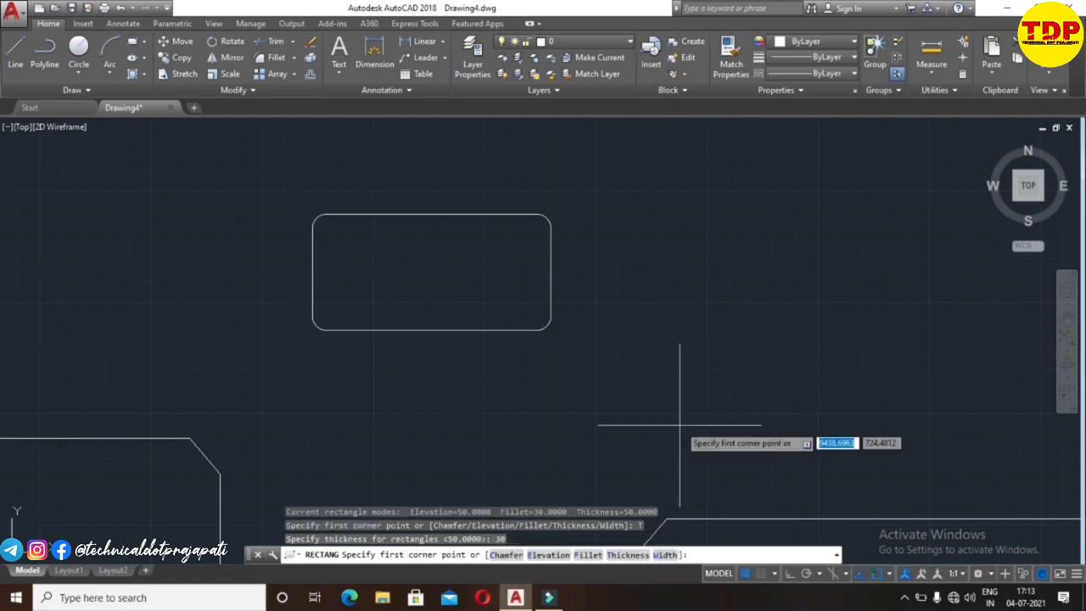
pyautogui.write('50')
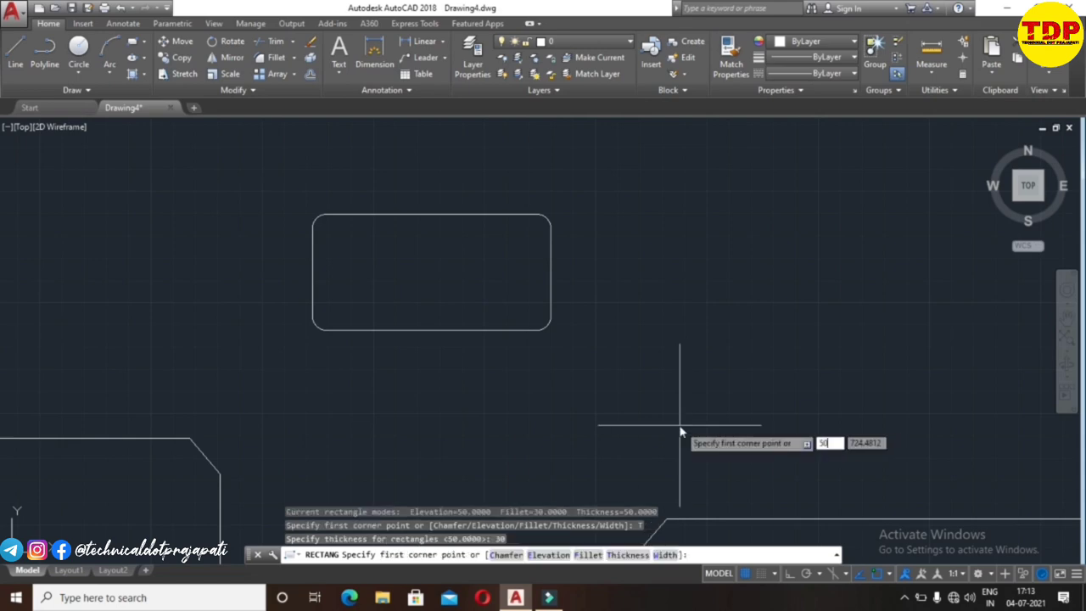
pyautogui.press('Return')
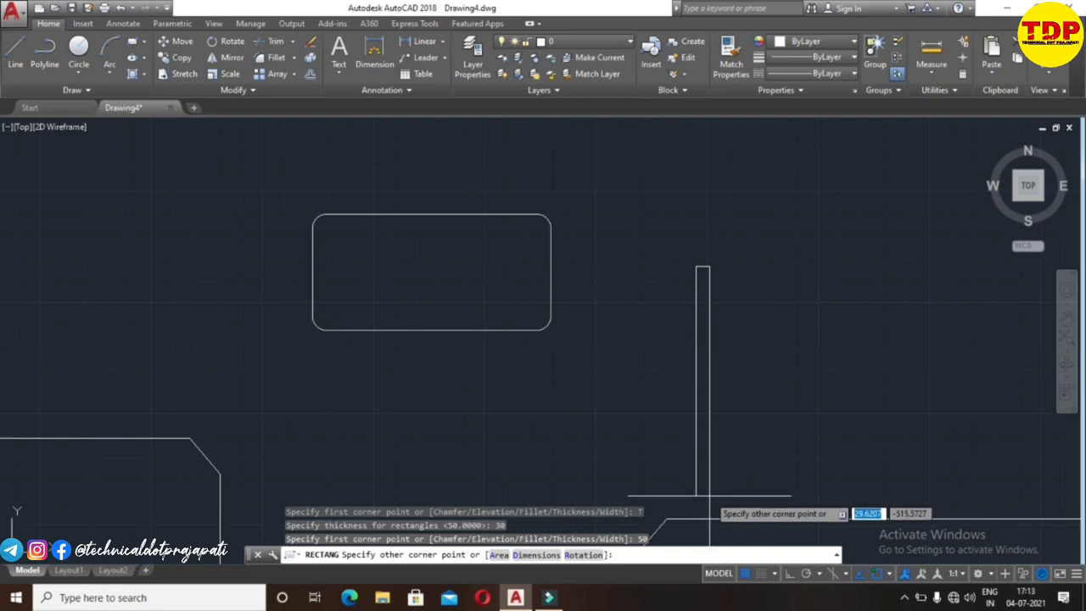
pyautogui.click(710, 495)
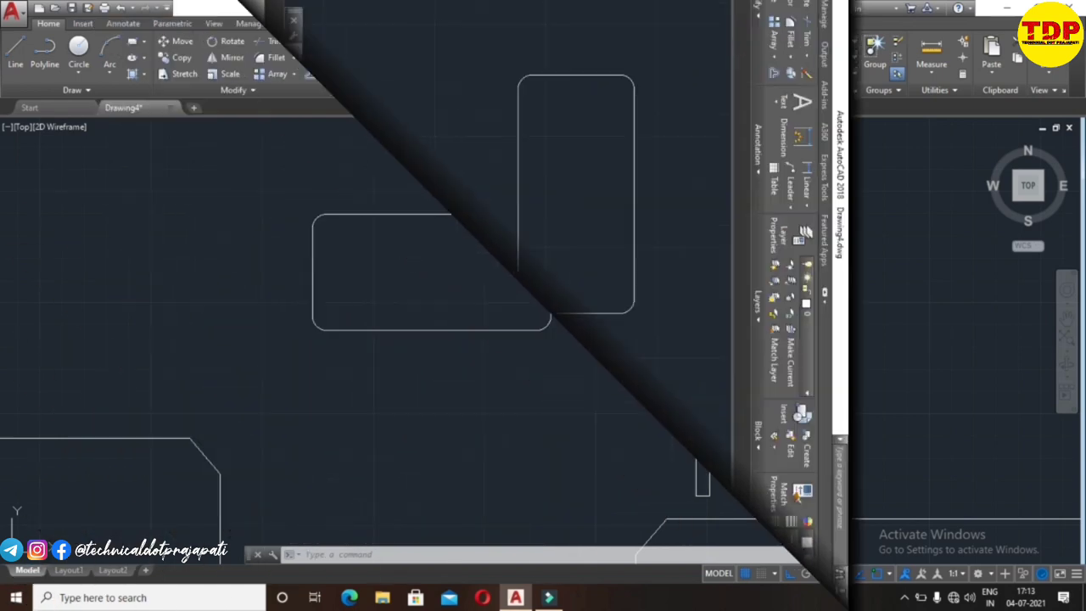
# Set rectangle line width to 20 and draw a wide rectangle right of the tall one
pyautogui.write('rec')
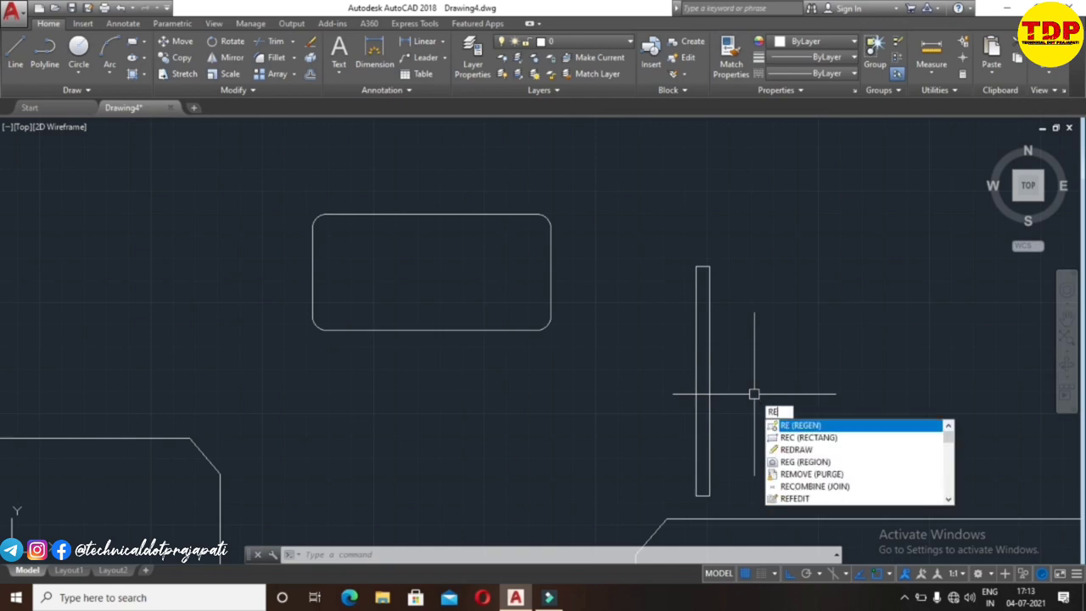
pyautogui.press('Return')
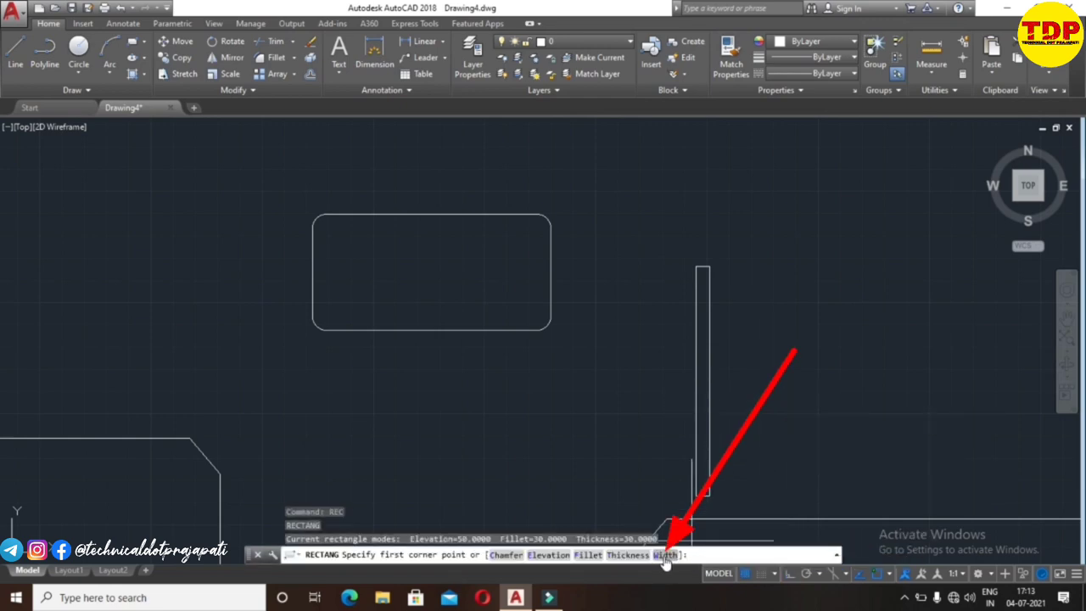
pyautogui.click(666, 556)
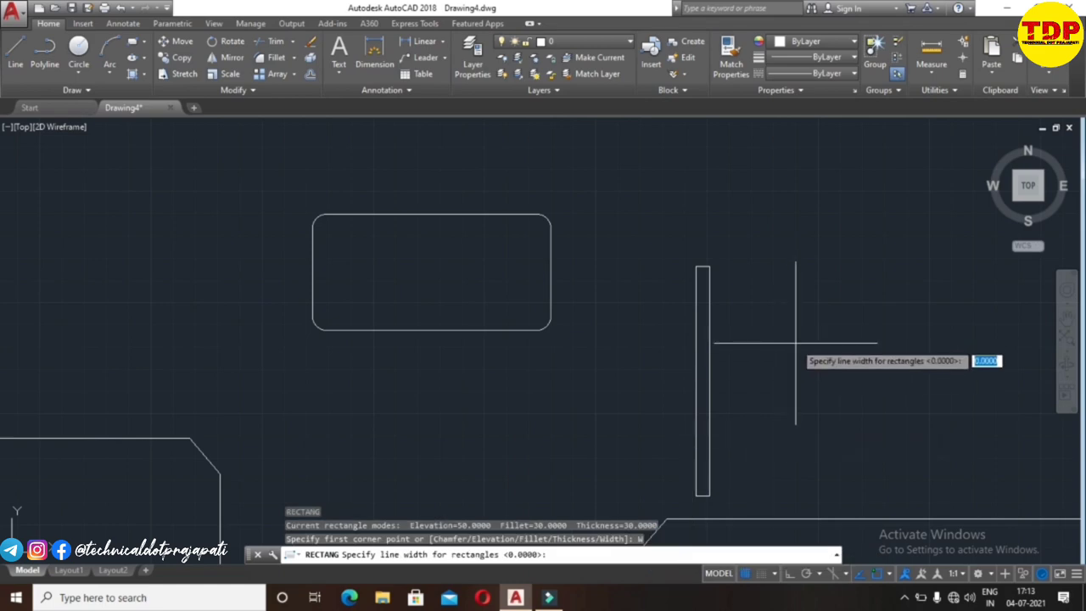
pyautogui.write('2')
pyautogui.write('0')
pyautogui.press('Return')
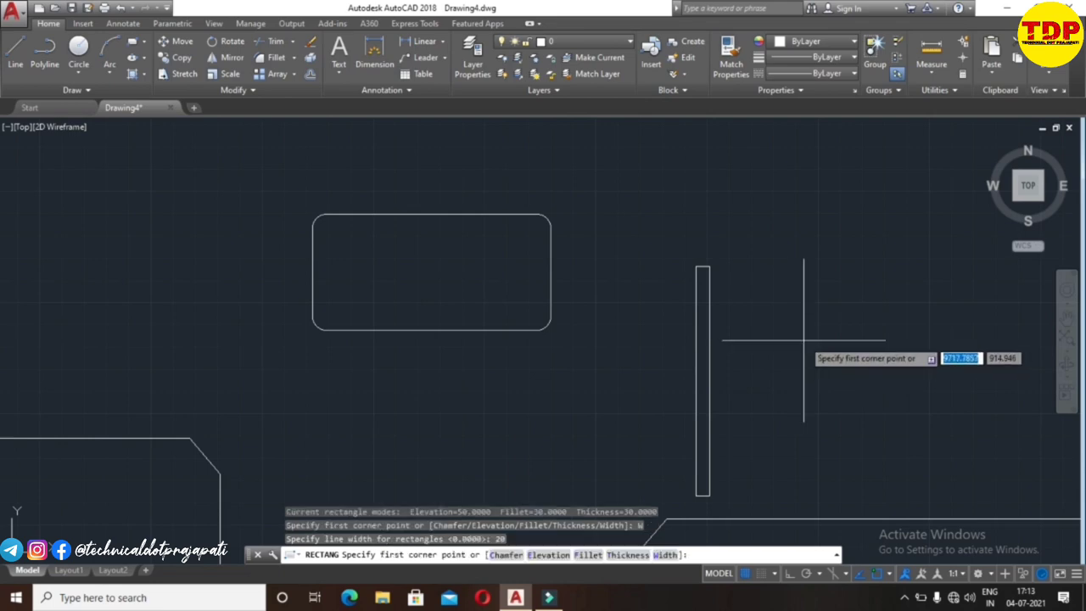
pyautogui.scroll(2, 795, 344)
pyautogui.moveTo(789, 342); pyautogui.dragTo(528, 331, button='middle')
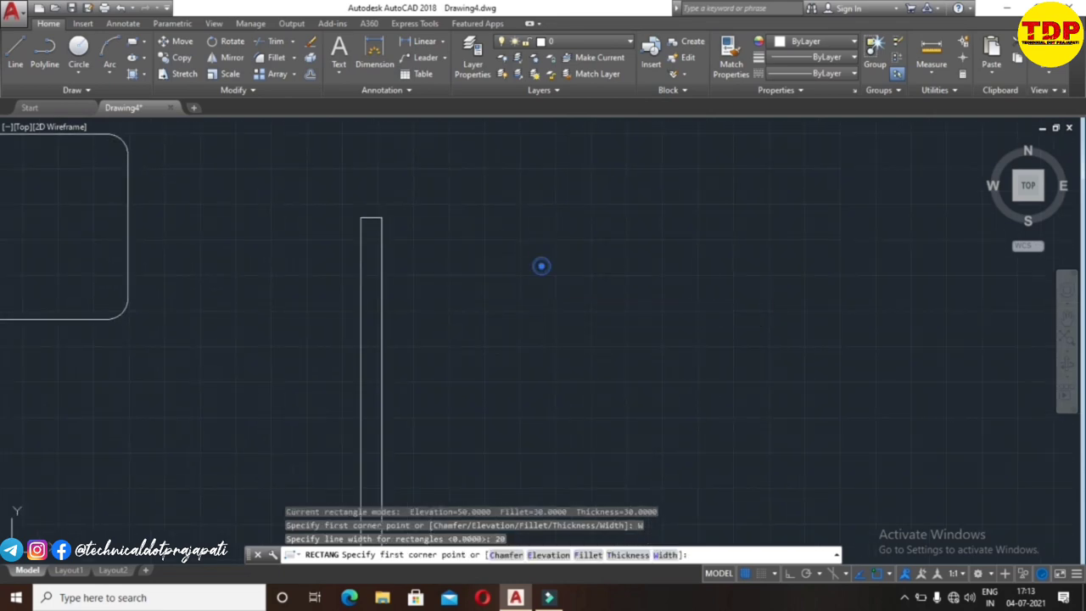
pyautogui.click(542, 267)
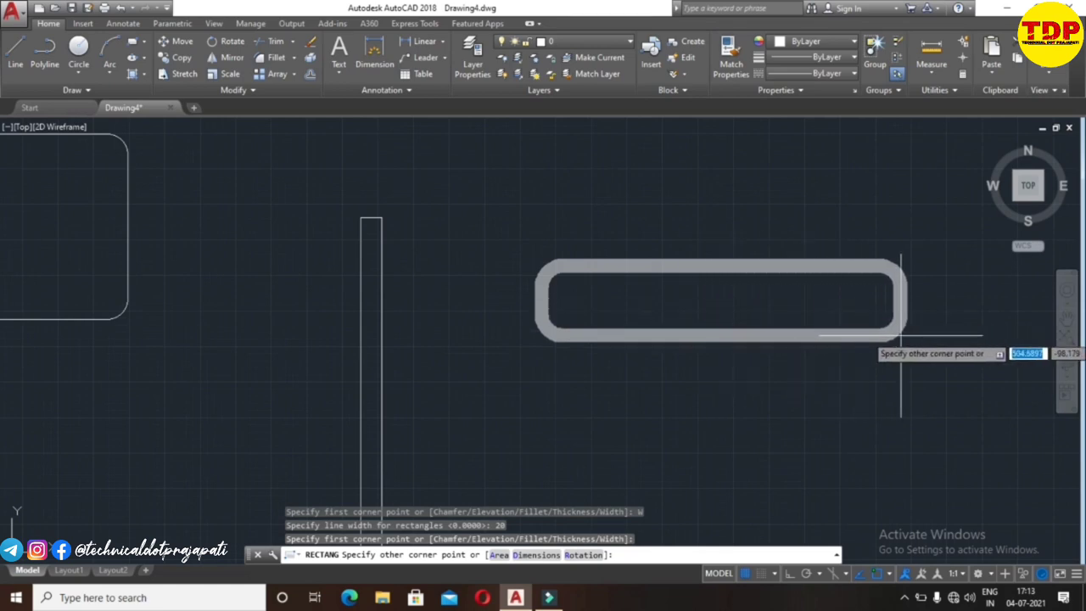
pyautogui.click(902, 336)
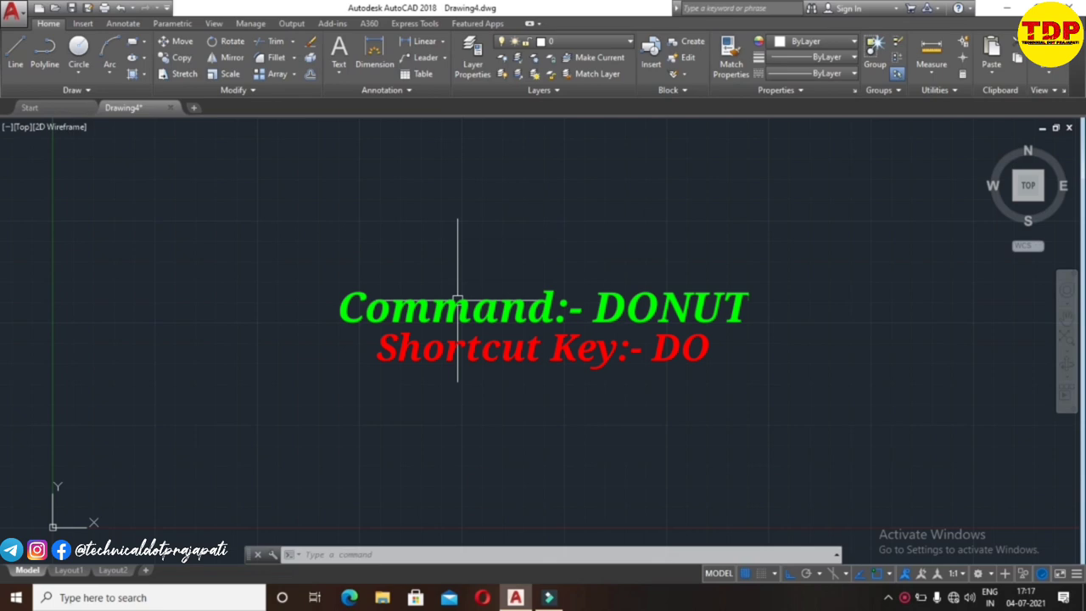
# Start DONUT with DO and set inside diameter 40 and outside diameter 60
pyautogui.write('DO')
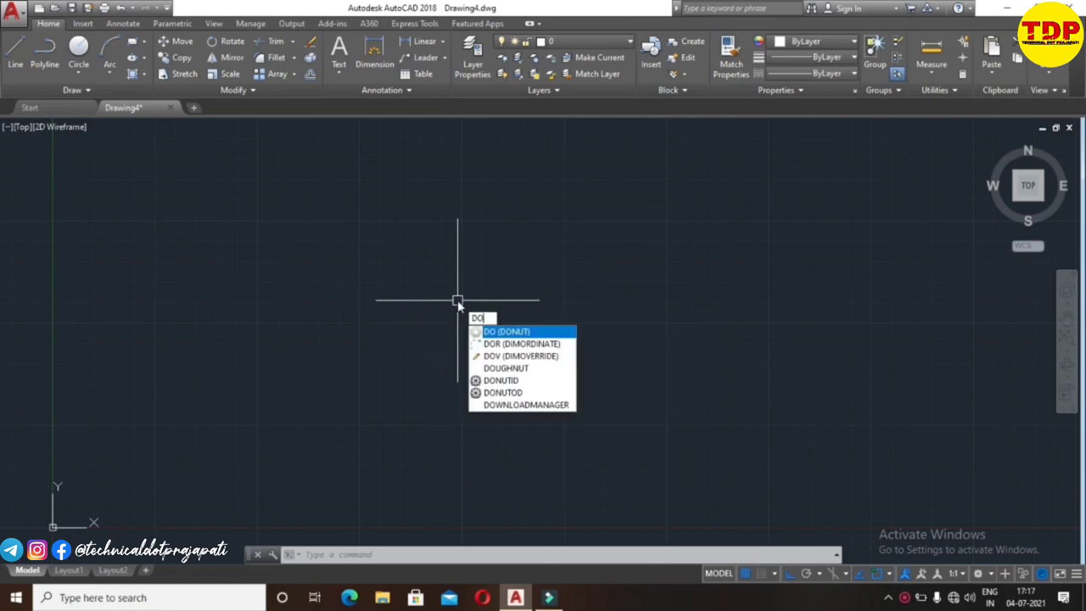
pyautogui.press('Return')
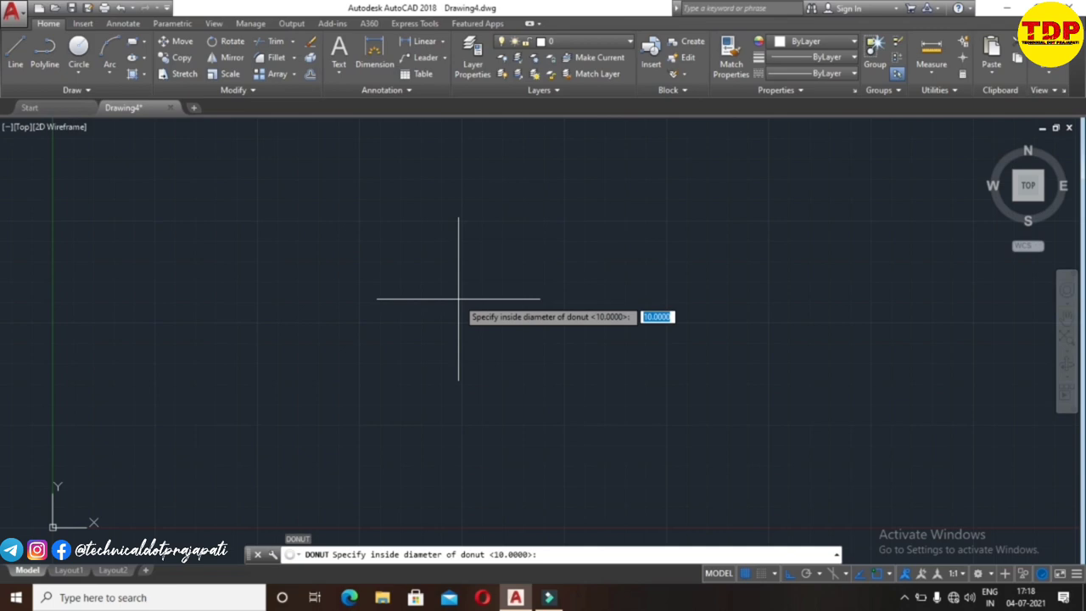
pyautogui.write('4')
pyautogui.write('0')
pyautogui.press('Return')
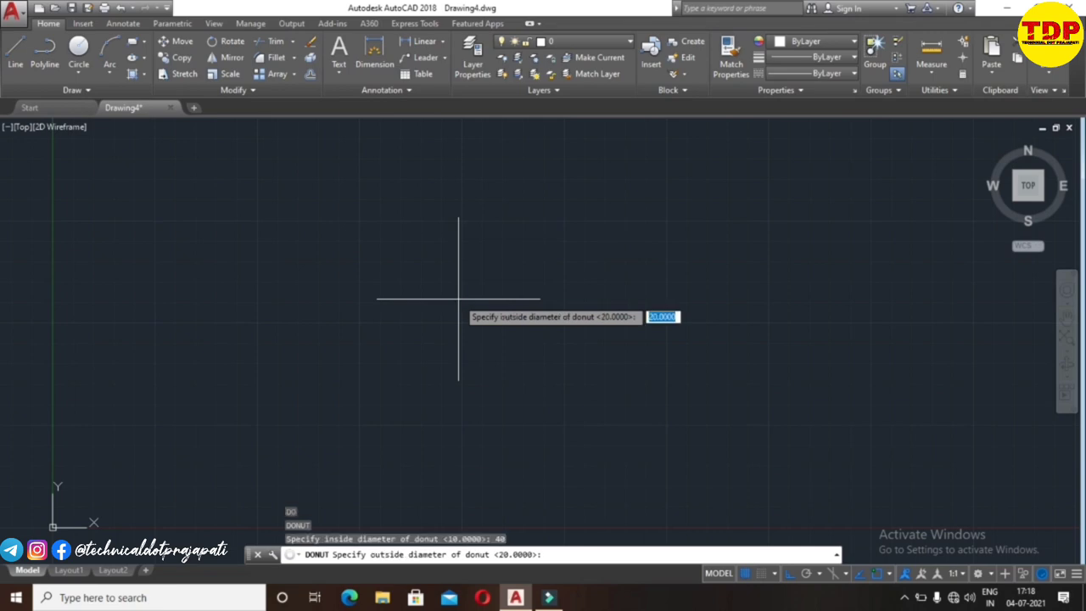
pyautogui.write('60')
pyautogui.press('Return')
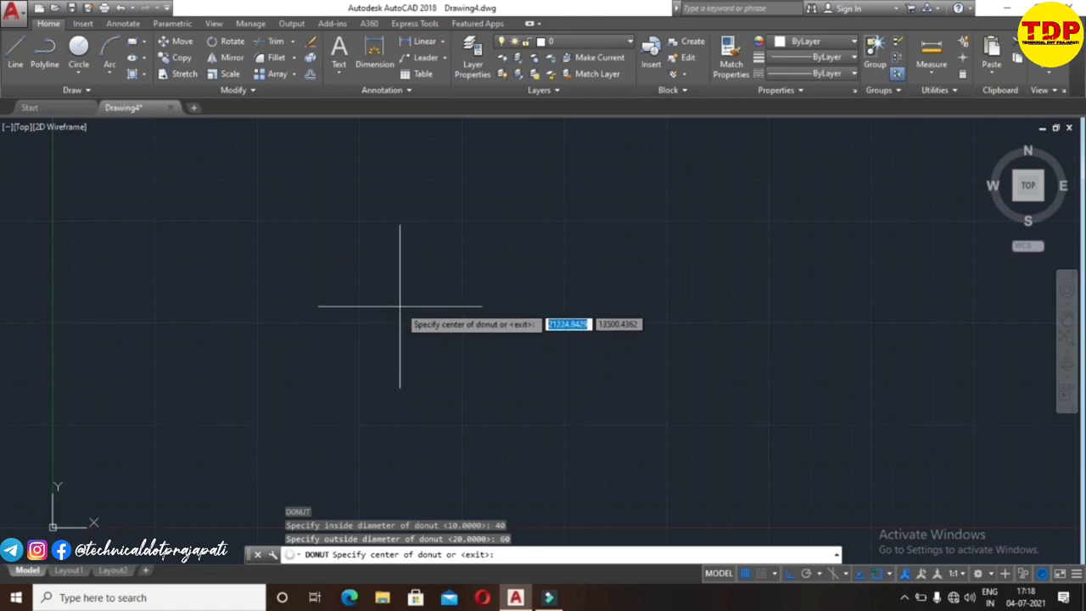
# Place two donut rings near the centre and zoom in on them
pyautogui.click(400, 307)
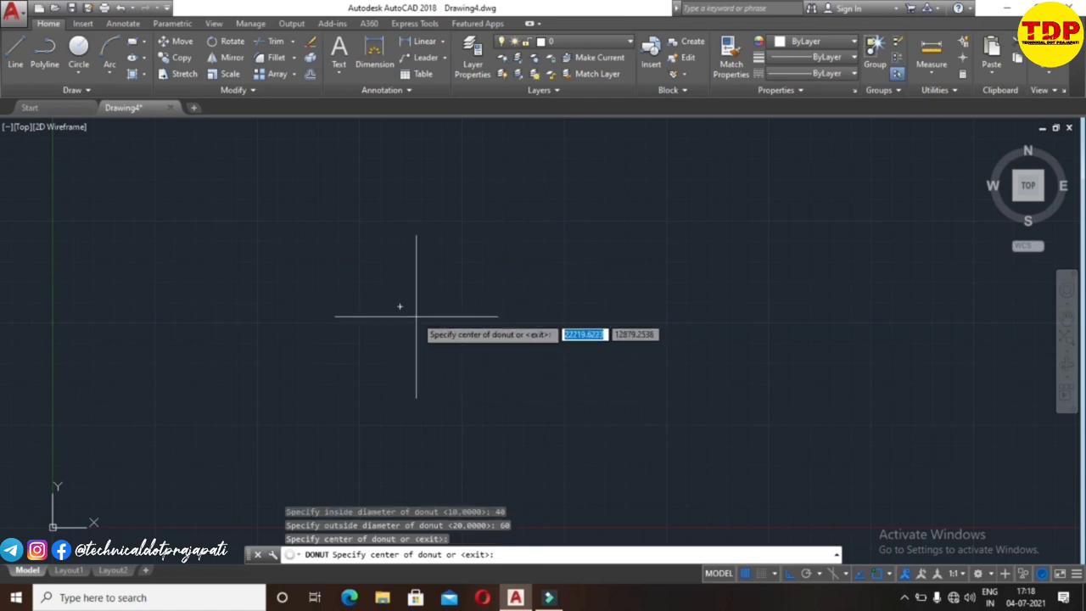
pyautogui.click(416, 317)
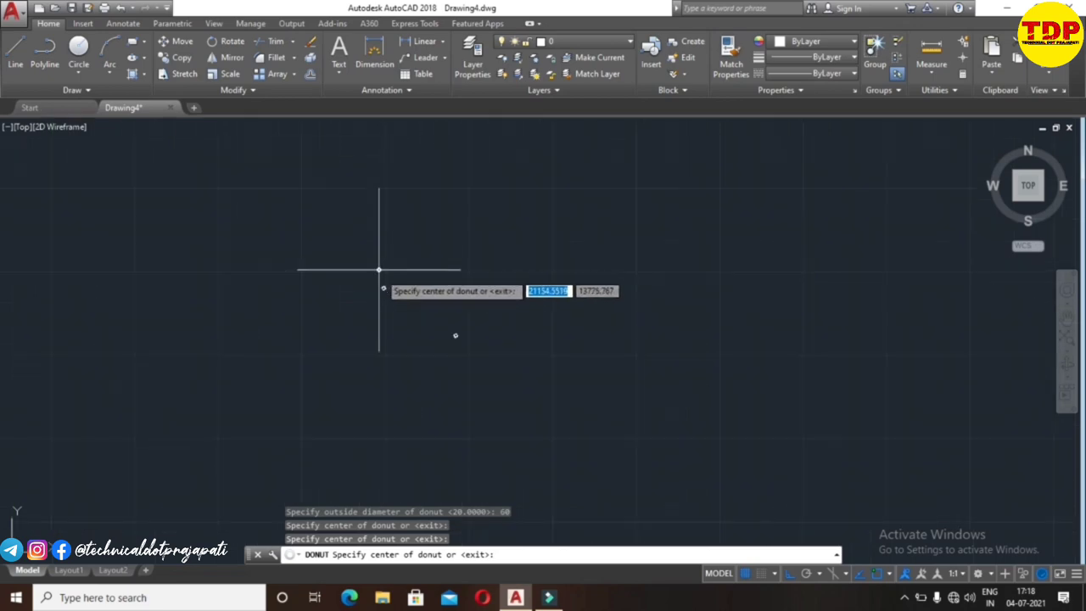
pyautogui.scroll(5, 385, 297)
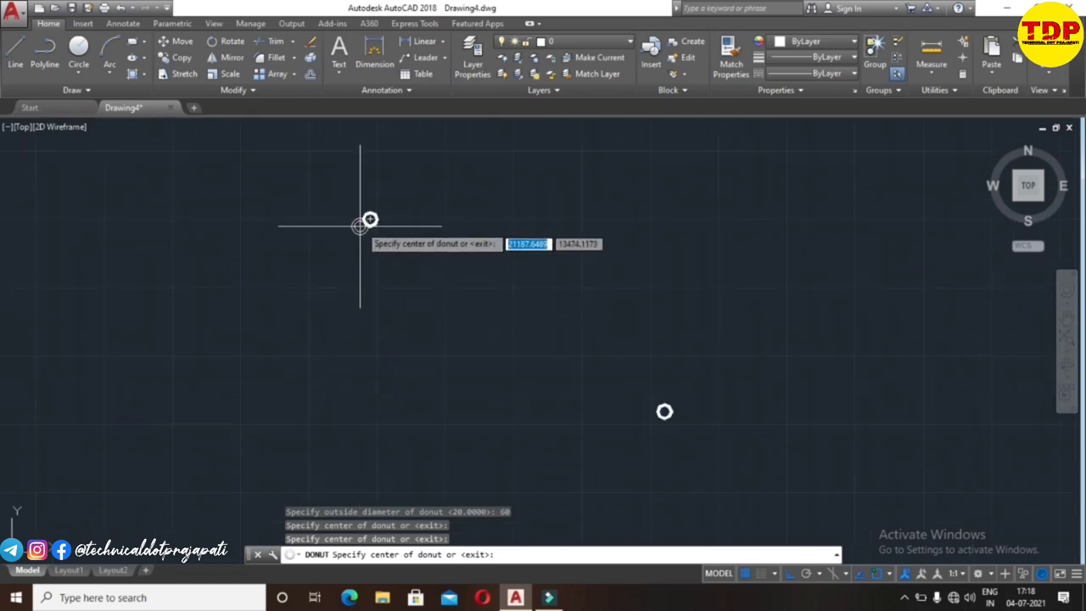
pyautogui.scroll(5, 370, 220)
pyautogui.scroll(2, 371, 223)
pyautogui.scroll(2, 372, 226)
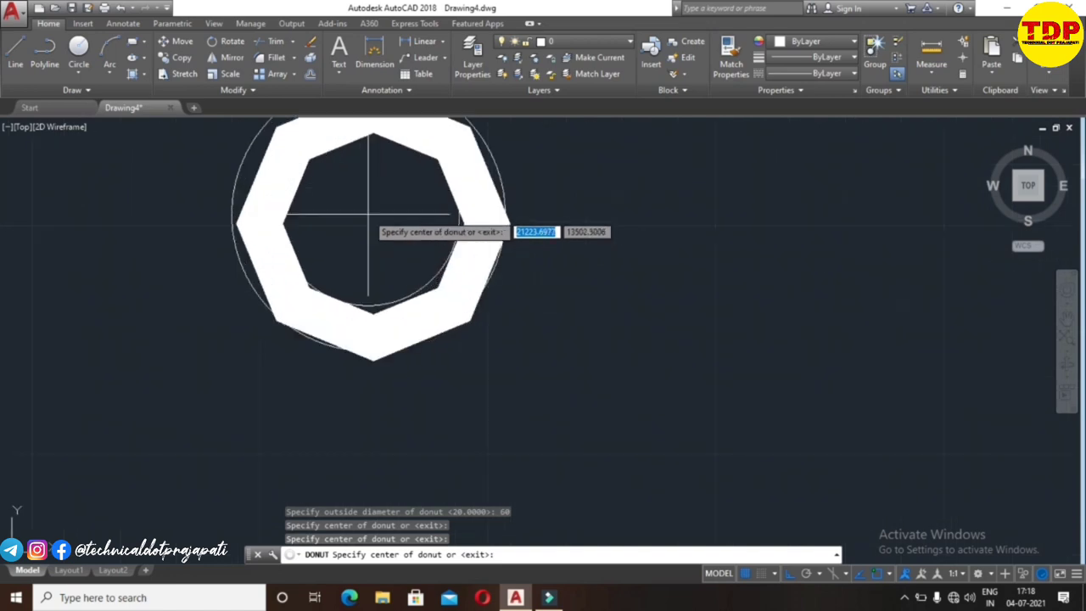
pyautogui.moveTo(372, 227); pyautogui.dragTo(380, 328, button='middle')
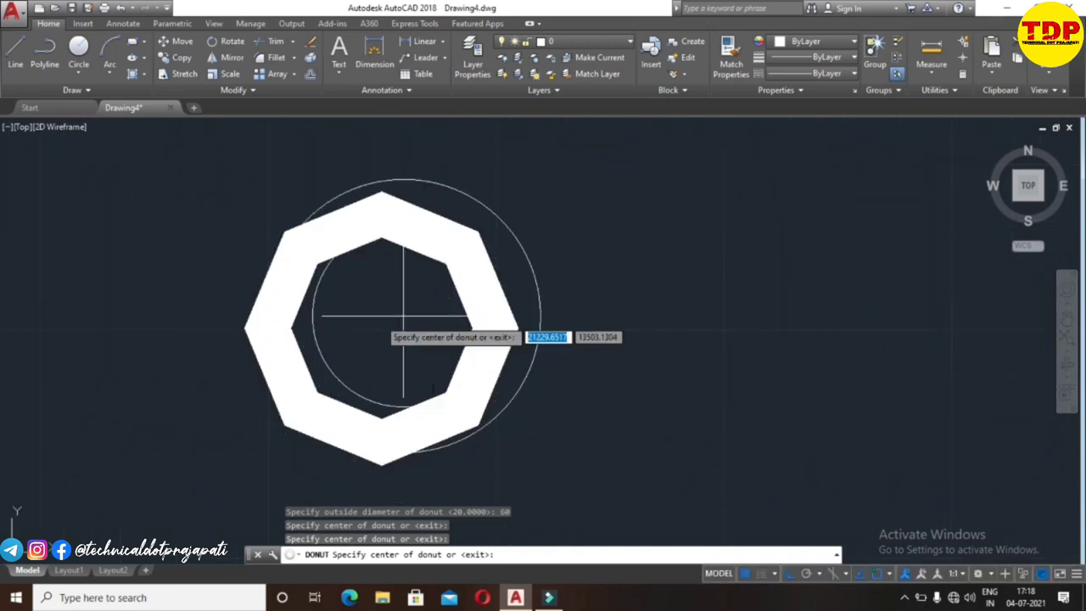
# Pan to open space, place four more donut rings, and end DONUT
pyautogui.scroll(-2, 501, 297)
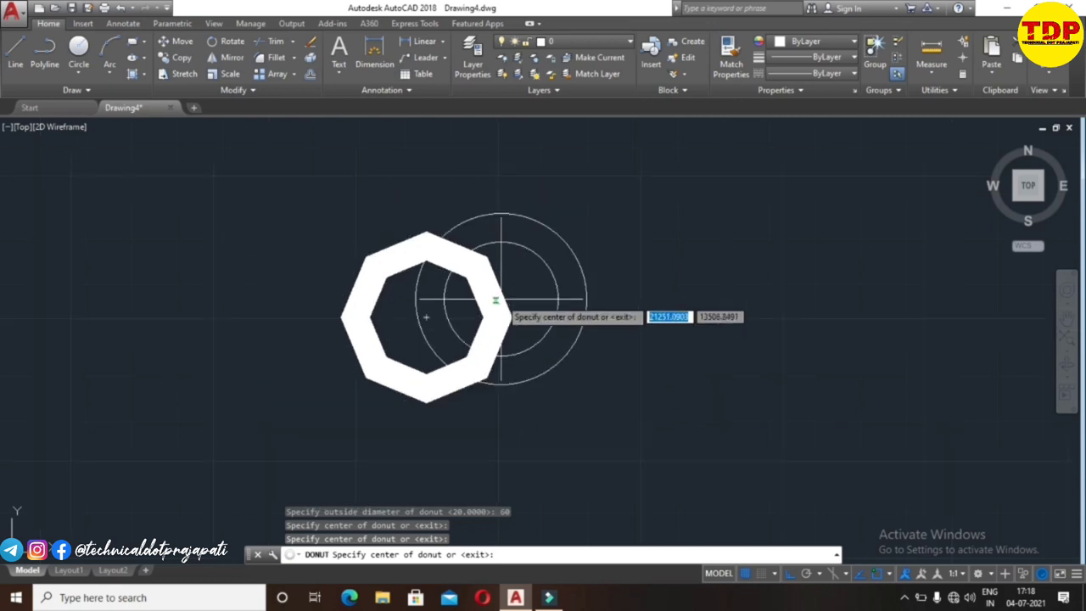
pyautogui.moveTo(676, 401); pyautogui.dragTo(469, 247, button='middle')
pyautogui.scroll(-4, 465, 280)
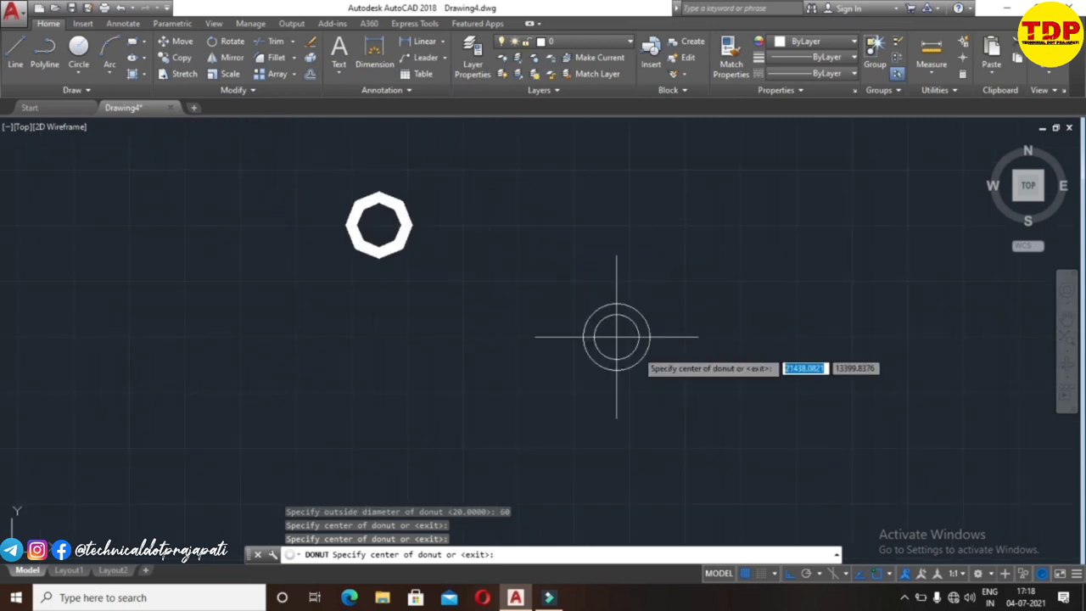
pyautogui.moveTo(631, 342); pyautogui.dragTo(468, 262, button='middle')
pyautogui.scroll(-4, 461, 267)
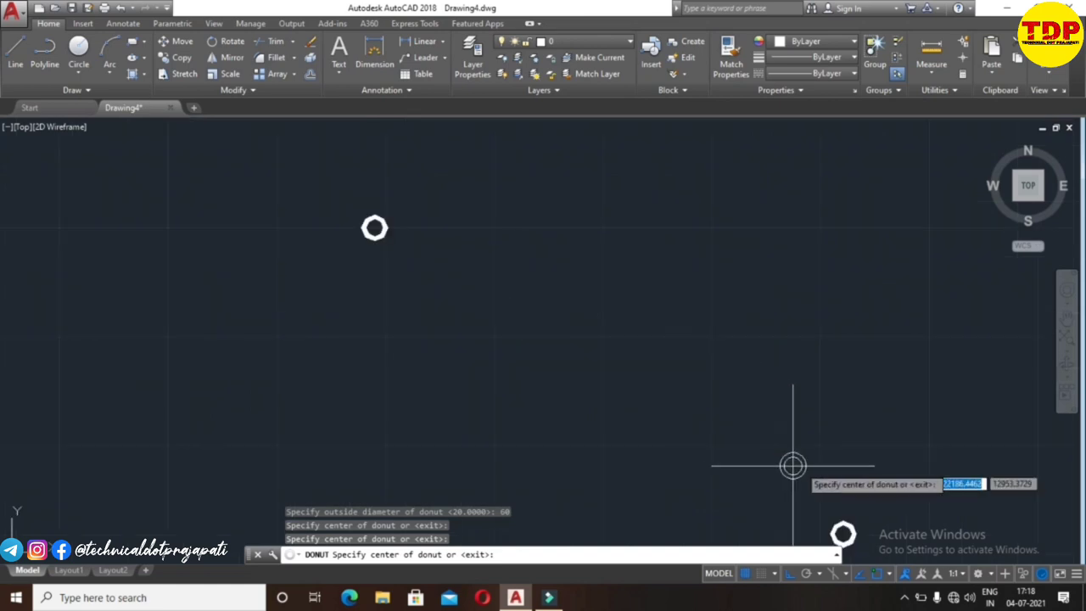
pyautogui.moveTo(793, 466); pyautogui.dragTo(560, 314, button='middle')
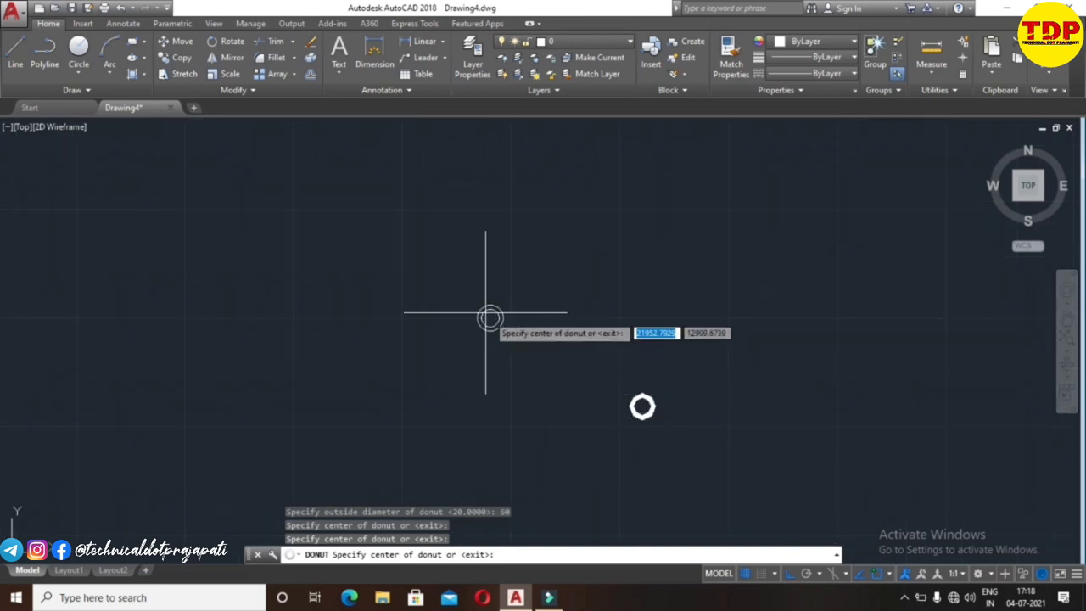
pyautogui.moveTo(412, 221); pyautogui.dragTo(518, 331, button='middle')
pyautogui.scroll(3, 424, 279)
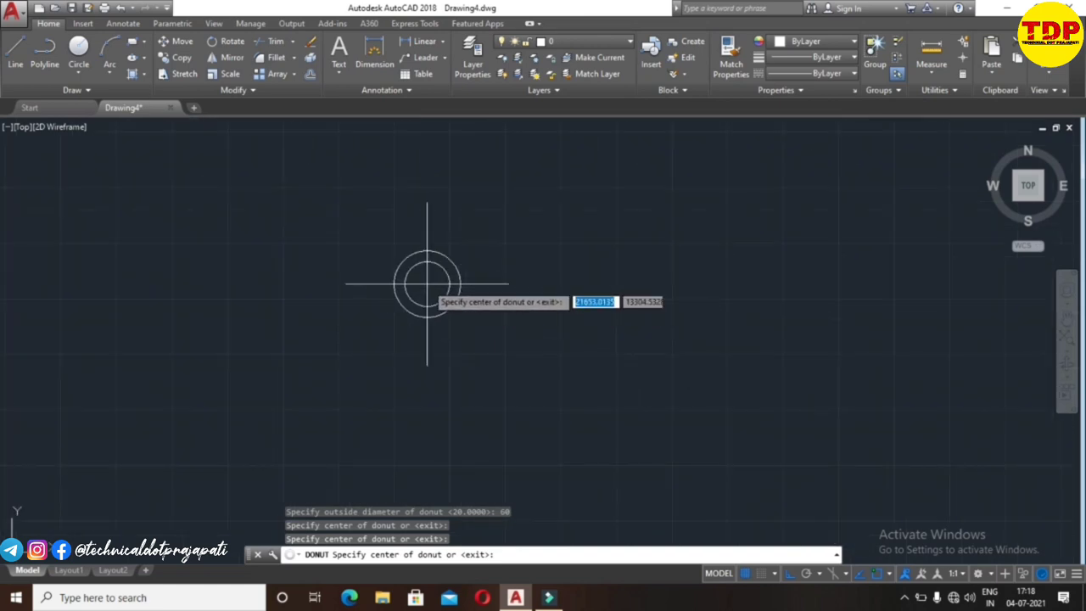
pyautogui.scroll(3, 367, 262)
pyautogui.click(367, 261)
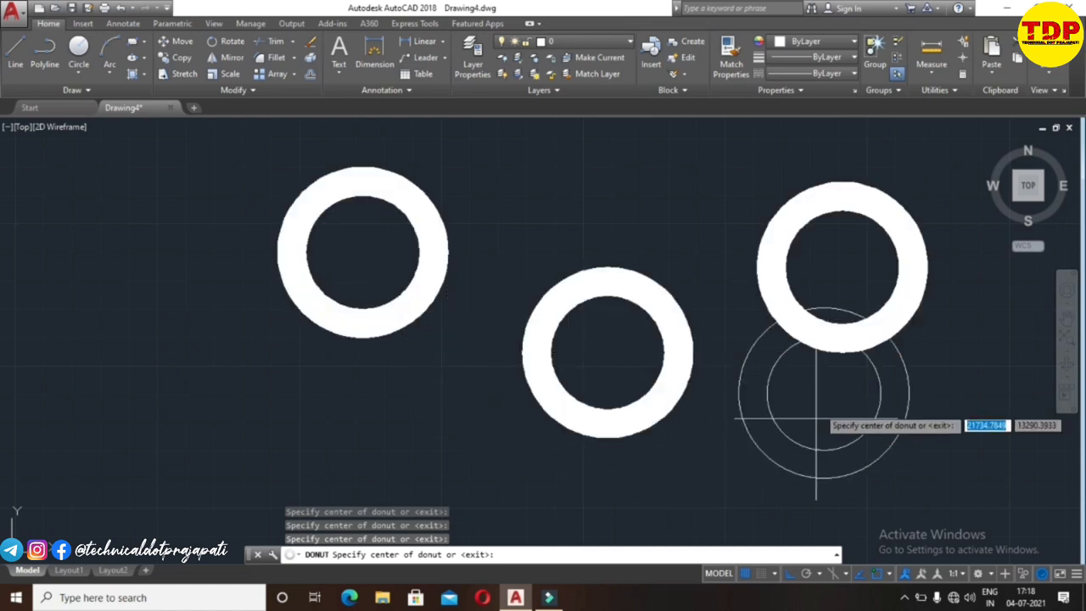
pyautogui.click(608, 353)
pyautogui.click(842, 266)
pyautogui.click(809, 452)
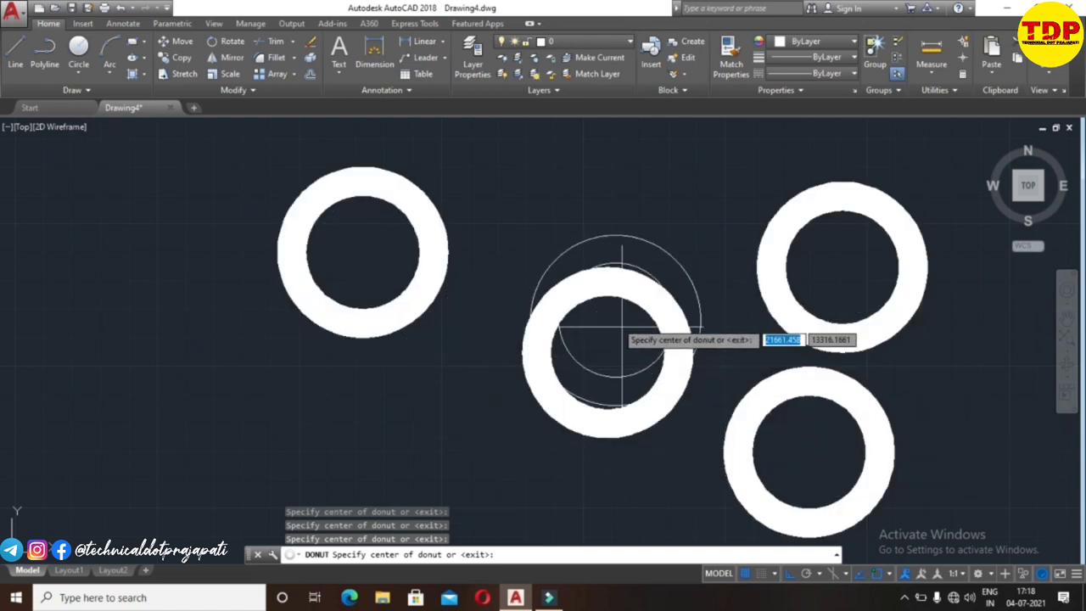
pyautogui.press('Escape')
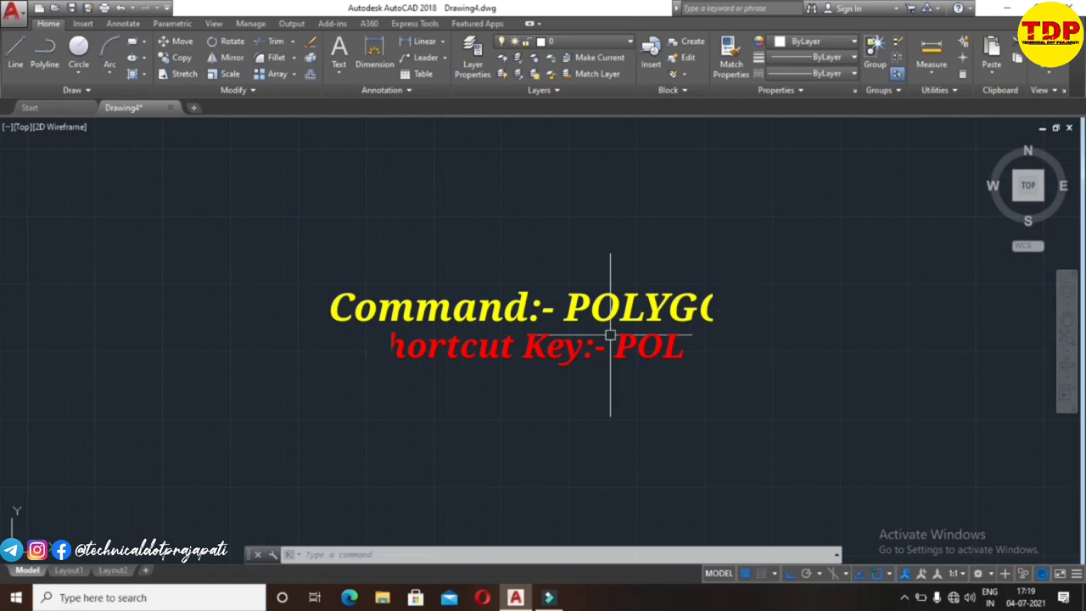
# Draw a four-sided polygon inscribed in a circle on the left with POL
pyautogui.write('pol')
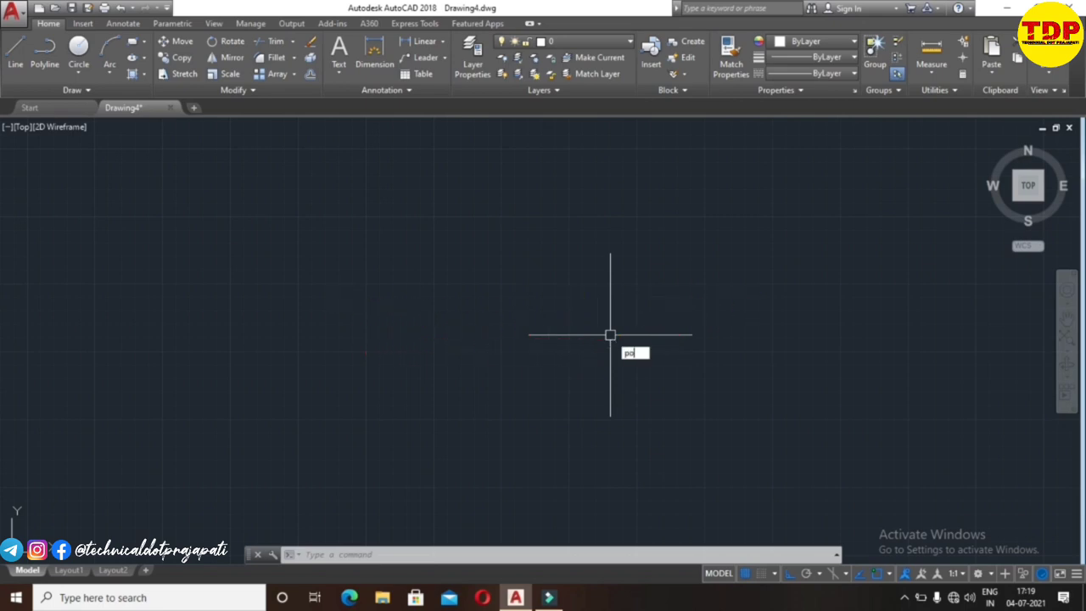
pyautogui.press('Return')
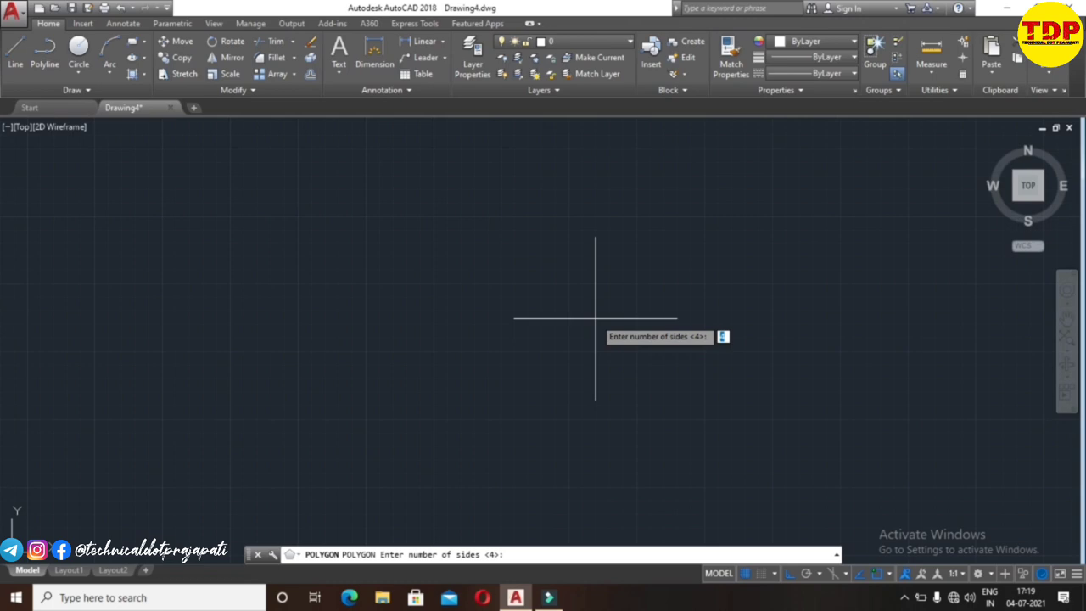
pyautogui.press('Return')
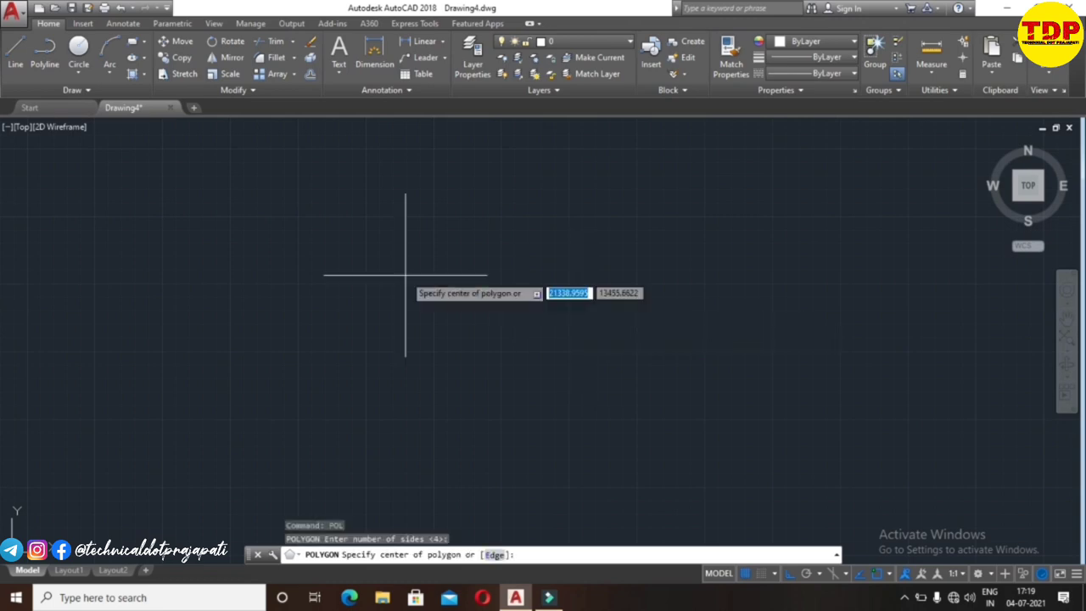
pyautogui.click(348, 265)
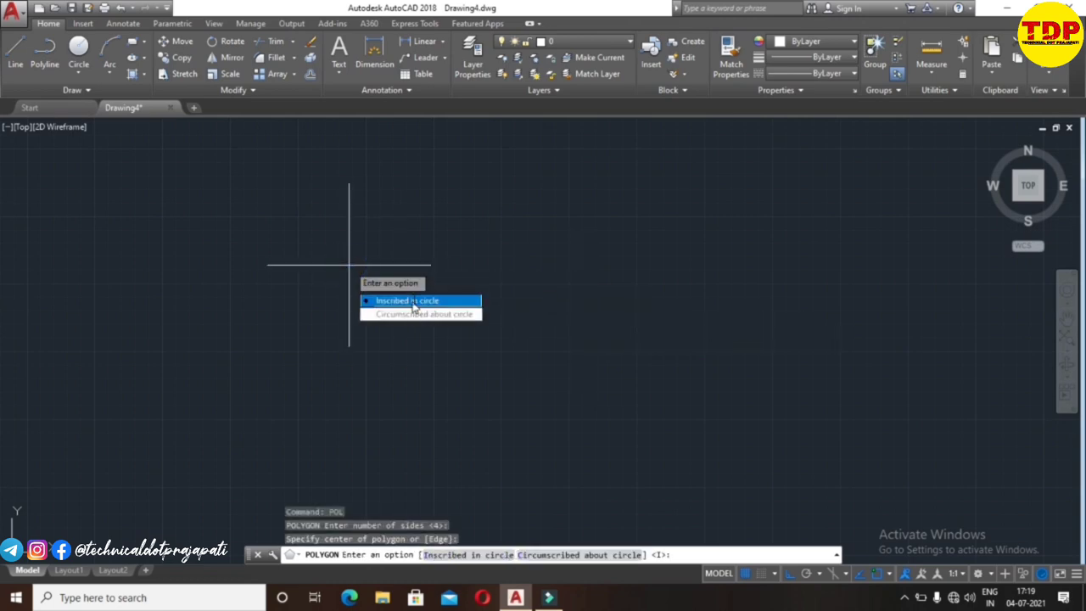
pyautogui.click(421, 302)
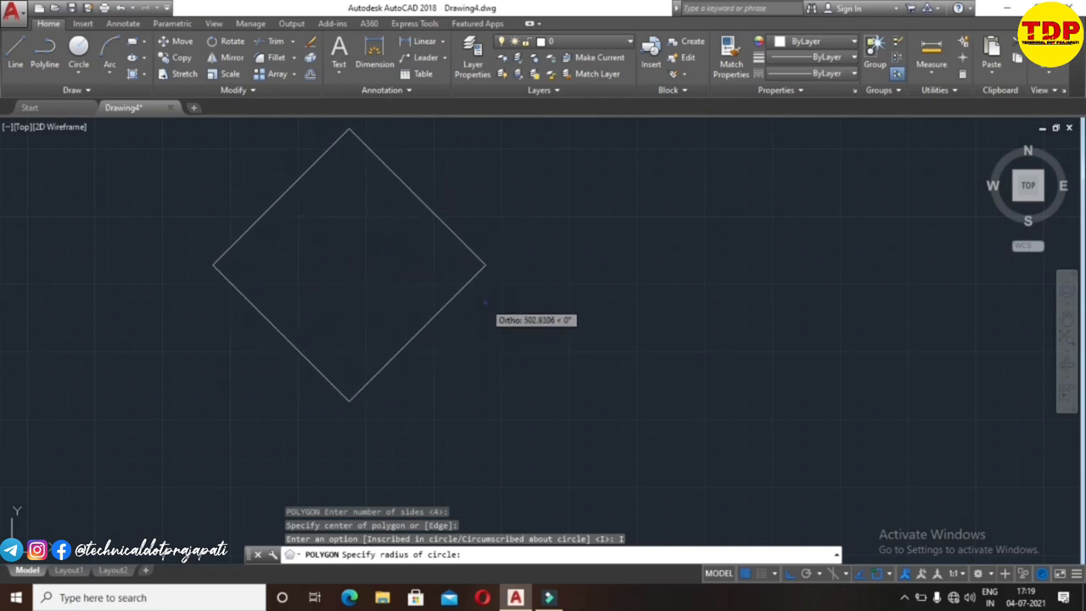
pyautogui.click(486, 304)
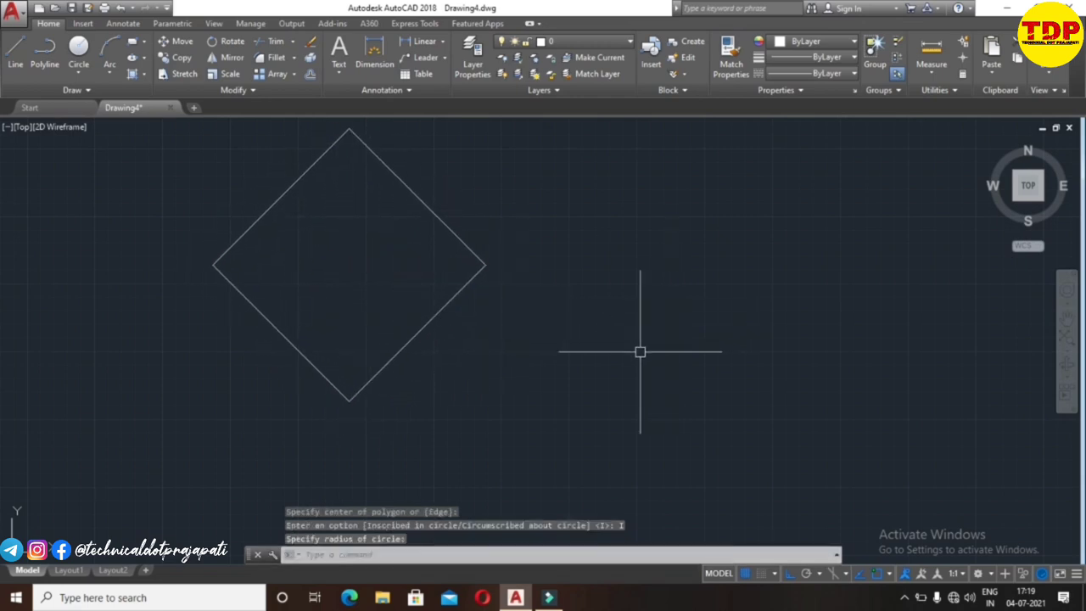
pyautogui.write('po')
pyautogui.press('Return')
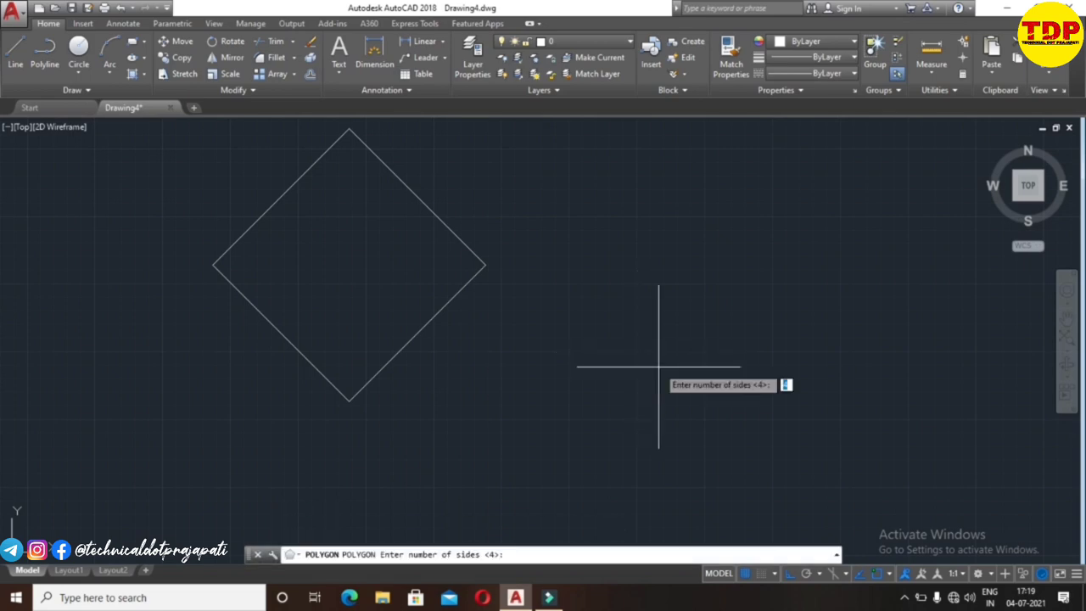
# Draw a six-sided polygon circumscribed about a circle right of the diamond, then pan the view
pyautogui.write('6')
pyautogui.press('Return')
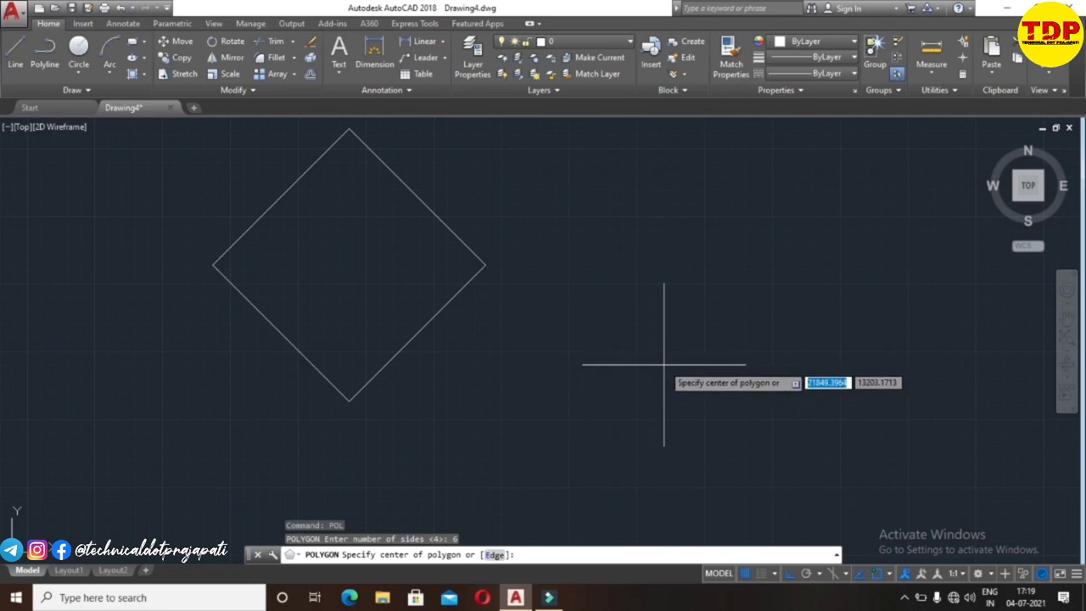
pyautogui.click(664, 364)
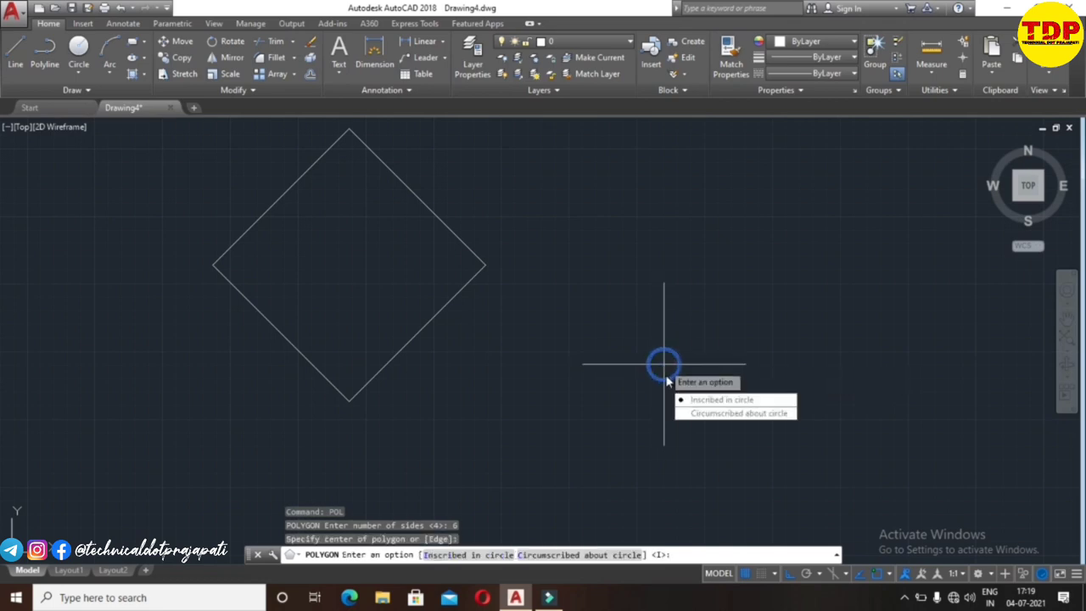
pyautogui.click(726, 414)
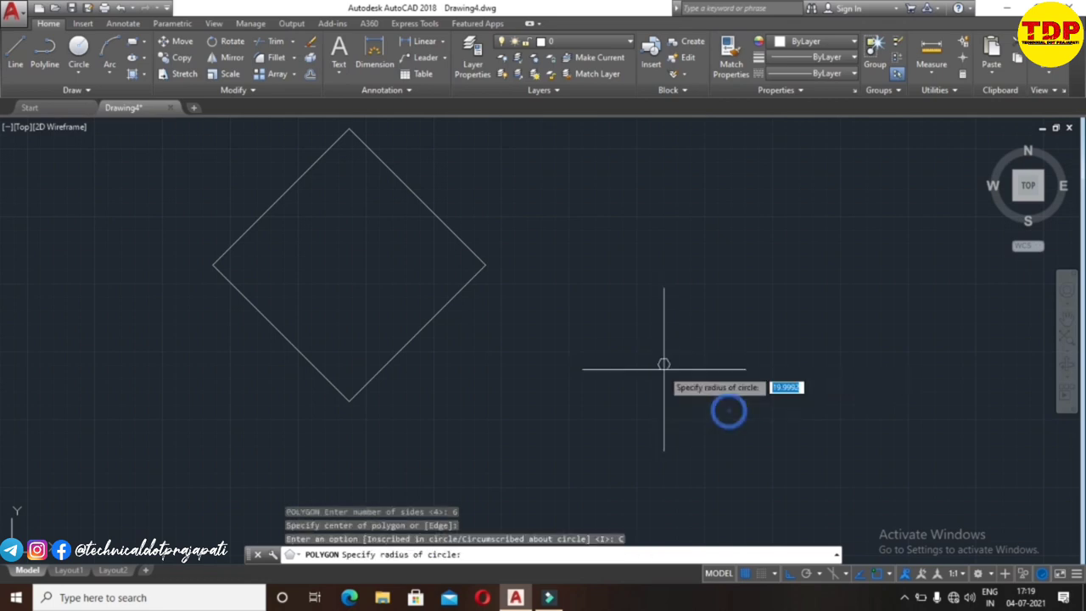
pyautogui.click(560, 206)
pyautogui.moveTo(665, 339)
pyautogui.mouseDown(button='middle')
pyautogui.moveTo(652, 328)
pyautogui.moveTo(655, 270)
pyautogui.mouseUp(button='middle')
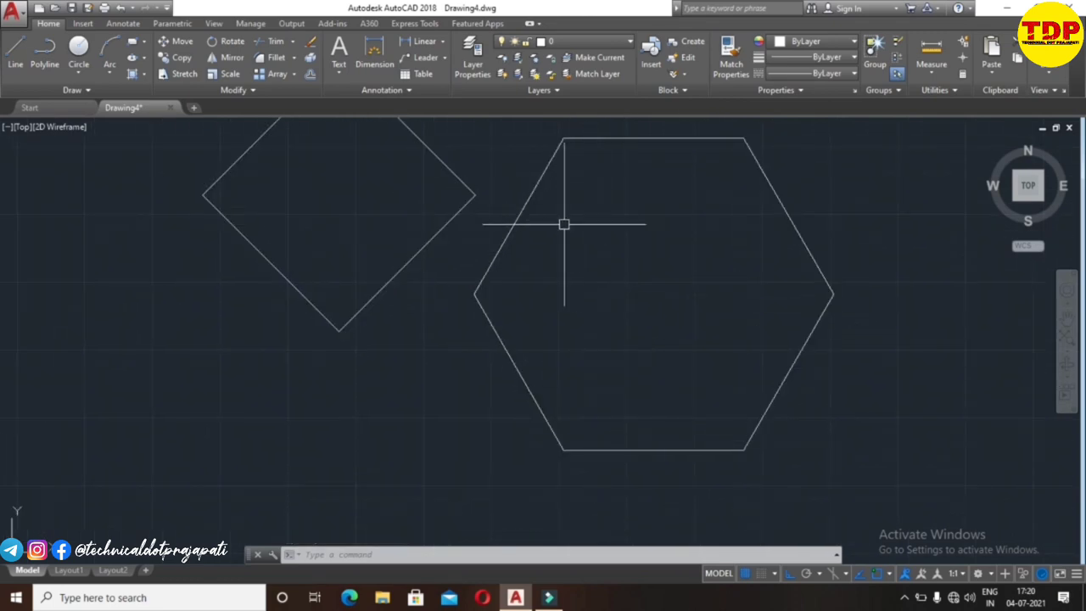
pyautogui.moveTo(381, 207); pyautogui.dragTo(392, 320, button='middle')
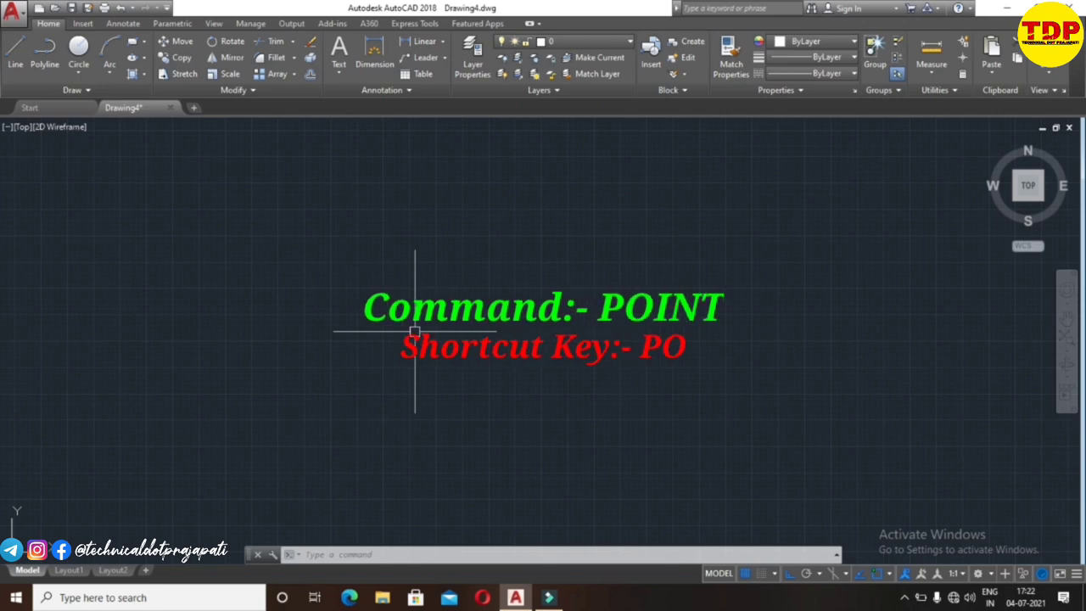
# Place two single points with the POINT command, zooming in between them
pyautogui.write('o')
pyautogui.press('Return')
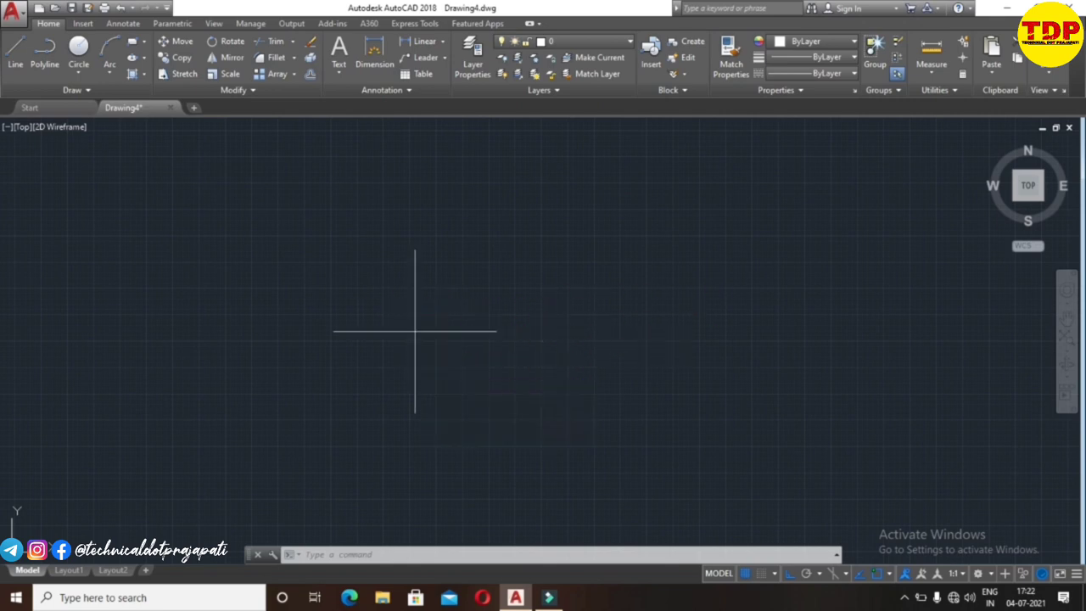
pyautogui.click(350, 308)
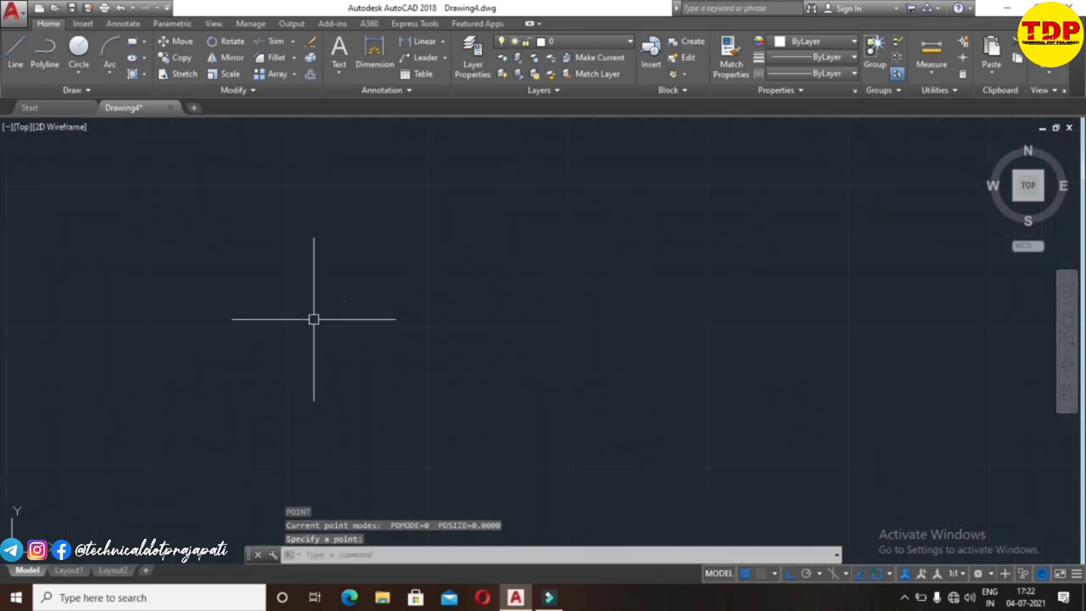
pyautogui.scroll(2, 348, 310)
pyautogui.click(344, 302)
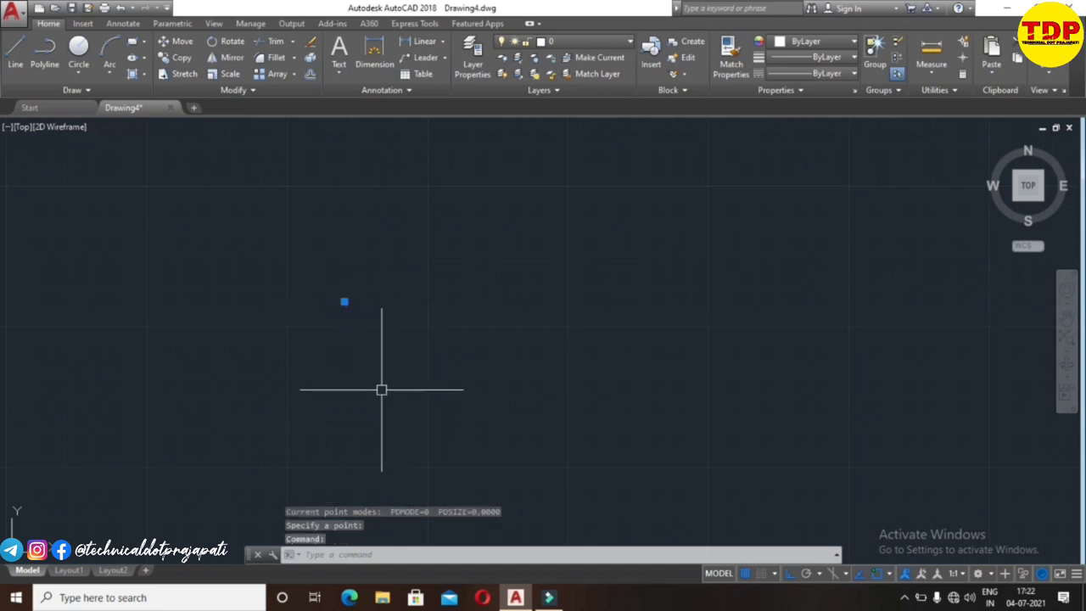
pyautogui.scroll(-1, 357, 369)
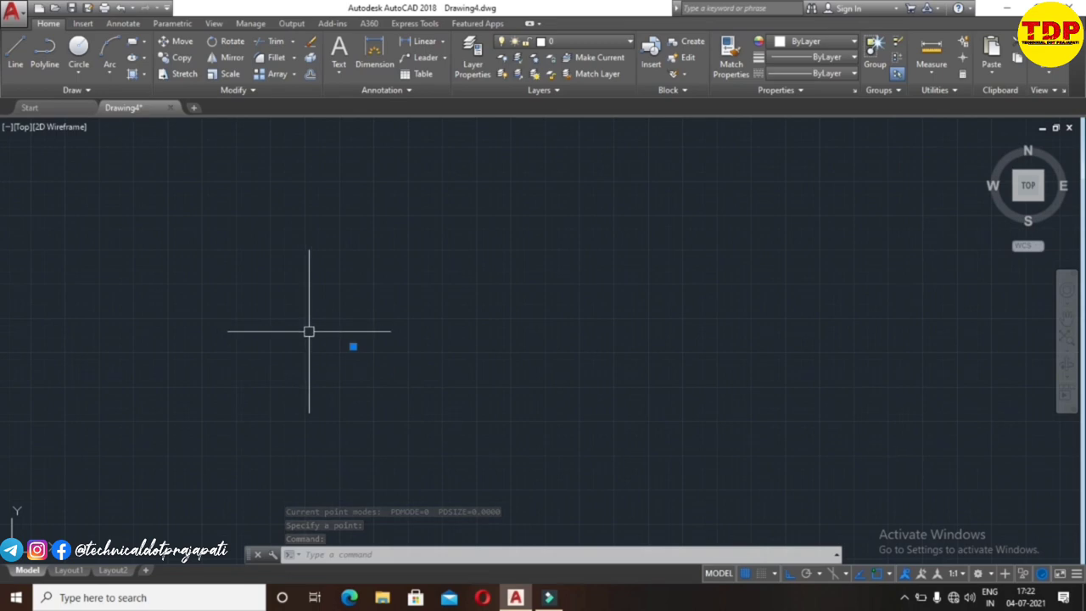
pyautogui.press('Delete')
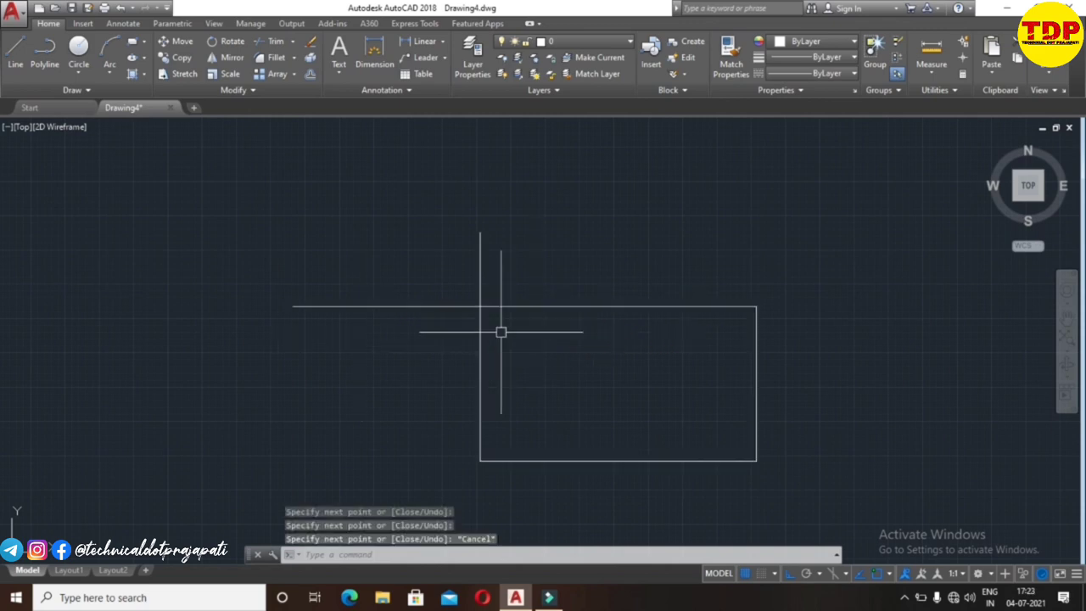
# Erase the vertical line, long horizontal line and two rectangle edges, then undo it
pyautogui.write('E')
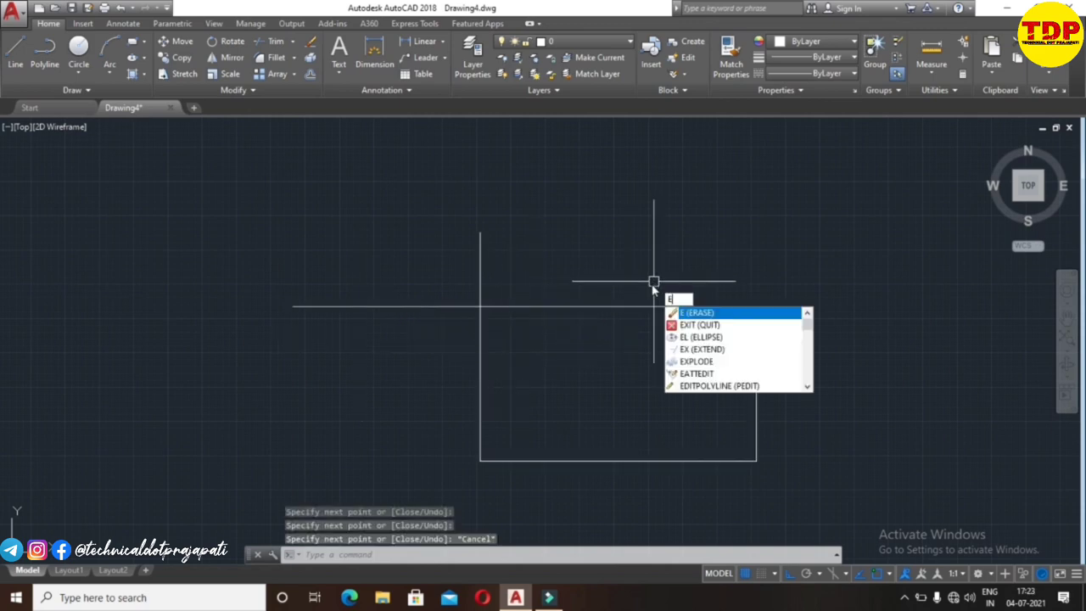
pyautogui.write('RASE')
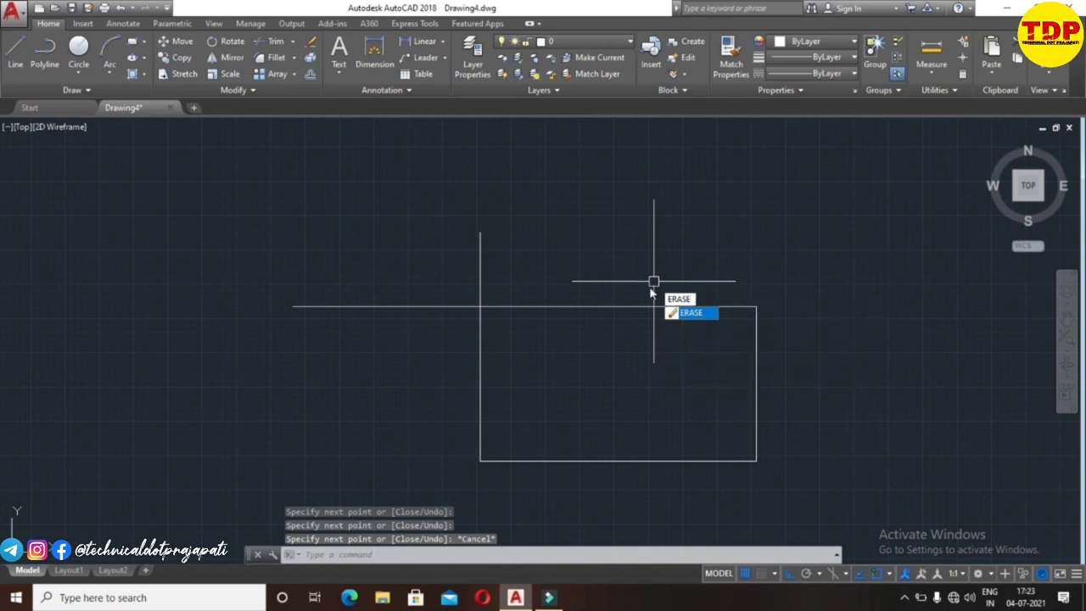
pyautogui.press('Return')
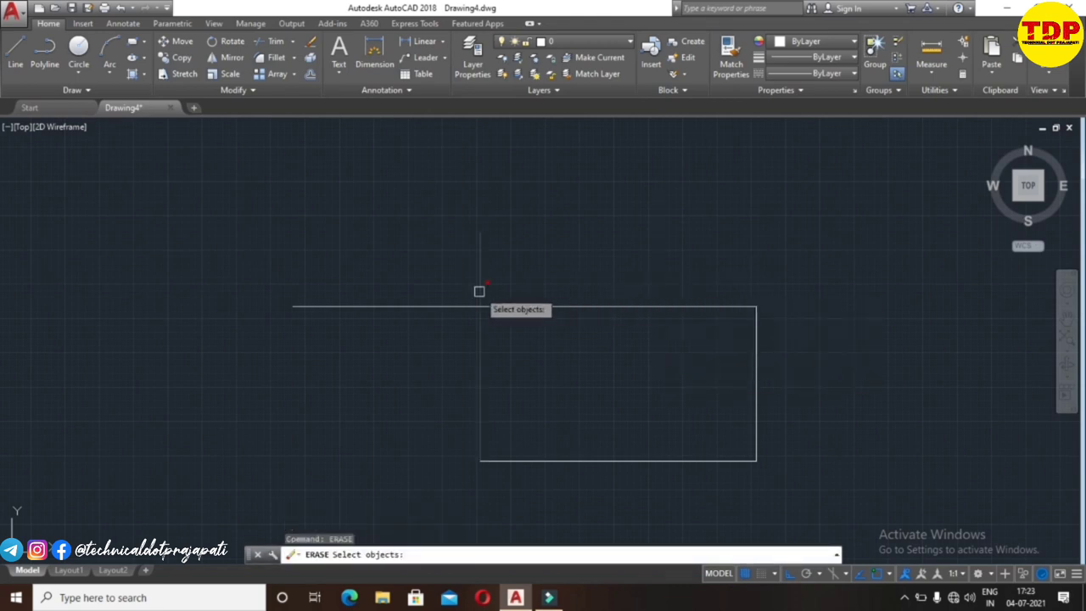
pyautogui.click(482, 346)
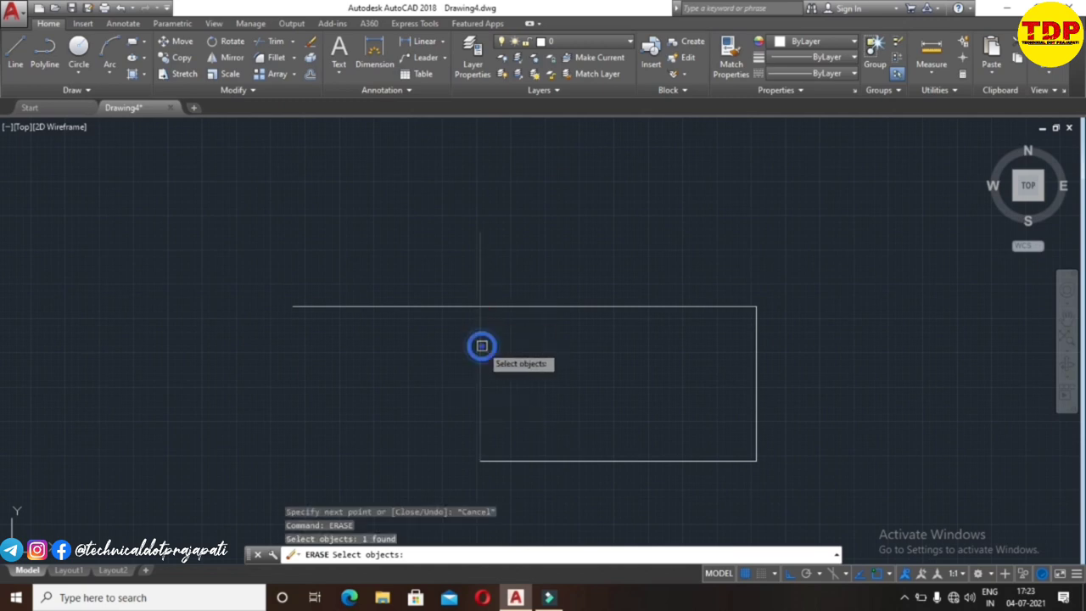
pyautogui.click(504, 305)
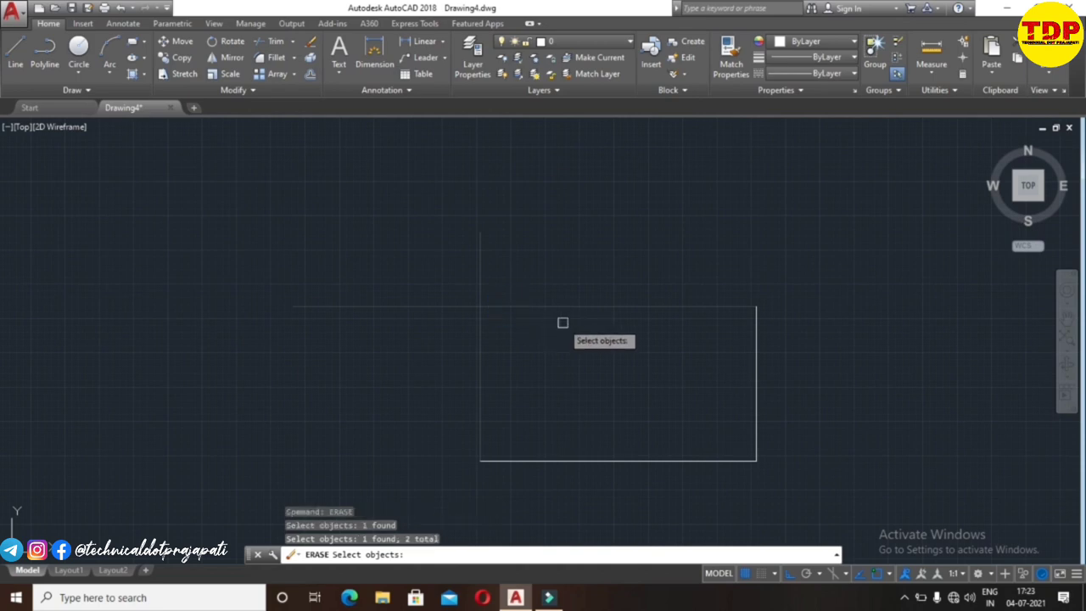
pyautogui.click(756, 345)
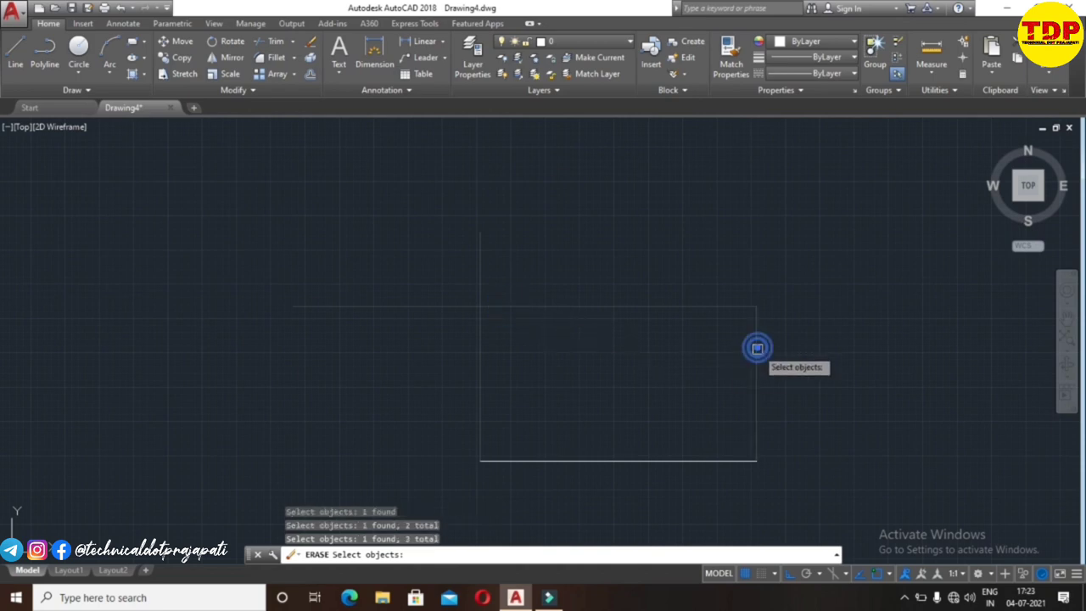
pyautogui.click(659, 461)
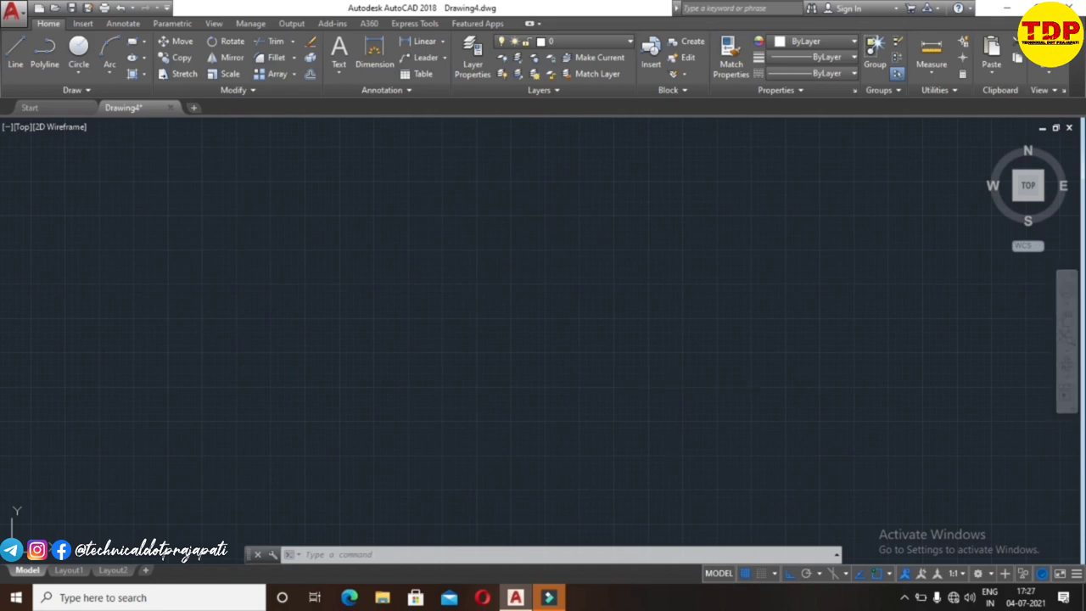
pyautogui.hotkey('ctrl', 'z')
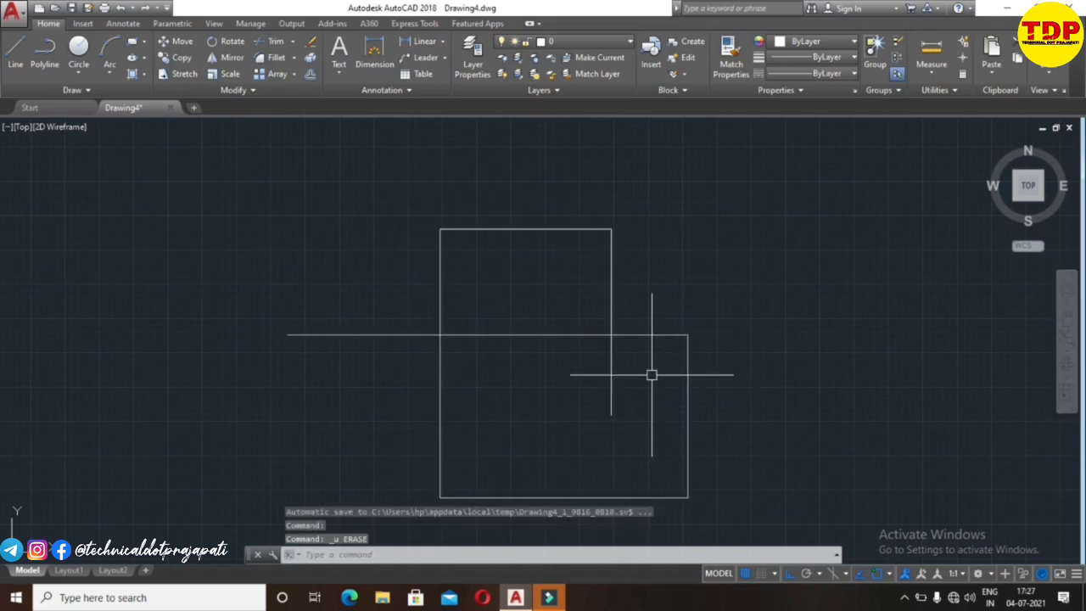
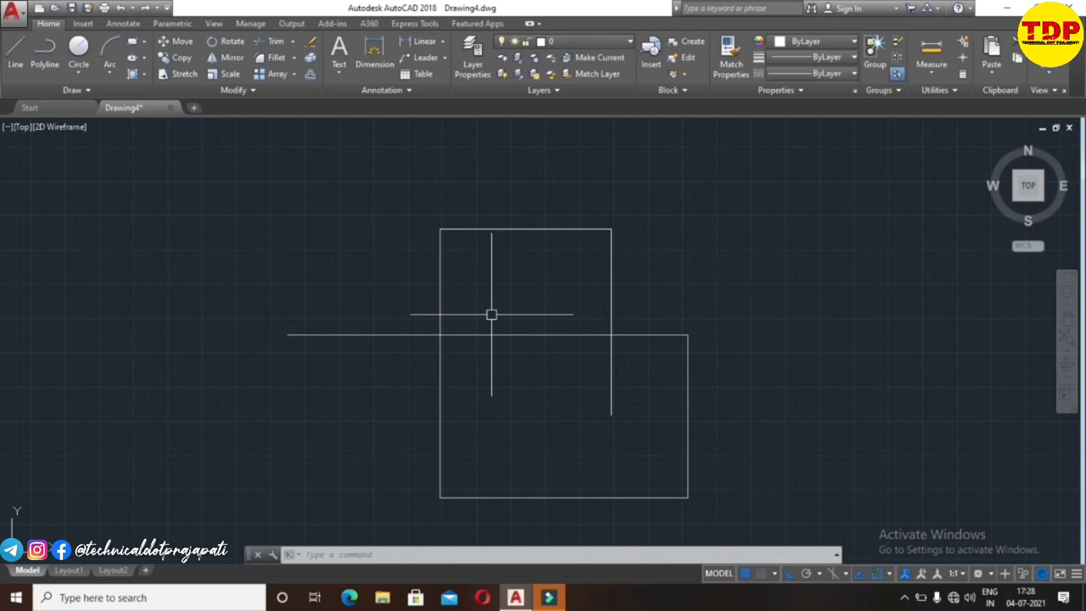
# Redo the erase to clear the old shapes from the drawing
pyautogui.hotkey('ctrl', 'y')
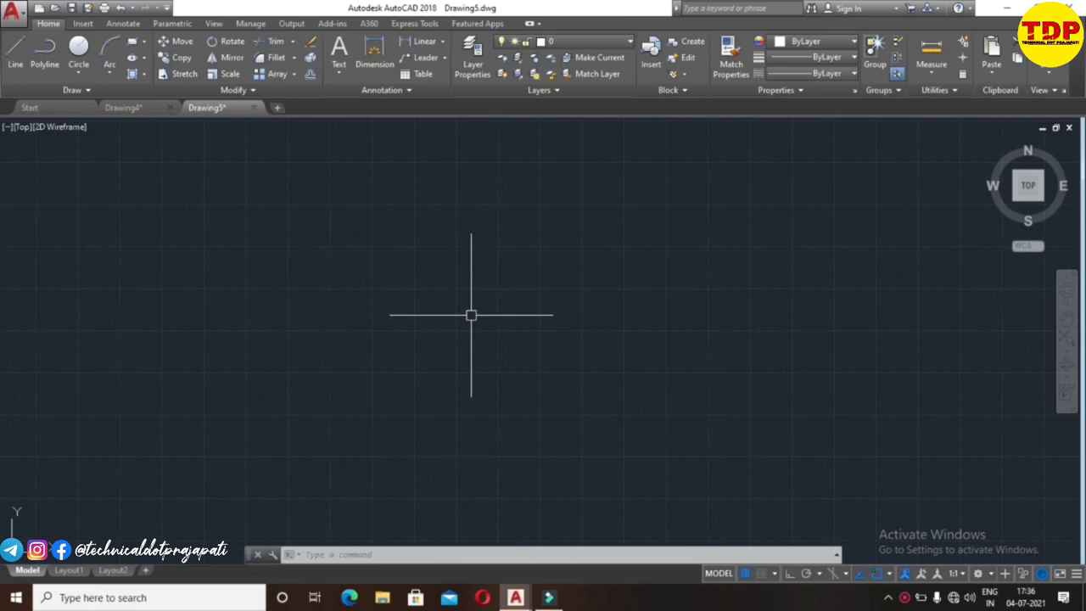
# Draw a wide rectangle from two corner points in Drawing5, then start EXPLODE
pyautogui.write('RE')
pyautogui.write('C')
pyautogui.press('Return')
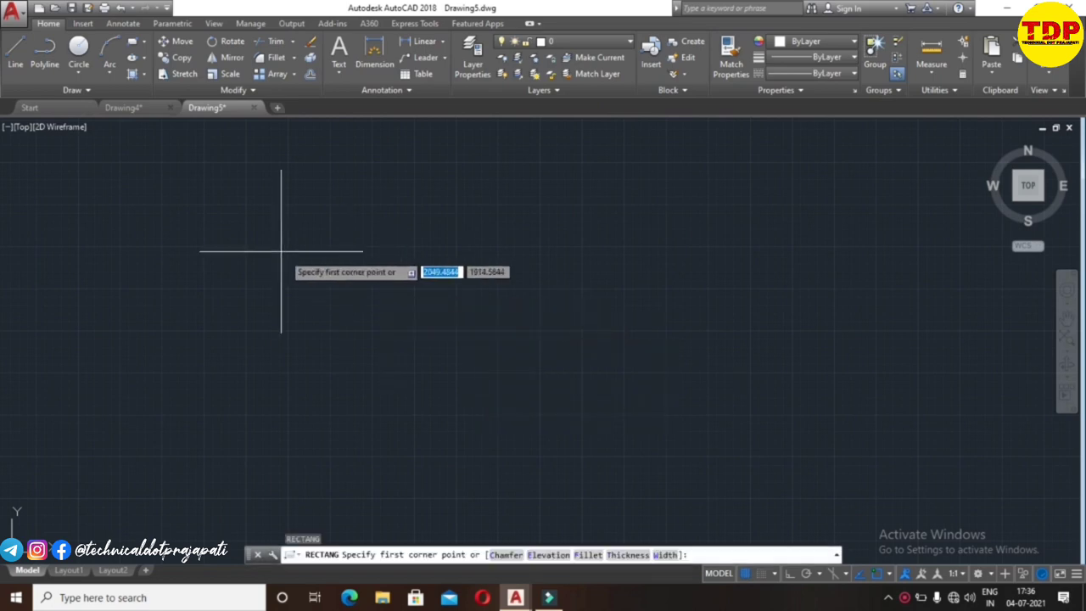
pyautogui.click(284, 235)
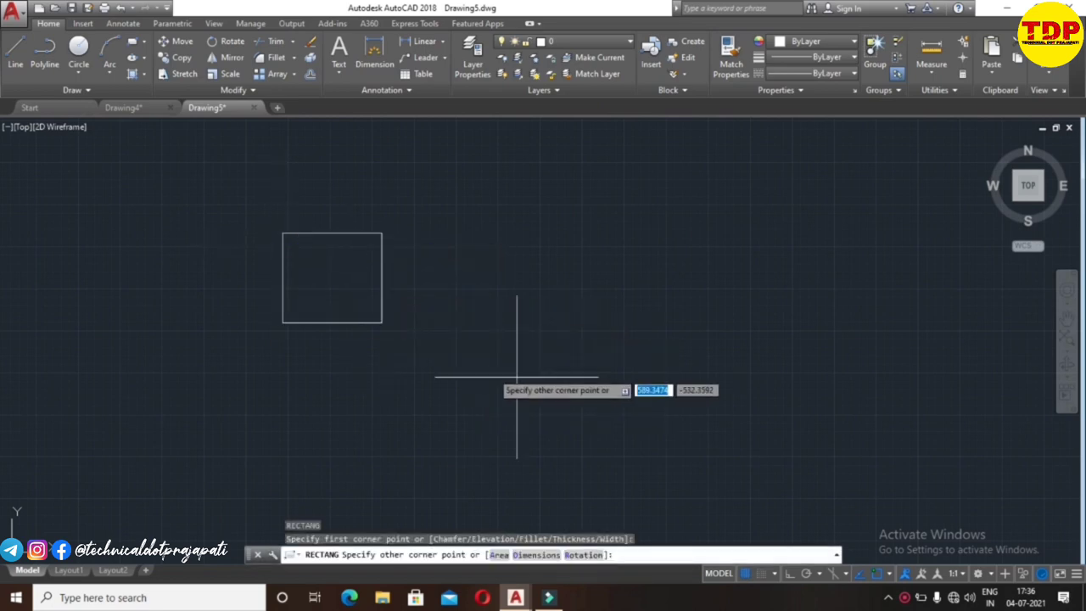
pyautogui.click(654, 376)
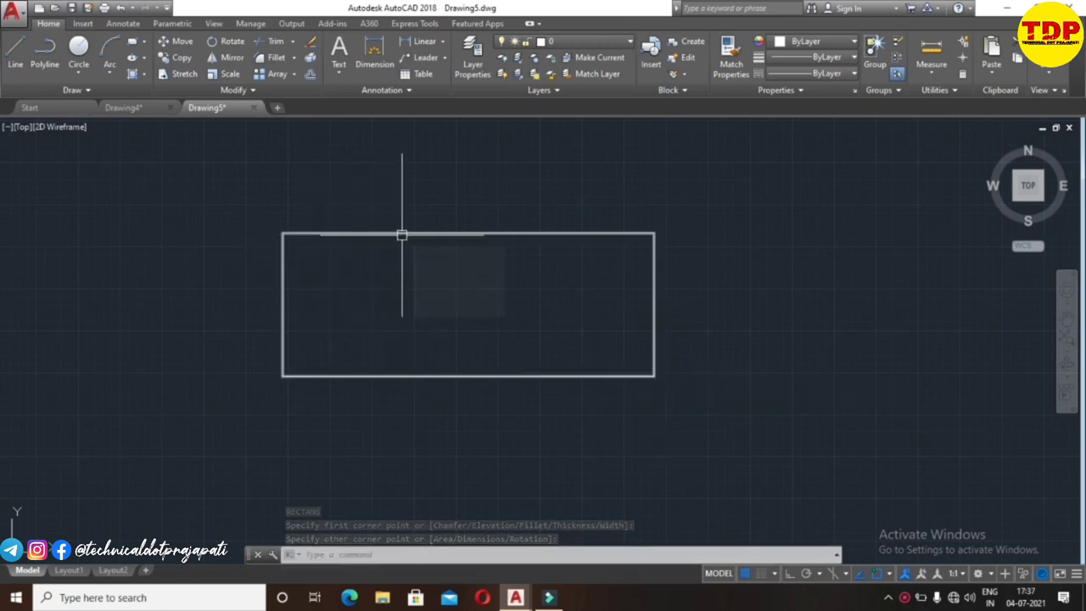
pyautogui.click(400, 236)
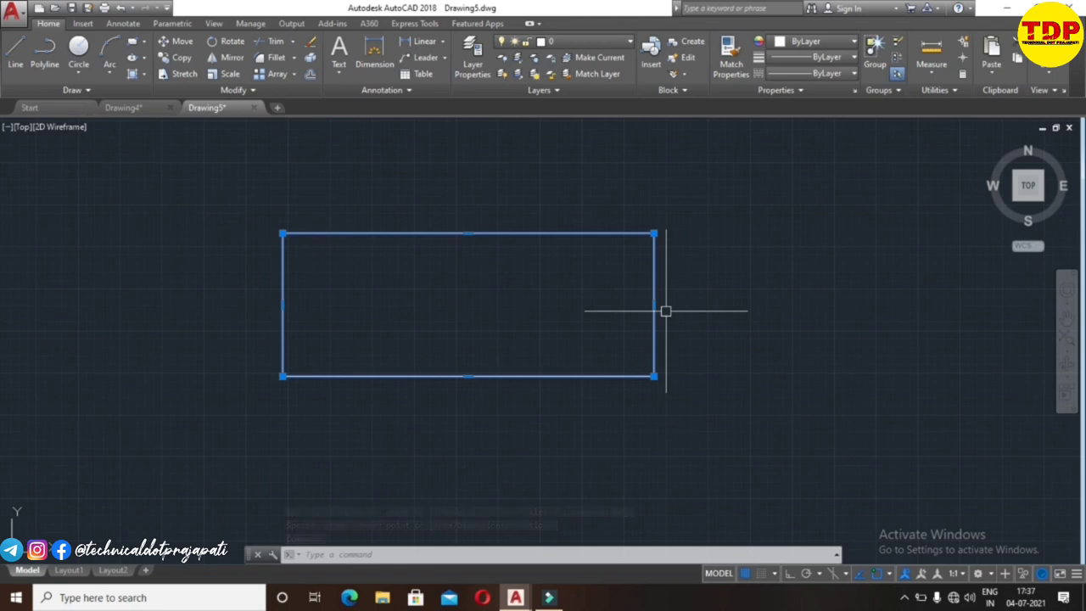
pyautogui.press('Escape')
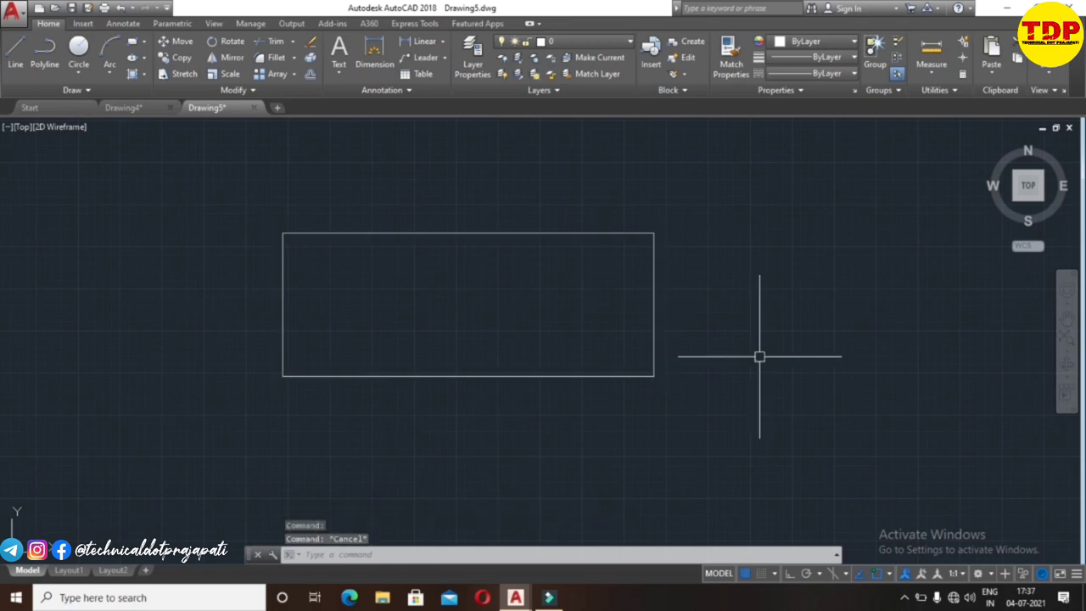
pyautogui.write('x')
pyautogui.press('Return')
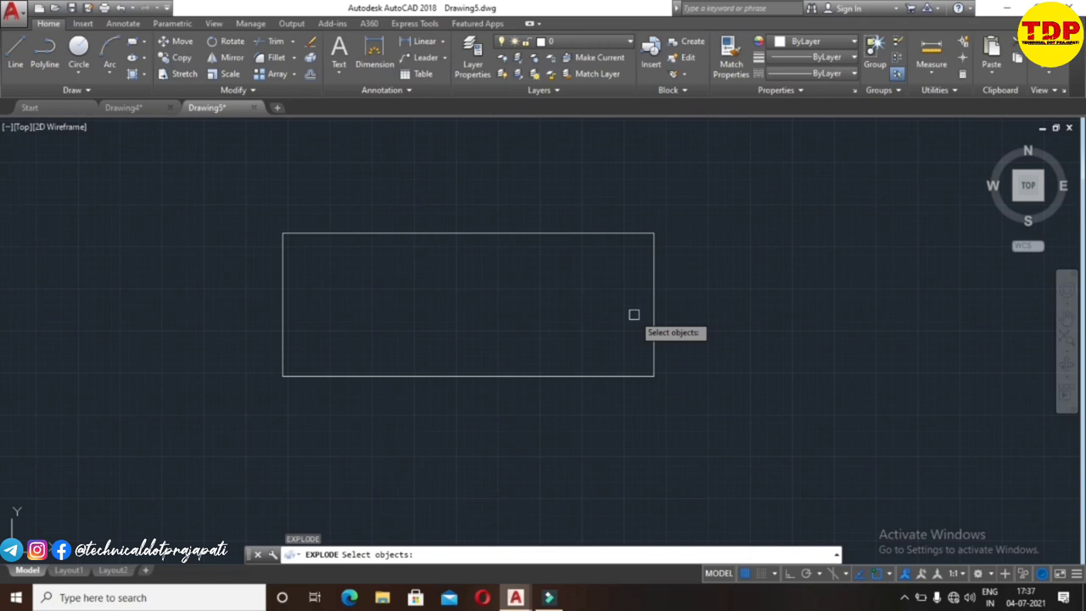
# Explode the rectangle and confirm its bottom edge is now a separate line
pyautogui.click(592, 235)
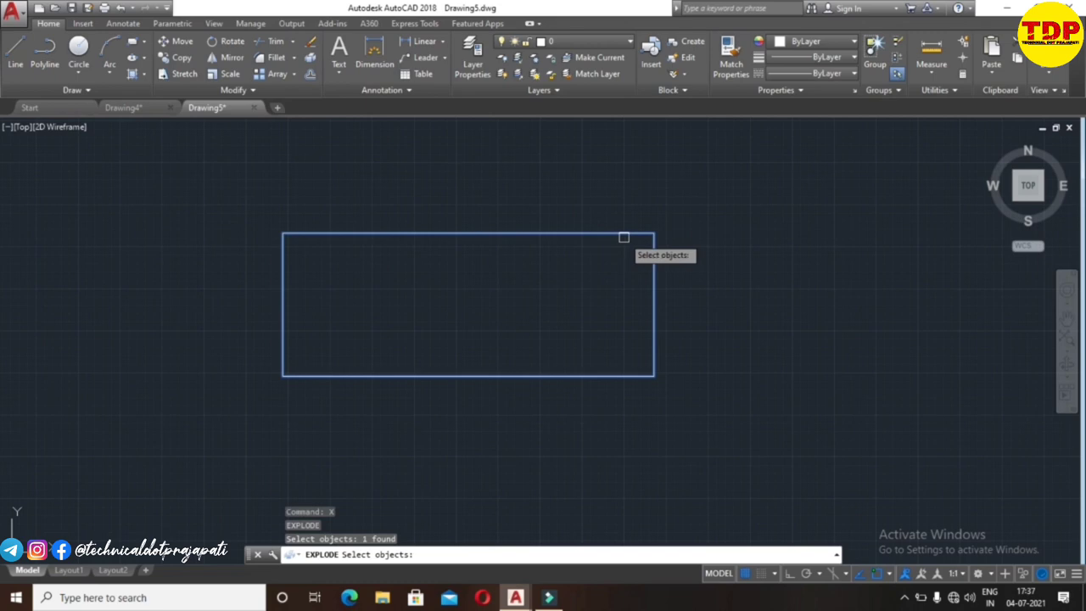
pyautogui.press('Return')
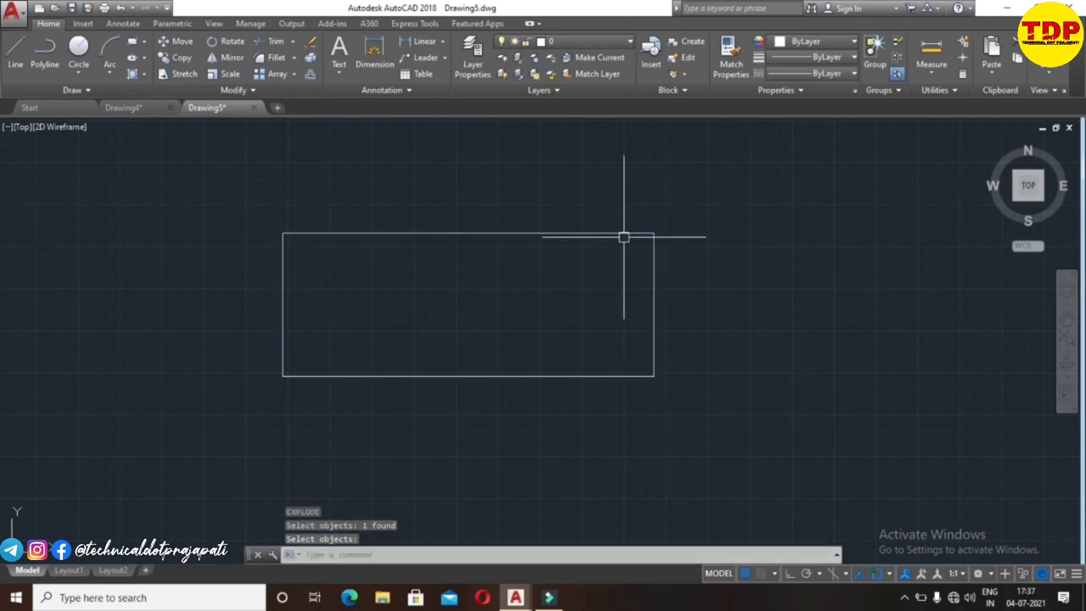
pyautogui.click(517, 377)
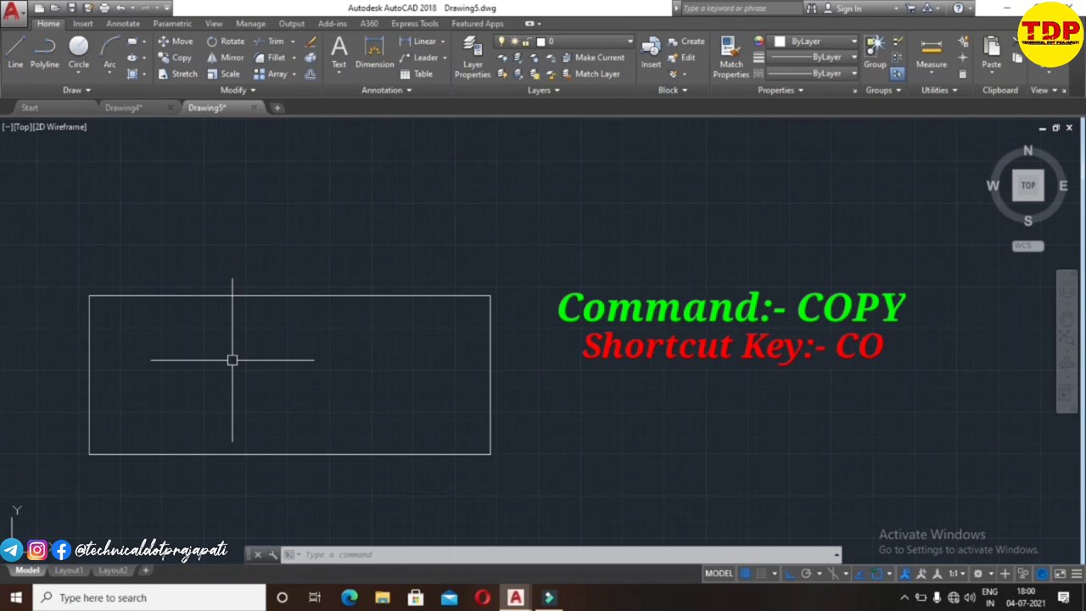
# Copy the rectangle's right edge to the right, above the rectangle, and further right
pyautogui.write('o')
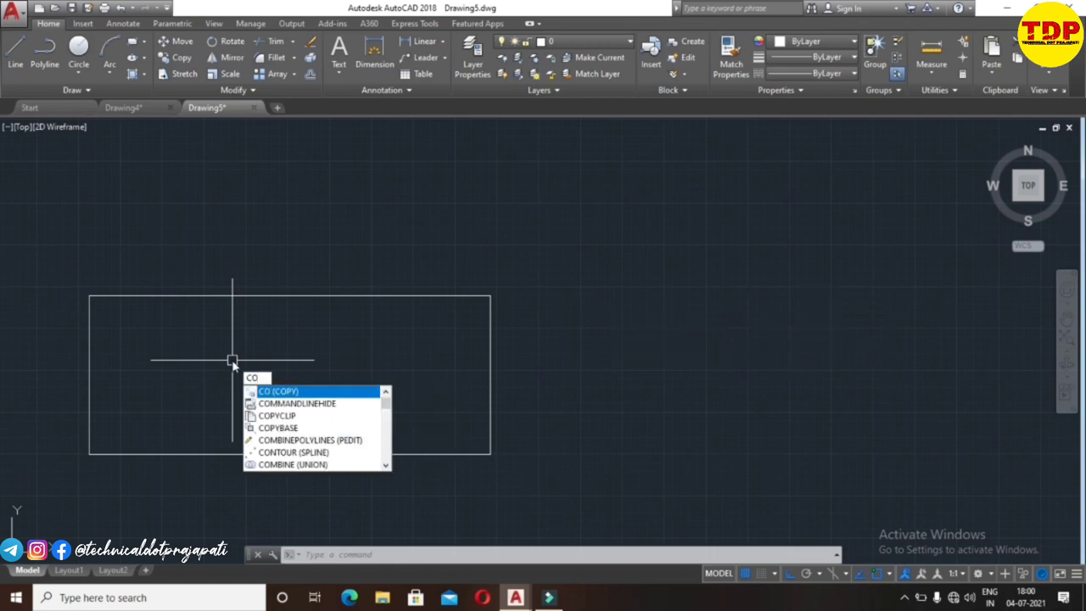
pyautogui.press('Return')
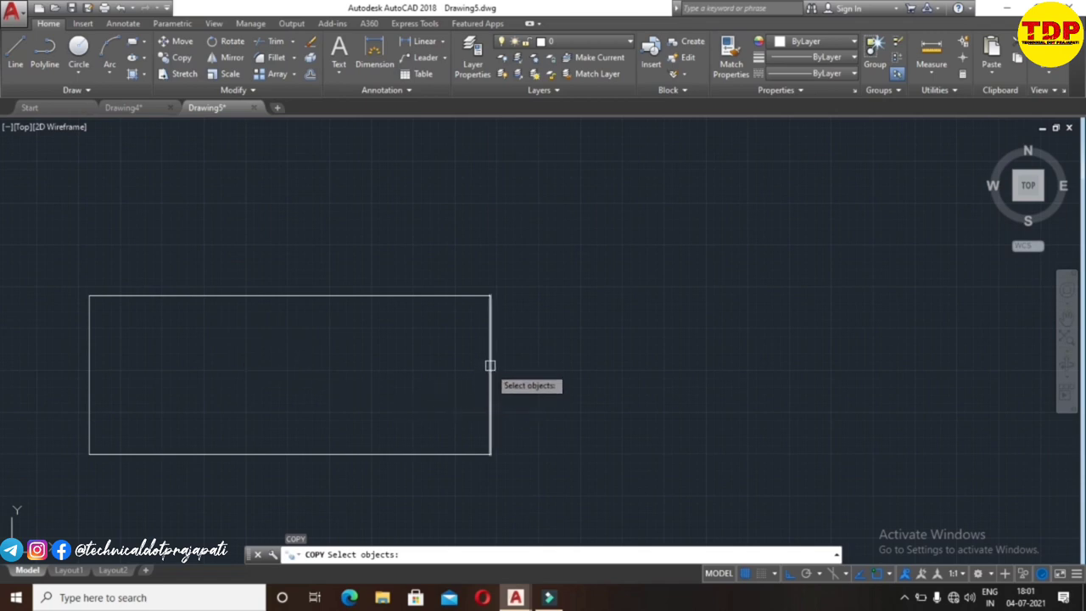
pyautogui.click(490, 364)
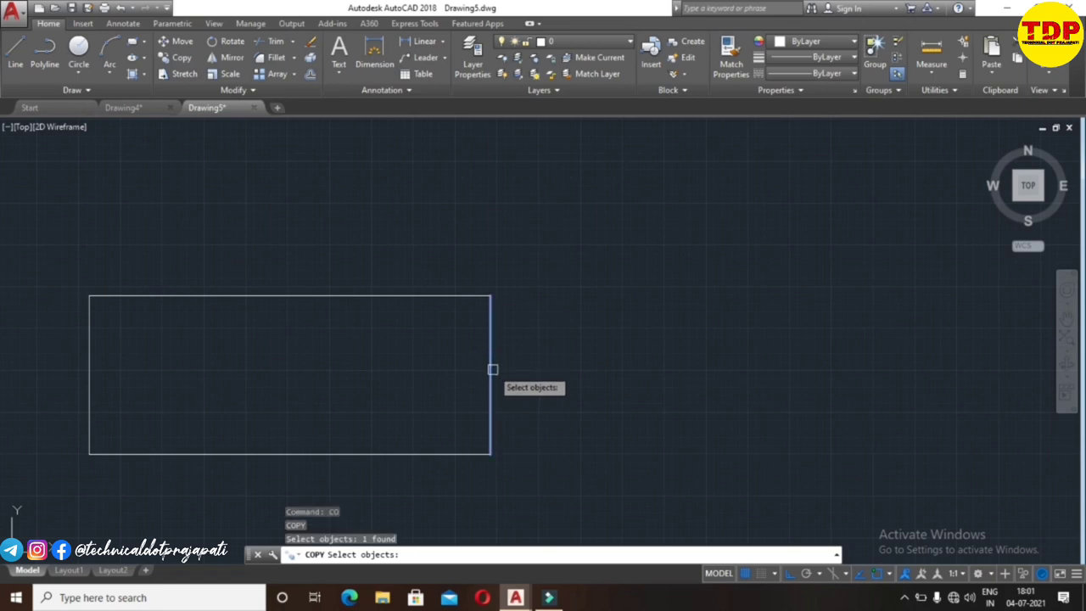
pyautogui.press('Return')
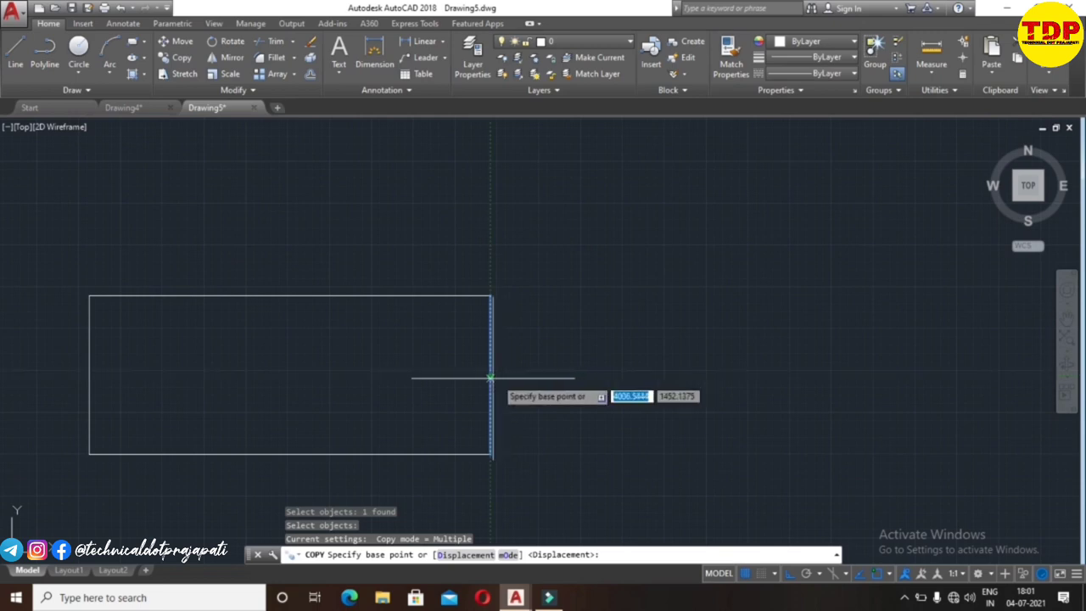
pyautogui.click(490, 375)
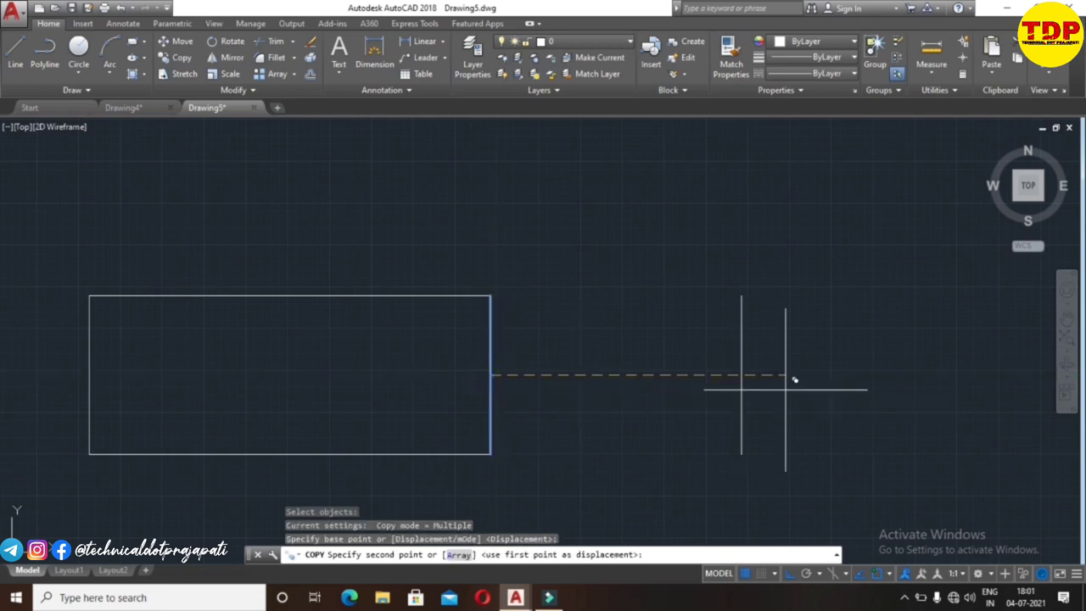
pyautogui.click(889, 375)
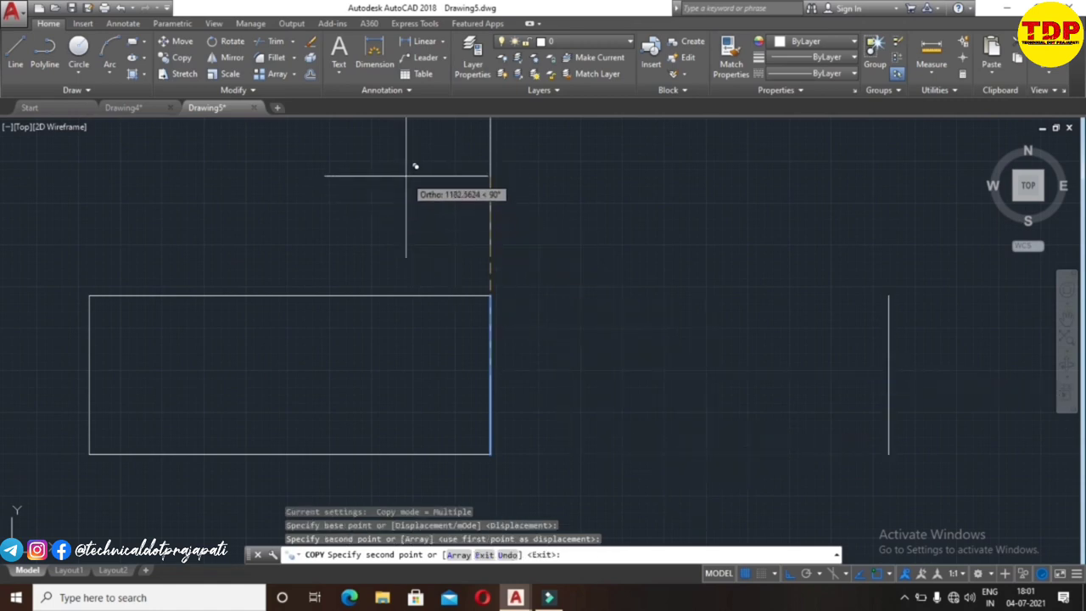
pyautogui.scroll(3, 396, 194)
pyautogui.scroll(-3, 412, 288)
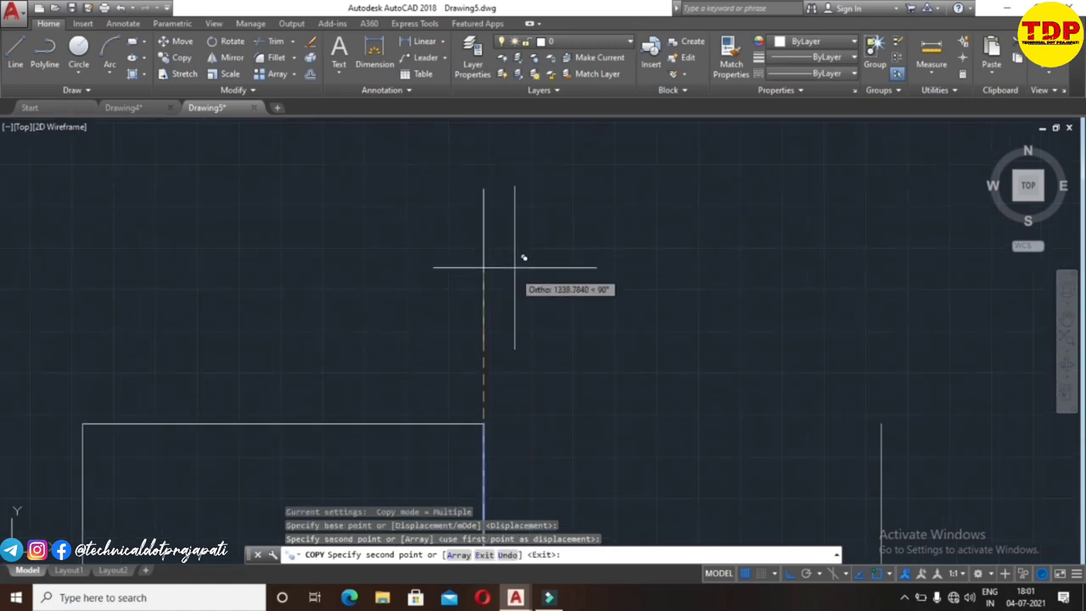
pyautogui.scroll(-2, 518, 270)
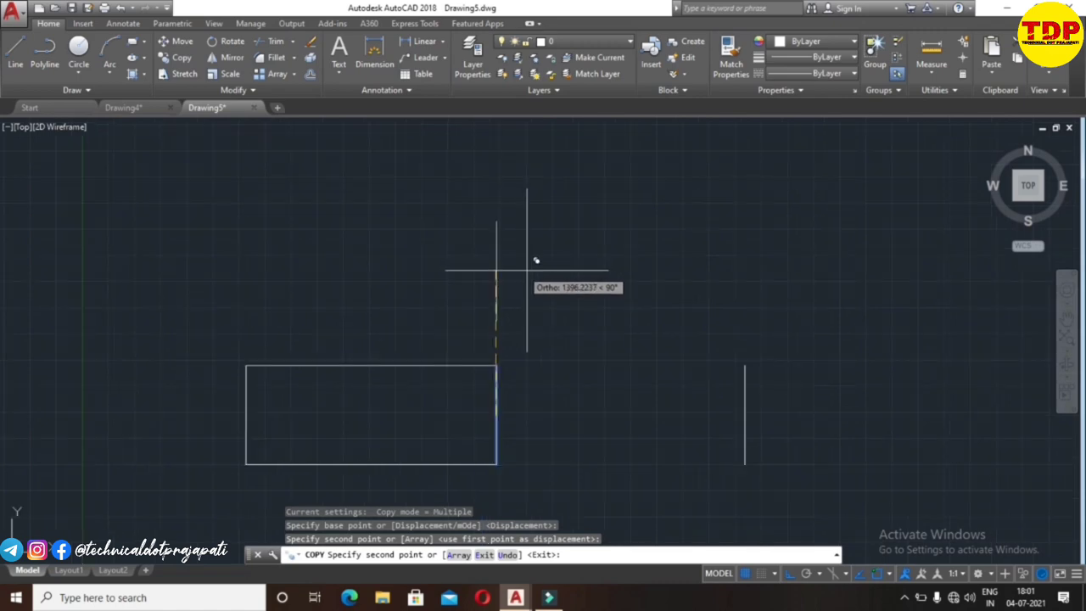
pyautogui.click(518, 229)
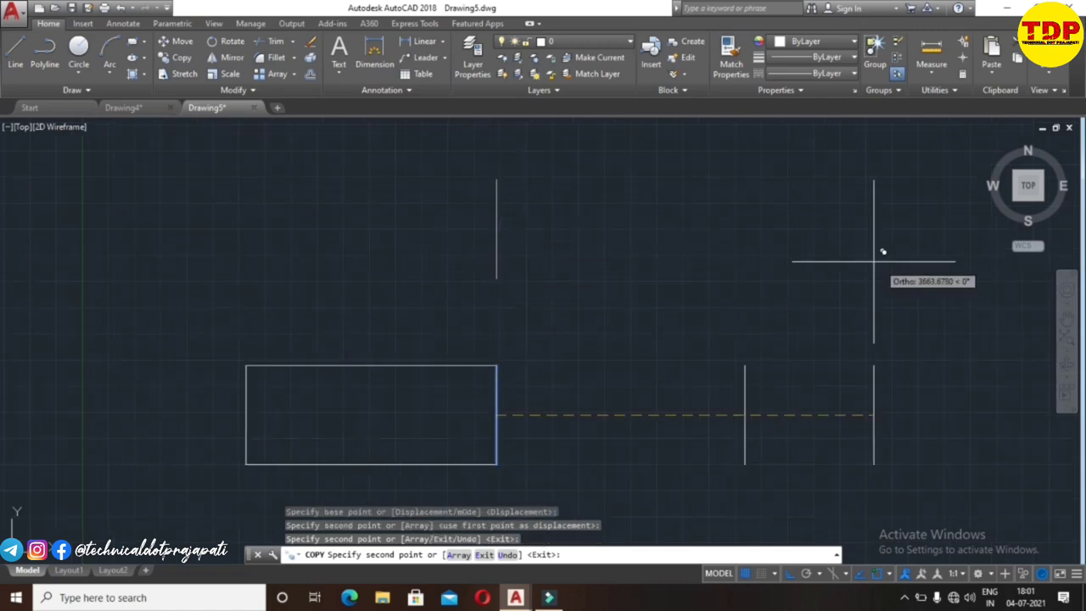
pyautogui.click(905, 265)
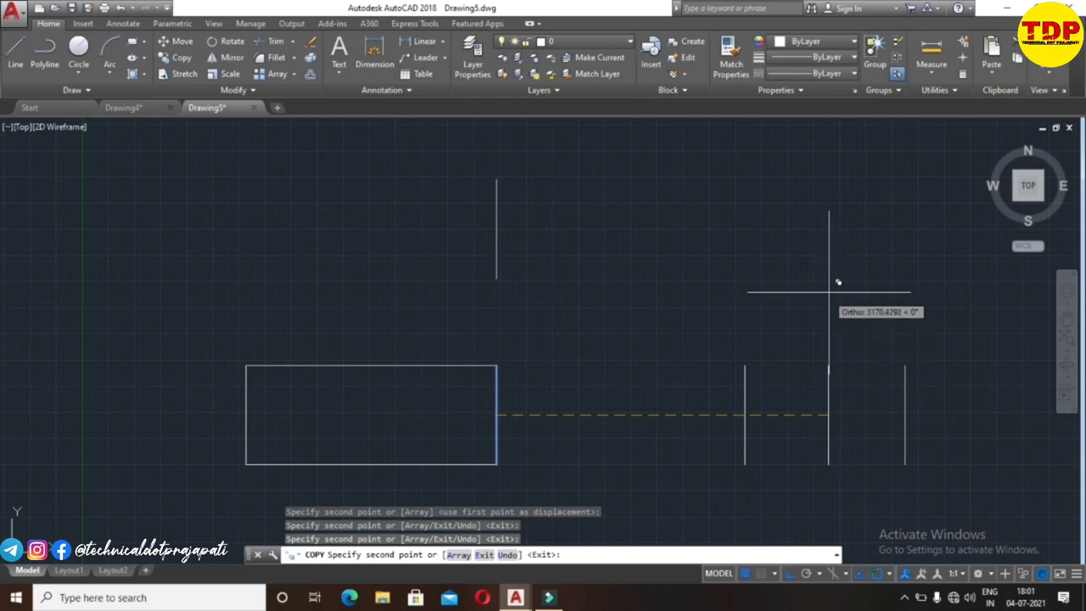
pyautogui.press('Escape')
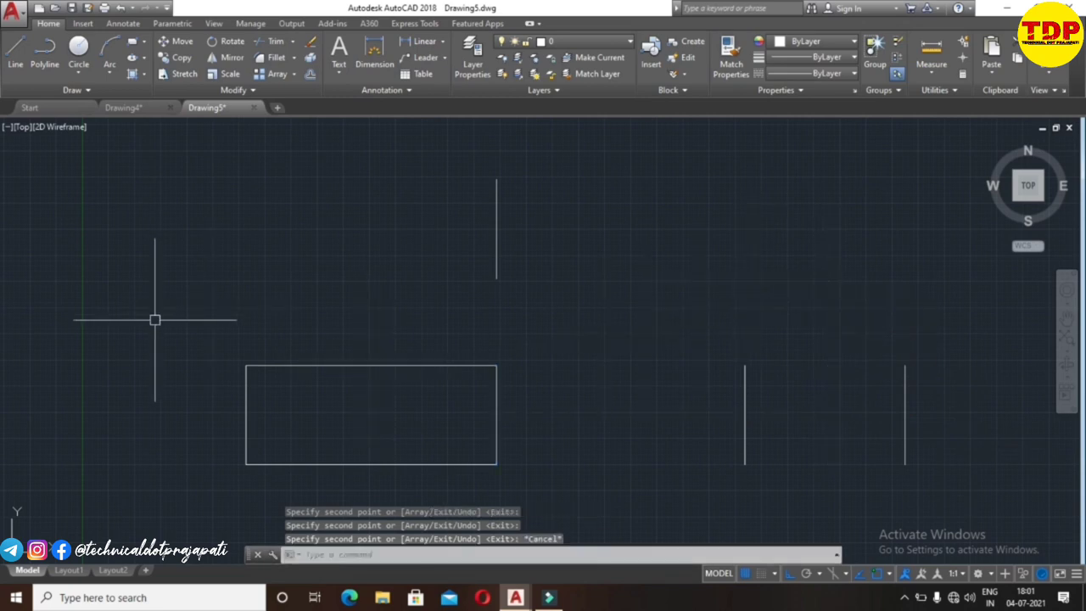
# Window-select the rectangle and copy it from its bottom-right corner to the right
pyautogui.click(151, 318)
pyautogui.click(569, 493)
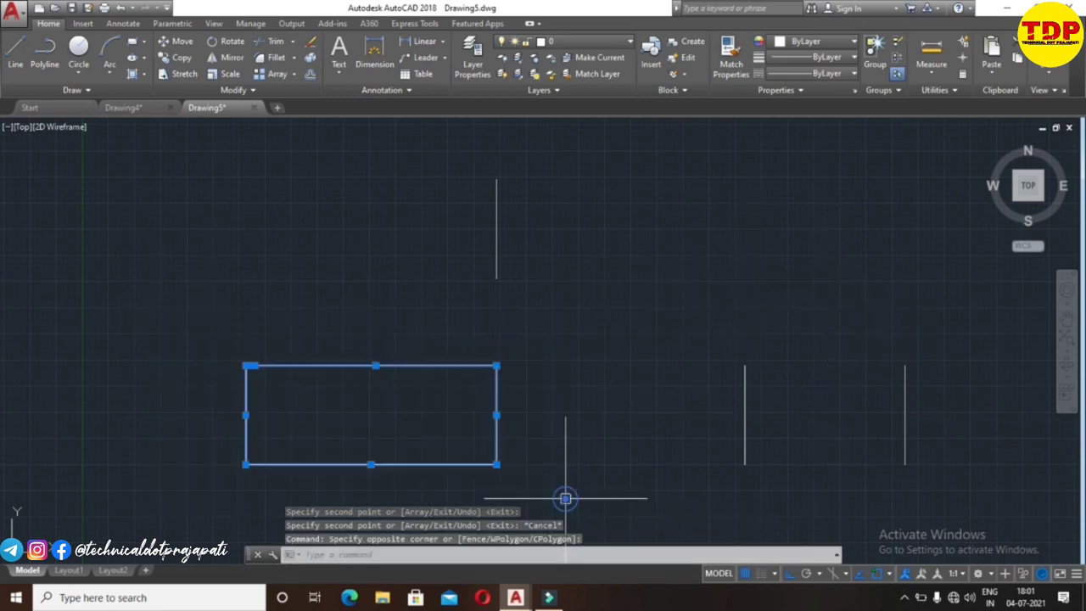
pyautogui.write('CO')
pyautogui.press('Return')
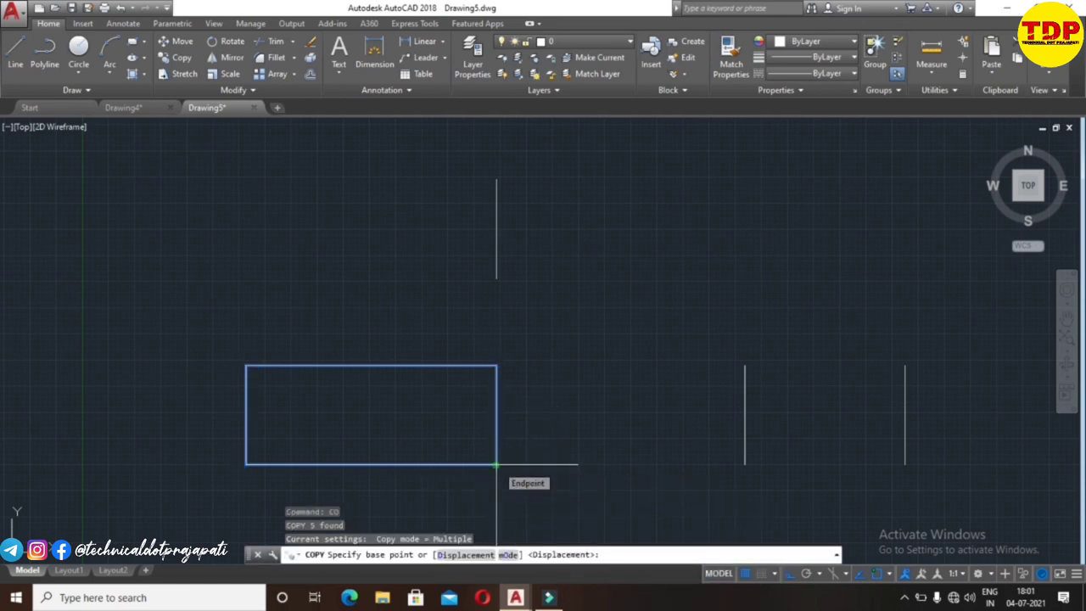
pyautogui.click(496, 464)
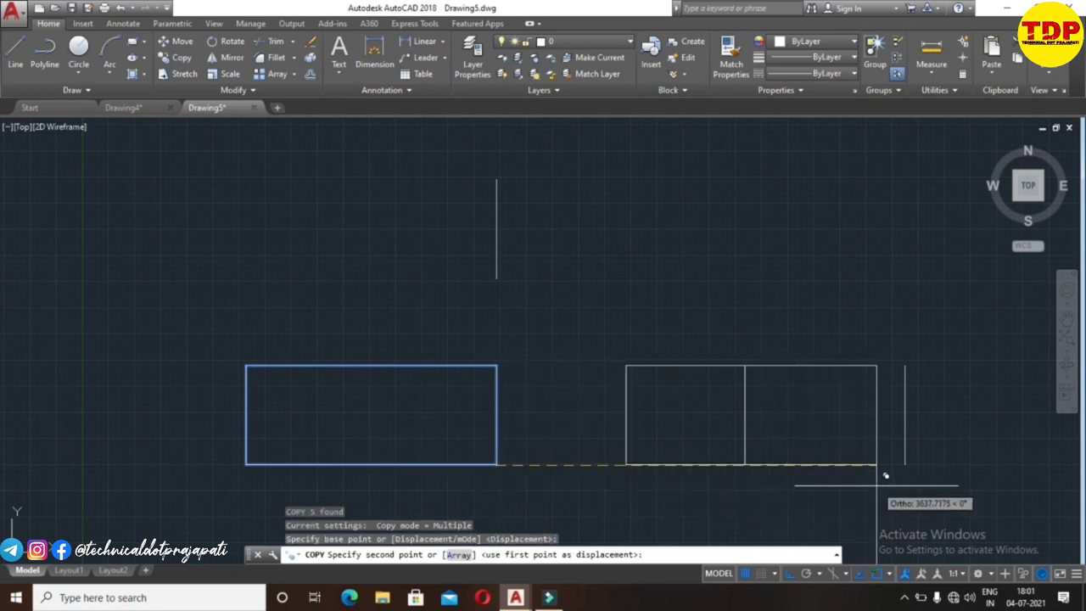
pyautogui.click(886, 476)
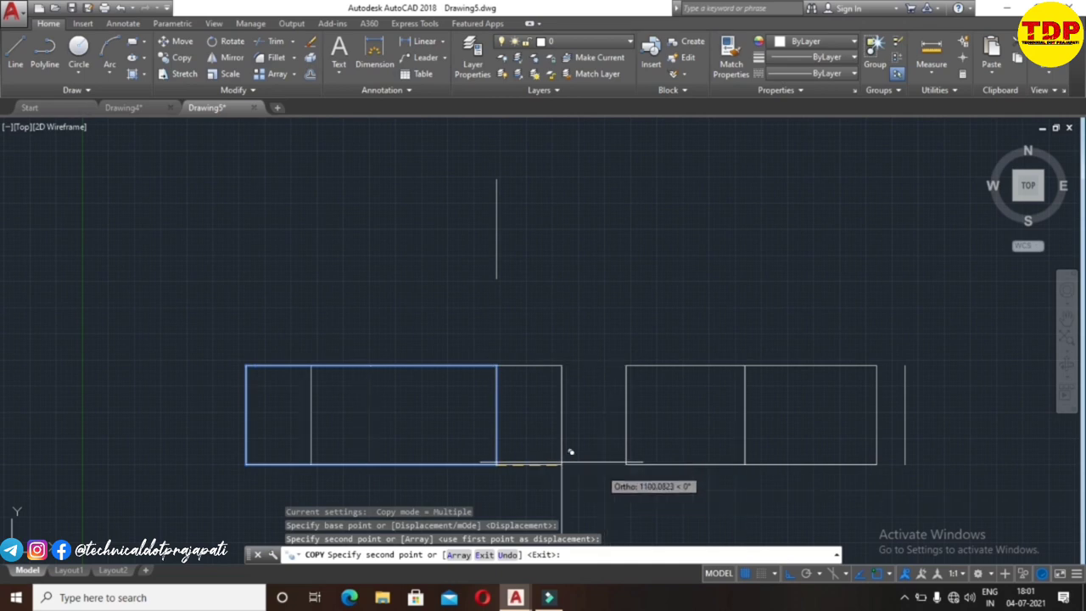
pyautogui.press('Escape')
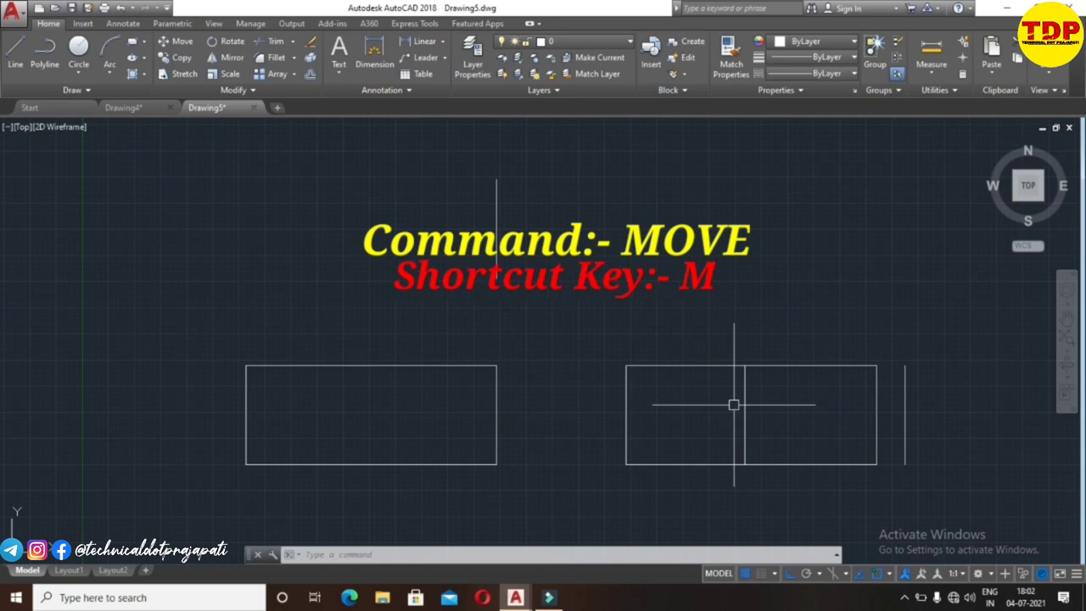
# Move the rightmost vertical line by its bottom end, with Ortho off, near the left rectangle
pyautogui.write('m')
pyautogui.press('Return')
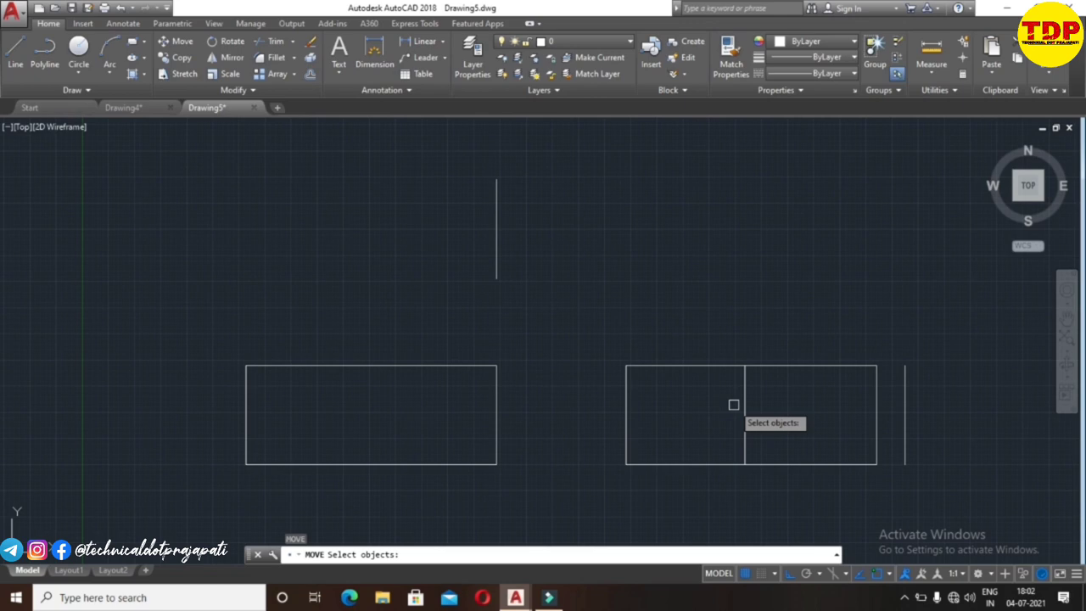
pyautogui.click(907, 413)
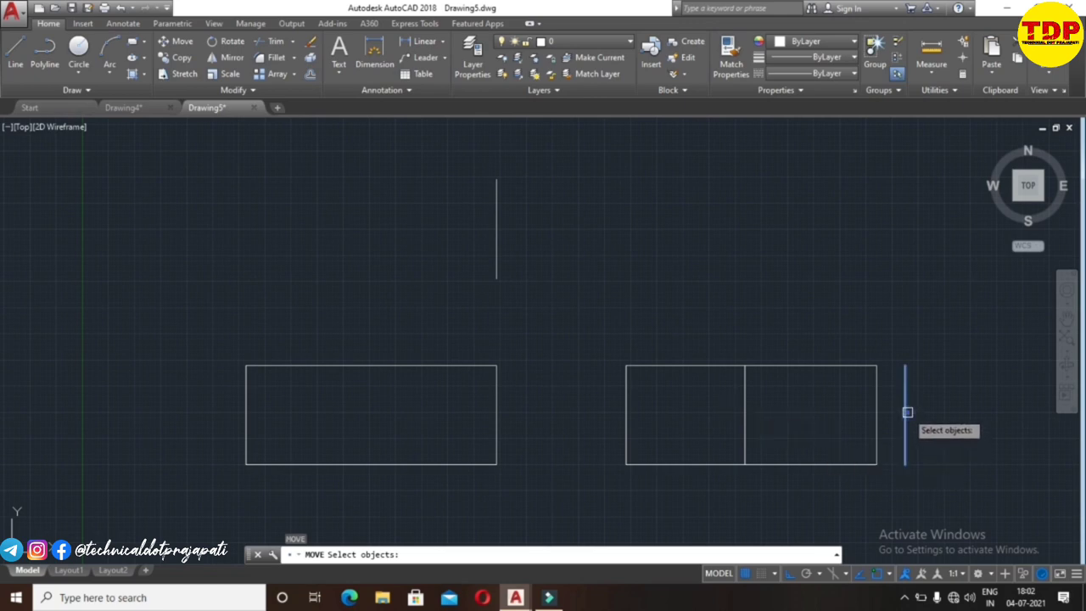
pyautogui.click(908, 412)
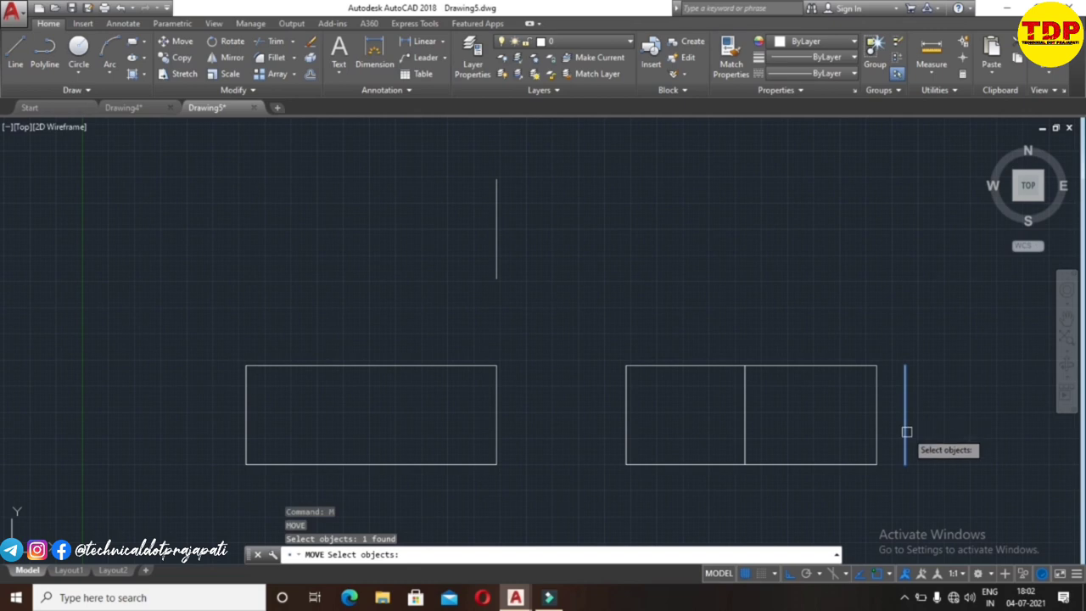
pyautogui.press('Return')
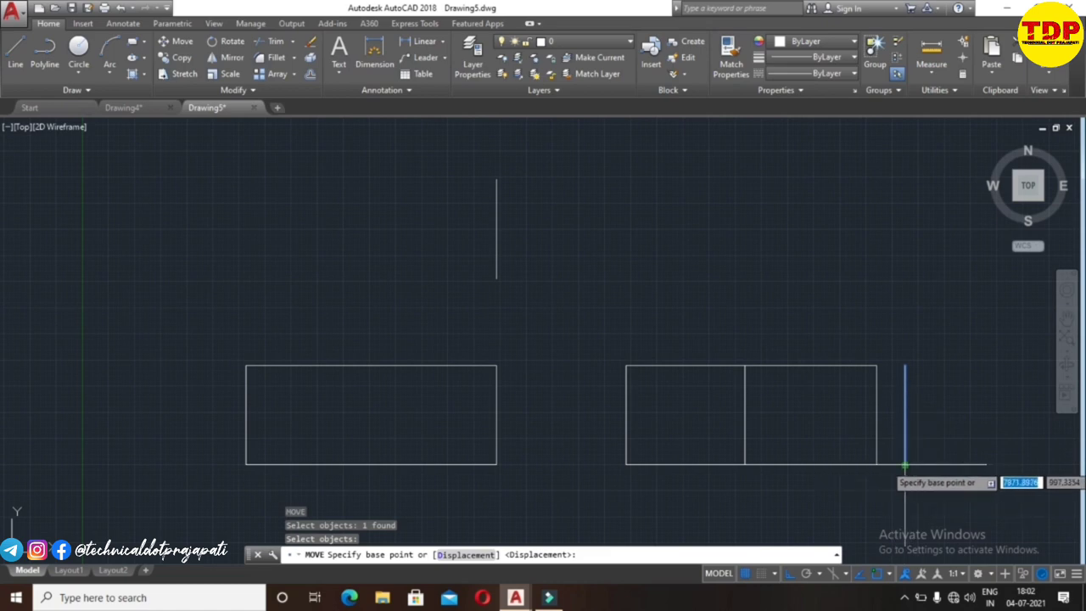
pyautogui.click(905, 464)
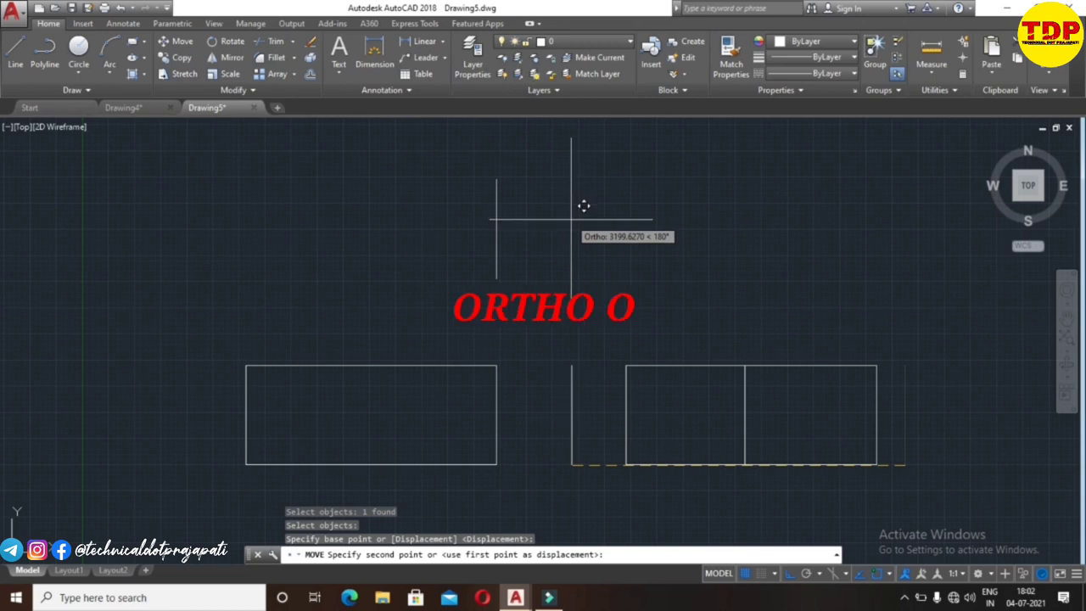
pyautogui.press('F8')
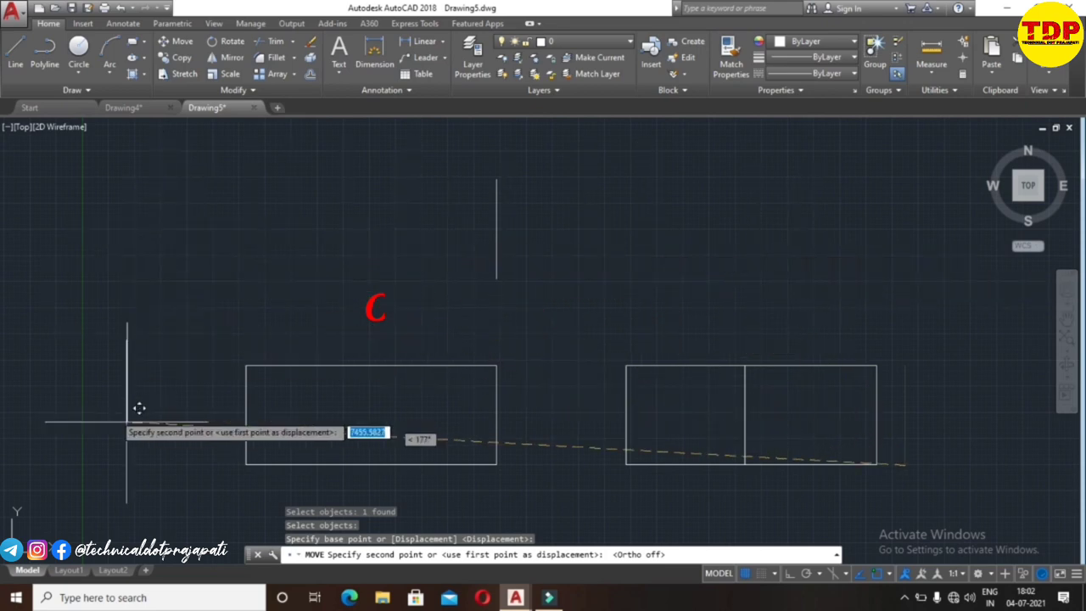
pyautogui.click(295, 237)
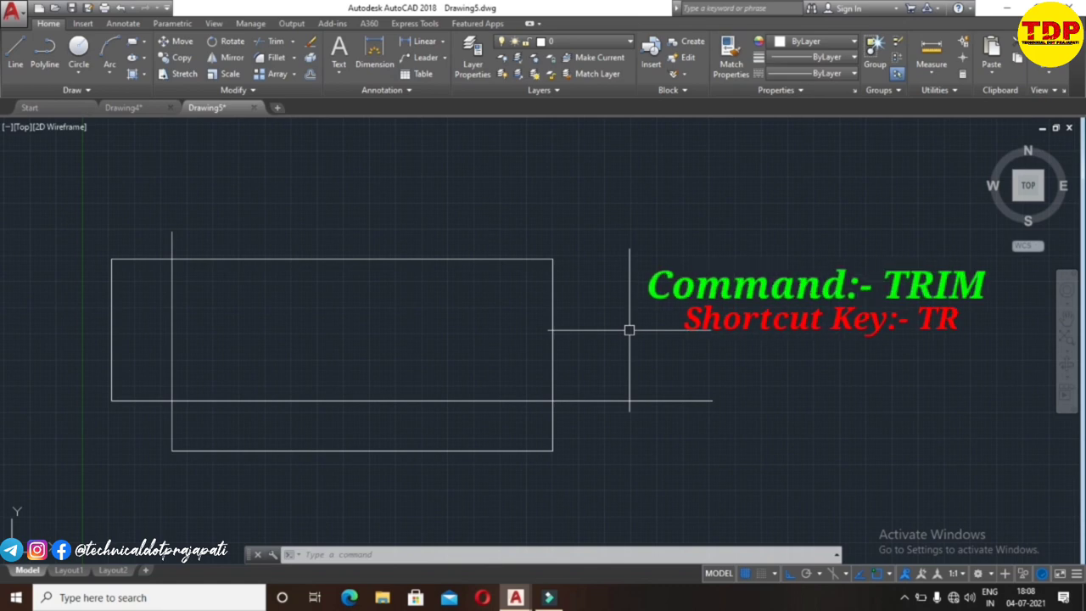
# Trim the protruding right line and the interior vertical and horizontal segments using all edges
pyautogui.write('r')
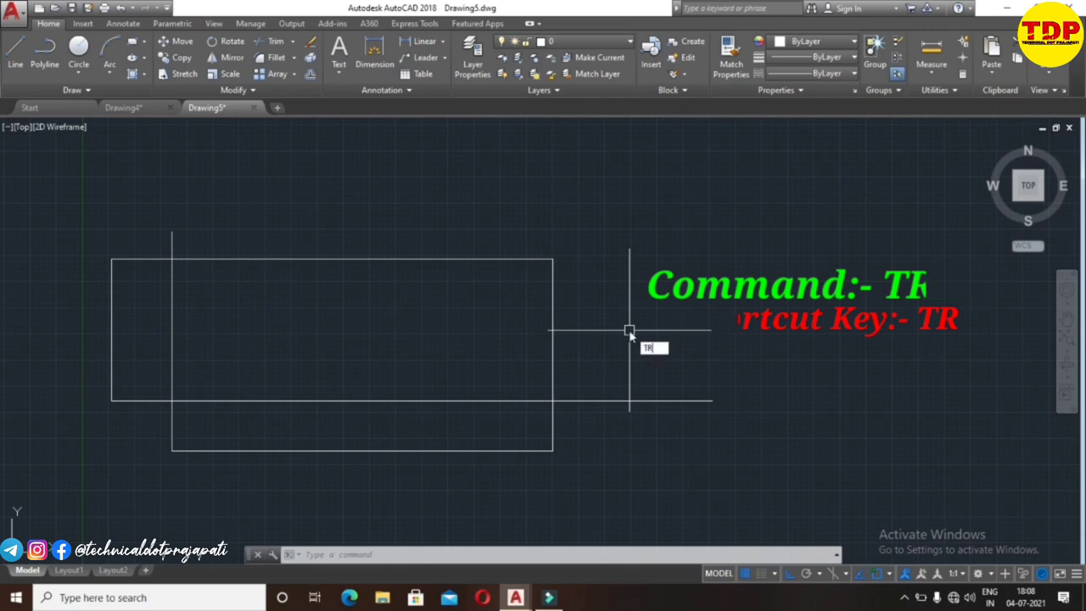
pyautogui.press('Return')
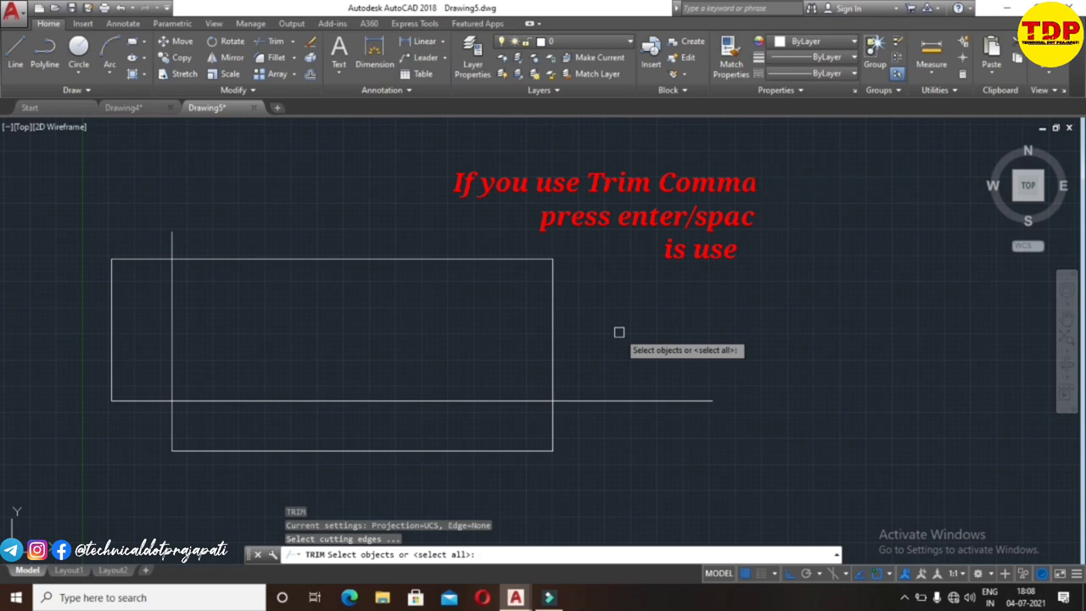
pyautogui.press('Return')
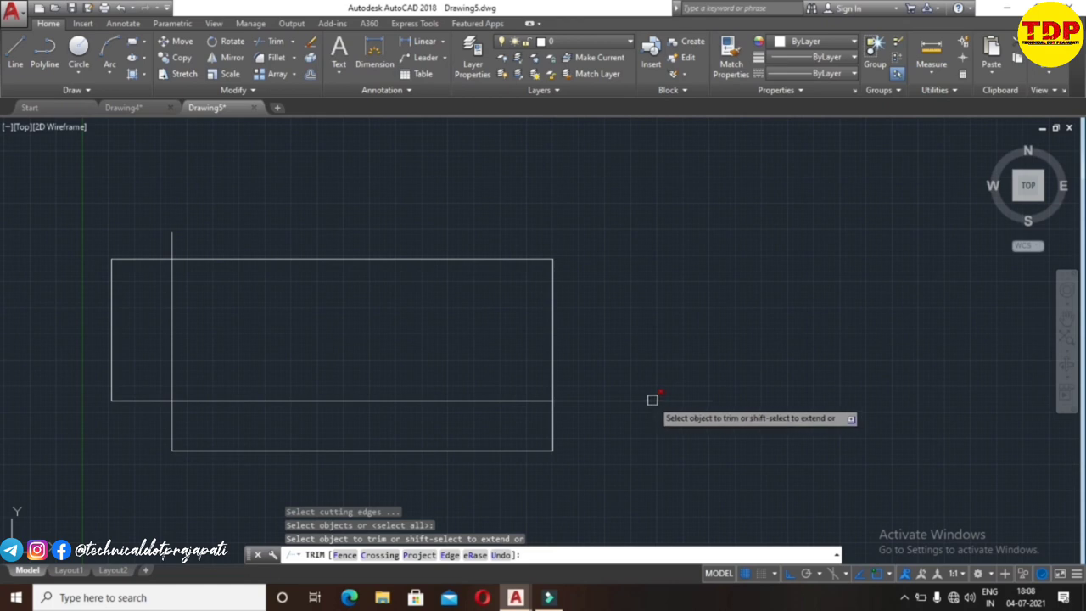
pyautogui.click(652, 399)
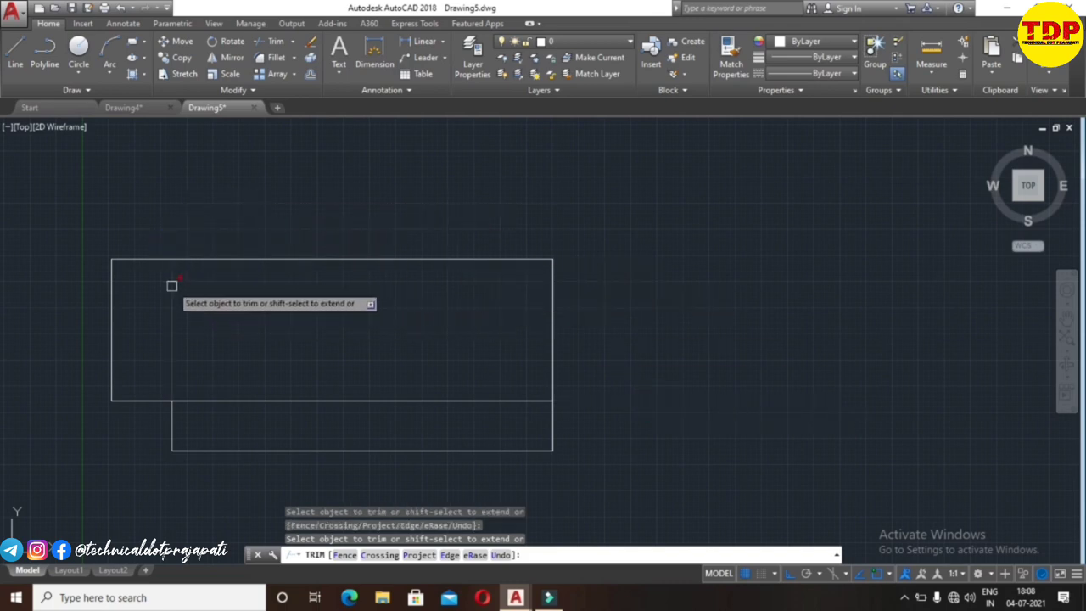
pyautogui.click(171, 286)
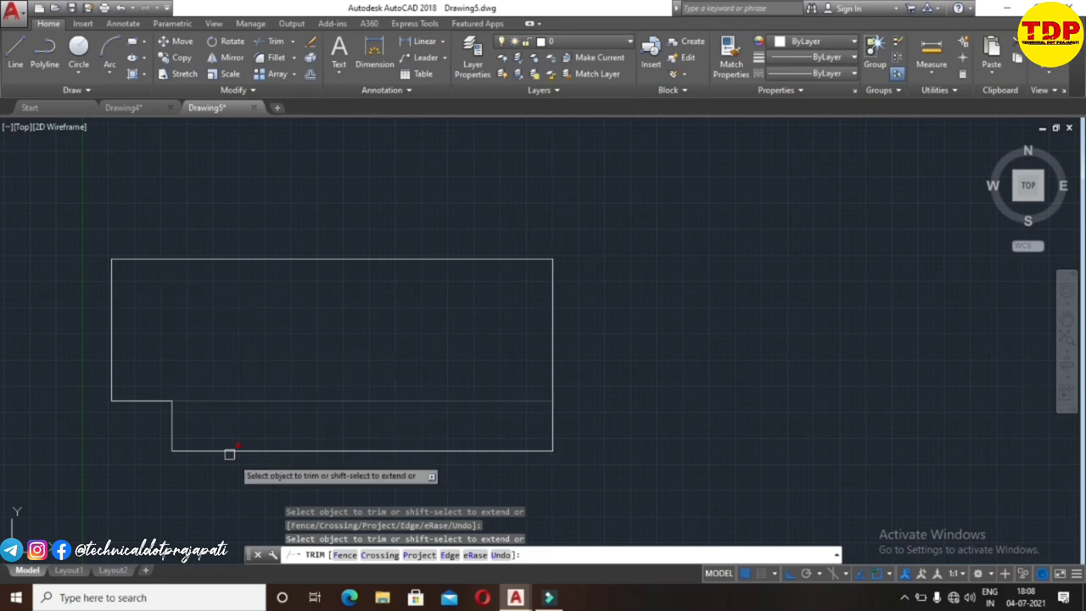
pyautogui.click(284, 401)
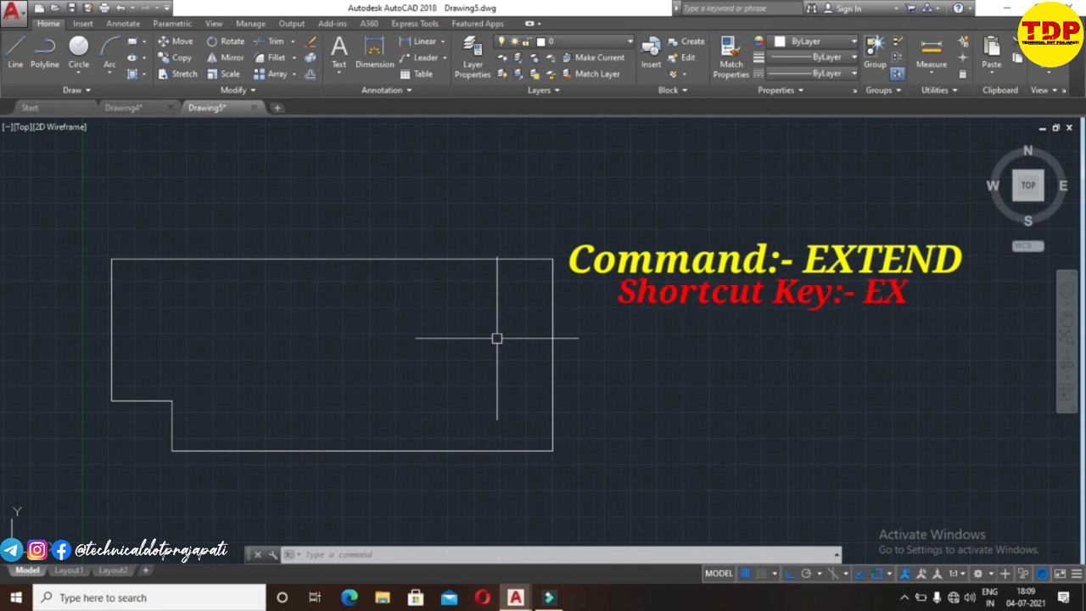
# Extend the short horizontal edge rightward and the short vertical edge down to the bottom edge
pyautogui.write('e')
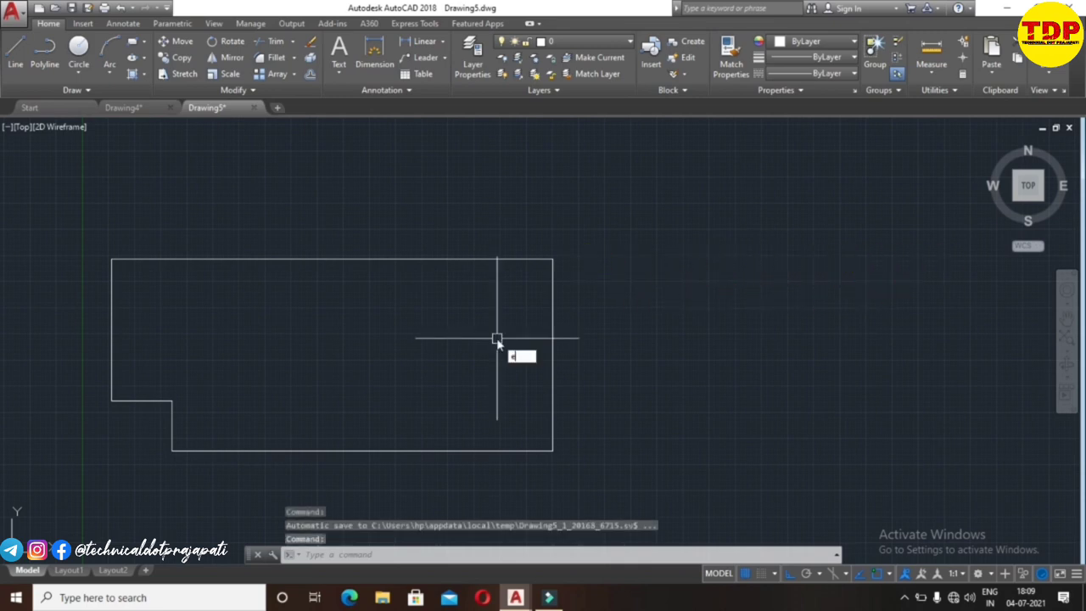
pyautogui.write('x')
pyautogui.press('Return')
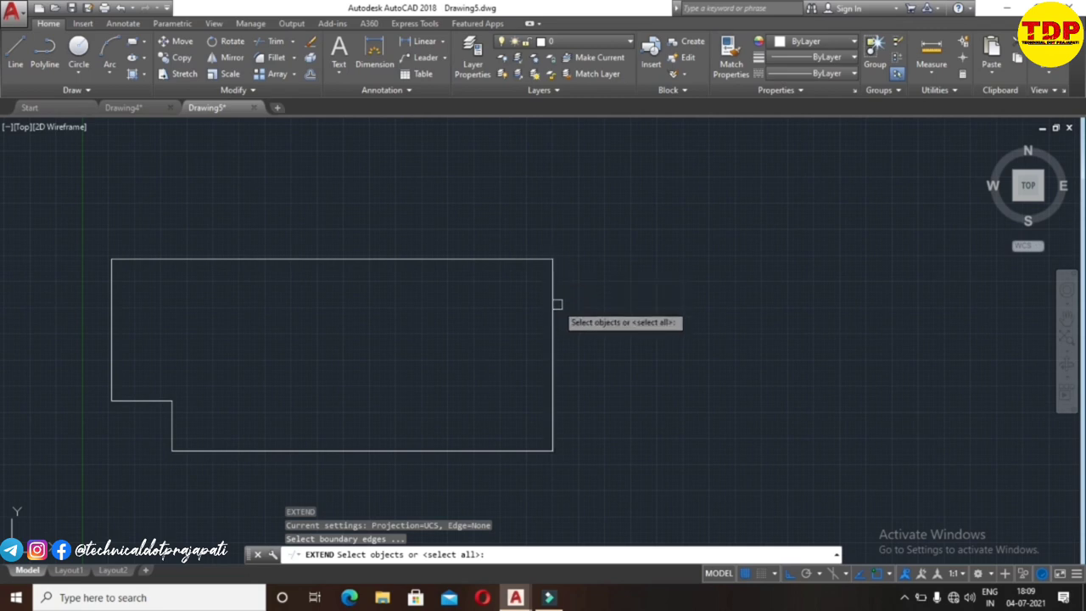
pyautogui.press('Return')
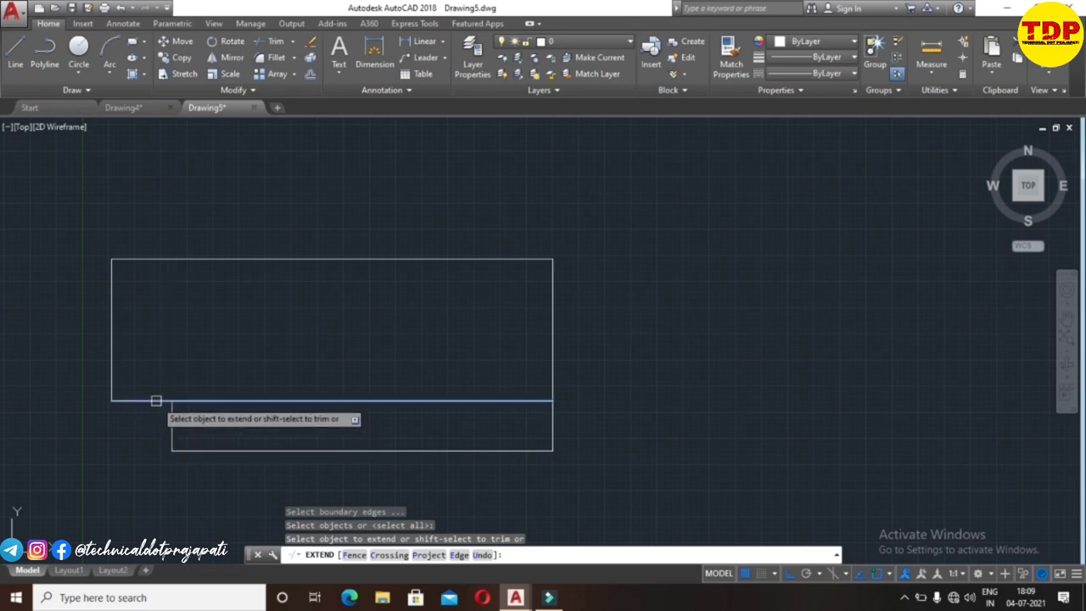
pyautogui.click(156, 401)
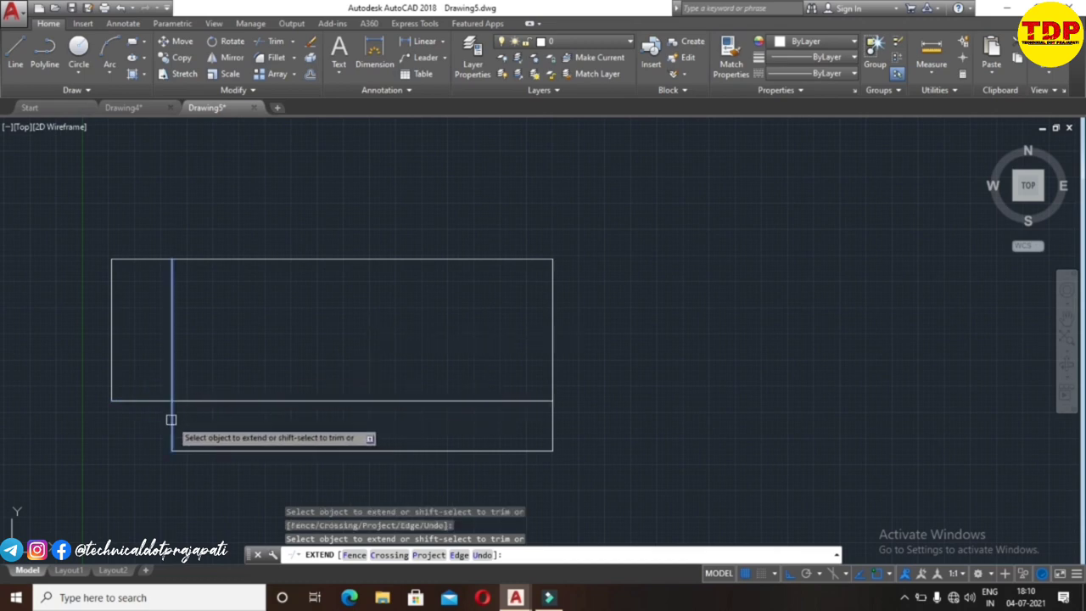
pyautogui.click(171, 420)
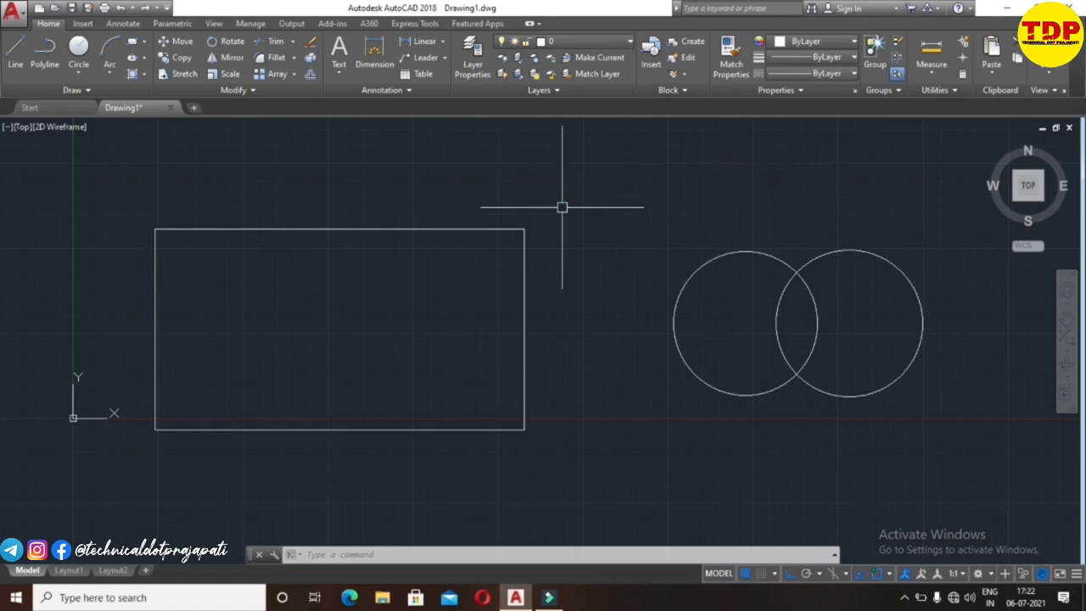
# Fillet the top and right edges with 90 at the prompt, then turn polar tracking off
pyautogui.write('F')
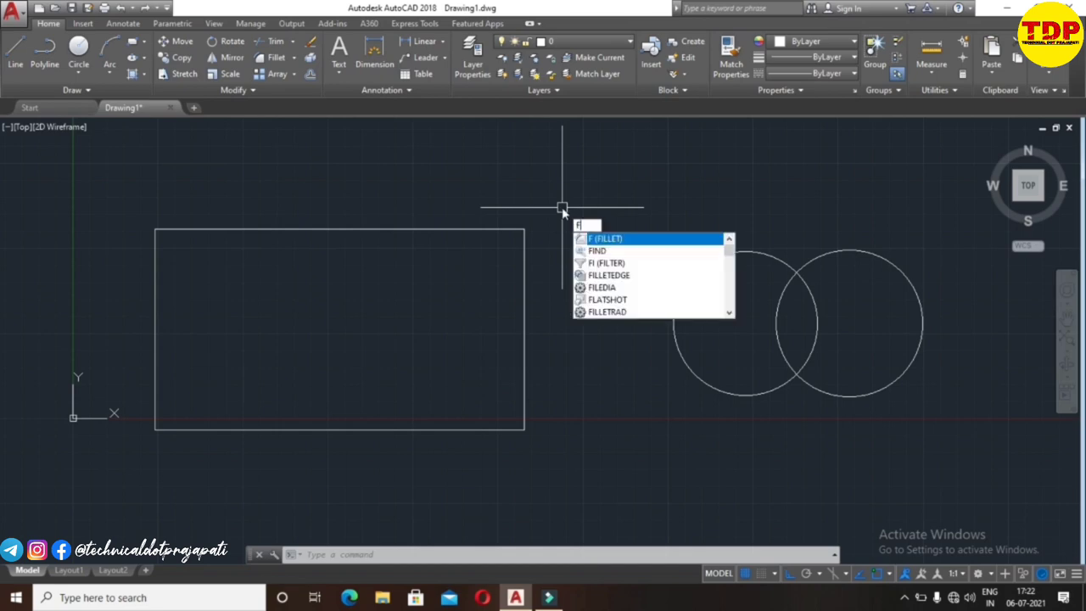
pyautogui.press('Return')
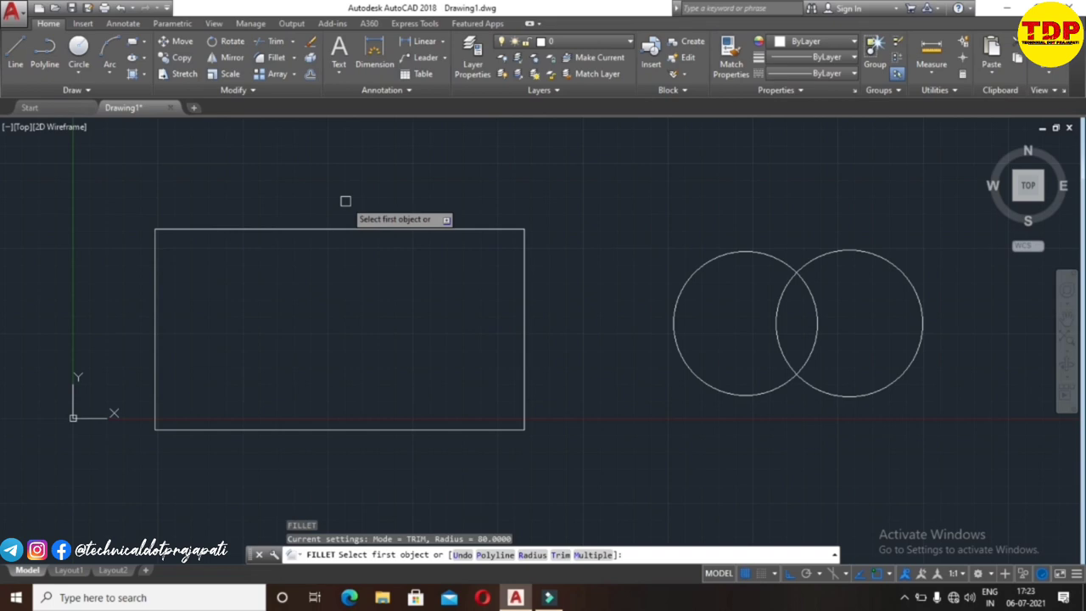
pyautogui.write('90')
pyautogui.press('Return')
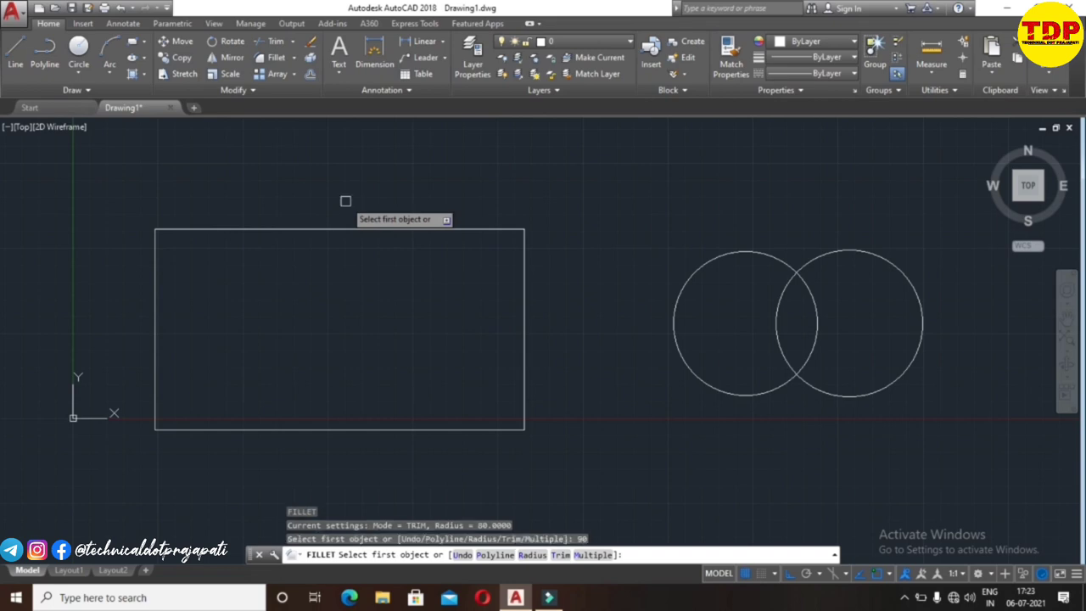
pyautogui.click(450, 233)
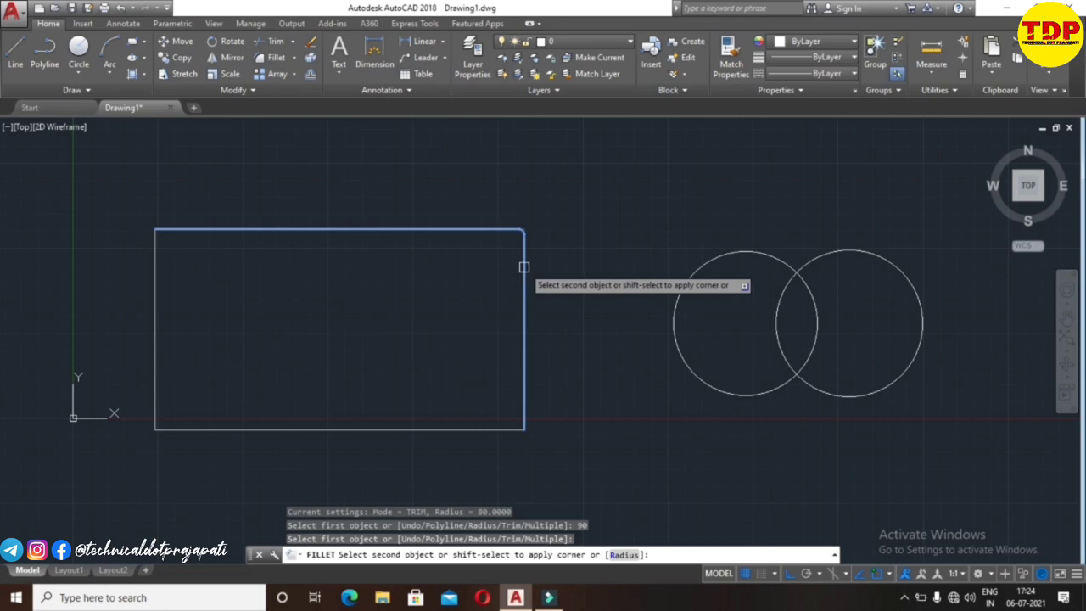
pyautogui.click(524, 267)
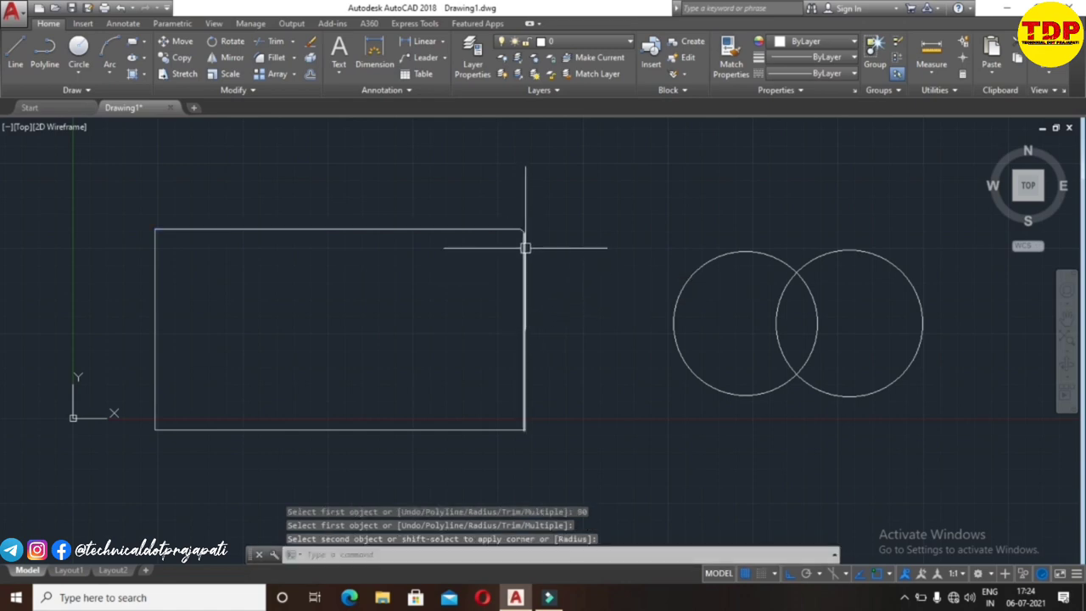
pyautogui.scroll(4, 524, 242)
pyautogui.scroll(1, 519, 229)
pyautogui.scroll(1, 513, 225)
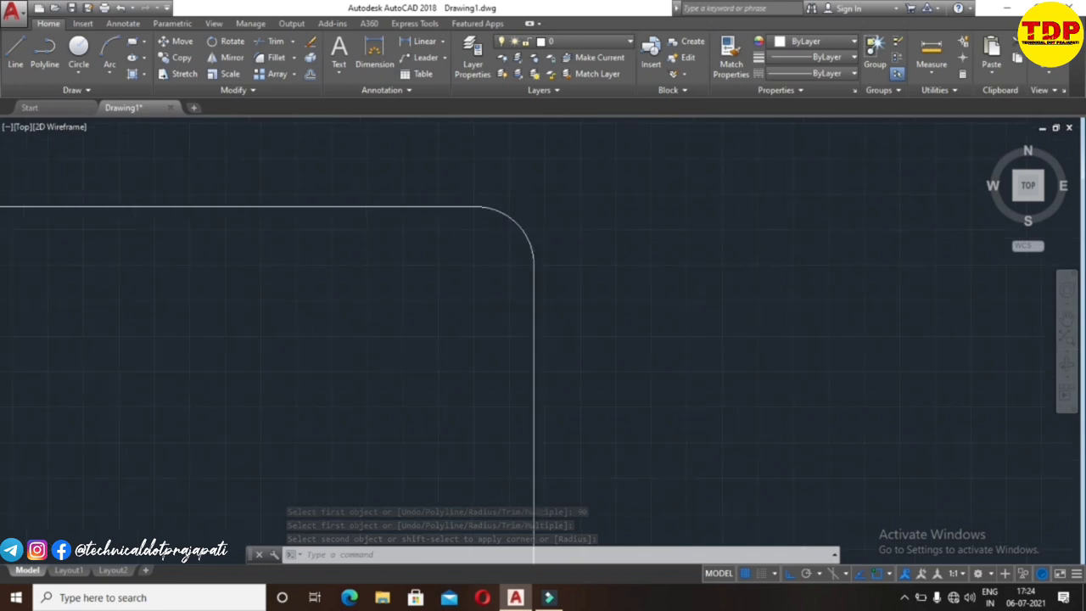
pyautogui.scroll(1, 510, 233)
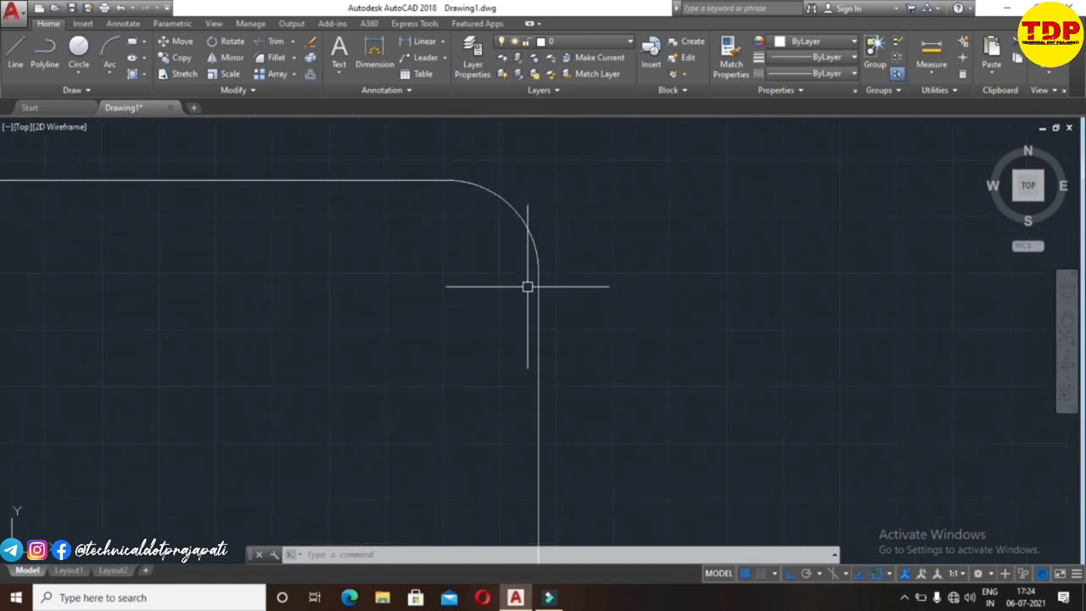
pyautogui.press('F10')
pyautogui.scroll(-2, 388, 287)
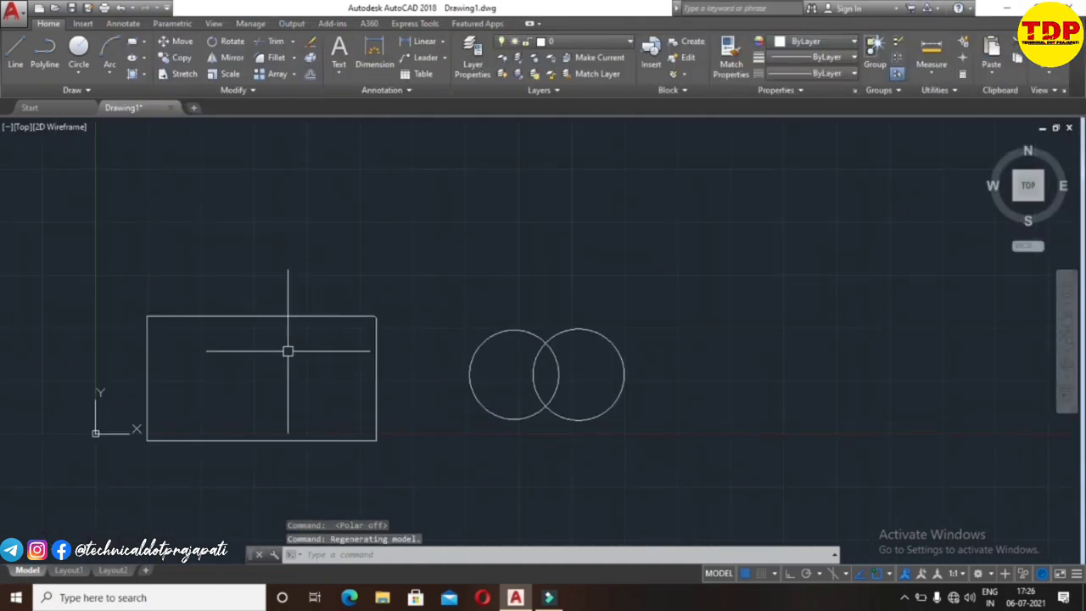
# Undo the last fillet pick, then round the rectangle's bottom-right corner entering 70
pyautogui.moveTo(279, 340); pyautogui.dragTo(447, 216, button='middle')
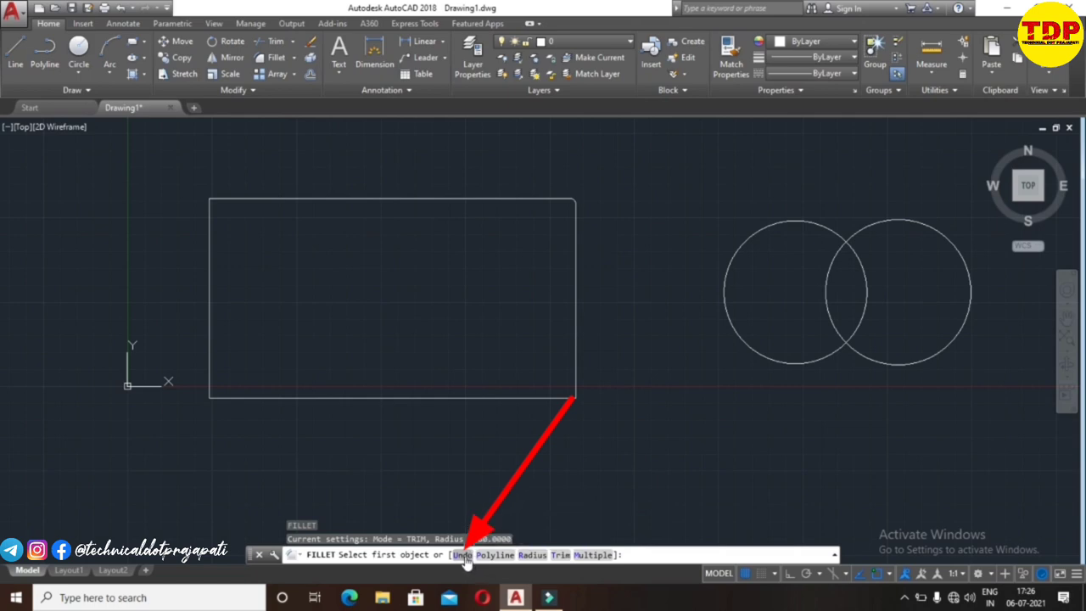
pyautogui.click(463, 556)
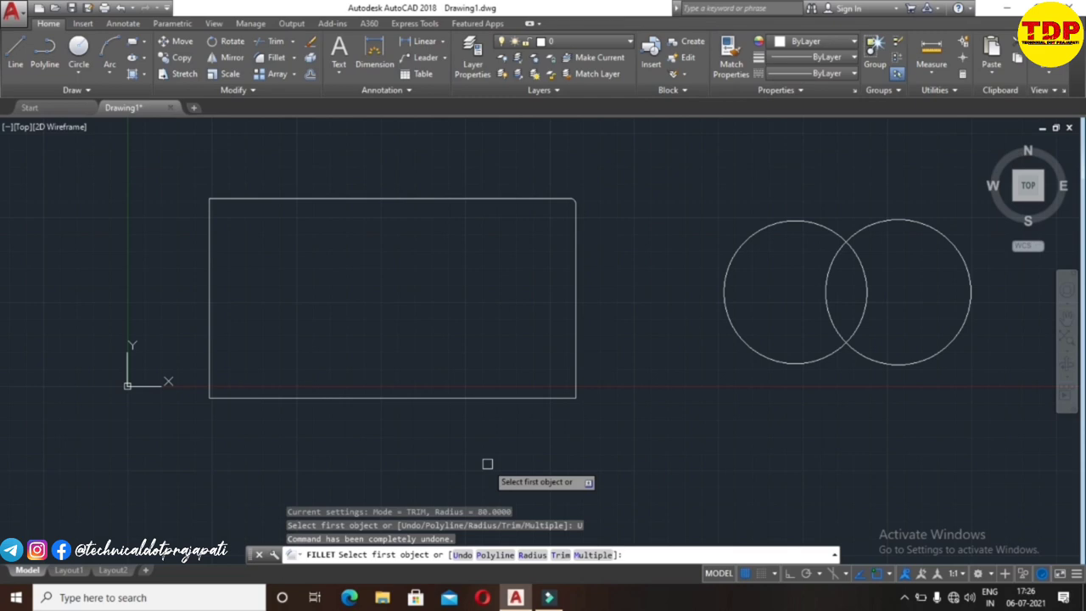
pyautogui.write('70')
pyautogui.press('Return')
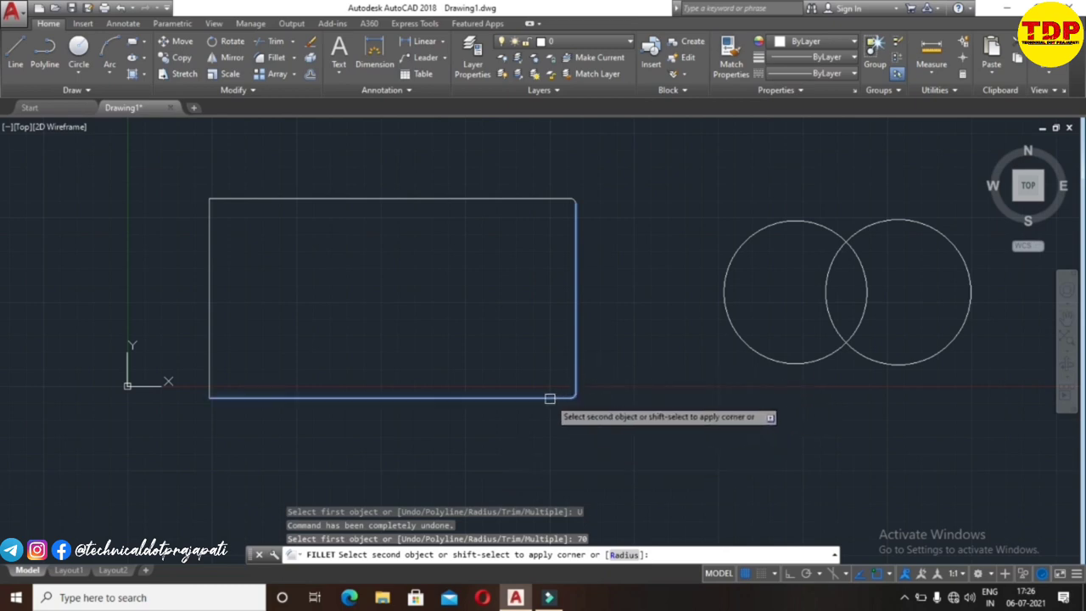
pyautogui.click(552, 398)
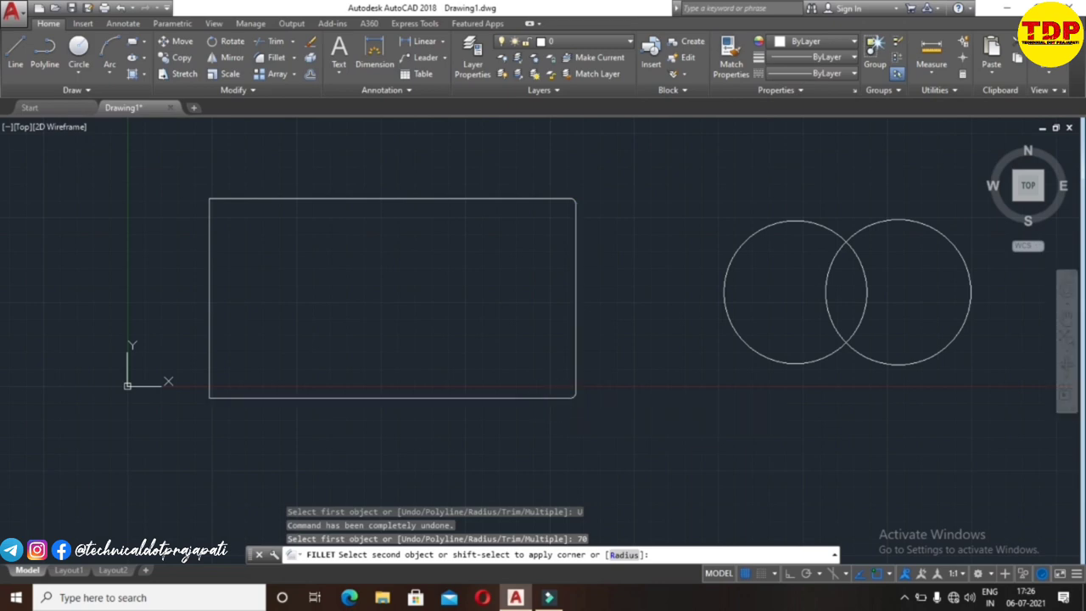
pyautogui.click(574, 369)
pyautogui.scroll(5, 487, 311)
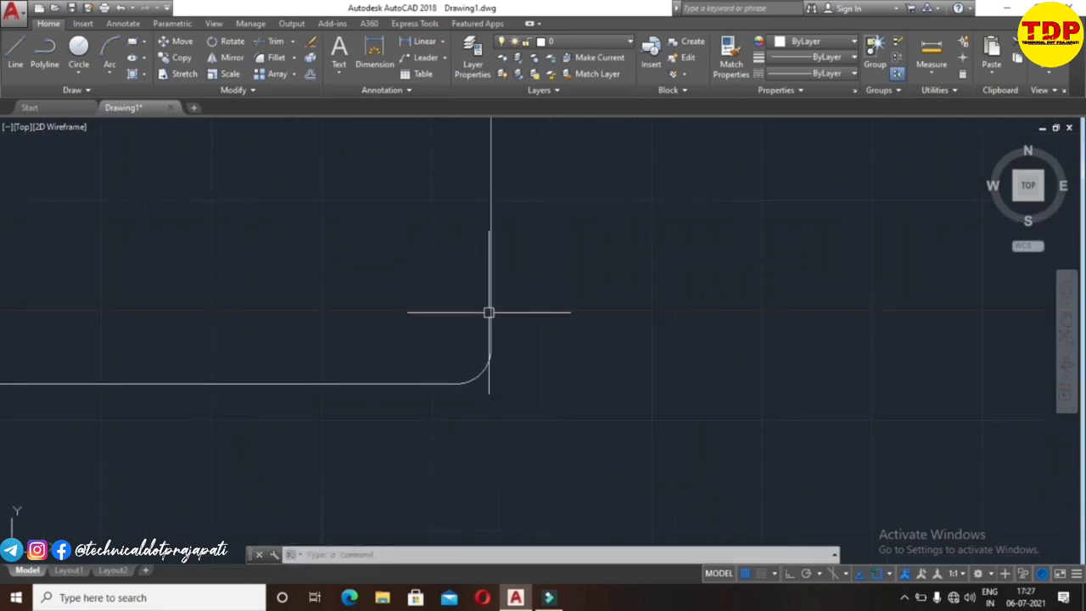
pyautogui.scroll(3, 473, 369)
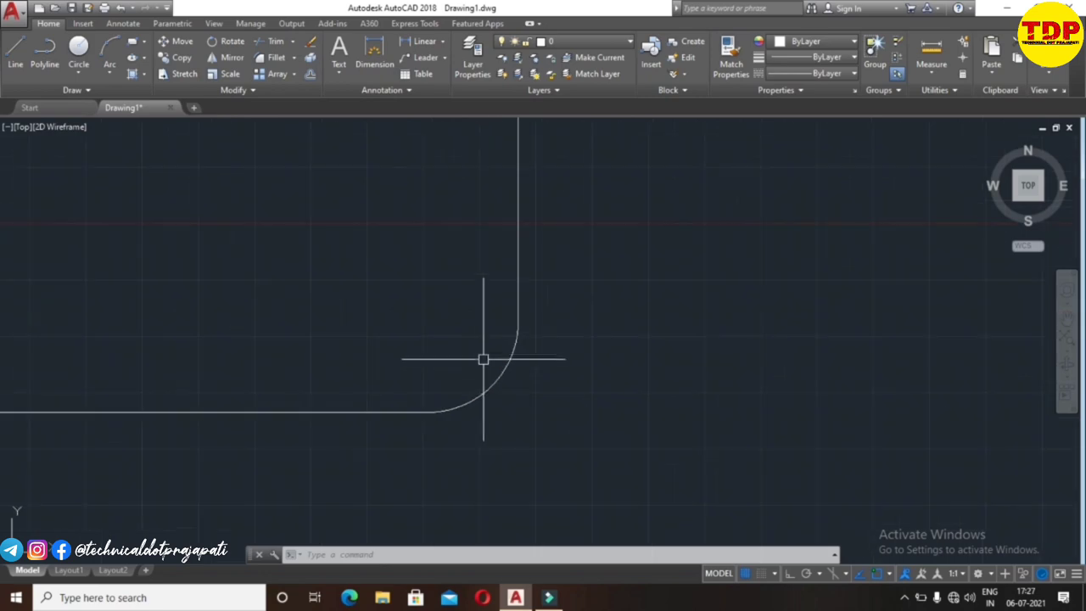
pyautogui.scroll(5, 487, 348)
pyautogui.scroll(-5, 485, 350)
pyautogui.scroll(-2, 453, 332)
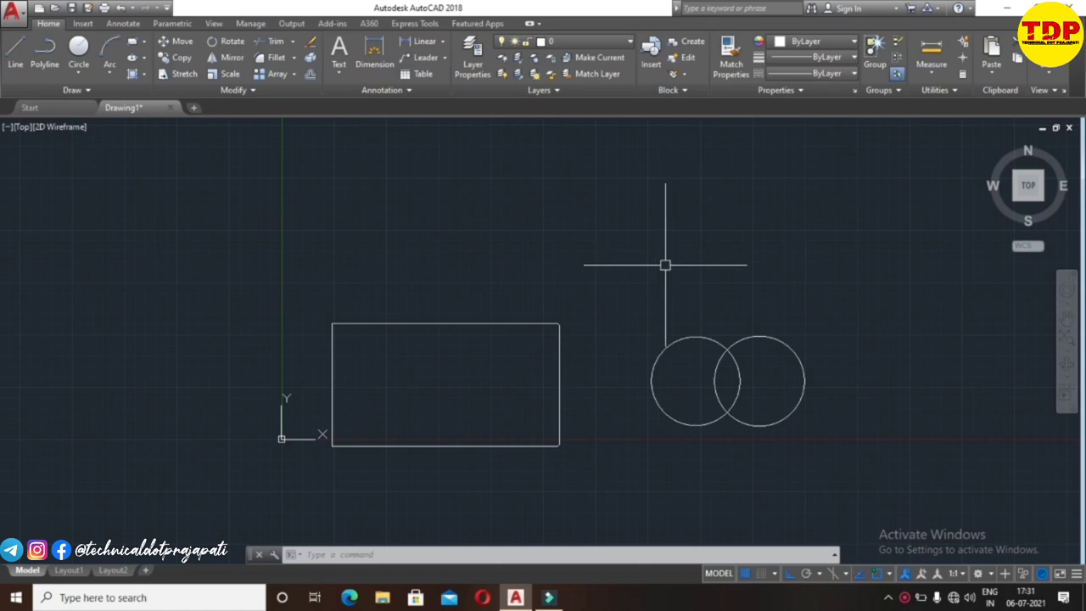
# Draw an L-shaped polyline with a long top edge and a right leg above the shapes
pyautogui.write('f')
pyautogui.press('Return')
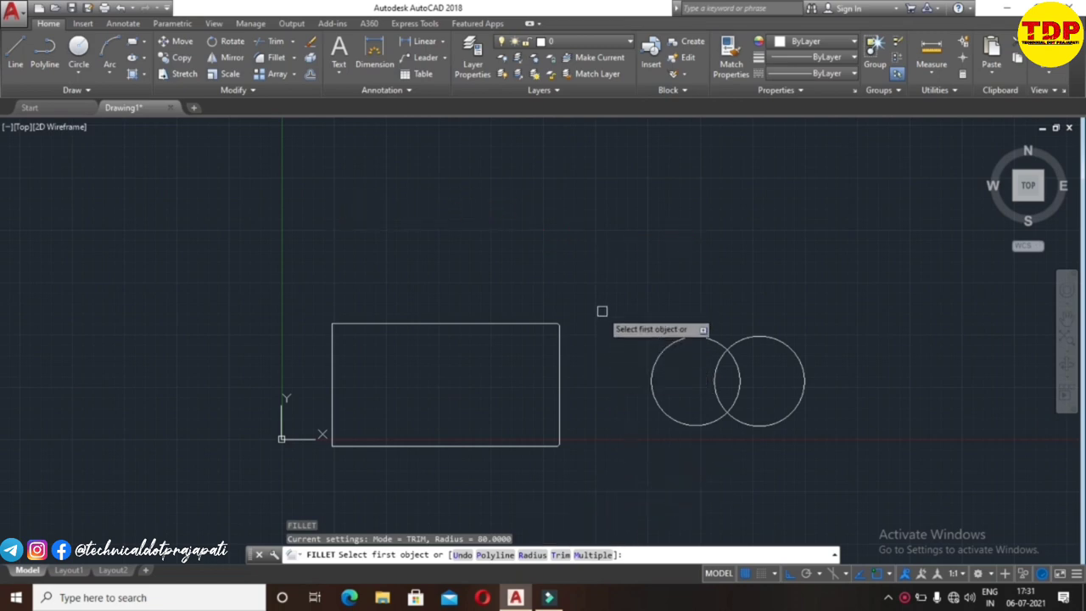
pyautogui.press('Escape')
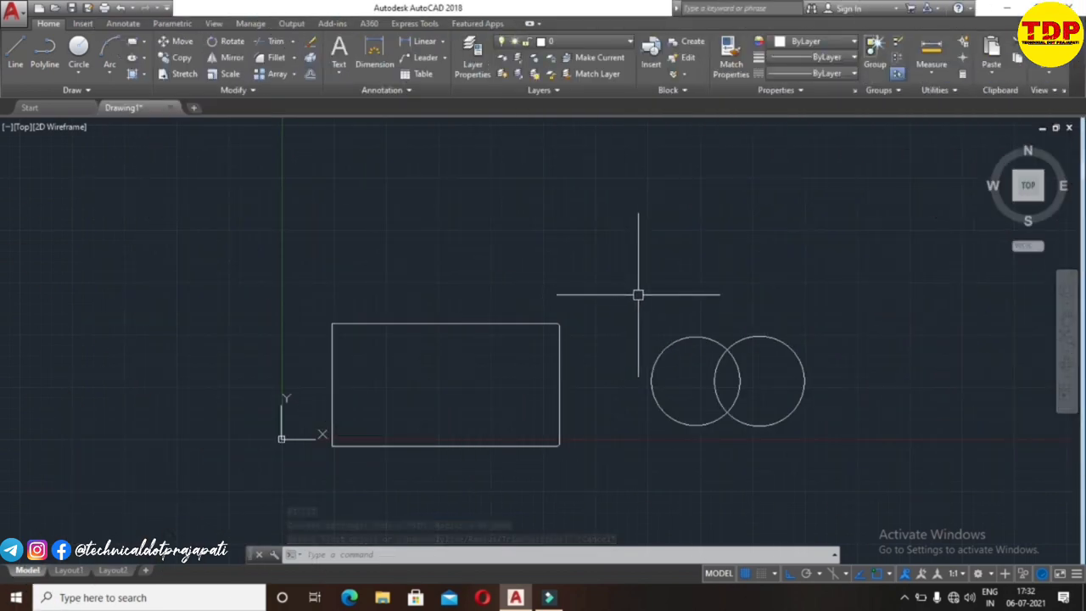
pyautogui.write('PL')
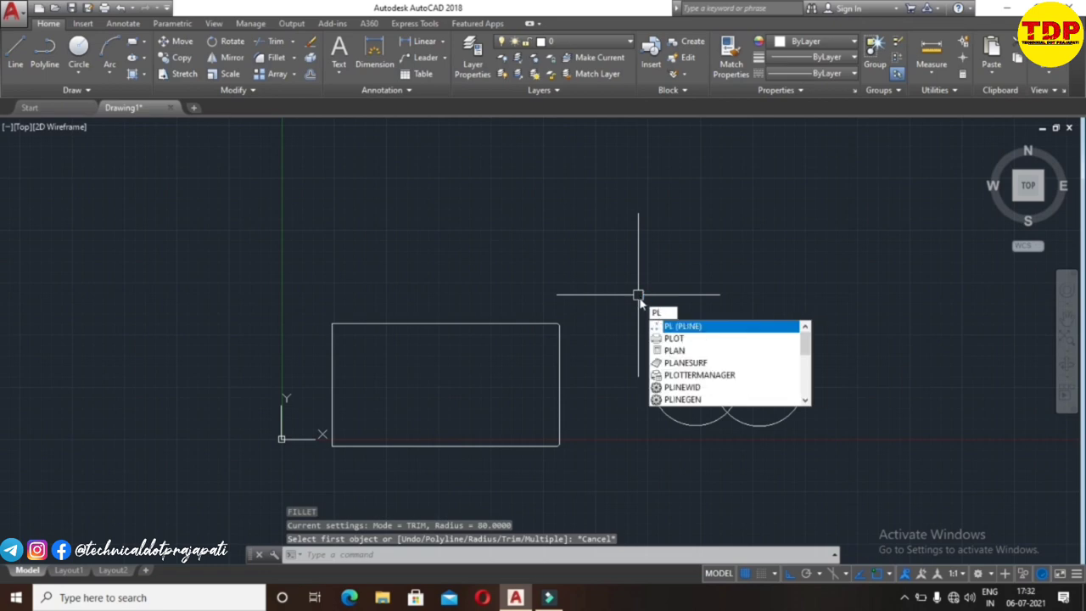
pyautogui.press('Return')
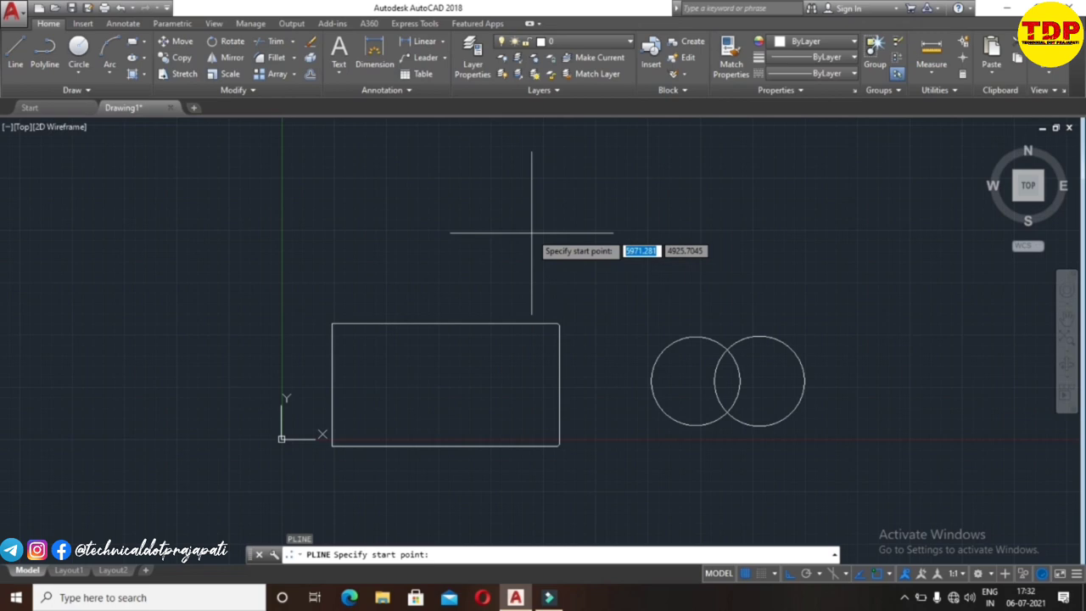
pyautogui.click(336, 213)
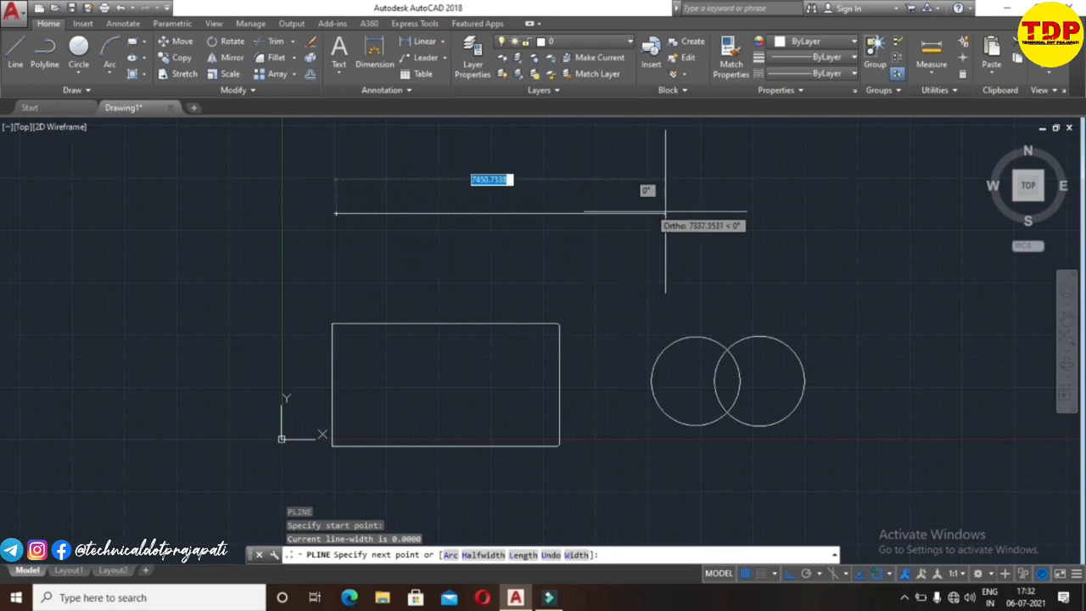
pyautogui.click(783, 213)
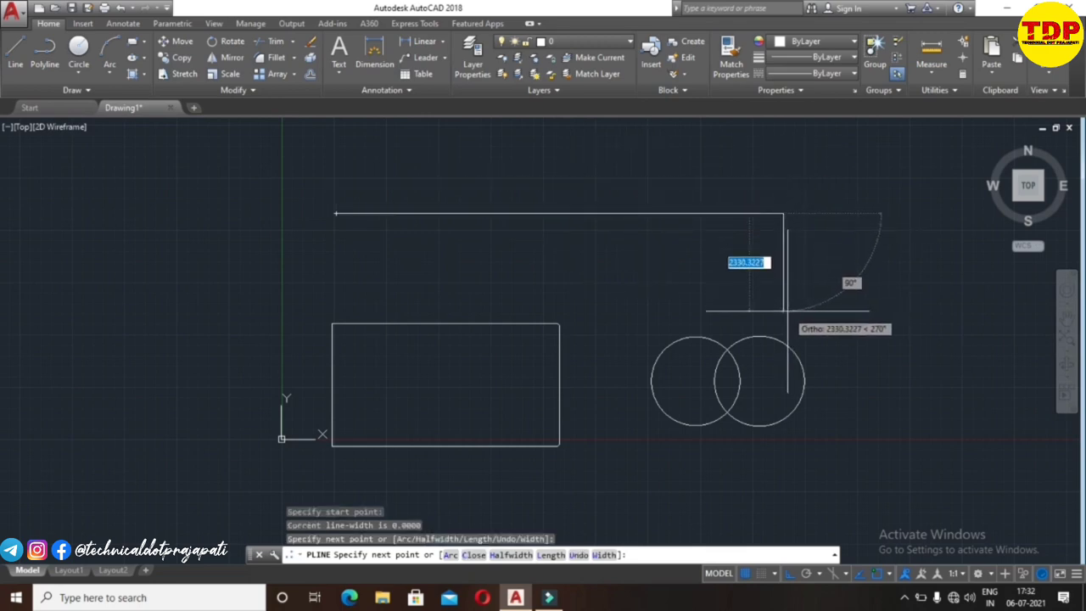
pyautogui.click(783, 310)
pyautogui.press('Escape')
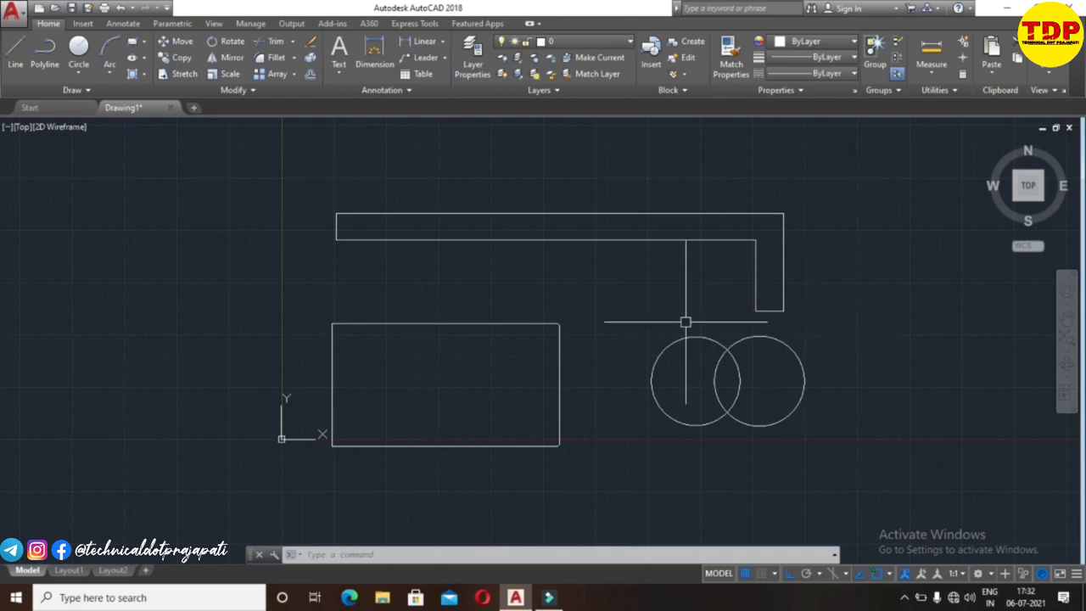
pyautogui.write('f')
pyautogui.press('Return')
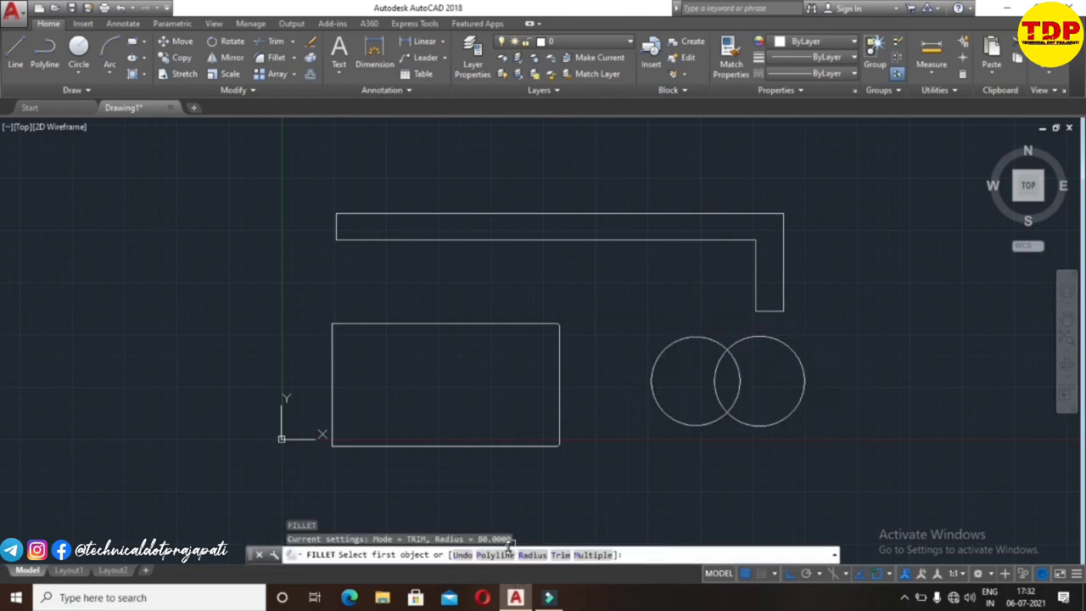
# Apply FILLET's Polyline option with value 90 to the L-shaped bar, then zoom and pan to review it
pyautogui.click(499, 555)
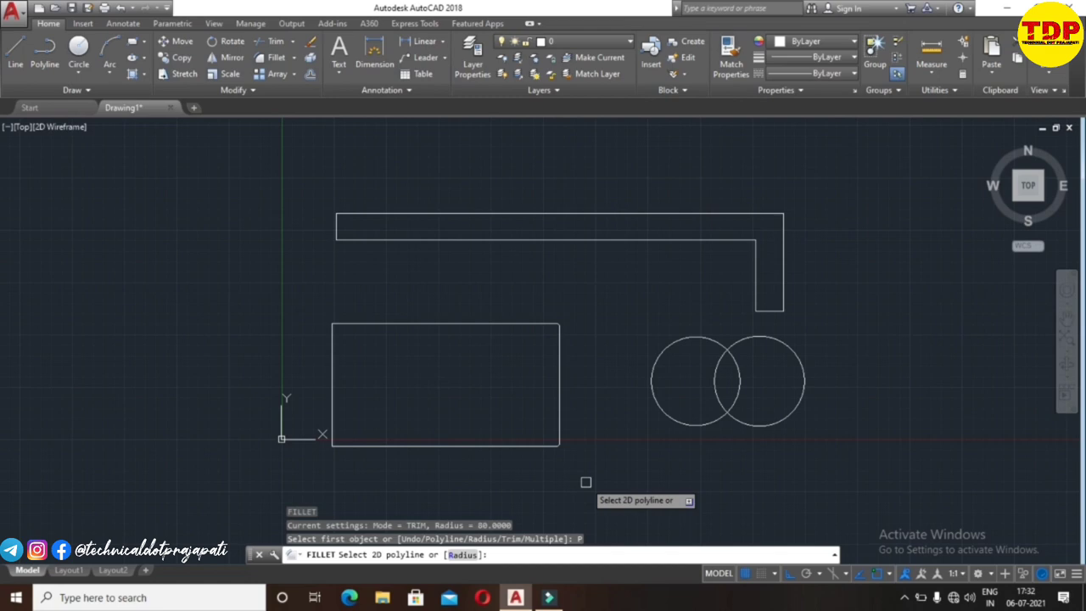
pyautogui.write('90')
pyautogui.press('Return')
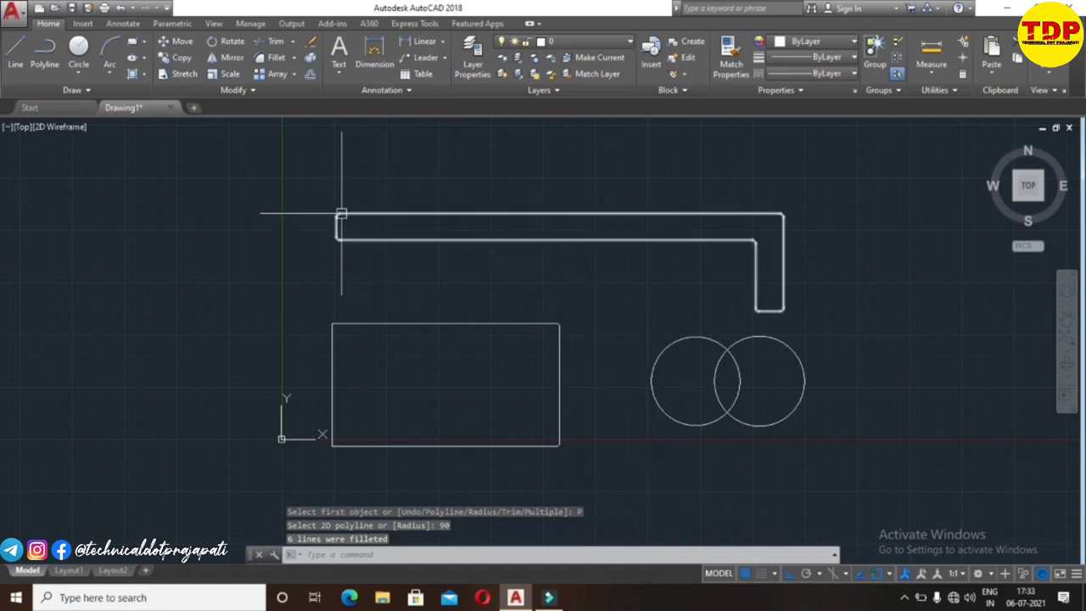
pyautogui.scroll(2, 341, 214)
pyautogui.scroll(3, 332, 223)
pyautogui.scroll(3, 340, 212)
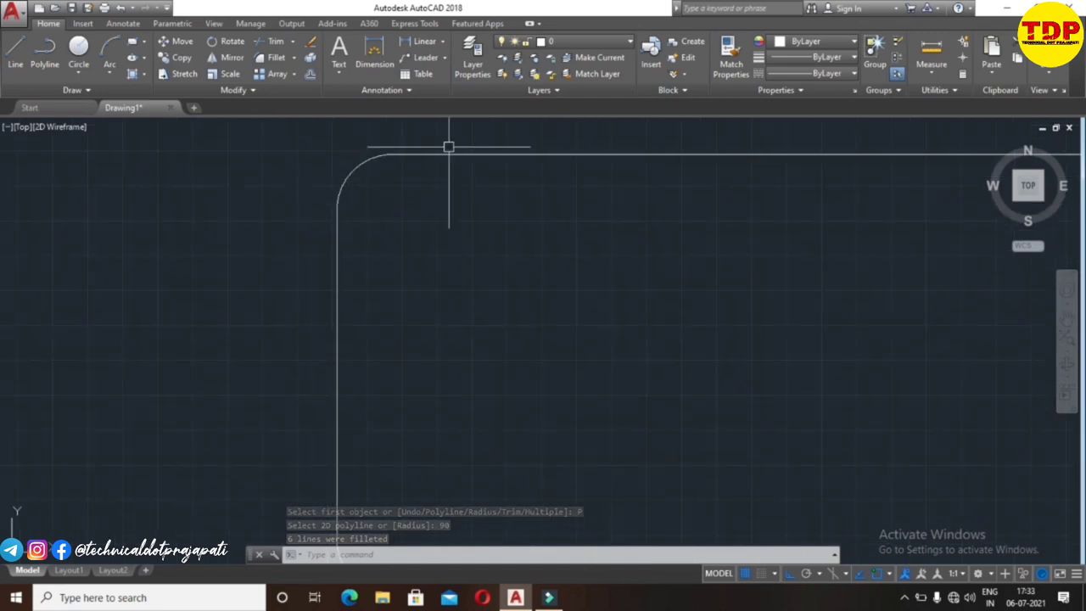
pyautogui.scroll(-3, 366, 249)
pyautogui.scroll(-1, 371, 303)
pyautogui.scroll(-2, 451, 291)
pyautogui.scroll(-2, 519, 257)
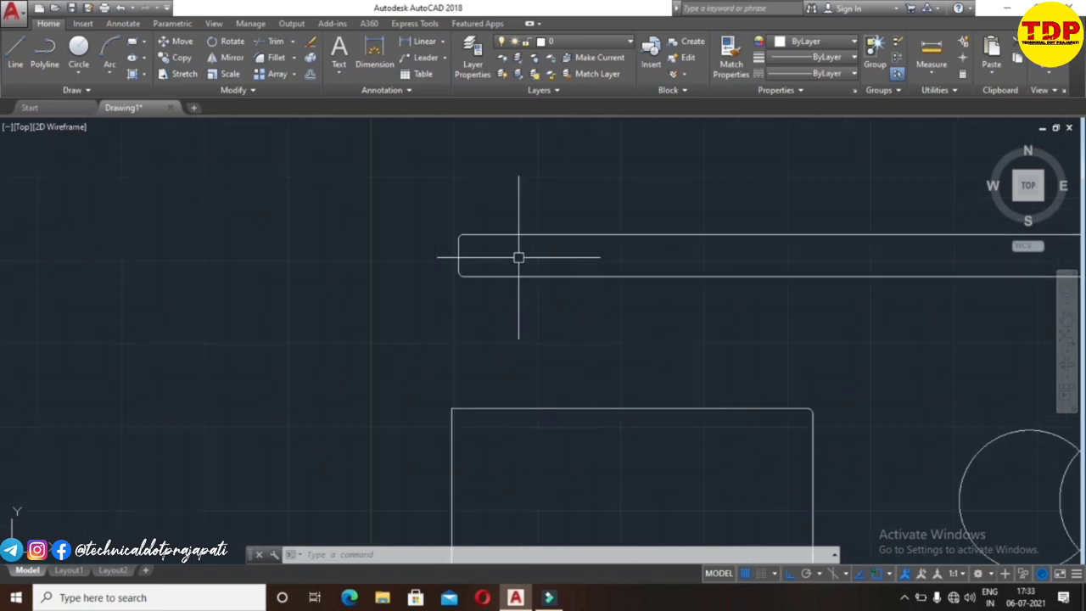
pyautogui.moveTo(540, 257); pyautogui.dragTo(184, 243, button='middle')
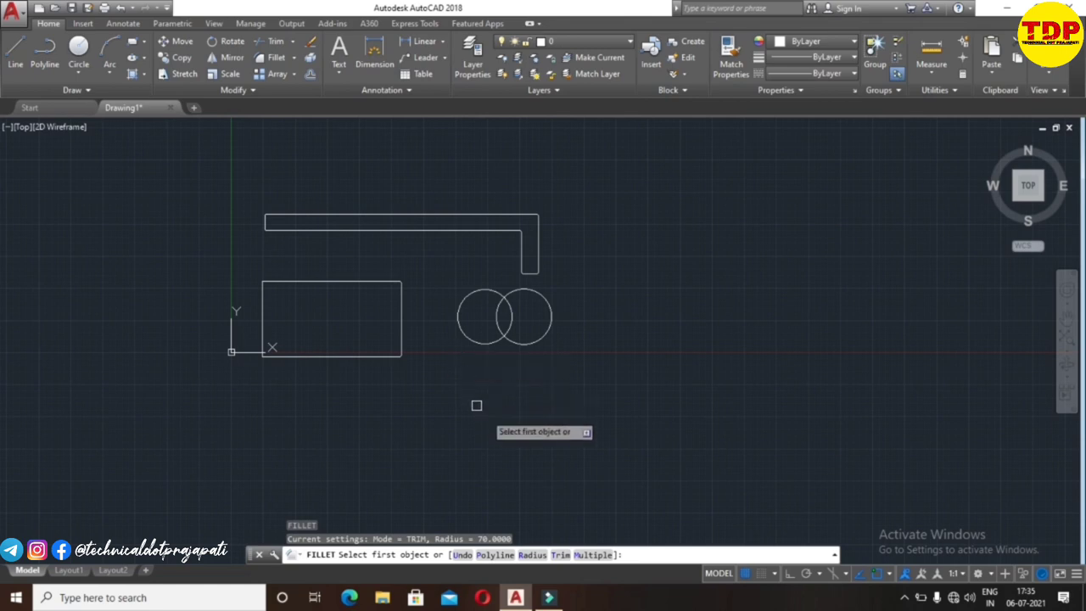
# Set the fillet radius to 60 and pick the left circle as the first object
pyautogui.click(533, 555)
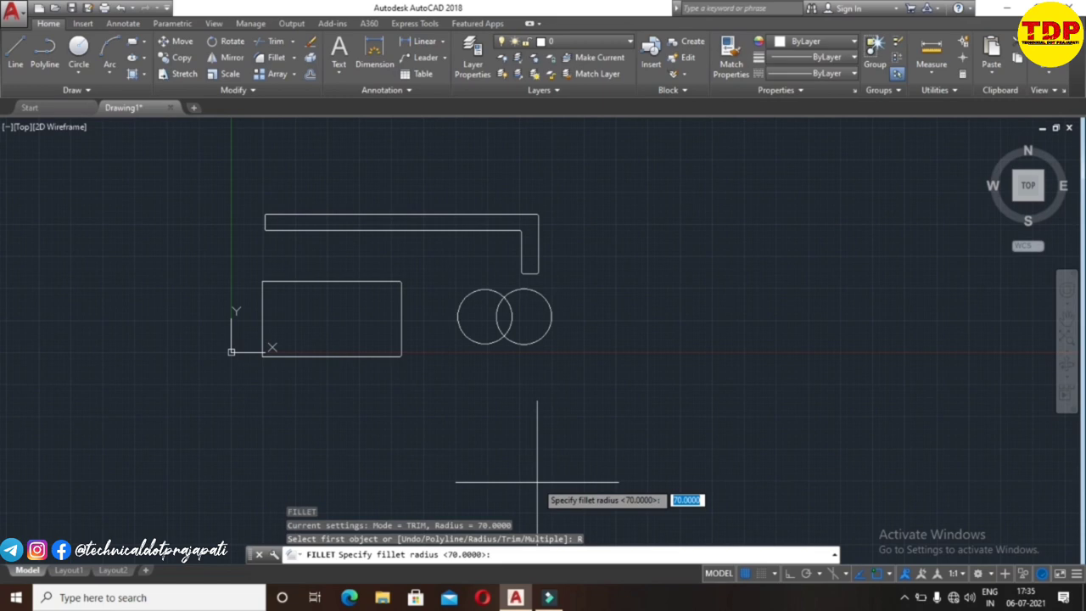
pyautogui.write('6')
pyautogui.write('0')
pyautogui.press('Return')
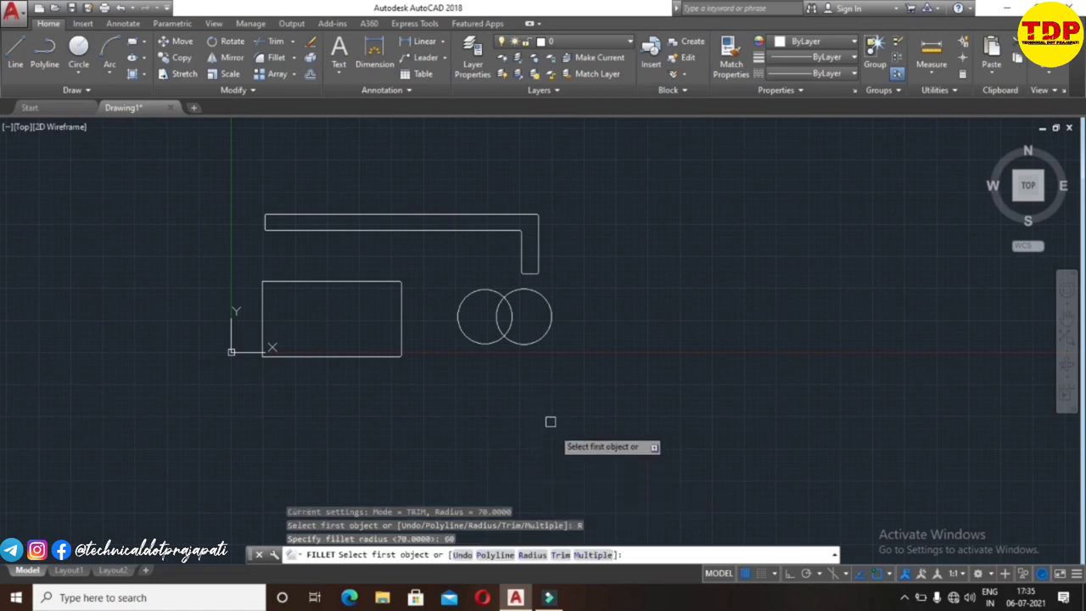
pyautogui.click(490, 345)
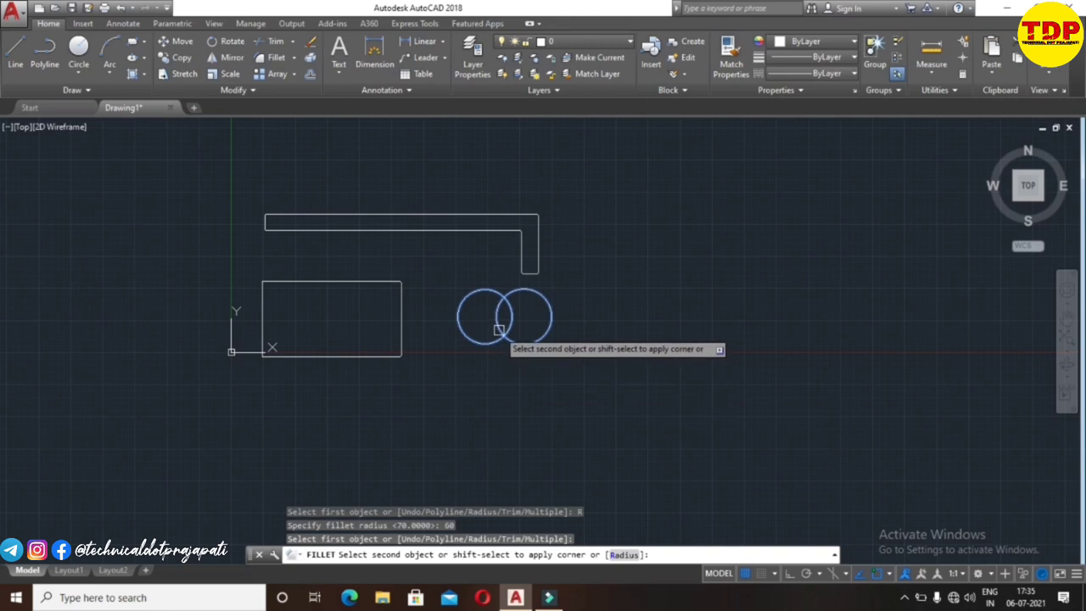
# Pick the right circle as the second object for the 60-radius arc, then zoom and recenter the view
pyautogui.scroll(6, 506, 336)
pyautogui.scroll(4, 509, 341)
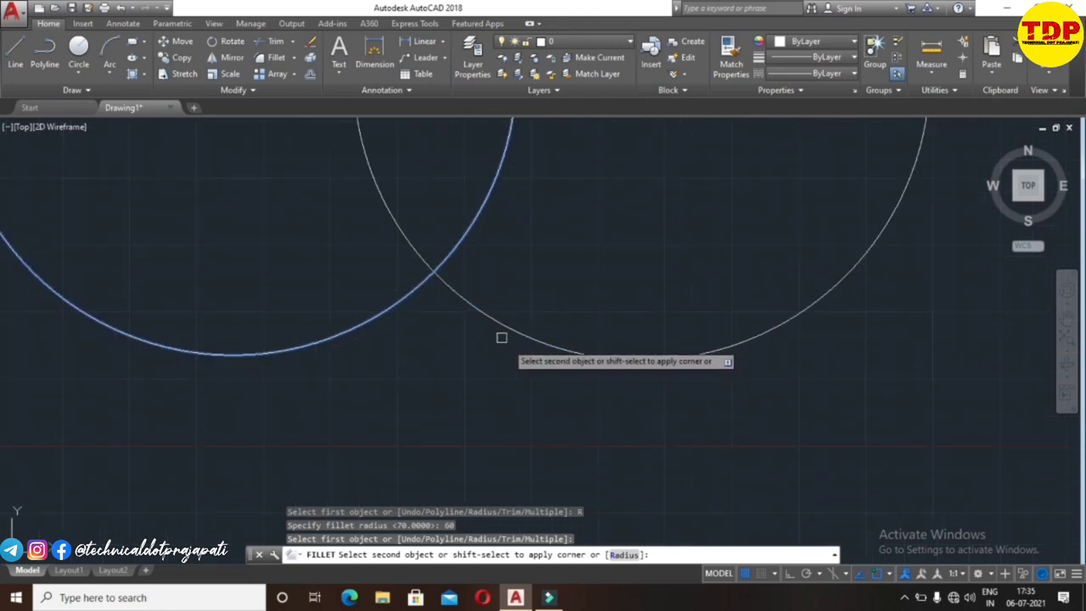
pyautogui.click(480, 308)
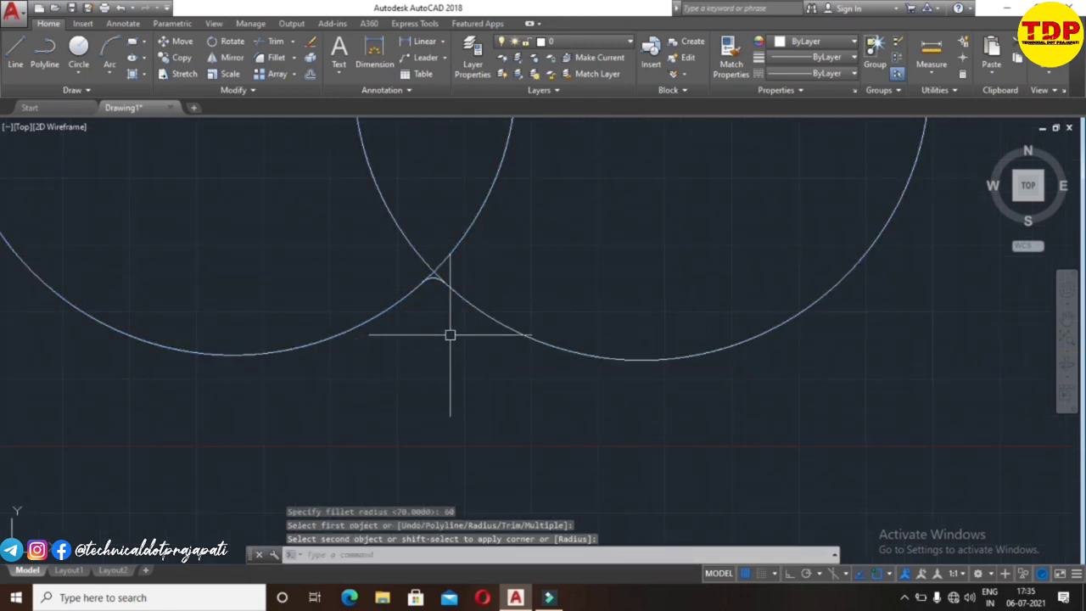
pyautogui.scroll(2, 439, 281)
pyautogui.scroll(4, 432, 284)
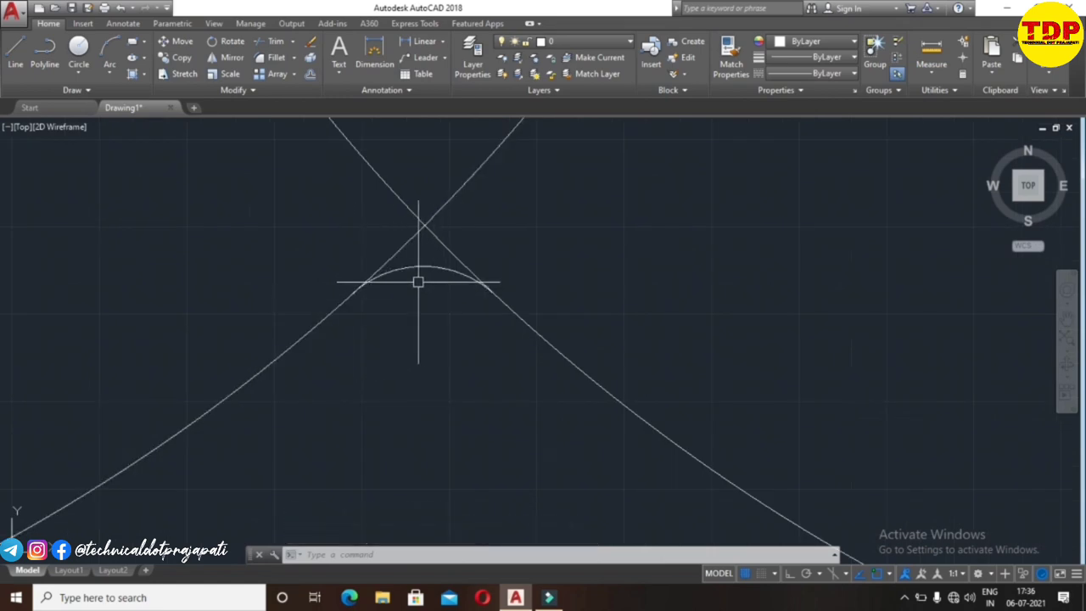
pyautogui.scroll(3, 437, 272)
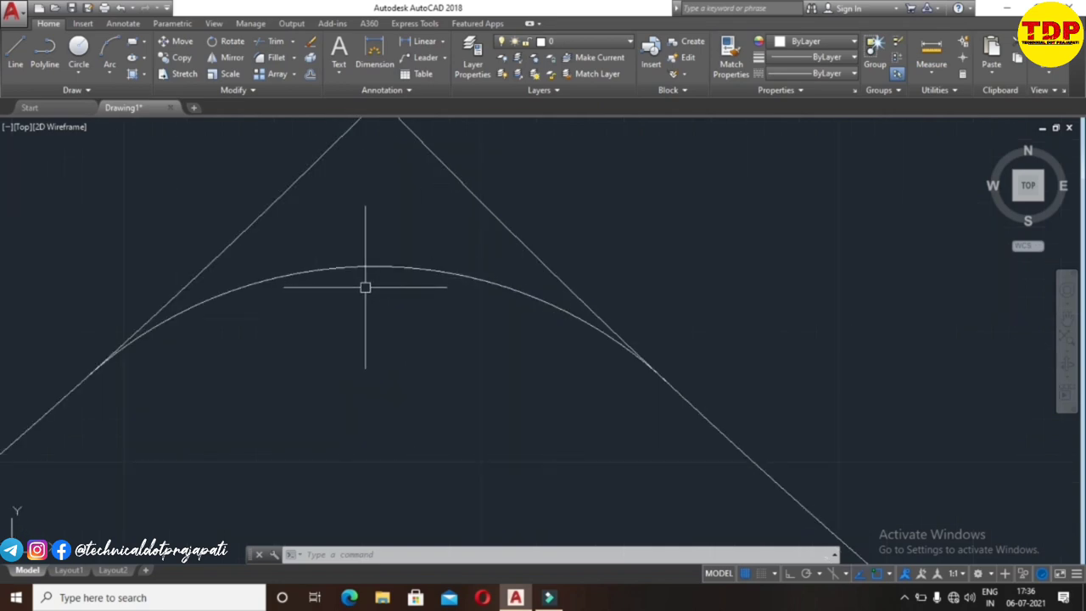
pyautogui.scroll(-2, 365, 288)
pyautogui.scroll(5, 364, 311)
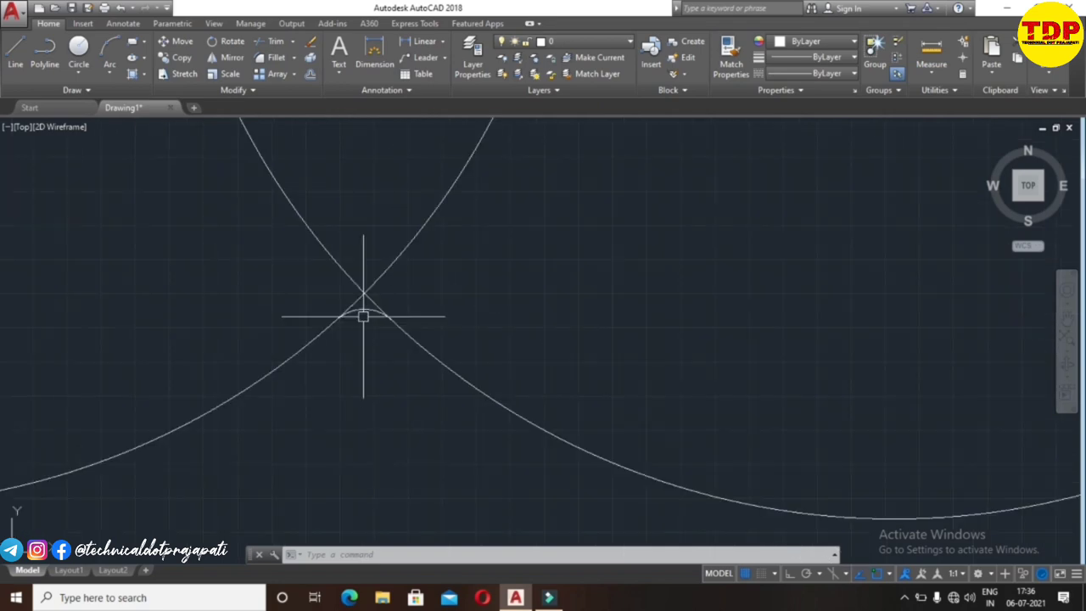
pyautogui.scroll(-2, 363, 312)
pyautogui.scroll(-4, 364, 310)
pyautogui.moveTo(364, 303); pyautogui.dragTo(465, 311, button='middle')
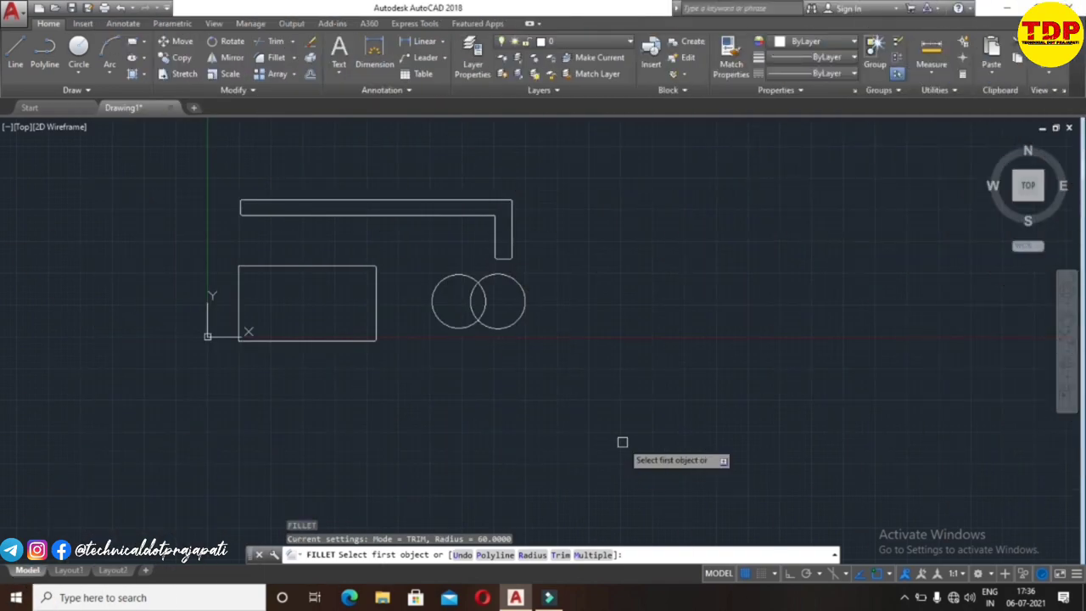
# Turn on FILLET's Multiple option, enter 70, and zoom in and out to review the drawing
pyautogui.click(592, 555)
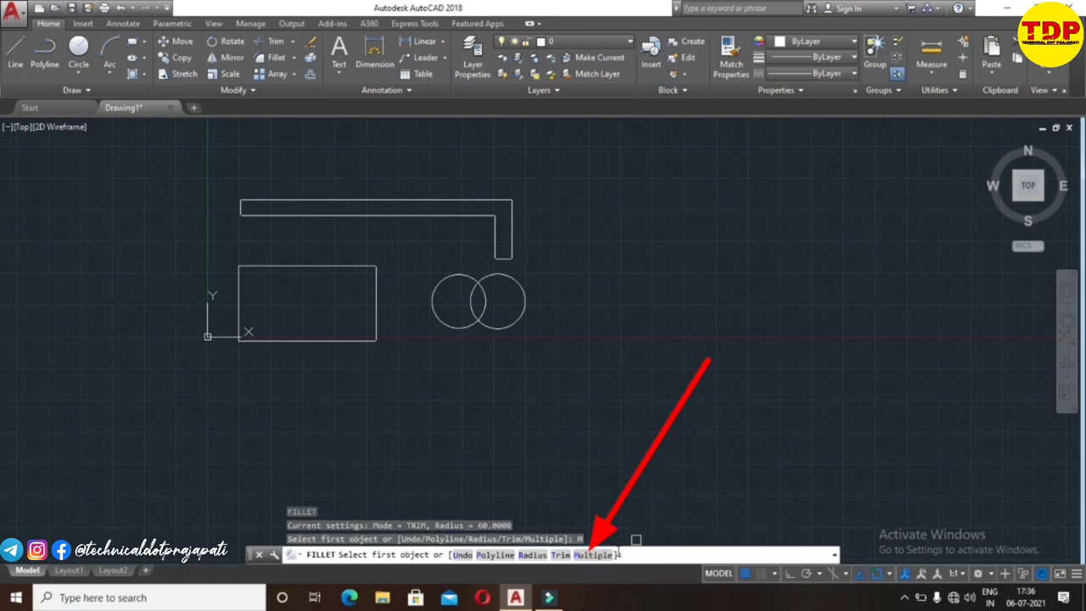
pyautogui.write('70')
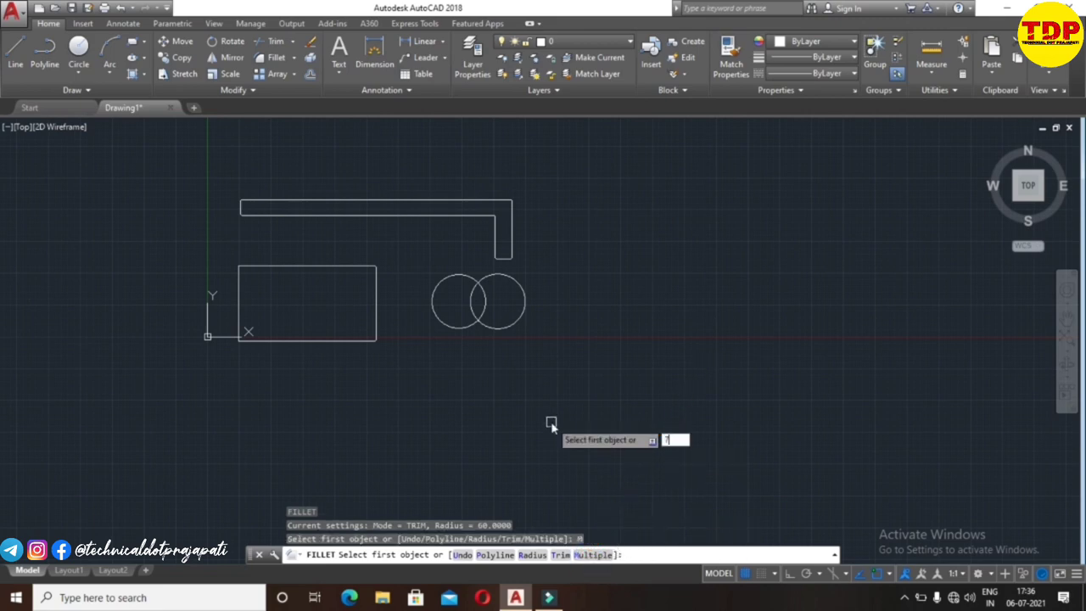
pyautogui.press('Return')
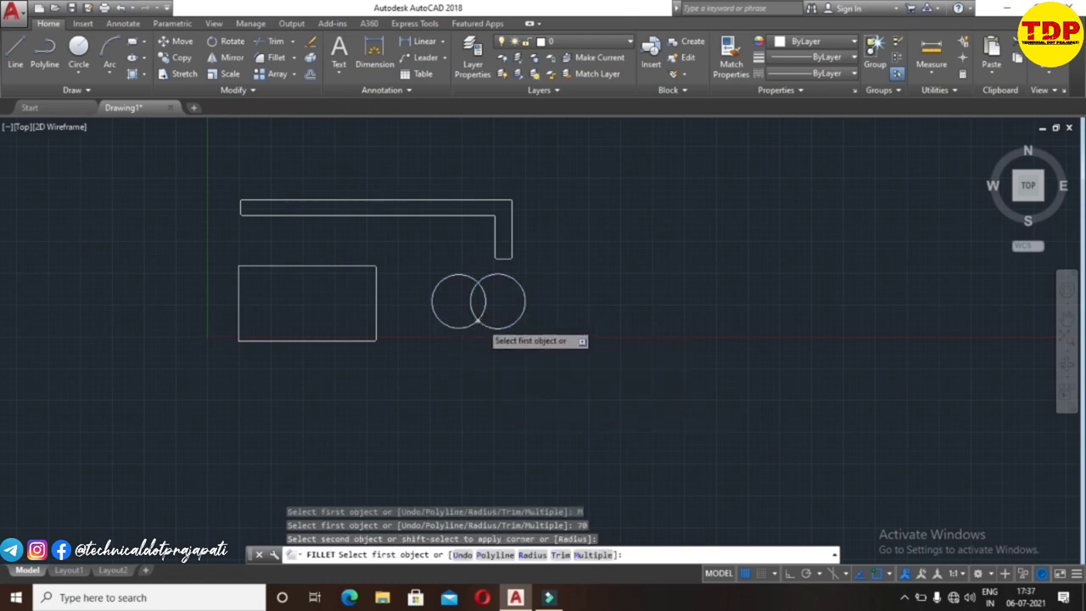
pyautogui.scroll(4, 475, 325)
pyautogui.scroll(4, 428, 321)
pyautogui.scroll(4, 448, 327)
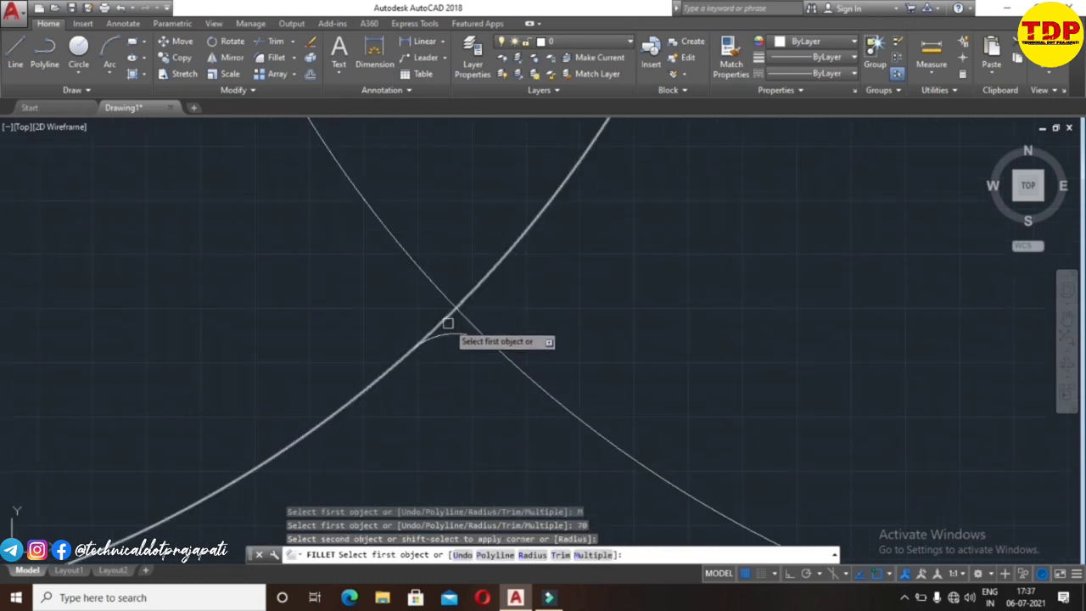
pyautogui.scroll(-3, 449, 328)
pyautogui.scroll(-1, 480, 372)
pyautogui.scroll(-2, 479, 374)
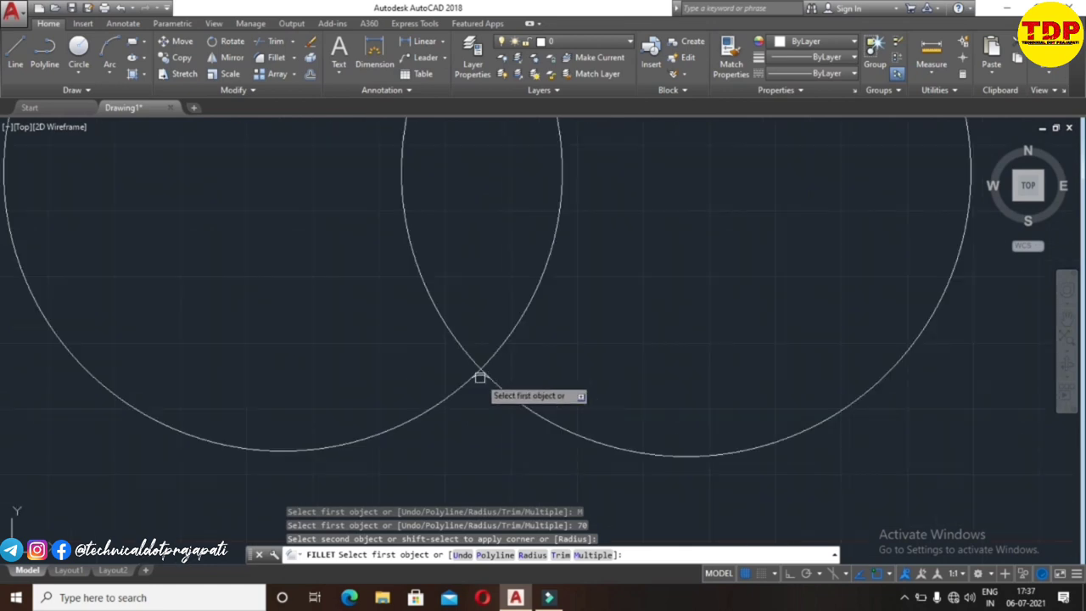
pyautogui.scroll(-1, 480, 380)
pyautogui.scroll(-3, 501, 380)
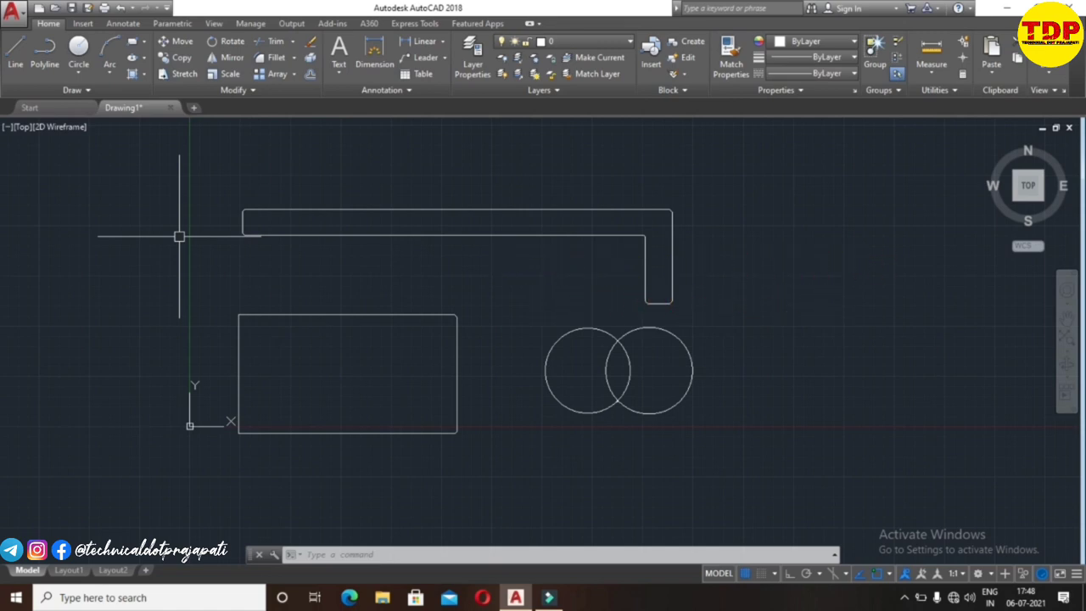
# Use COL to make Red the current drawing colour
pyautogui.write('C')
pyautogui.write('OL')
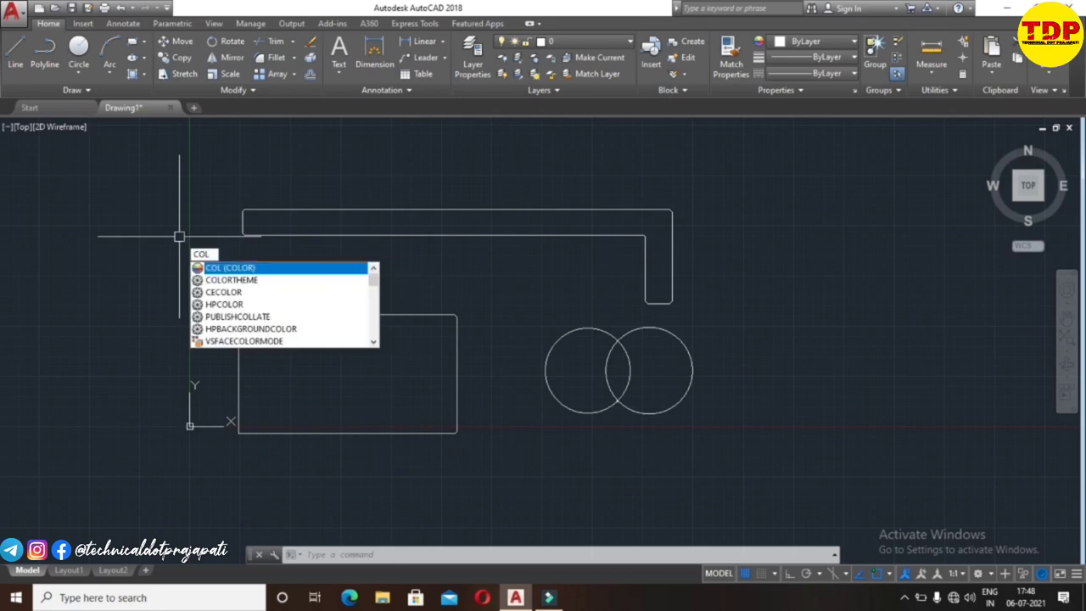
pyautogui.press('Return')
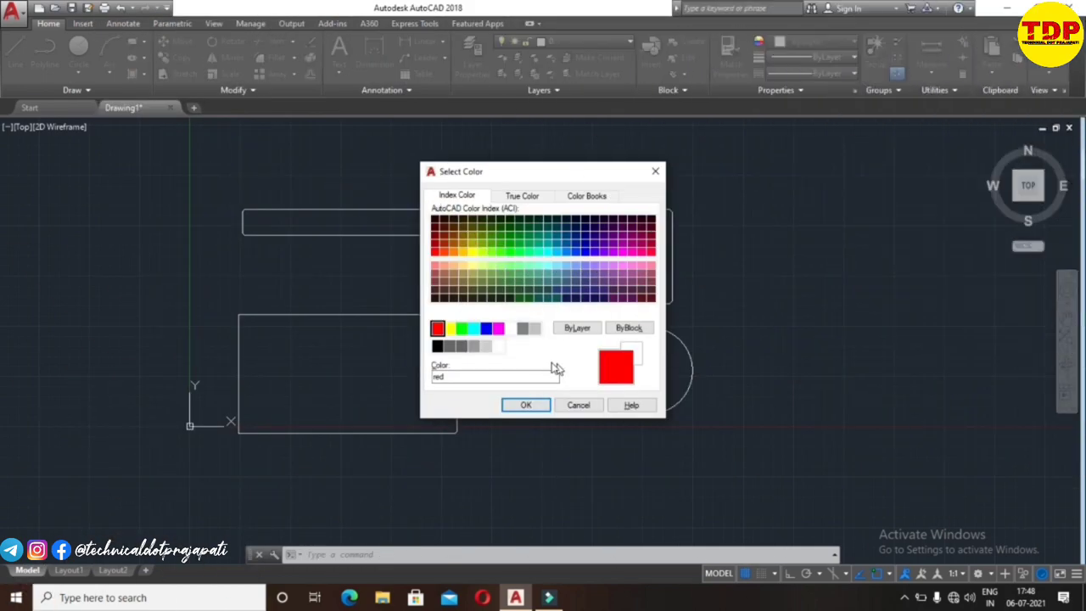
pyautogui.click(526, 405)
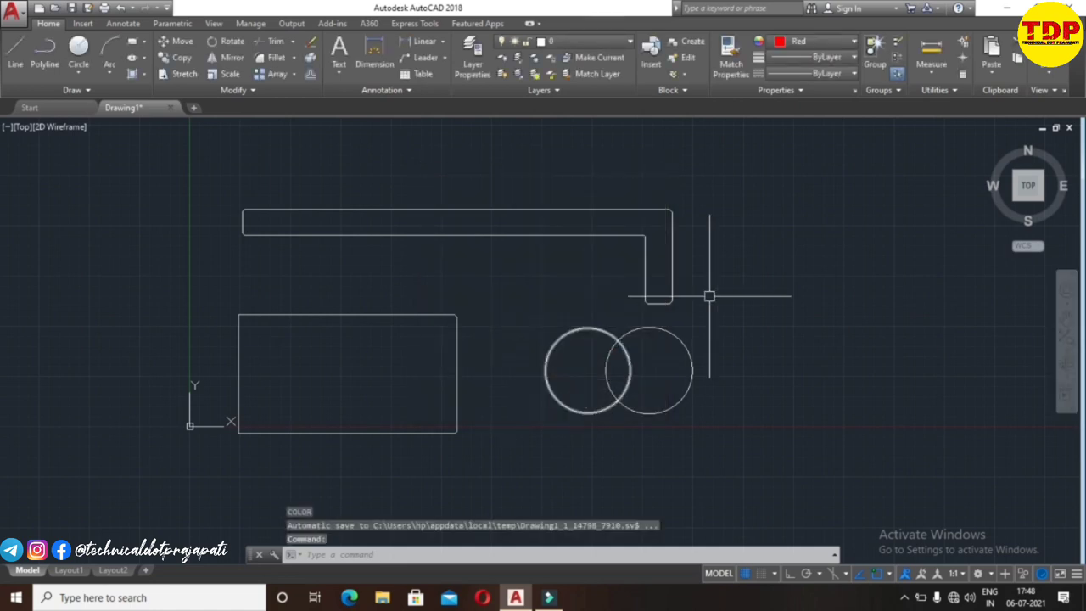
pyautogui.write('l')
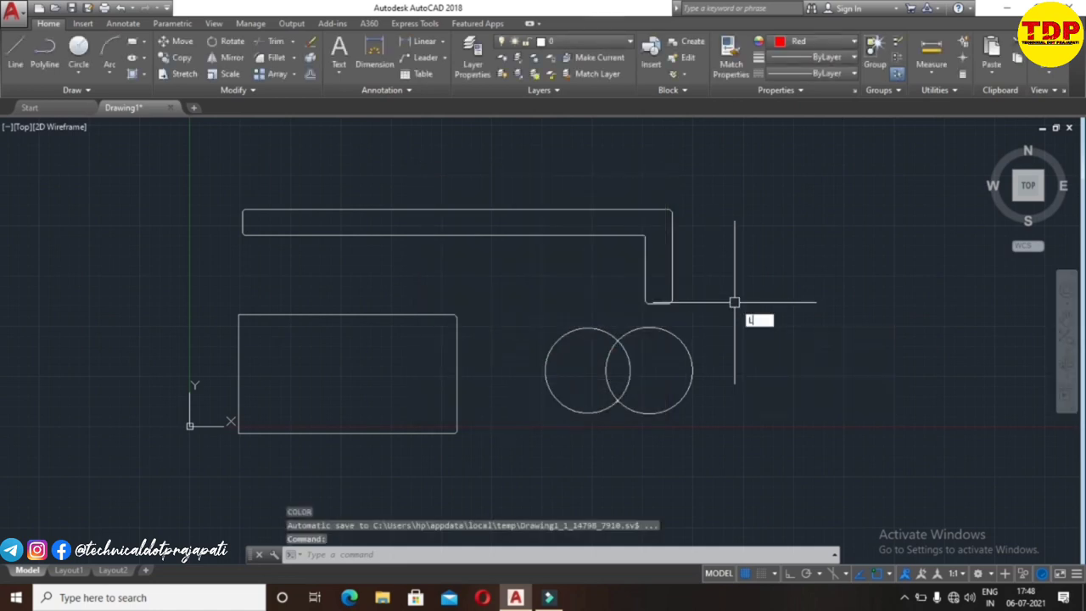
pyautogui.press('Return')
pyautogui.click(735, 304)
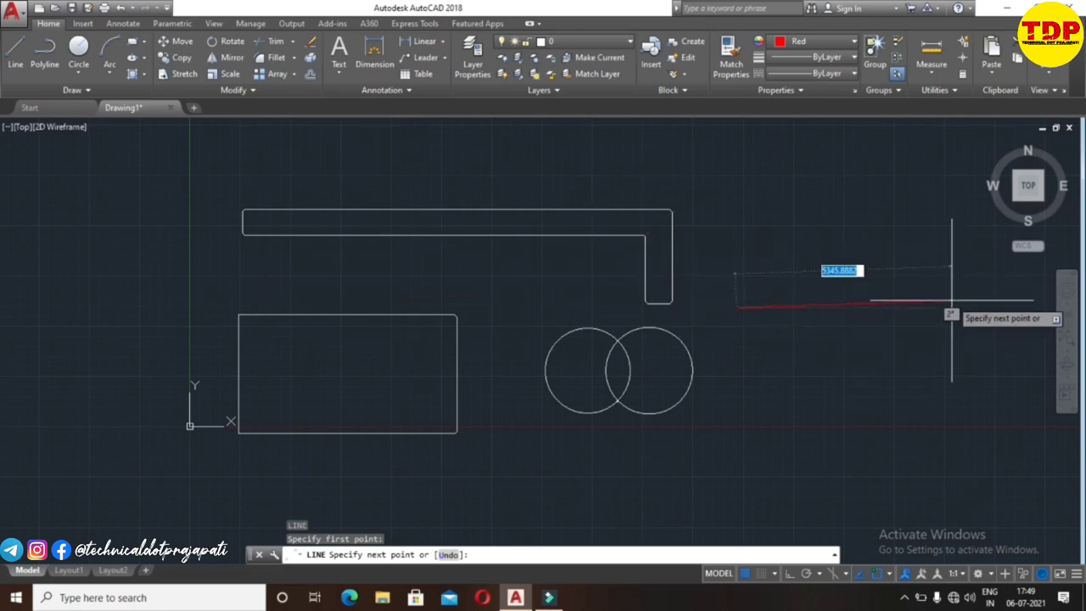
pyautogui.press('F8')
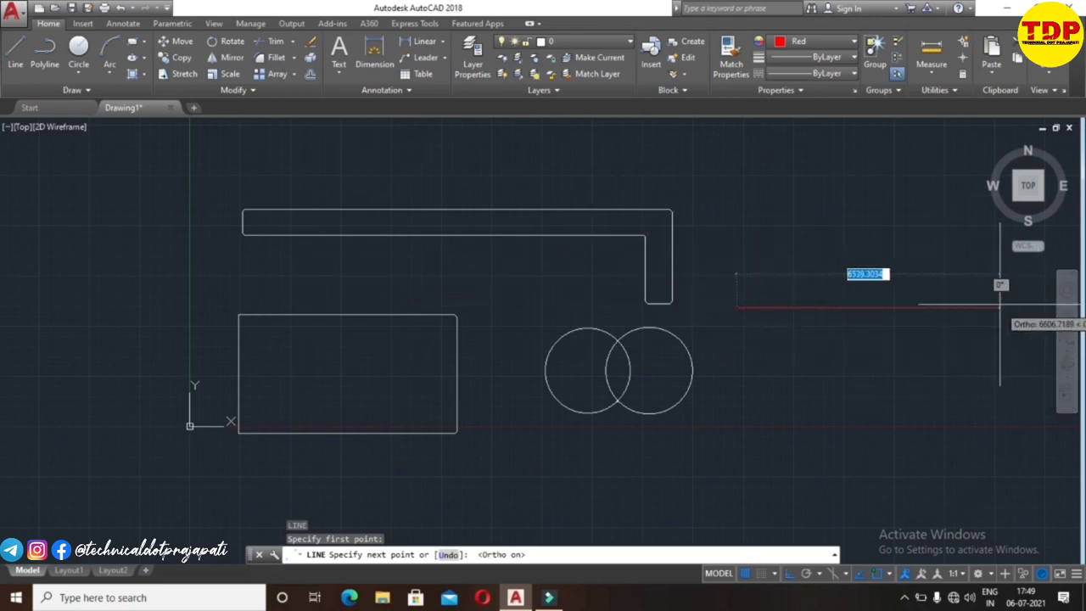
pyautogui.click(1000, 308)
pyautogui.click(1000, 439)
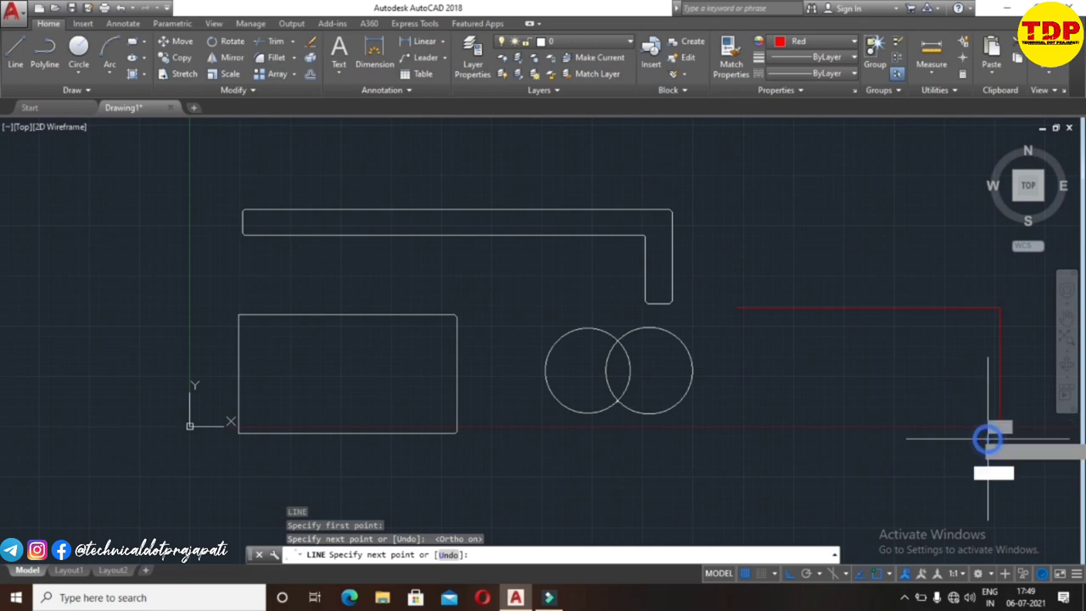
pyautogui.click(815, 439)
pyautogui.click(819, 242)
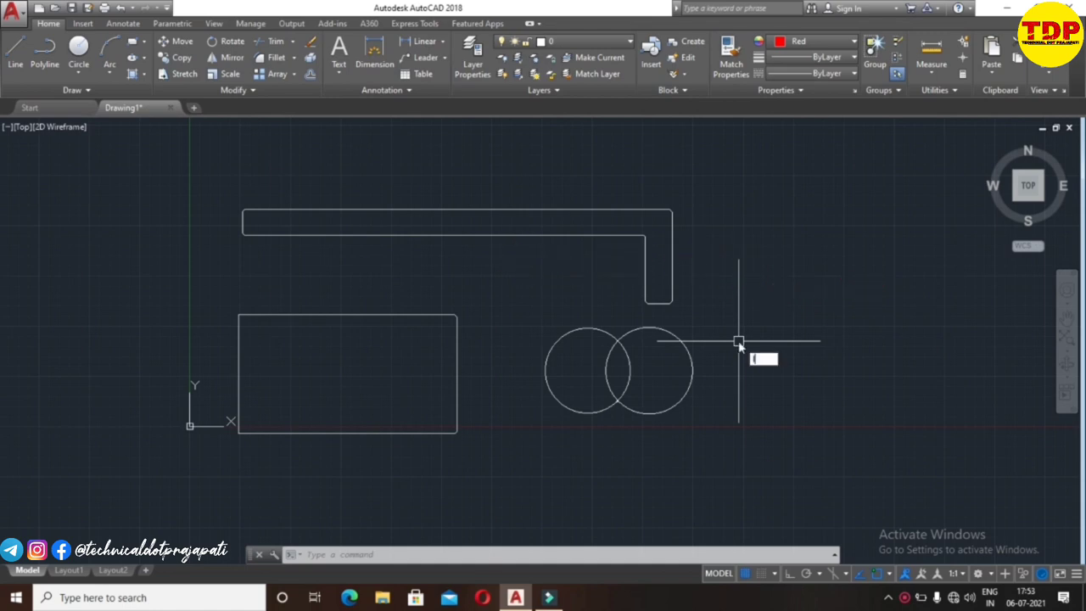
# Load the CENTER linetype from acadiso.lin through the Linetype Manager (LT)
pyautogui.write('LT')
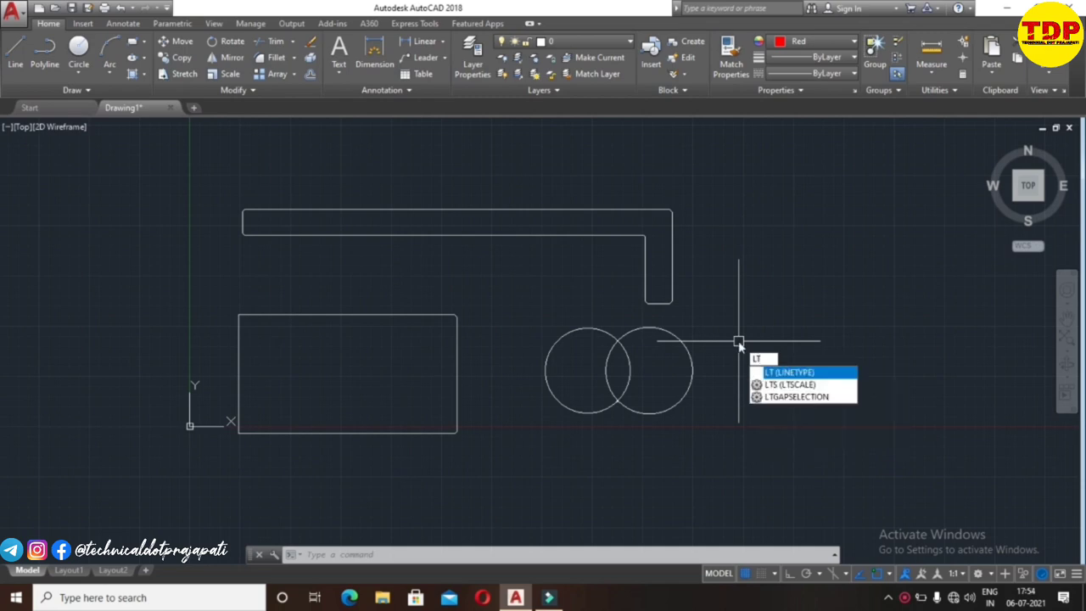
pyautogui.press('Return')
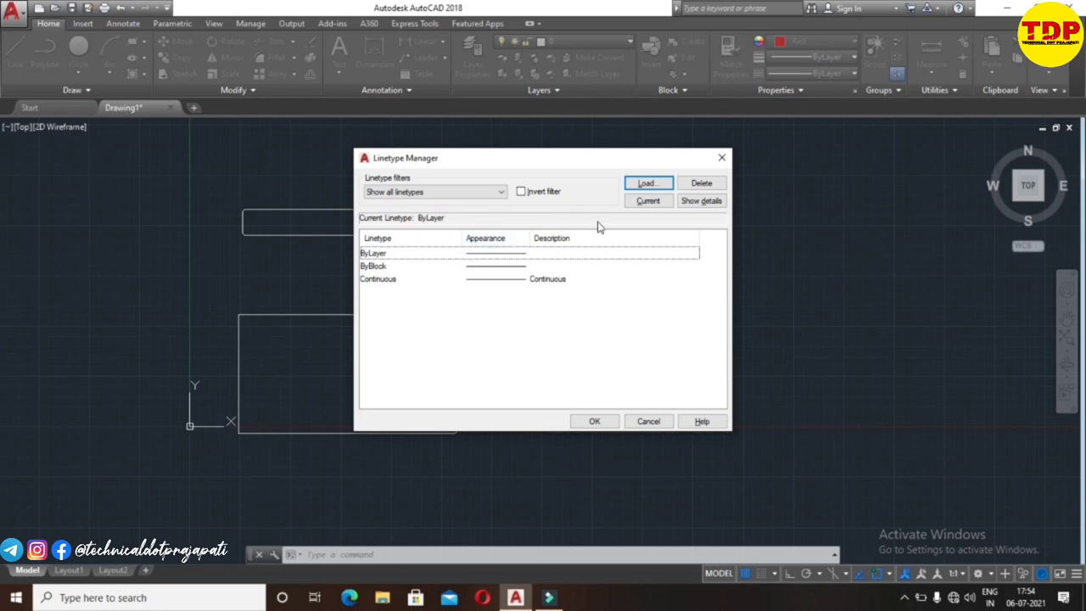
pyautogui.click(639, 193)
pyautogui.click(639, 192)
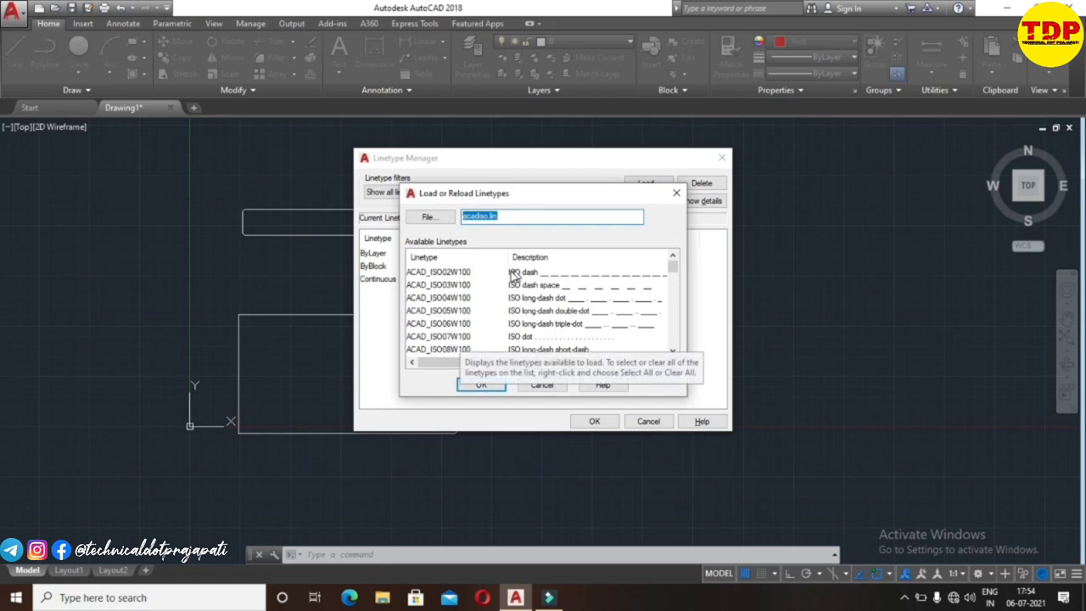
pyautogui.moveTo(677, 267); pyautogui.dragTo(676, 291)
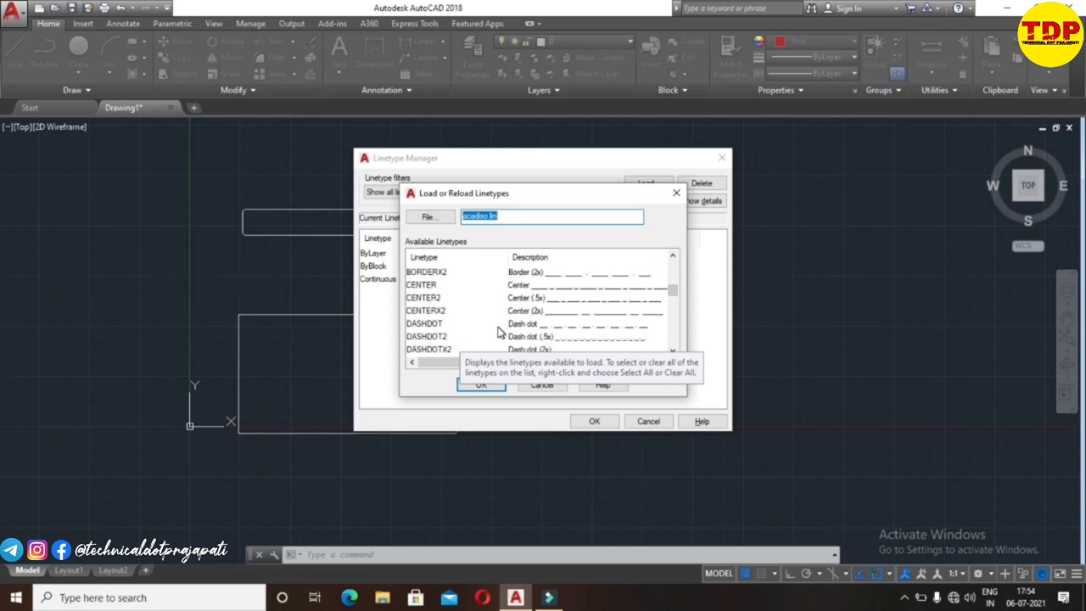
pyautogui.click(420, 286)
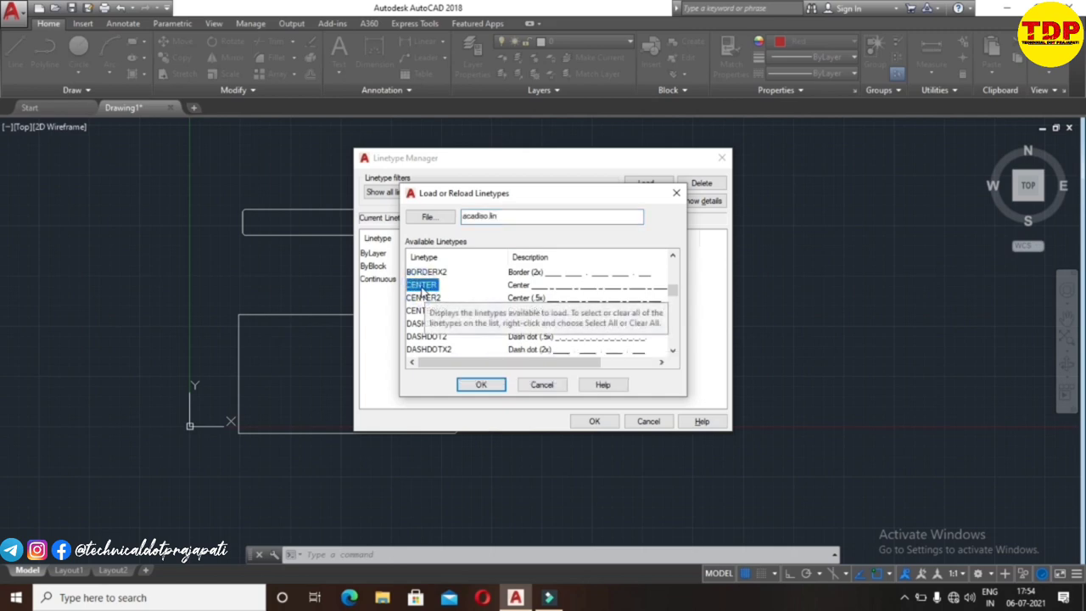
pyautogui.click(481, 384)
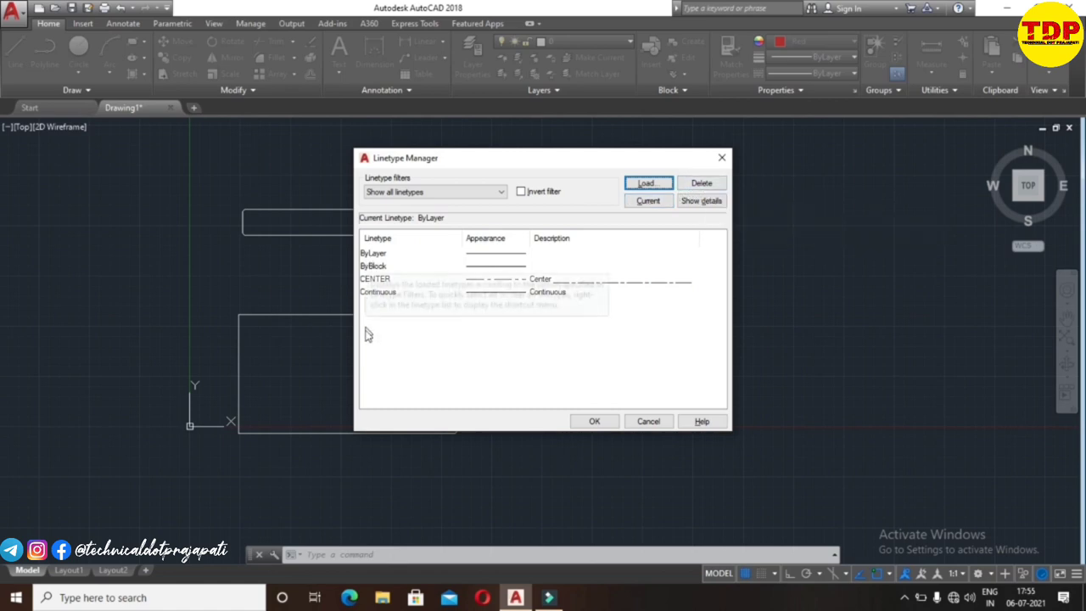
# Attempt to delete ByBlock, which is refused, then delete the CENTER linetype
pyautogui.click(376, 267)
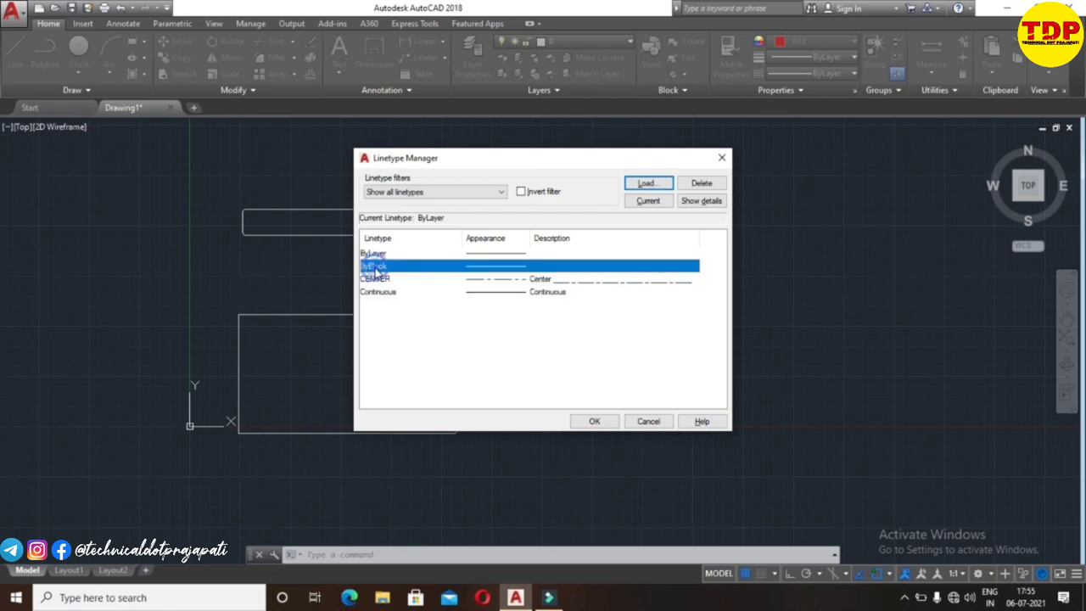
pyautogui.click(701, 185)
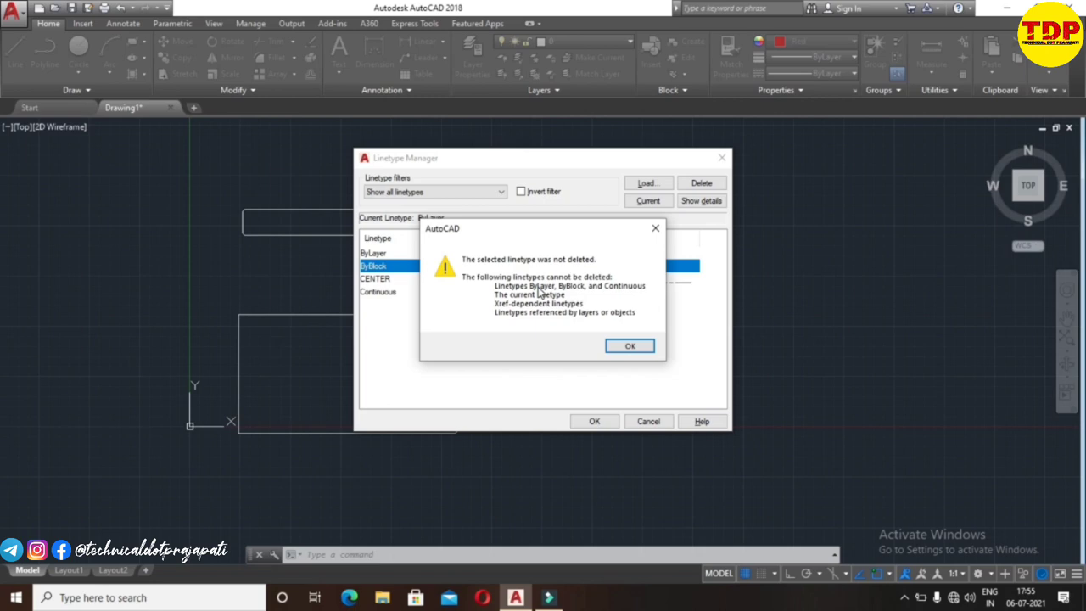
pyautogui.click(628, 346)
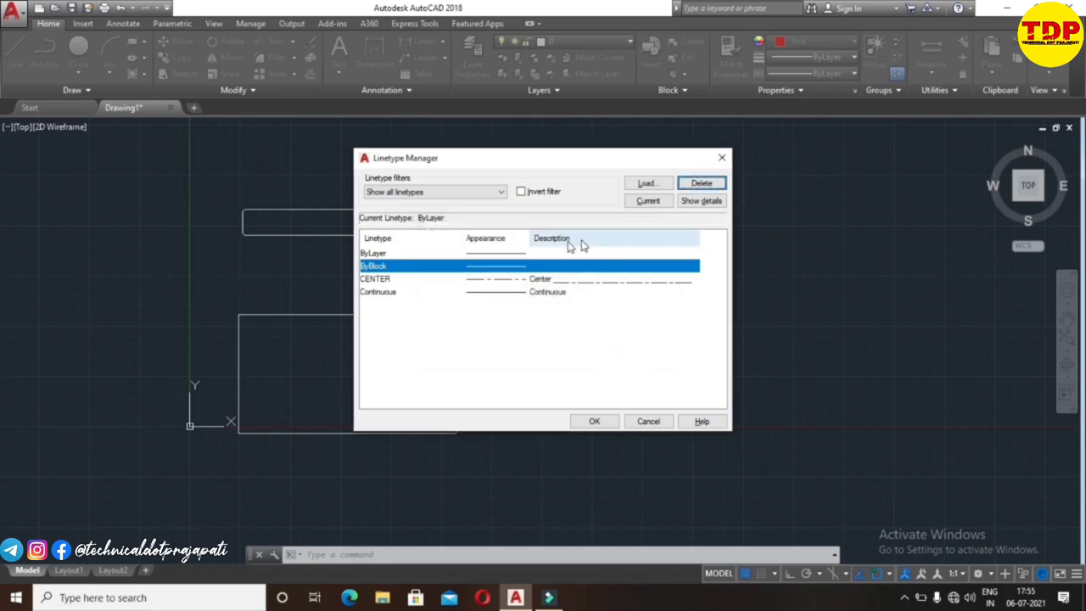
pyautogui.click(367, 280)
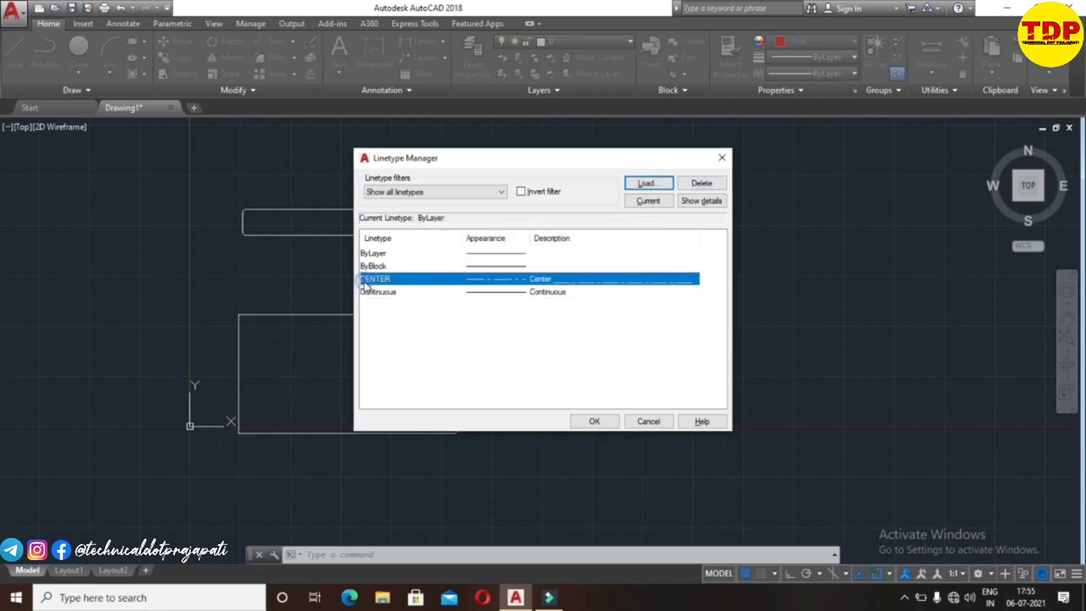
pyautogui.click(701, 185)
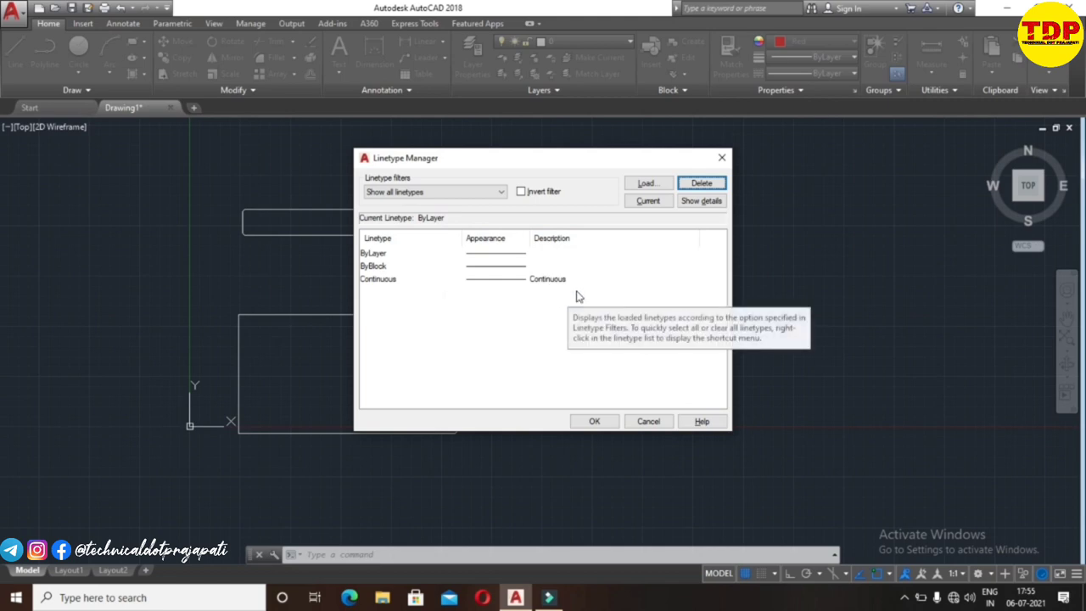
# Make Continuous the current linetype and show the linetype details section
pyautogui.click(382, 285)
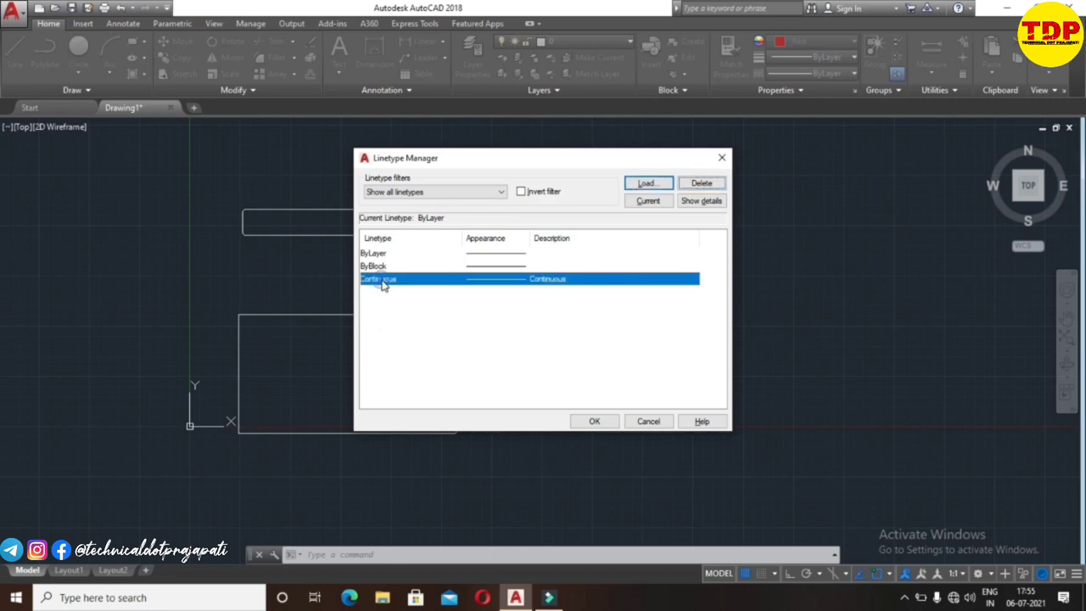
pyautogui.click(641, 202)
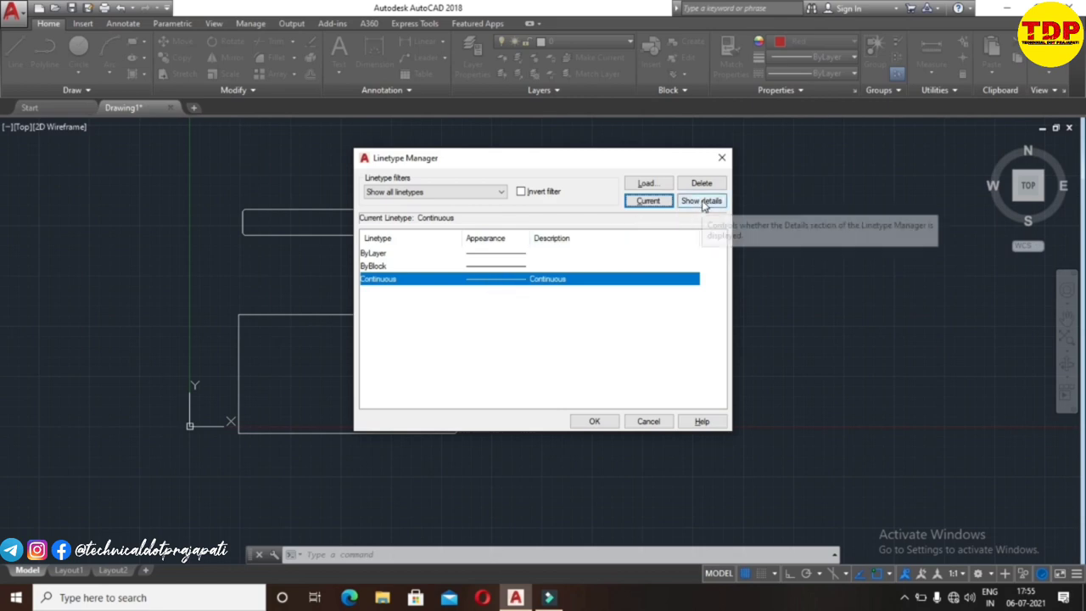
pyautogui.click(701, 201)
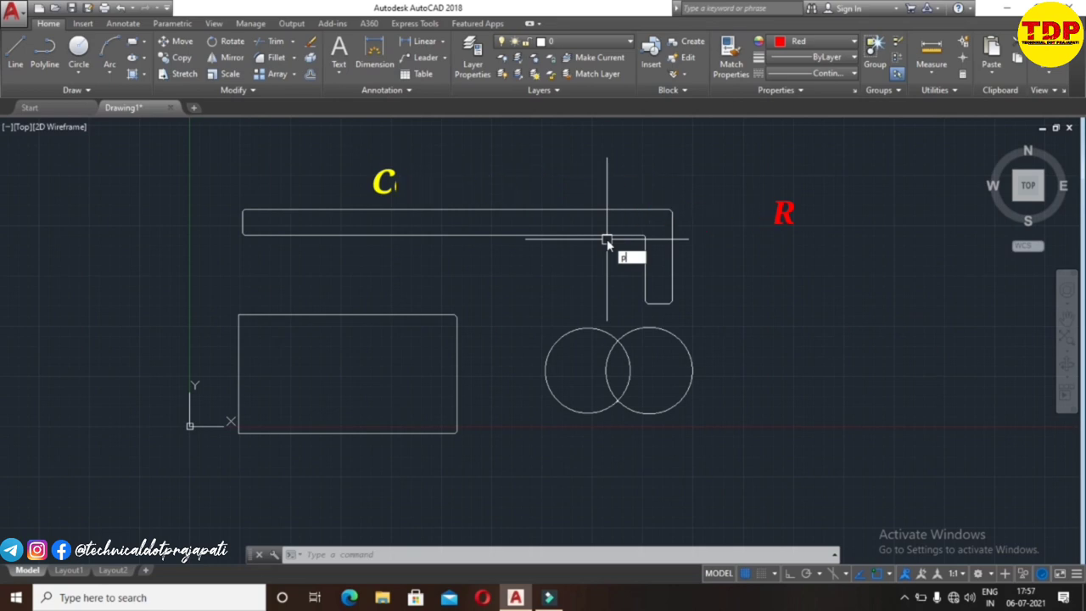
# Open the Properties palette with the PR command
pyautogui.write('PR')
pyautogui.press('Return')
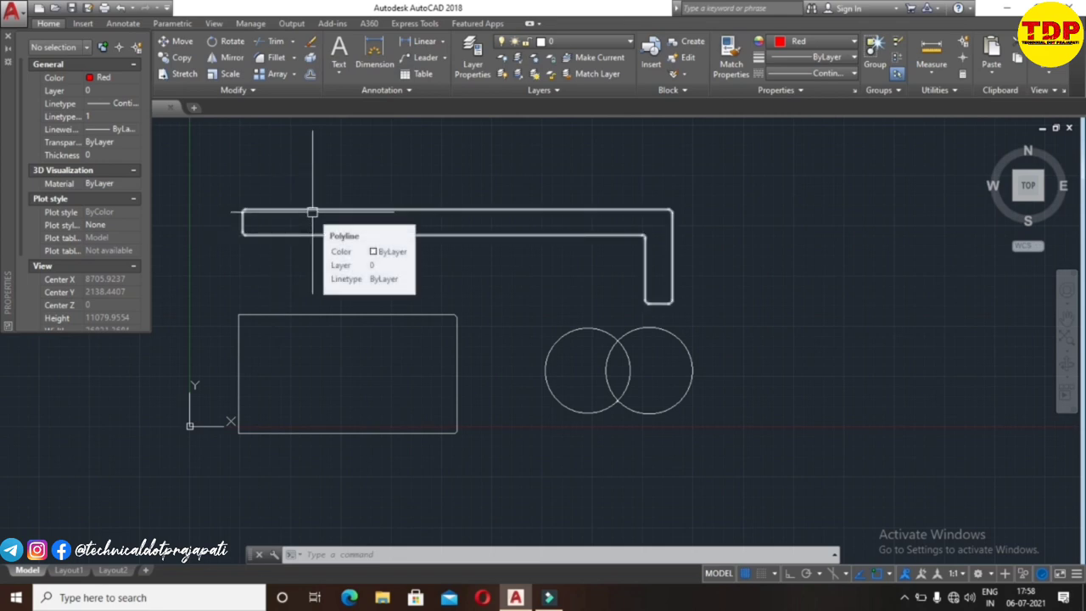
# Set the bent polyline's colour to Cyan in the Properties palette, then clear the selection
pyautogui.click(313, 214)
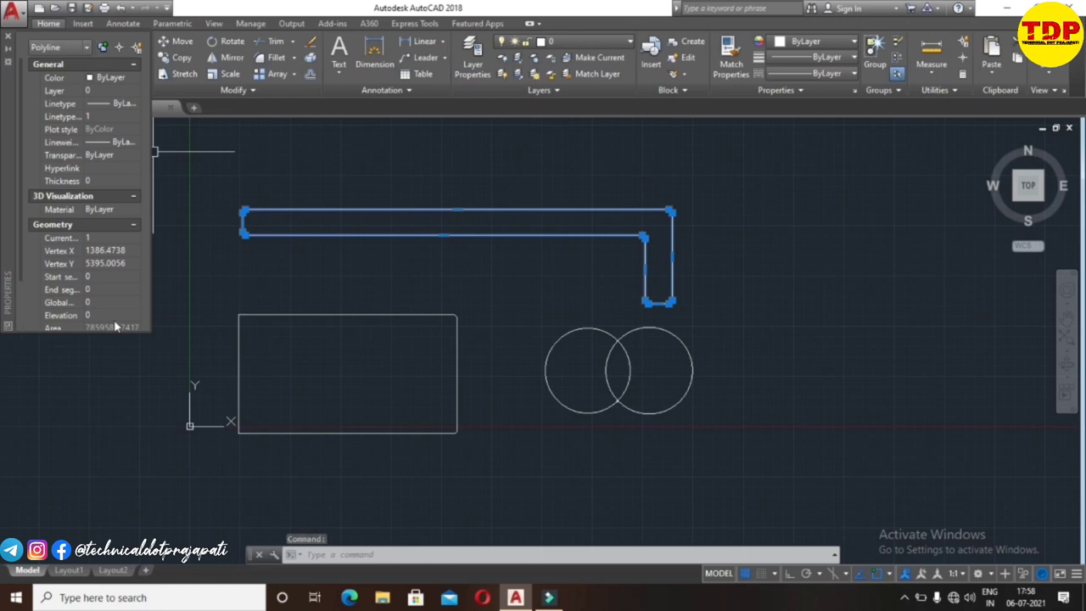
pyautogui.click(115, 79)
pyautogui.click(134, 79)
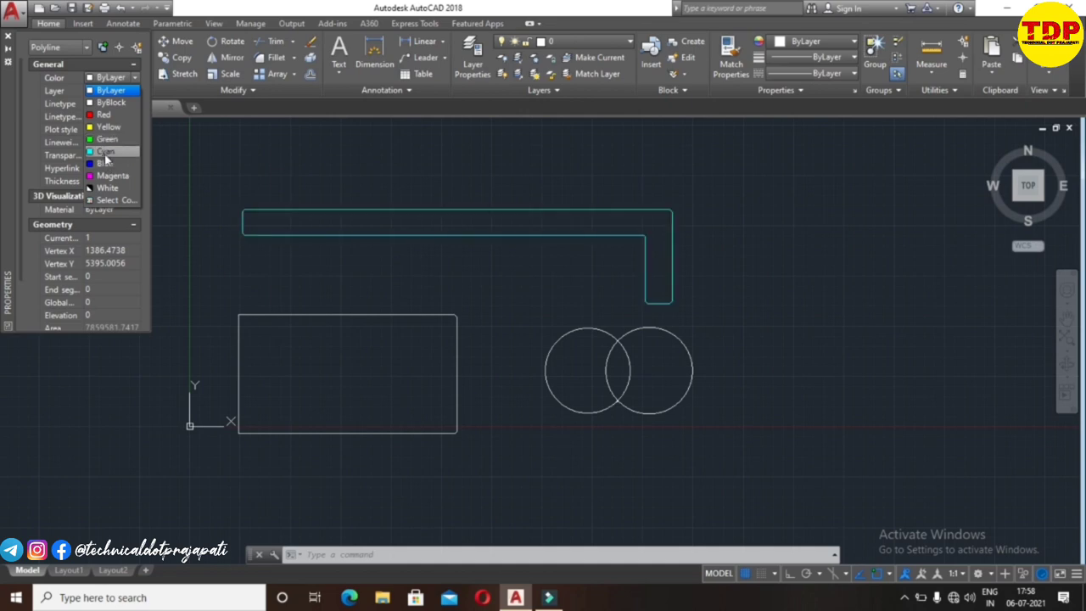
pyautogui.click(105, 152)
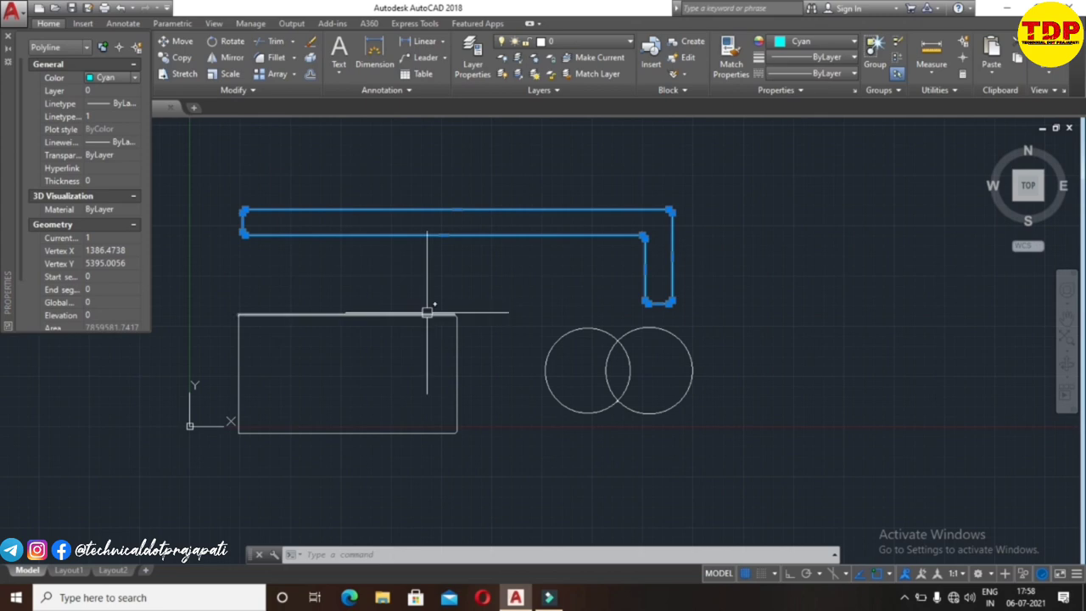
pyautogui.press('Escape')
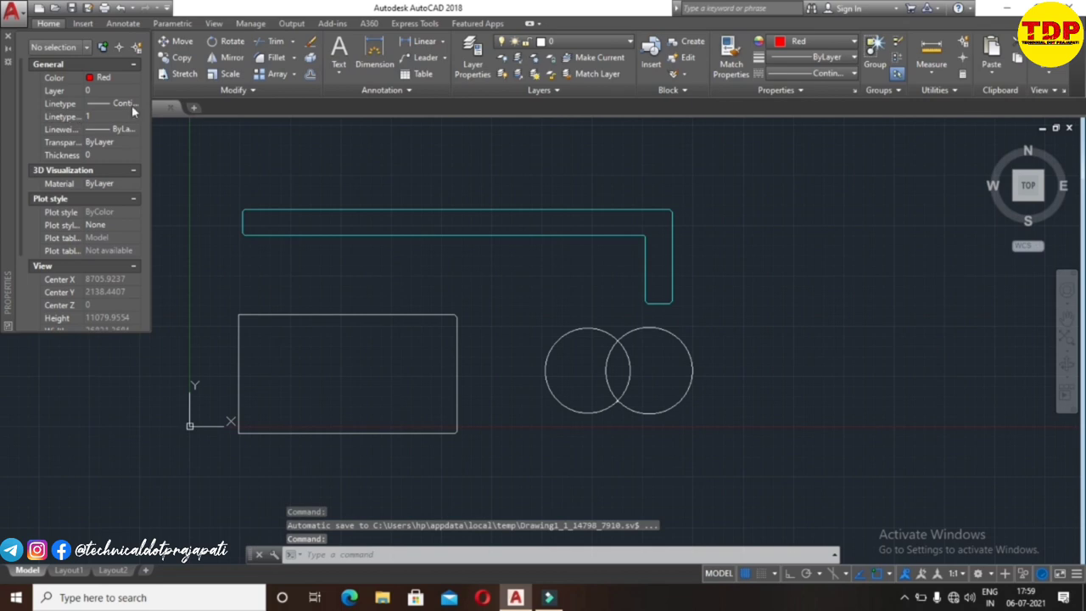
pyautogui.click(124, 104)
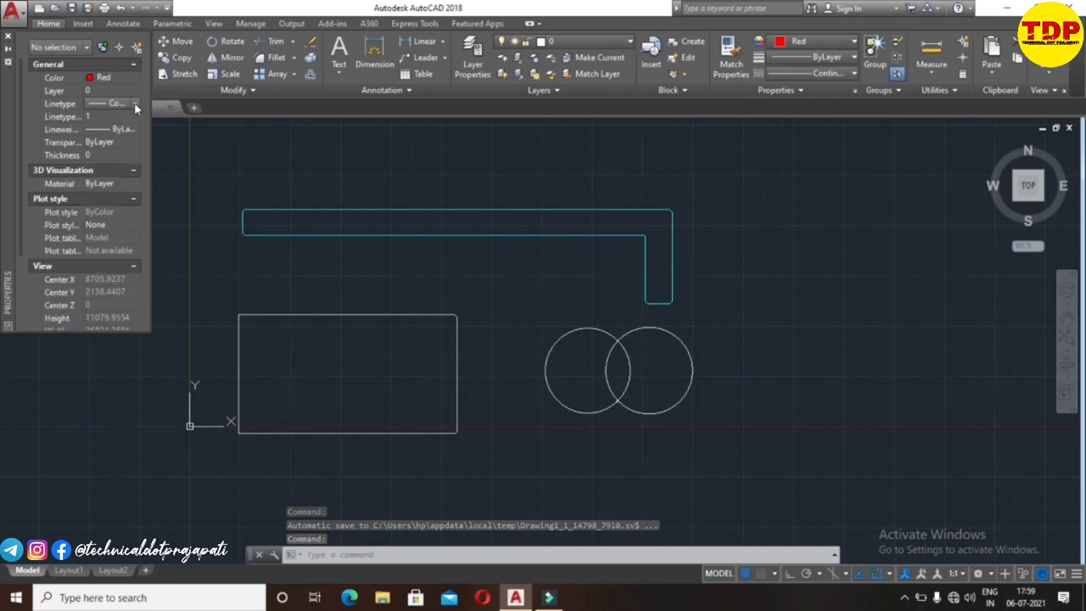
pyautogui.click(134, 103)
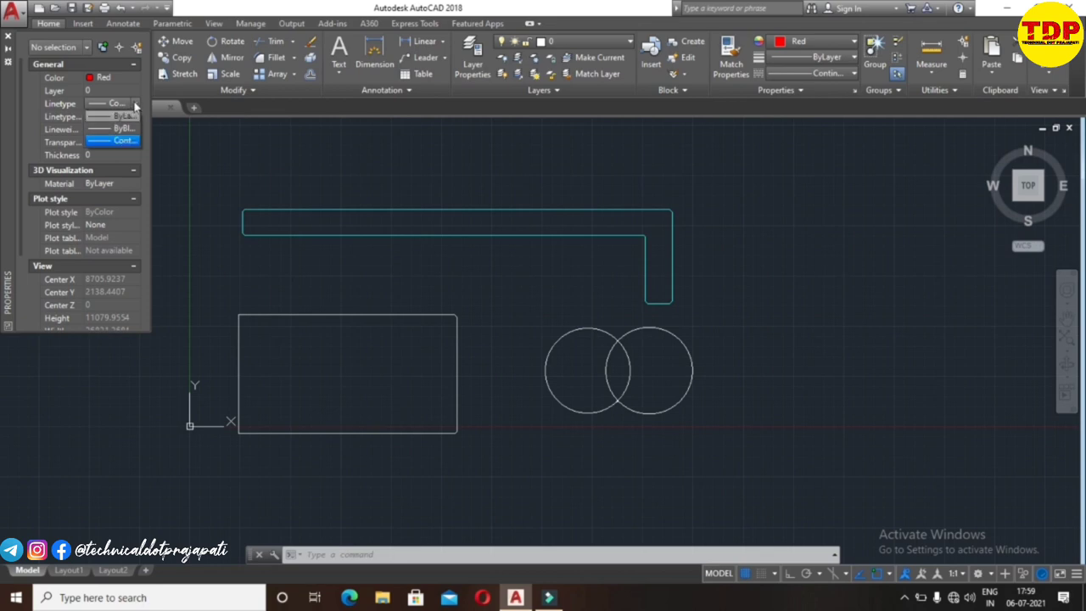
pyautogui.click(135, 104)
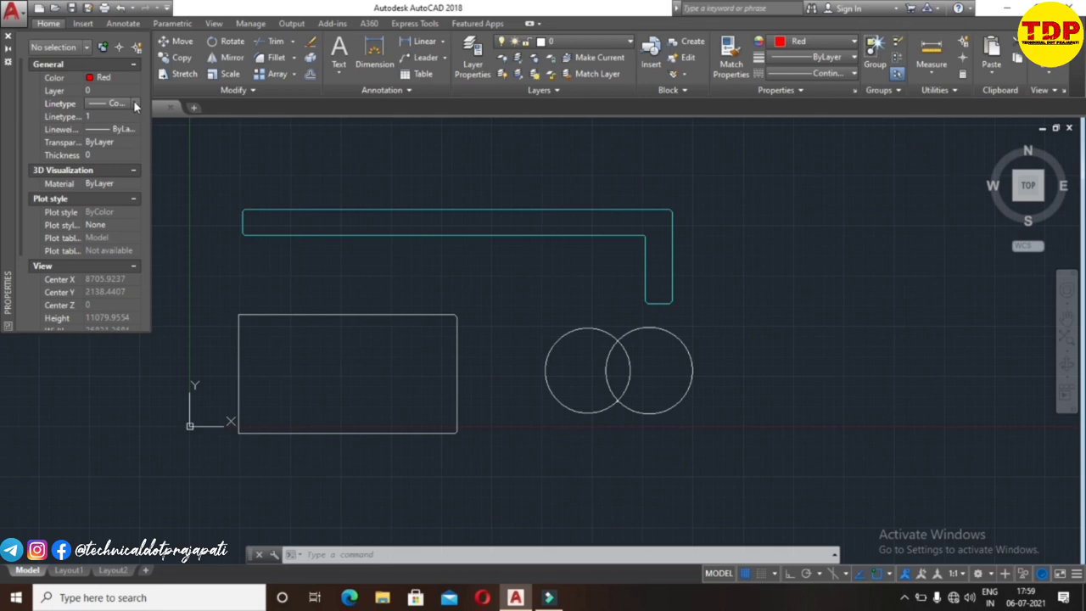
# Load ACAD_ISO02W100 through the LT Linetype Manager and close it with OK
pyautogui.write('LT')
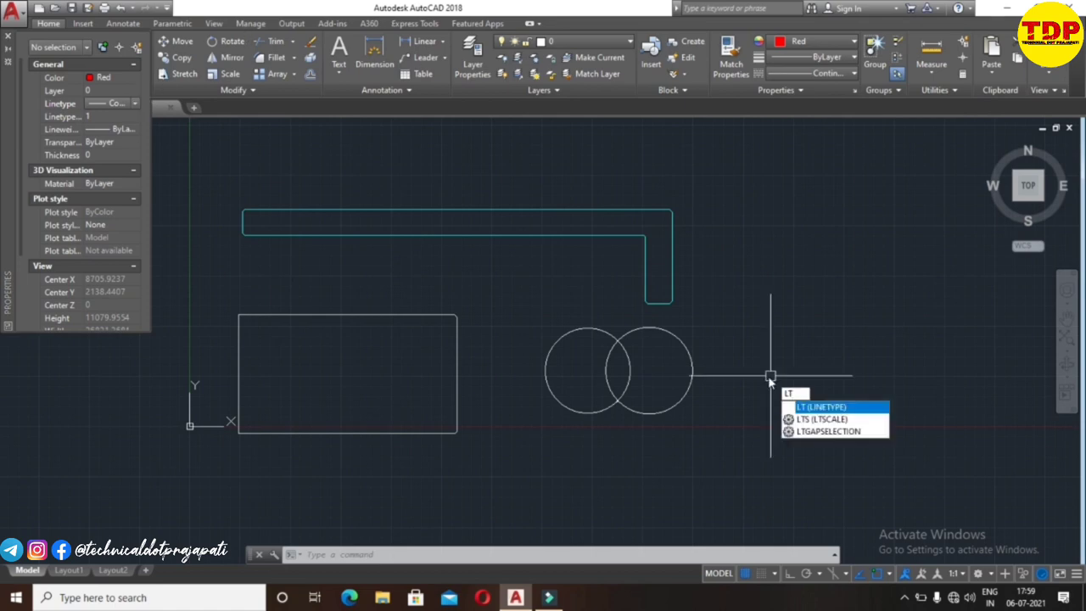
pyautogui.press('Return')
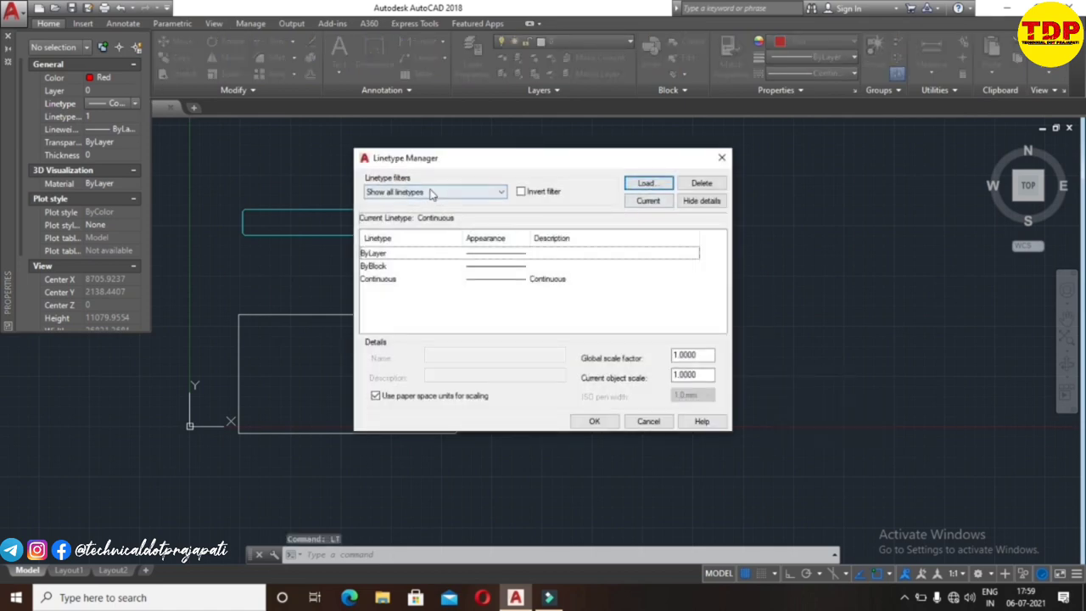
pyautogui.click(647, 184)
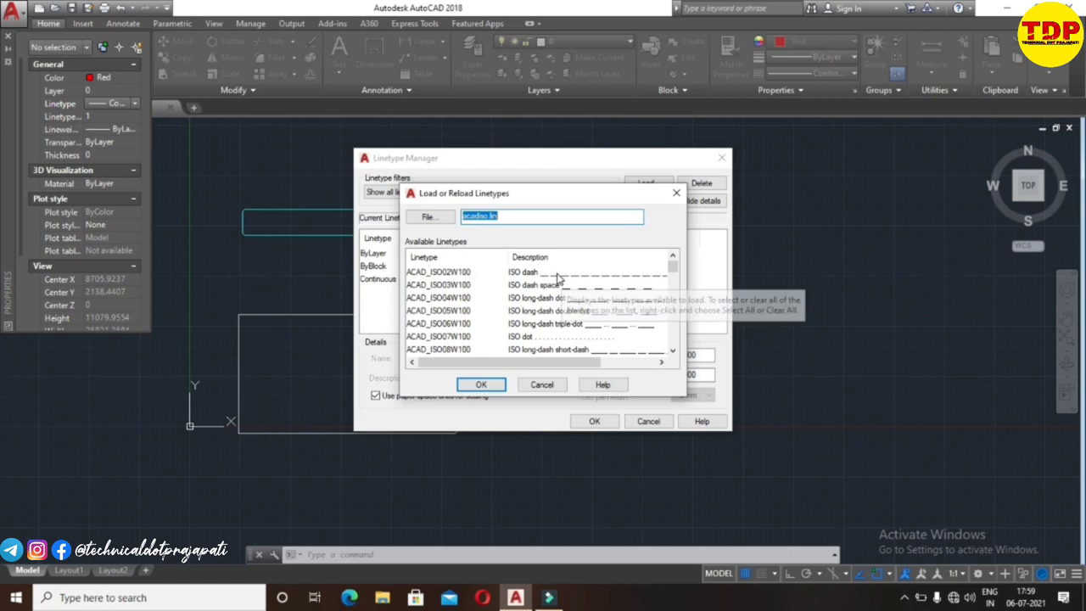
pyautogui.click(439, 273)
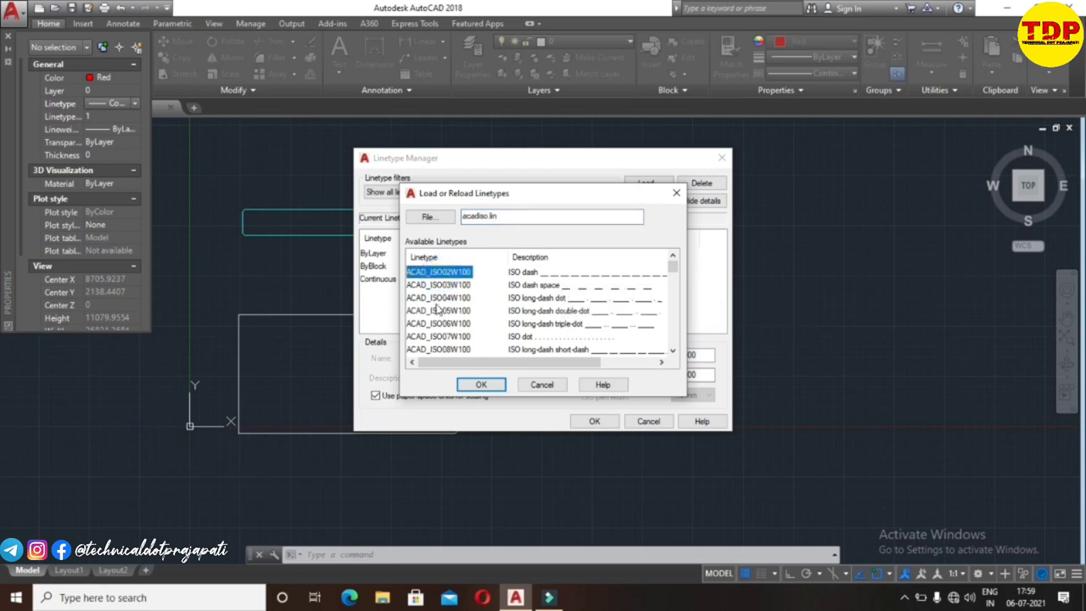
pyautogui.click(481, 385)
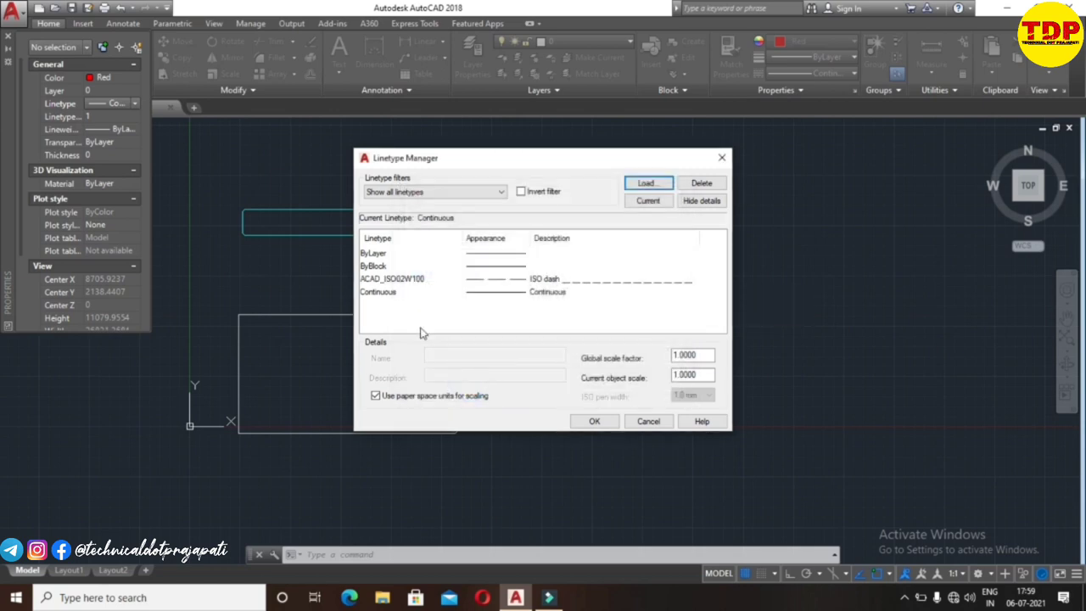
pyautogui.click(596, 422)
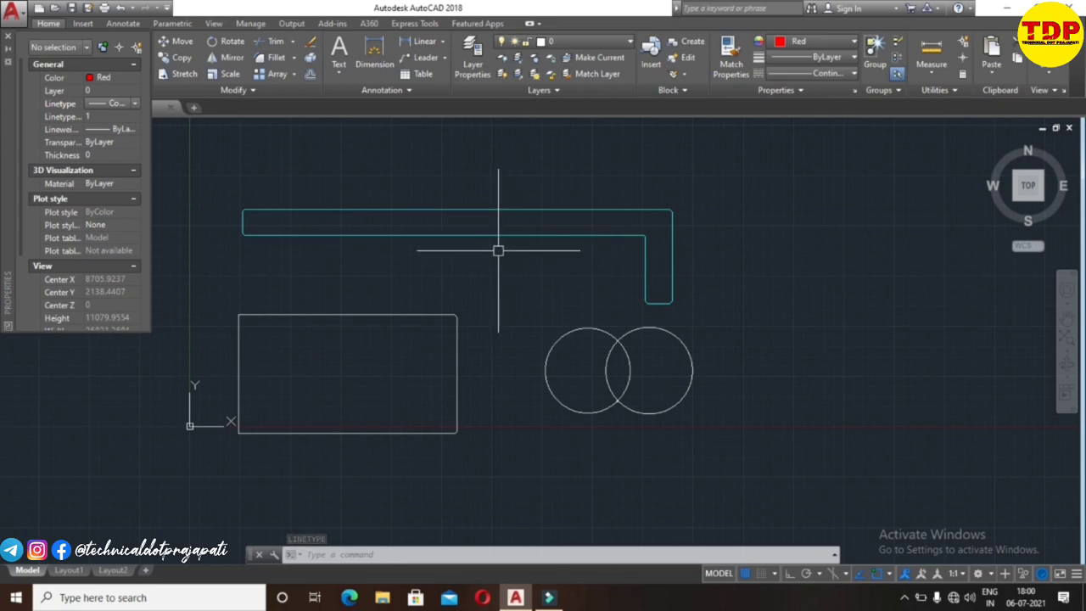
# Change the cyan L-shaped polyline's linetype from ByLayer to ACAD_ISO02W100 in the Properties palette
pyautogui.click(488, 209)
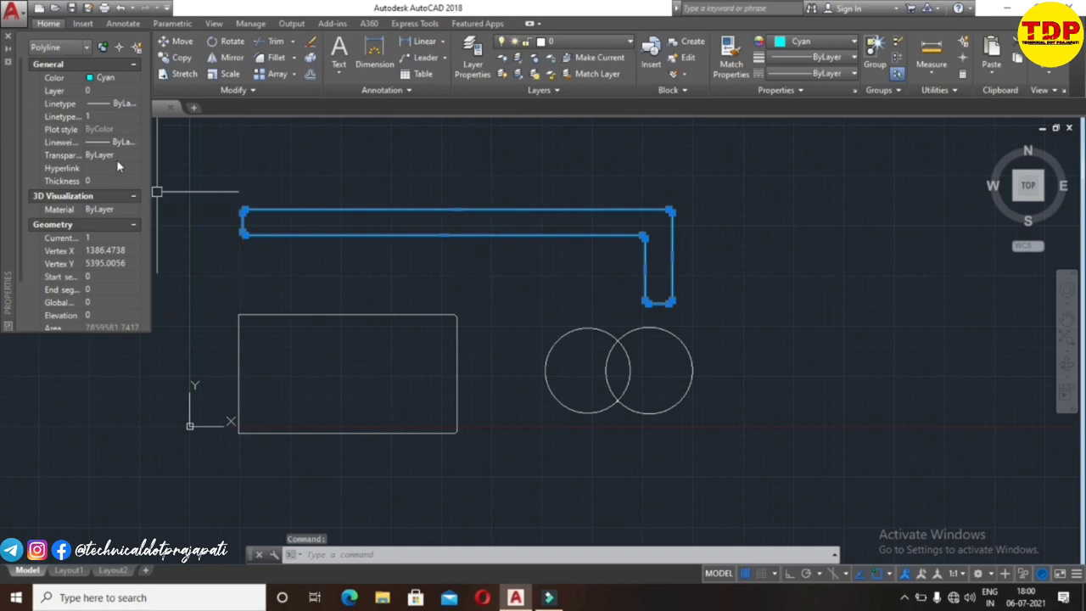
pyautogui.click(118, 103)
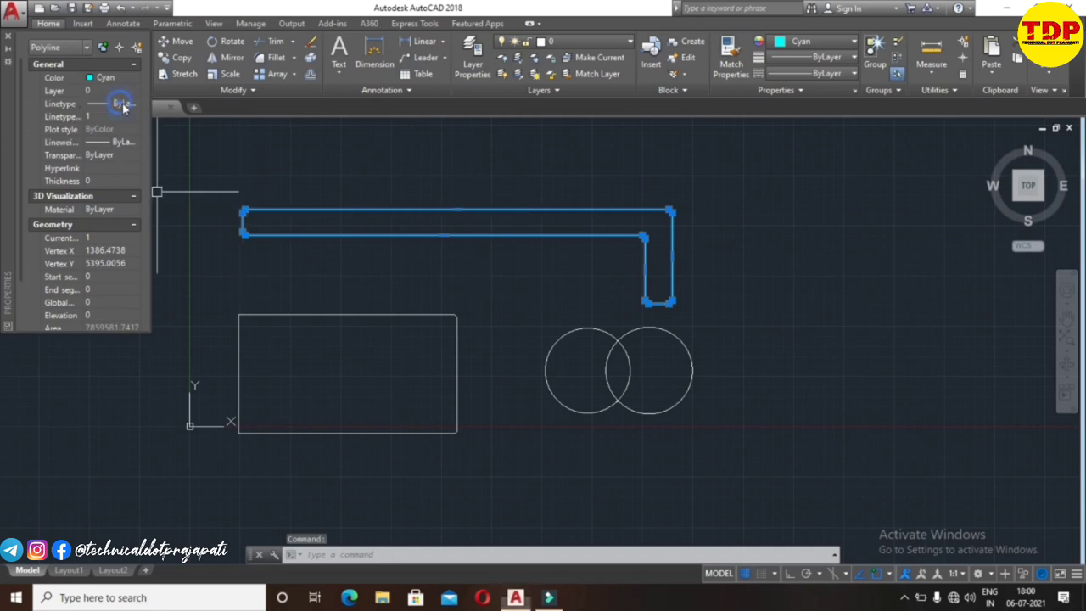
pyautogui.click(134, 103)
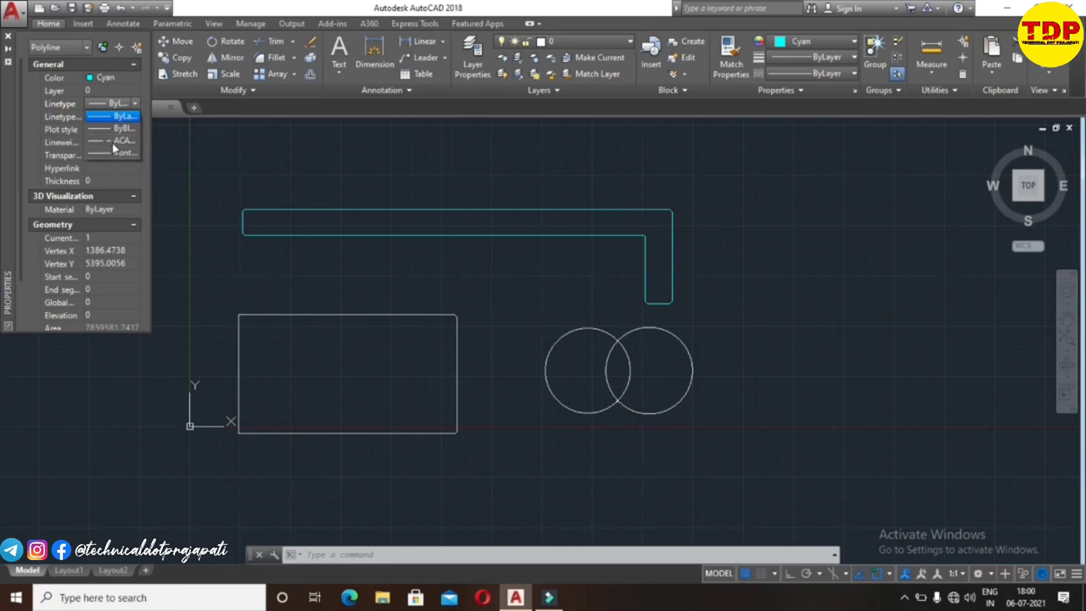
pyautogui.click(109, 137)
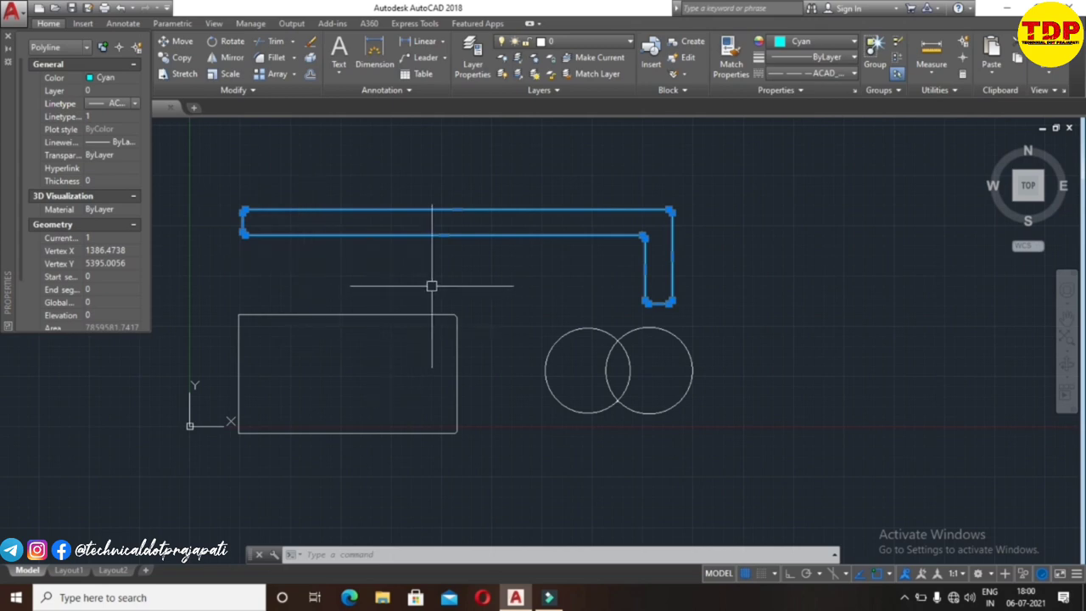
# Deselect the polyline, zoom in to check its dashes, then pan back to show all shapes
pyautogui.press('Escape')
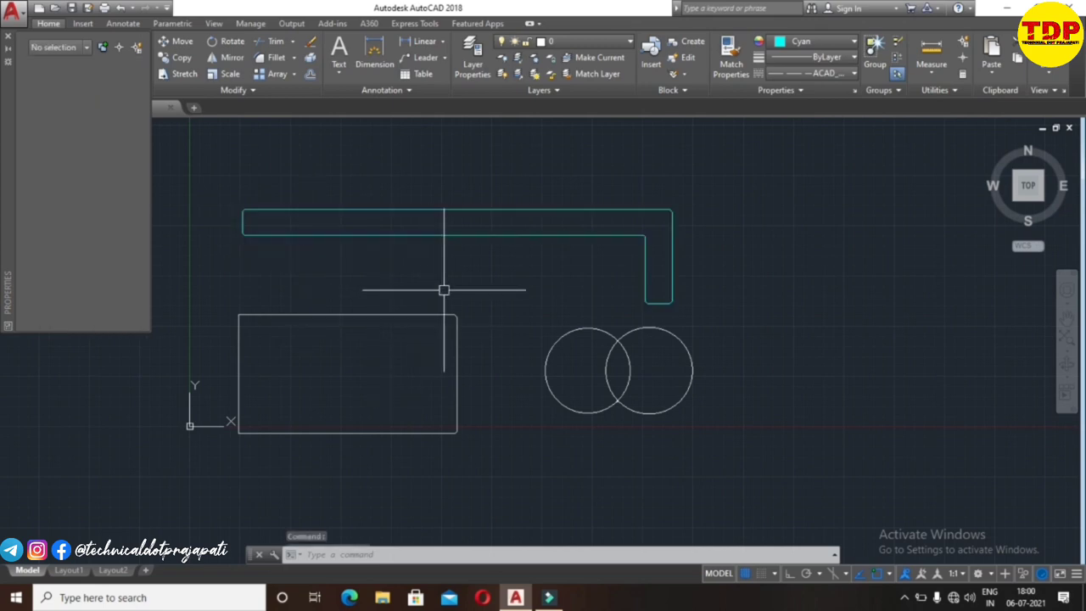
pyautogui.scroll(4, 284, 197)
pyautogui.scroll(2, 298, 207)
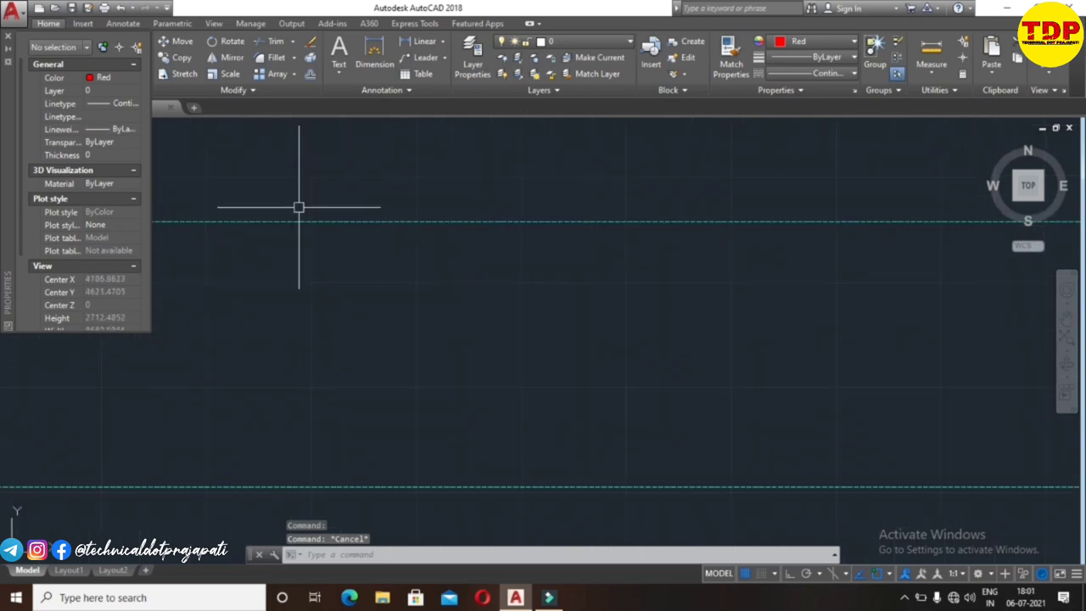
pyautogui.scroll(10, 328, 222)
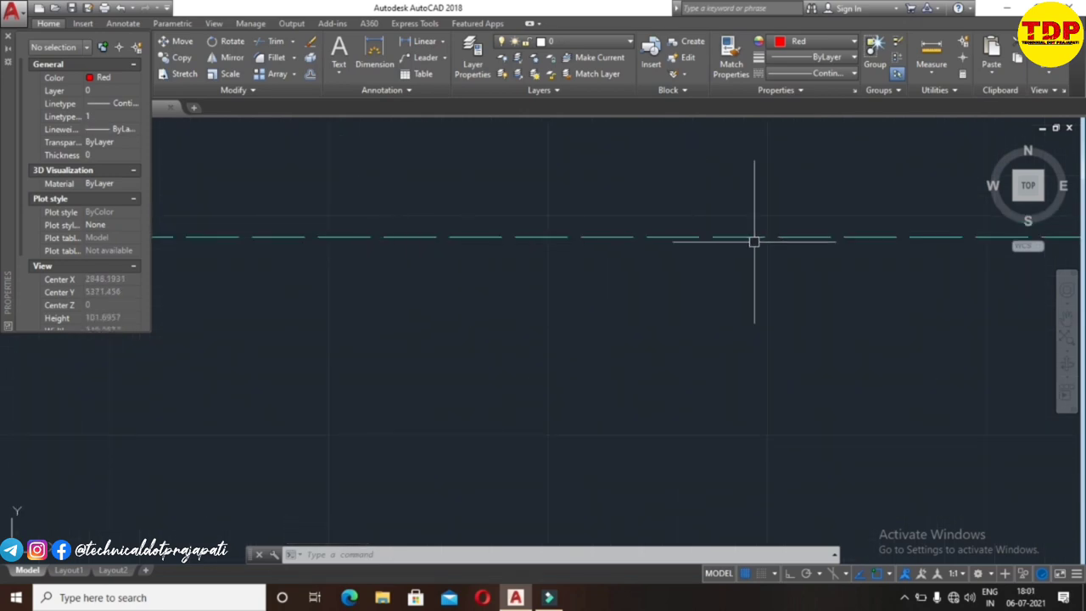
pyautogui.scroll(-2, 708, 259)
pyautogui.scroll(-10, 630, 262)
pyautogui.scroll(-2, 417, 238)
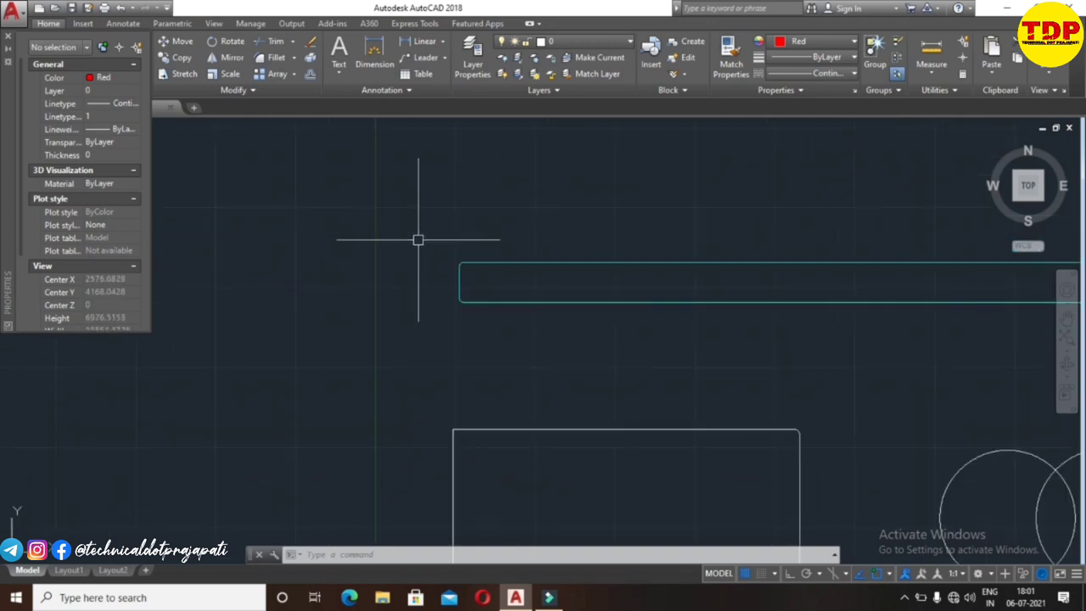
pyautogui.scroll(2, 398, 228)
pyautogui.moveTo(398, 228)
pyautogui.mouseDown(button='middle')
pyautogui.moveTo(308, 153)
pyautogui.moveTo(259, 132)
pyautogui.mouseUp(button='middle')
pyautogui.scroll(-5, 263, 140)
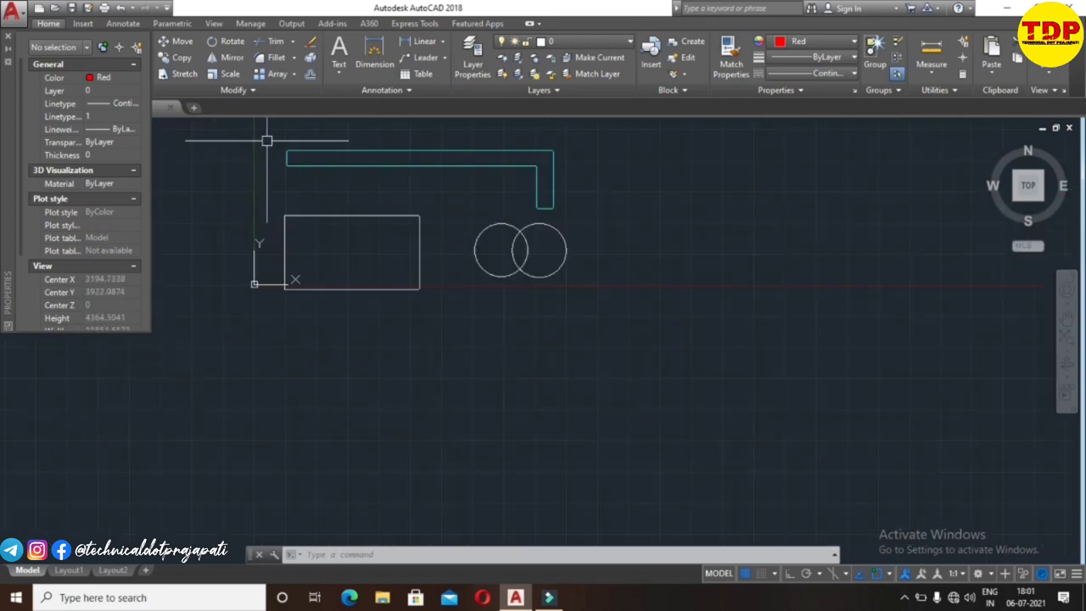
pyautogui.moveTo(404, 194); pyautogui.dragTo(398, 318, button='middle')
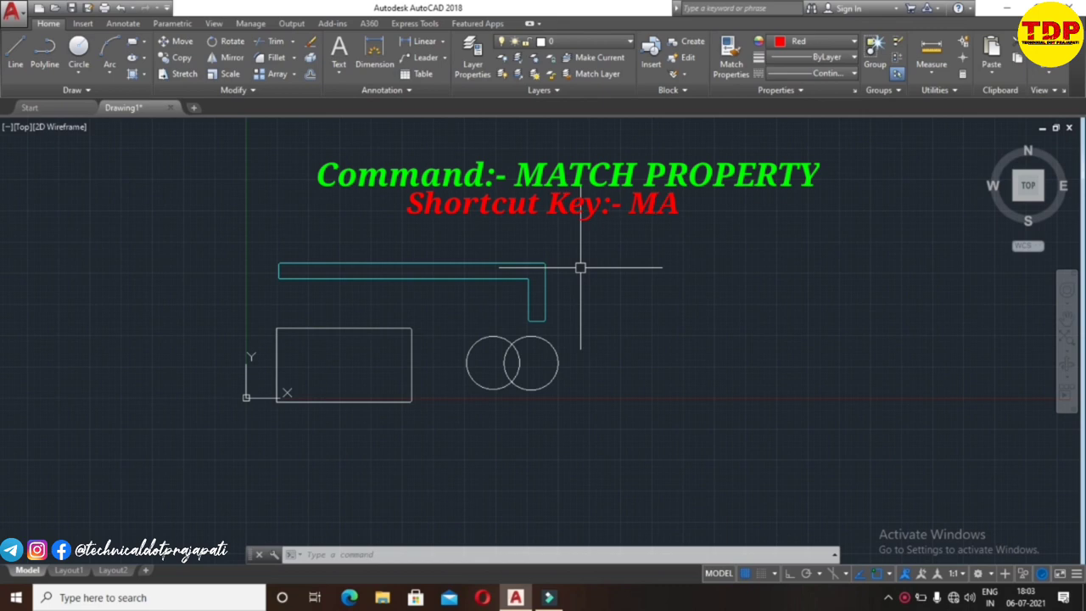
# Start the MATCHPROP command using the MA alias
pyautogui.write('MA')
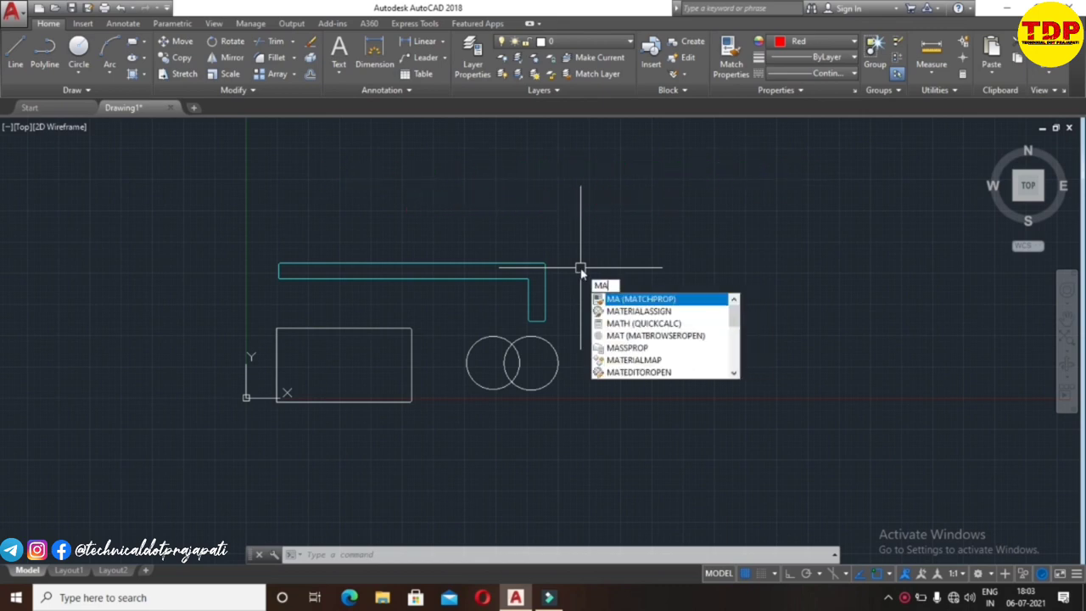
pyautogui.press('Return')
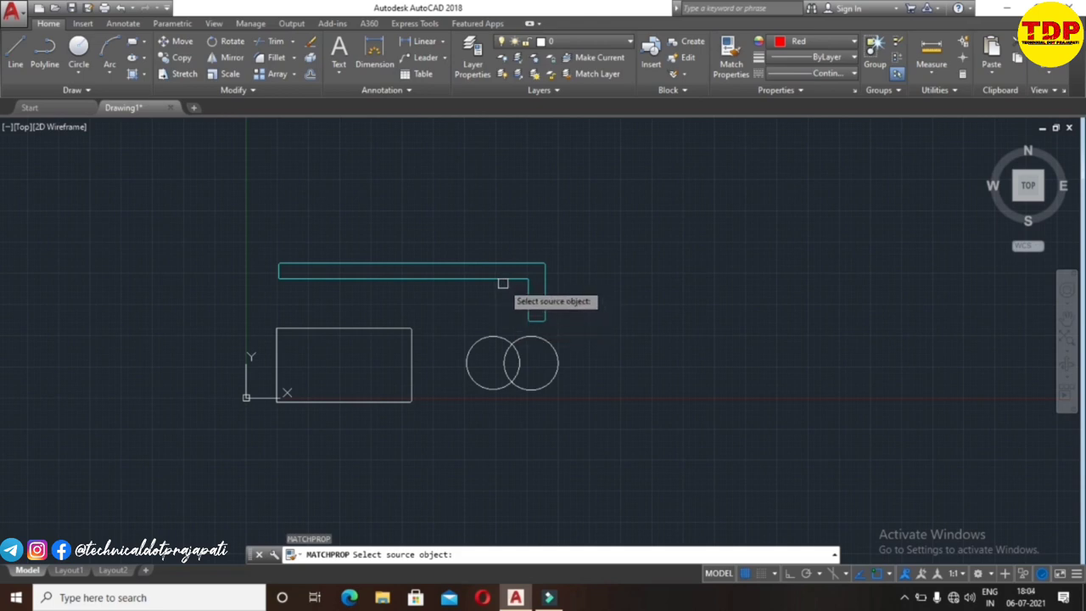
# Pick the dashed cyan polyline as source and apply its properties to the rectangle
pyautogui.click(505, 275)
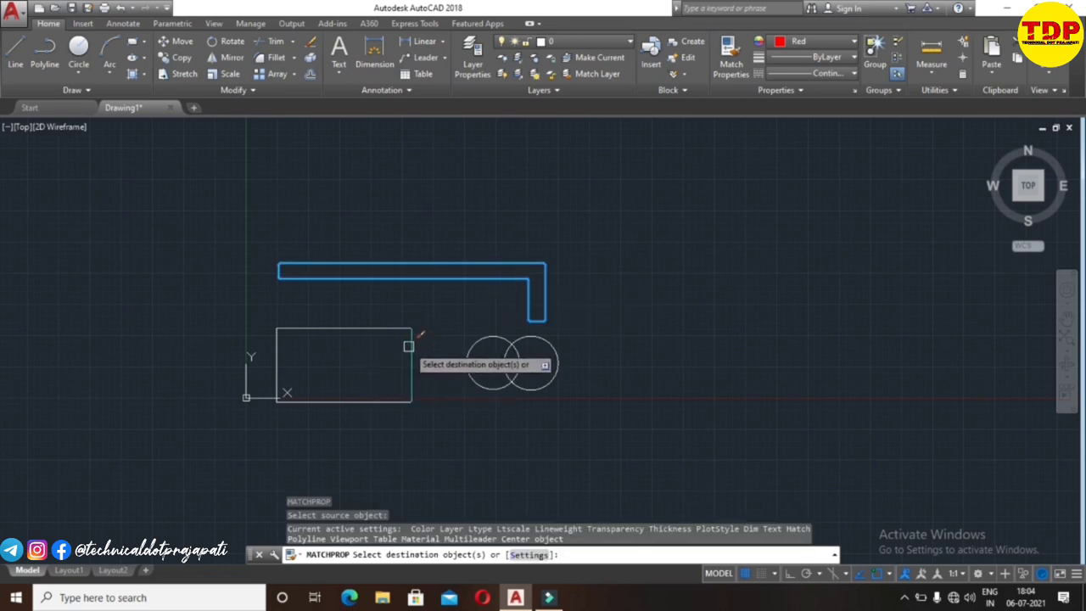
pyautogui.scroll(4, 408, 346)
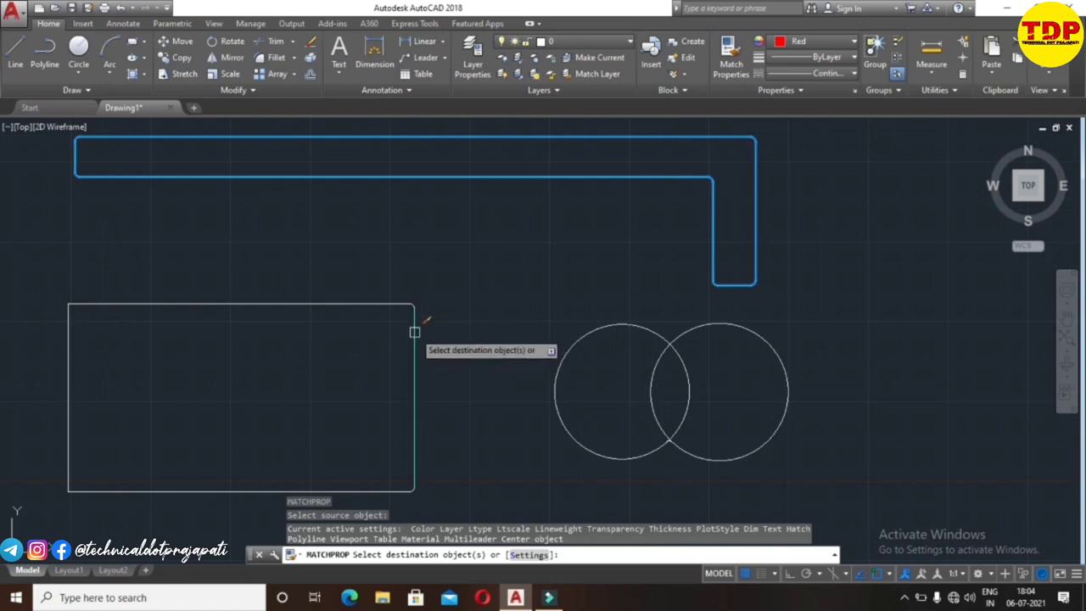
pyautogui.click(414, 332)
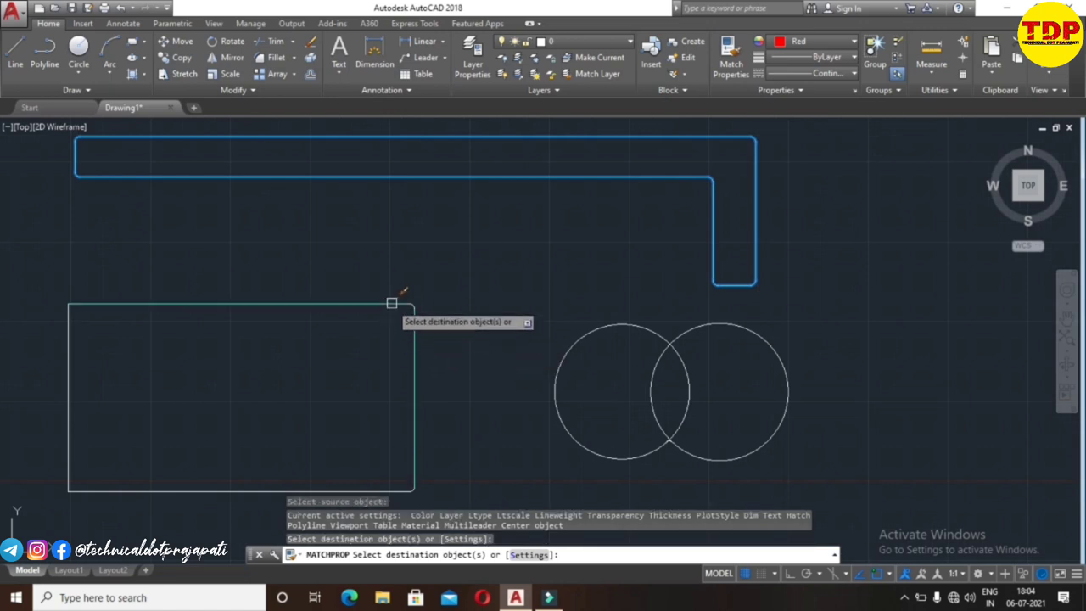
pyautogui.click(384, 307)
pyautogui.click(68, 354)
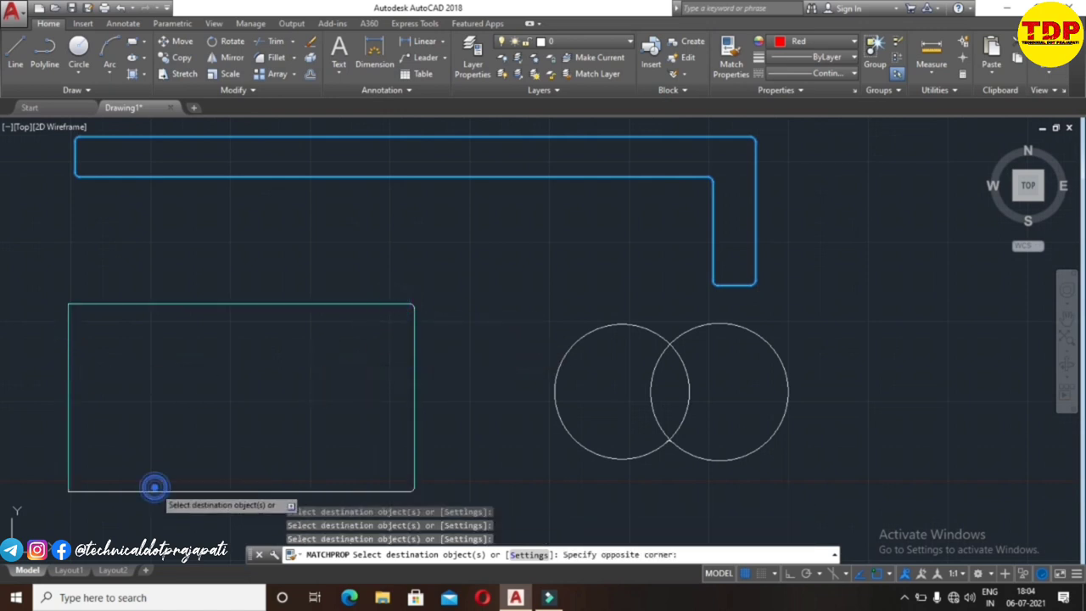
pyautogui.click(166, 489)
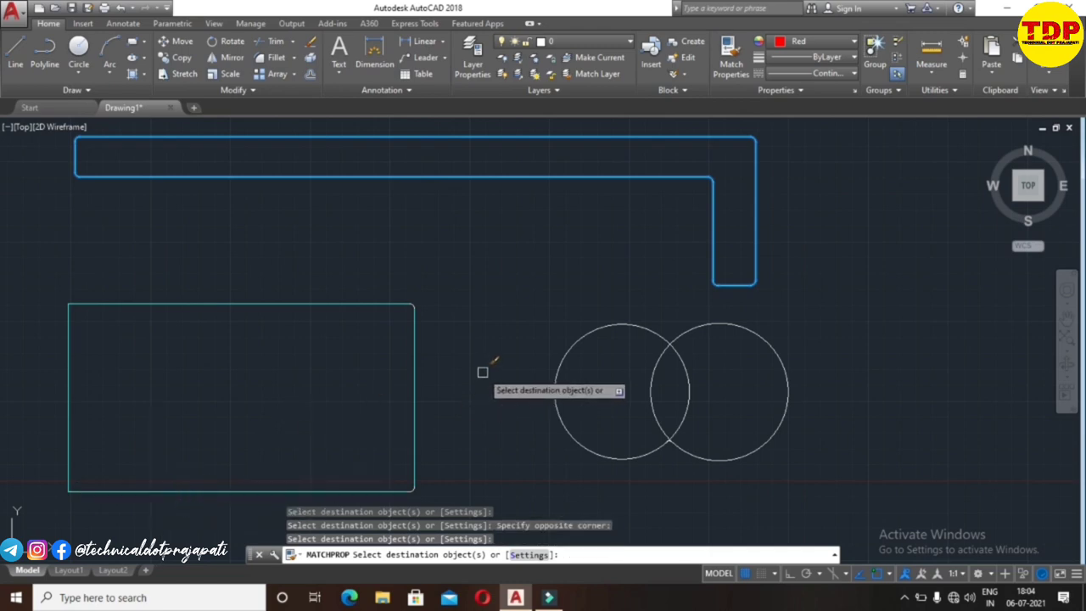